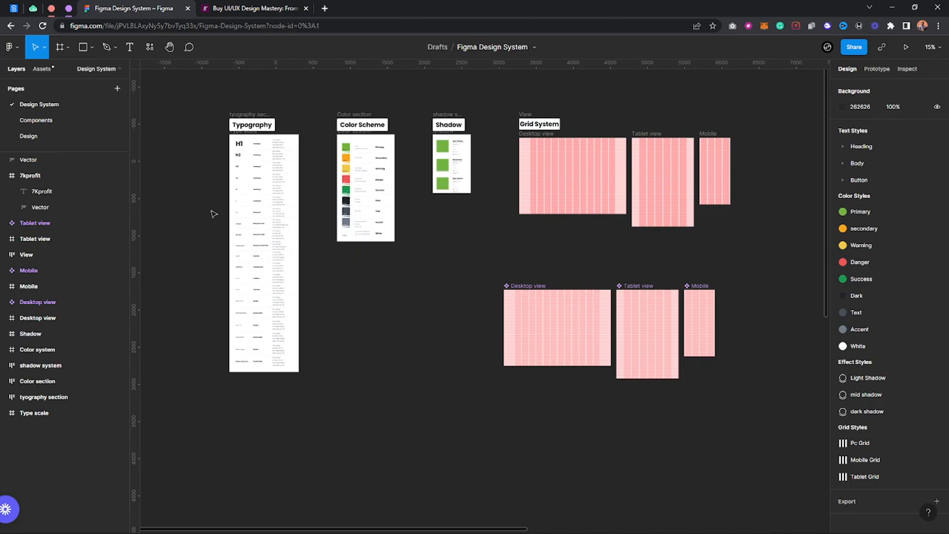
Step: Add a MacBook Pro 16" frame from the desktop presets to the Design page
{"action": "left_click", "coordinate": [30, 136]}
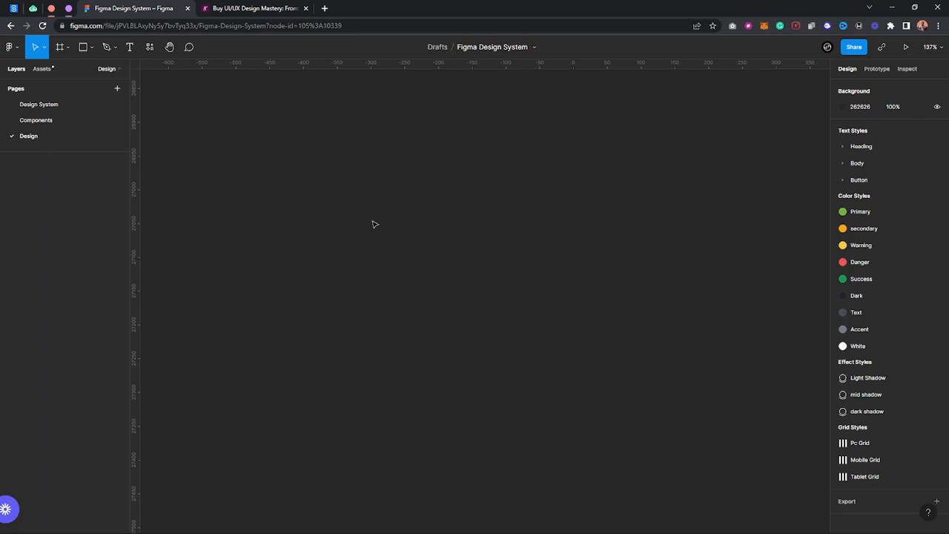
{"action": "key", "text": "f"}
{"action": "left_click", "coordinate": [854, 202]}
{"action": "left_click", "coordinate": [855, 136]}
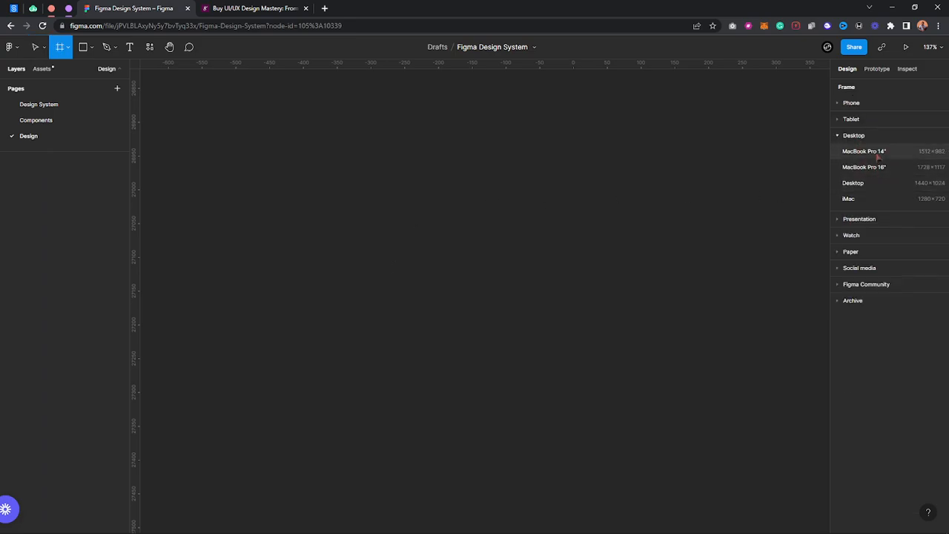
{"action": "left_click", "coordinate": [863, 167]}
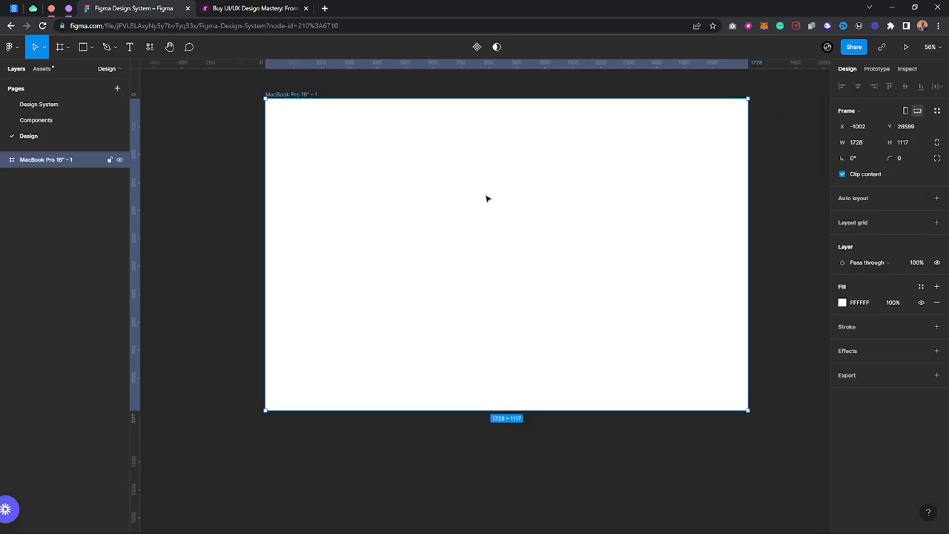
{"action": "scroll", "coordinate": [528, 205], "scroll_direction": "up", "scroll_amount": 3}
{"action": "scroll", "coordinate": [528, 205], "scroll_direction": "up", "scroll_amount": 2}
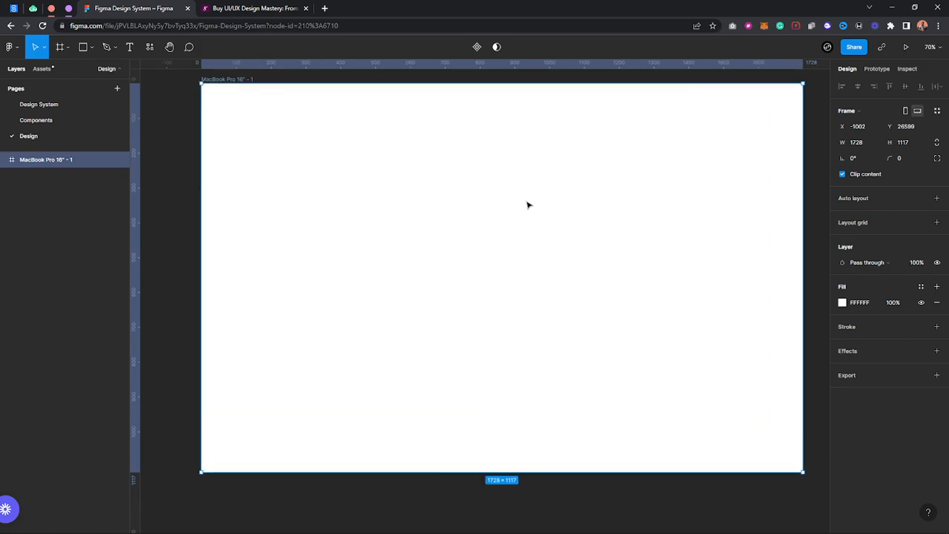
{"action": "scroll", "coordinate": [724, 203], "scroll_direction": "down", "scroll_amount": 2}
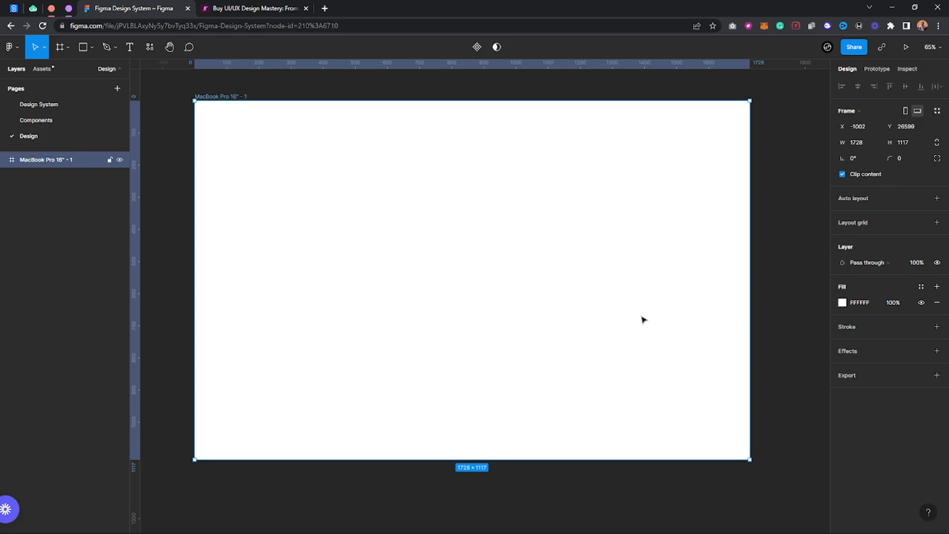
Step: Return to the Design System page, then switch to the Selar product design course page and review its details and course outline
{"action": "left_click", "coordinate": [51, 106]}
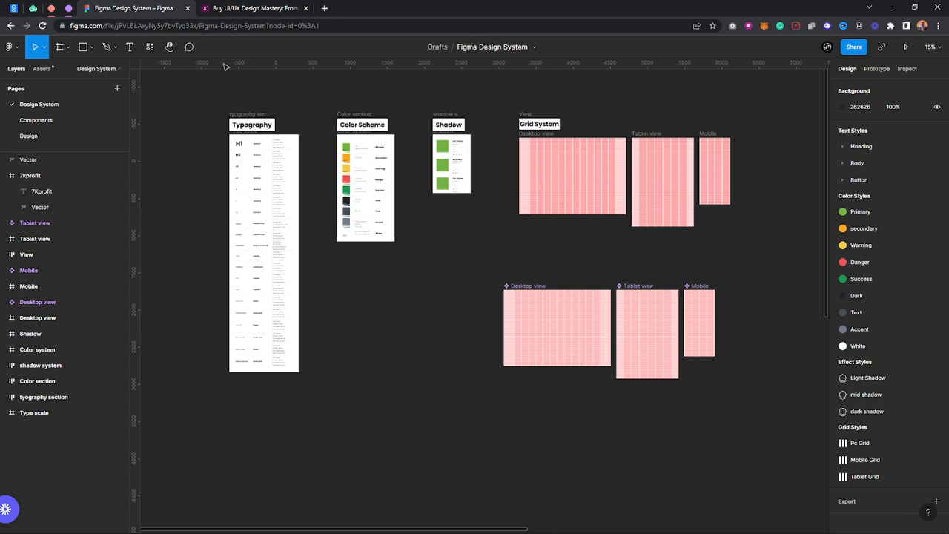
{"action": "left_click", "coordinate": [244, 6]}
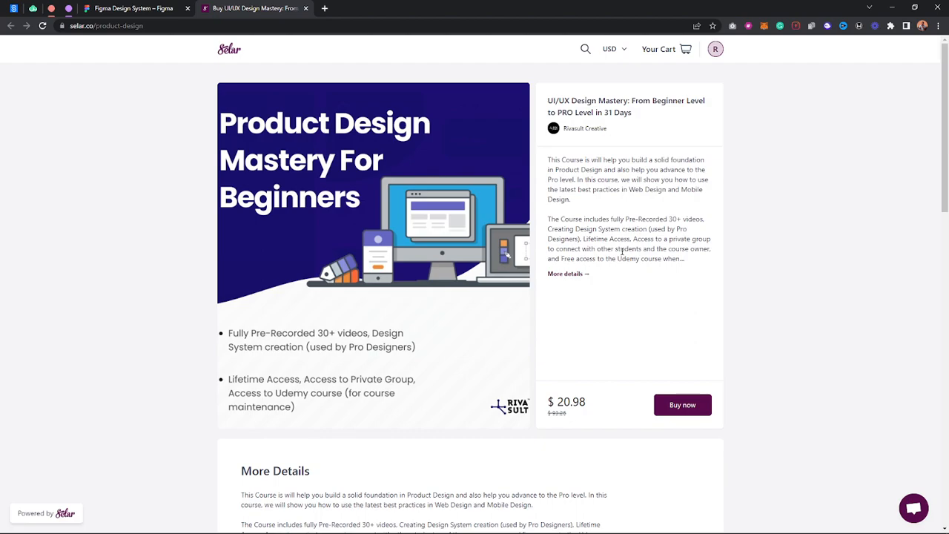
{"action": "scroll", "coordinate": [621, 250], "scroll_direction": "down", "scroll_amount": 6}
{"action": "scroll", "coordinate": [503, 248], "scroll_direction": "up", "scroll_amount": 5}
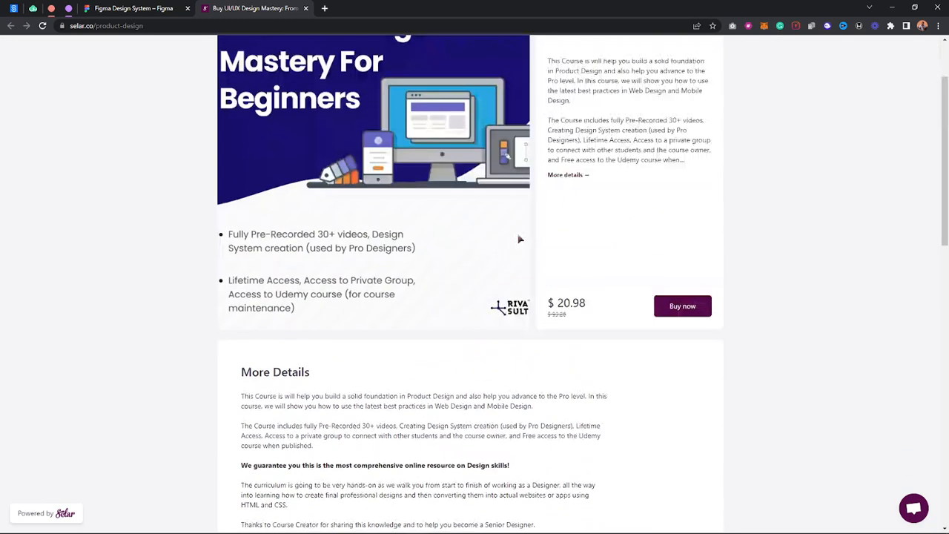
{"action": "scroll", "coordinate": [561, 393], "scroll_direction": "down", "scroll_amount": 5}
{"action": "scroll", "coordinate": [560, 393], "scroll_direction": "up", "scroll_amount": 5}
{"action": "scroll", "coordinate": [561, 352], "scroll_direction": "down", "scroll_amount": 4}
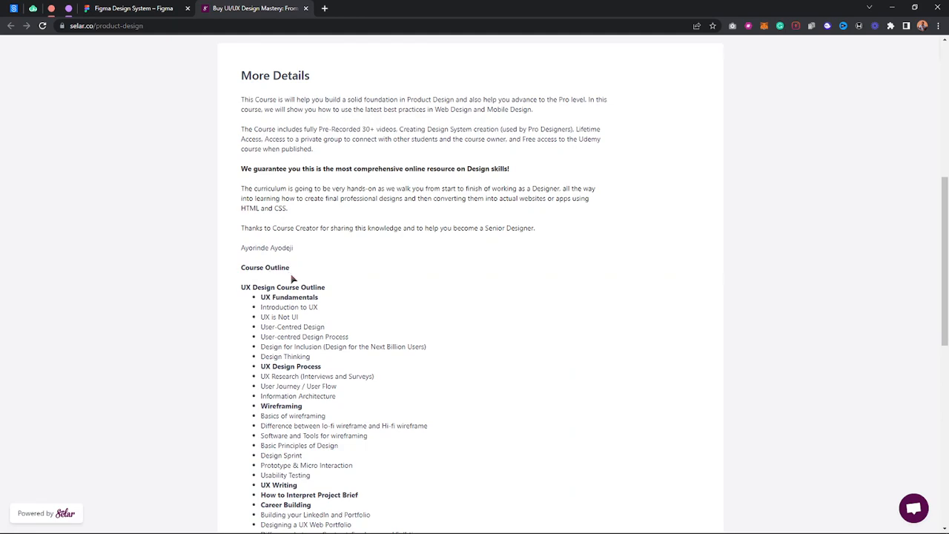
{"action": "scroll", "coordinate": [292, 276], "scroll_direction": "down", "scroll_amount": 1}
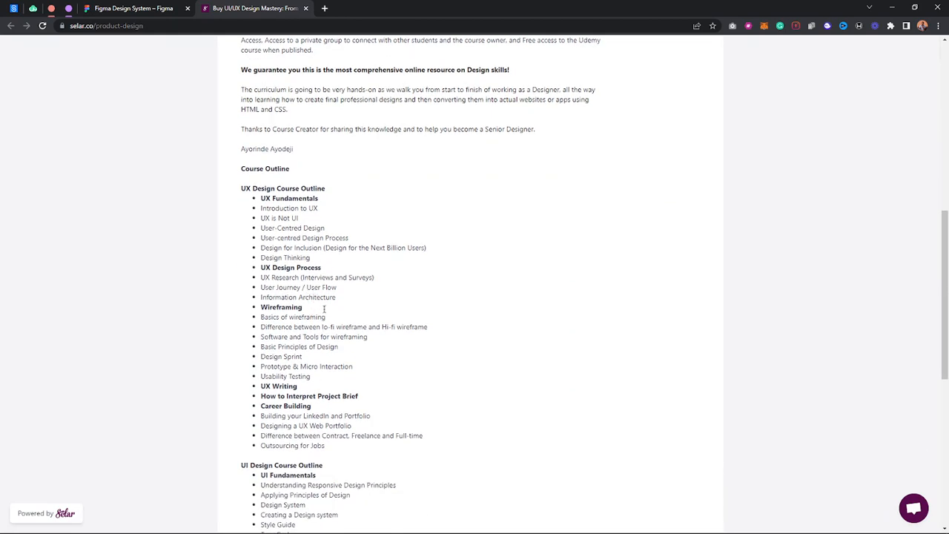
{"action": "scroll", "coordinate": [326, 312], "scroll_direction": "down", "scroll_amount": 4}
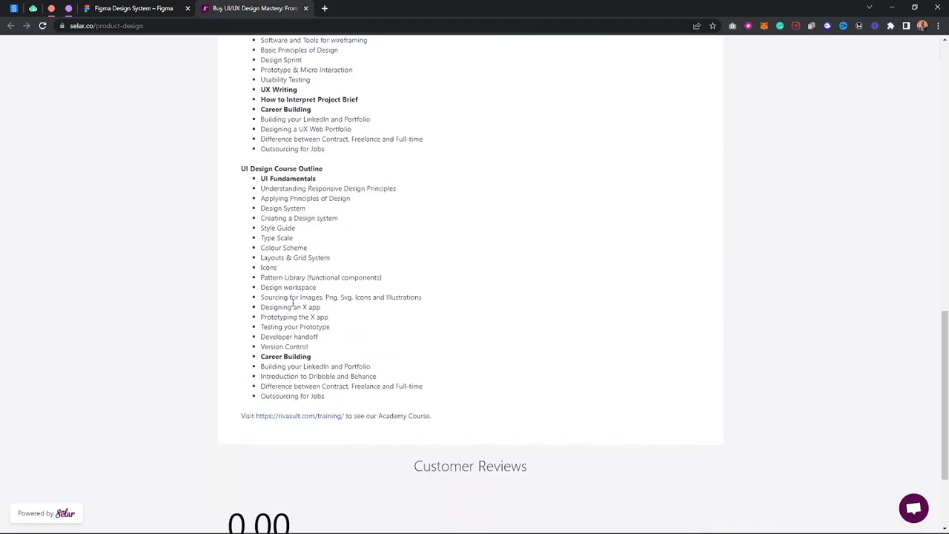
{"action": "scroll", "coordinate": [381, 397], "scroll_direction": "up", "scroll_amount": 1}
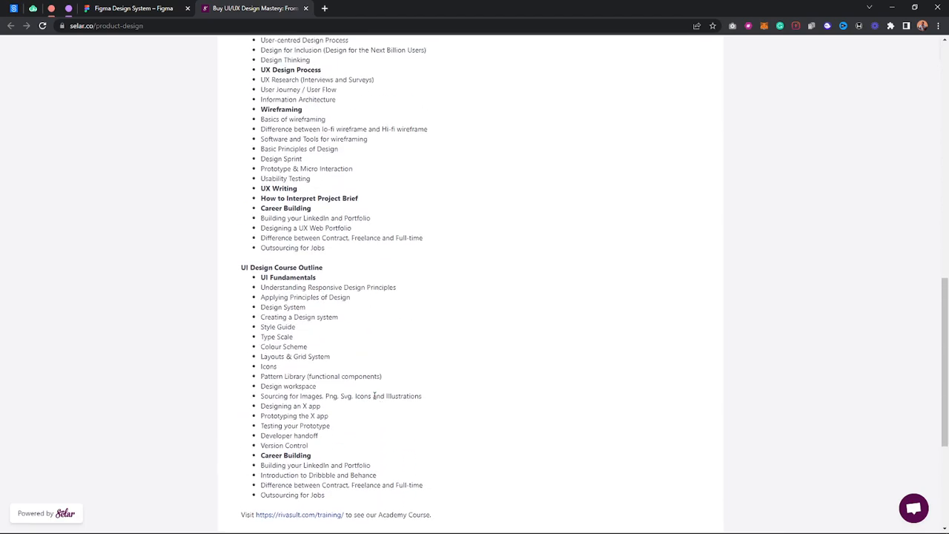
{"action": "scroll", "coordinate": [373, 396], "scroll_direction": "up", "scroll_amount": 4}
{"action": "scroll", "coordinate": [283, 342], "scroll_direction": "down", "scroll_amount": 3}
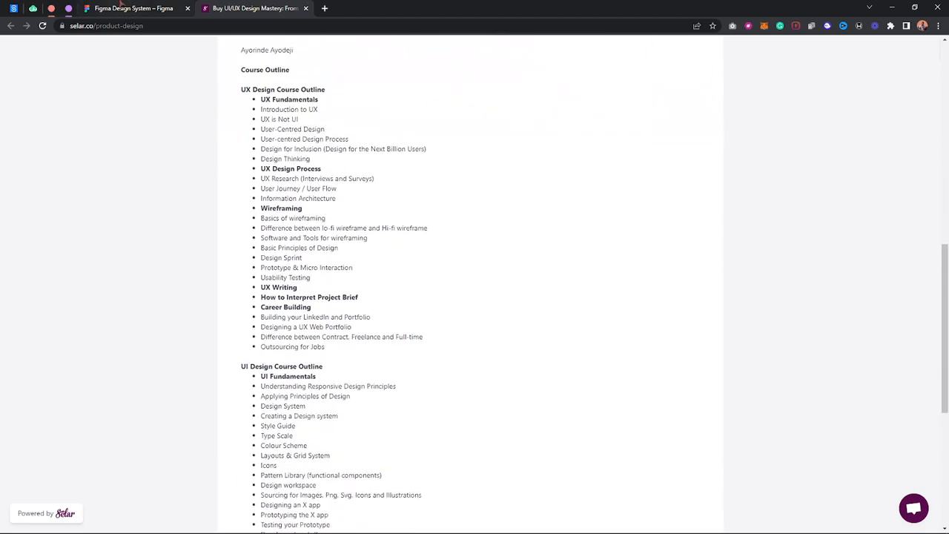
Step: Switch back to Figma and delete the Heading, Body and Button text style groups
{"action": "left_click", "coordinate": [126, 8]}
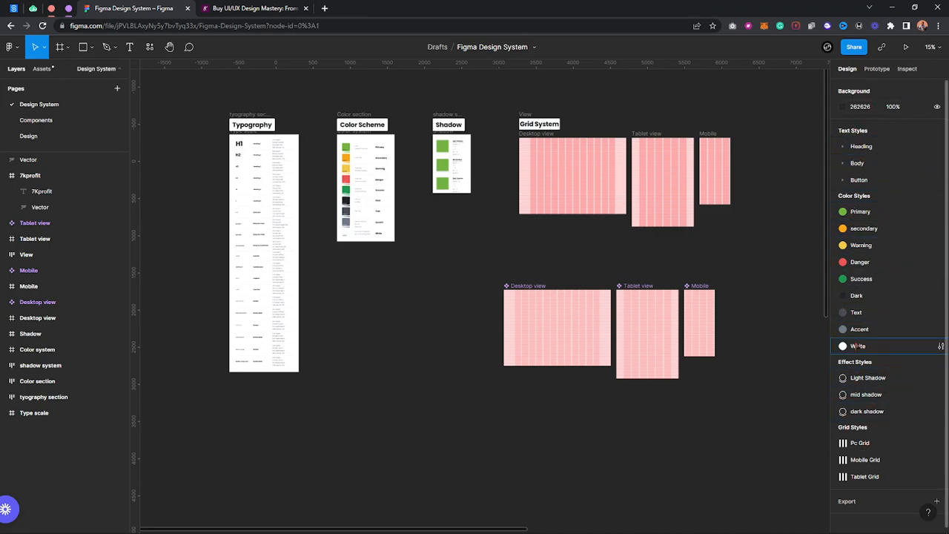
{"action": "left_click", "coordinate": [877, 180]}
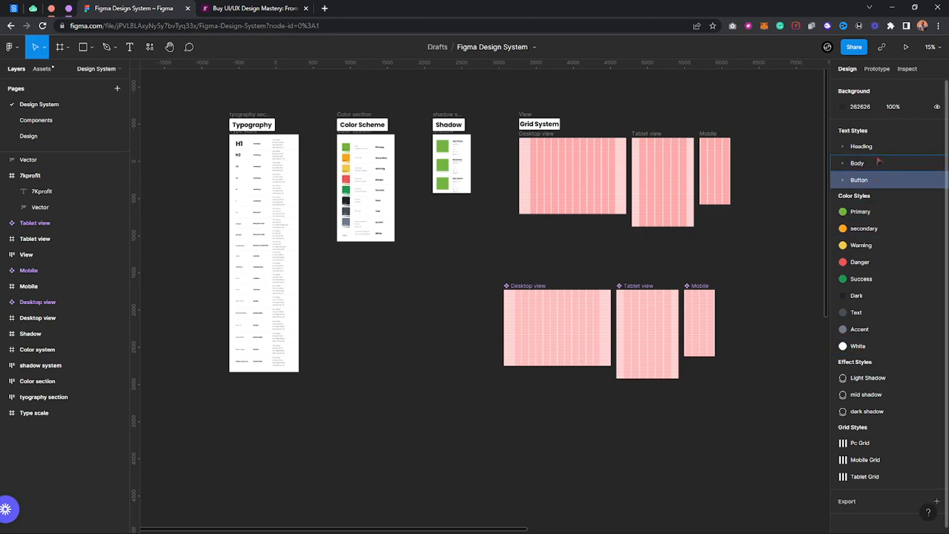
{"action": "left_click", "coordinate": [878, 162]}
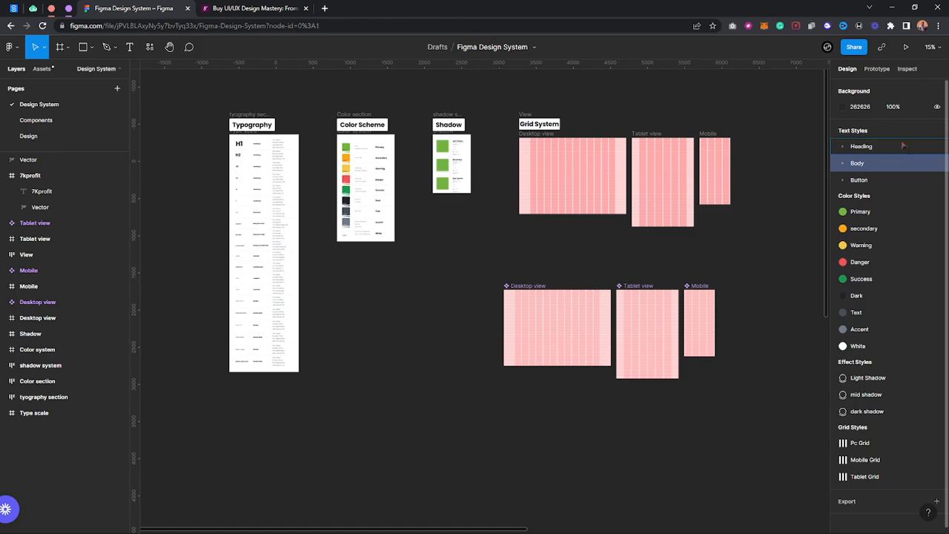
{"action": "left_click", "coordinate": [883, 149]}
{"action": "right_click", "coordinate": [860, 153]}
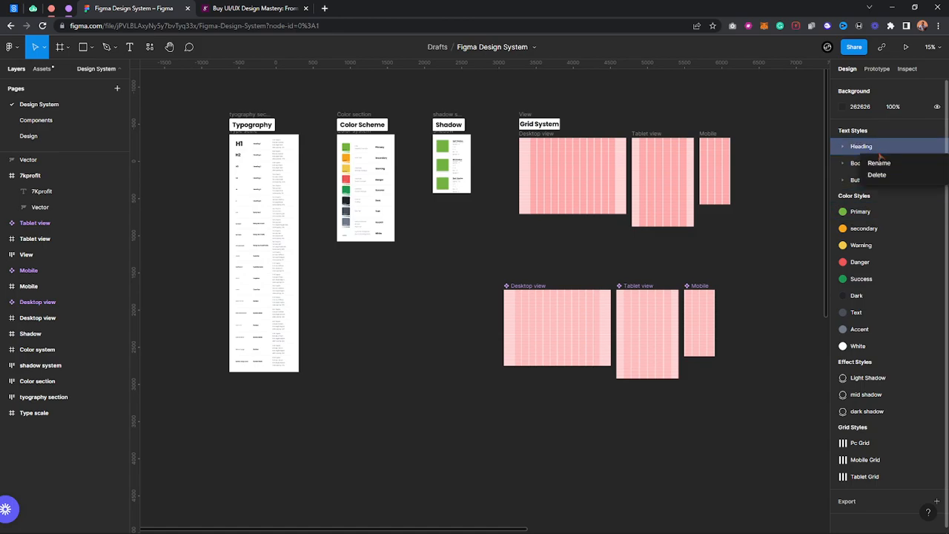
{"action": "left_click", "coordinate": [877, 175]}
{"action": "right_click", "coordinate": [879, 153]}
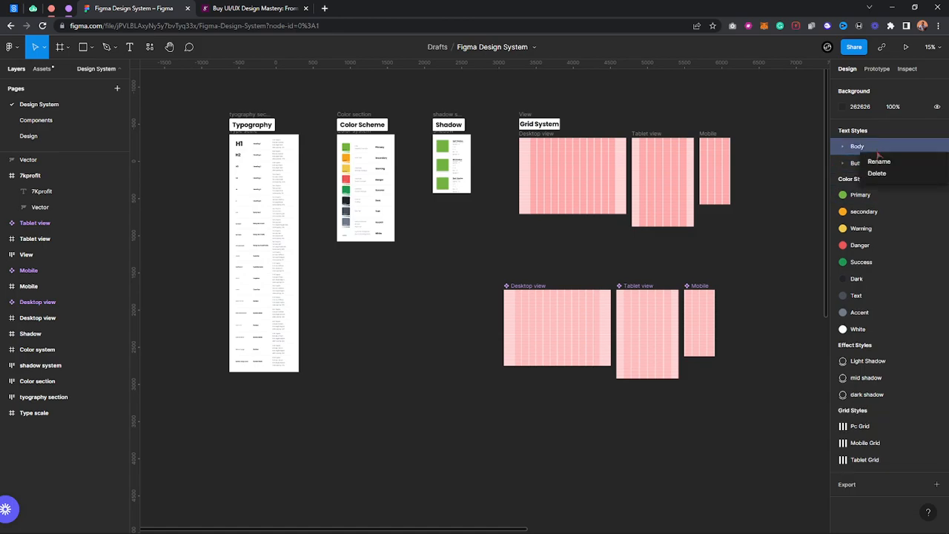
{"action": "left_click", "coordinate": [883, 174]}
{"action": "right_click", "coordinate": [876, 150]}
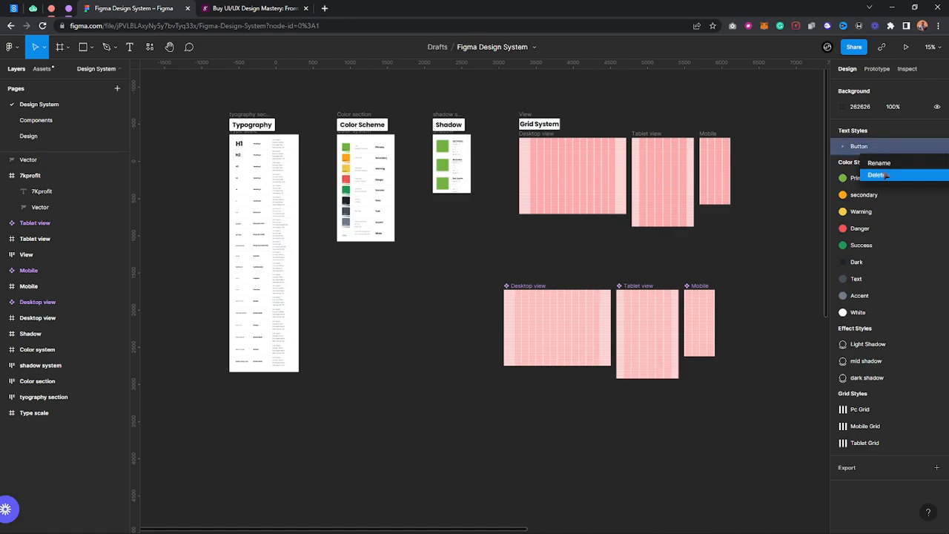
{"action": "left_click", "coordinate": [876, 176]}
Step: Delete all the color styles from Primary through White
{"action": "left_click", "coordinate": [875, 151]}
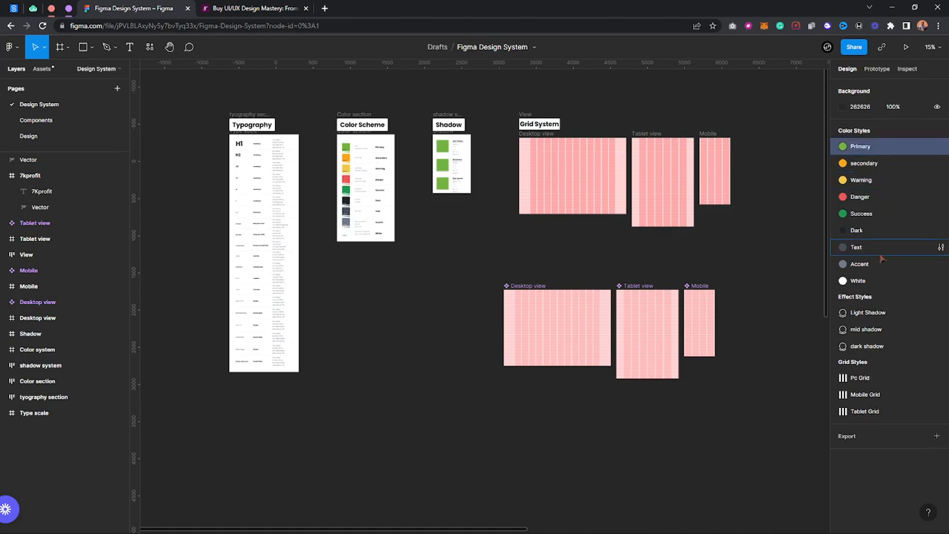
{"action": "left_click", "coordinate": [880, 280], "text": "shift"}
{"action": "left_click_drag", "start_coordinate": [880, 277], "coordinate": [882, 268]}
{"action": "key", "text": "Delete"}
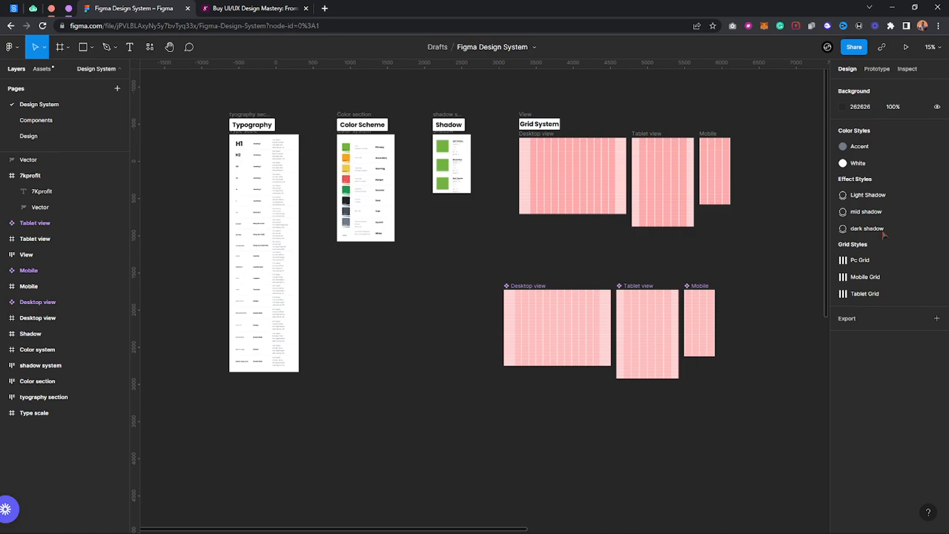
{"action": "left_click", "coordinate": [874, 163]}
{"action": "left_click", "coordinate": [872, 146], "text": "shift"}
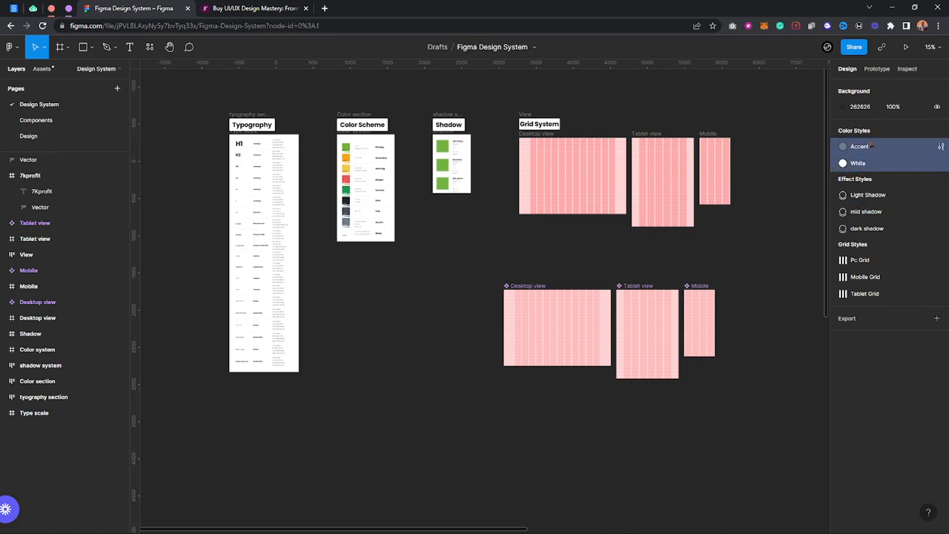
{"action": "key", "text": "Delete"}
Step: Delete the Light, mid and dark shadow effect styles and the Pc, Mobile and Tablet grid styles
{"action": "left_click", "coordinate": [872, 146]}
{"action": "left_click", "coordinate": [878, 180], "text": "shift"}
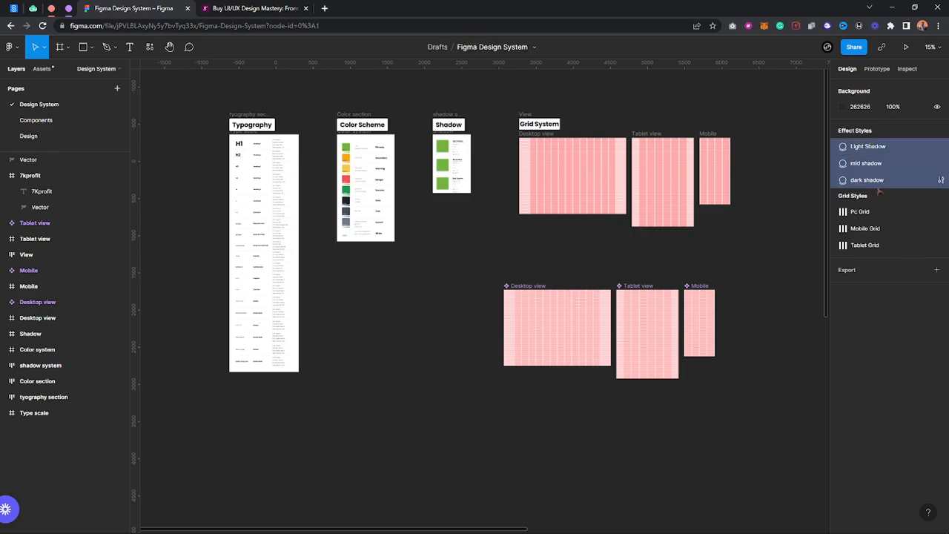
{"action": "key", "text": "Delete"}
{"action": "left_click", "coordinate": [877, 182]}
{"action": "left_click", "coordinate": [884, 149], "text": "shift"}
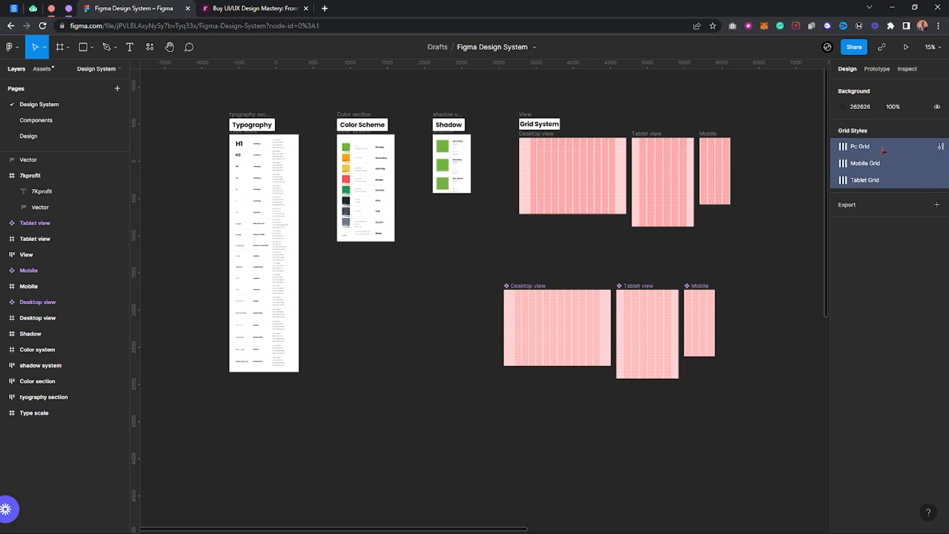
{"action": "key", "text": "Delete"}
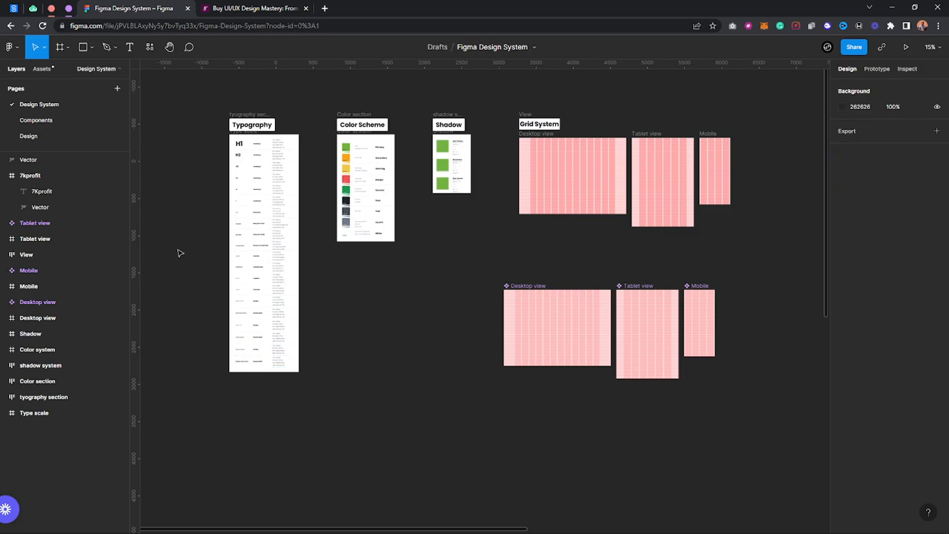
Step: Place an empty text layer on the blank canvas beside the Typography section
{"action": "scroll", "coordinate": [185, 218], "scroll_direction": "up", "scroll_amount": 2}
{"action": "scroll", "coordinate": [213, 185], "scroll_direction": "up", "scroll_amount": 5}
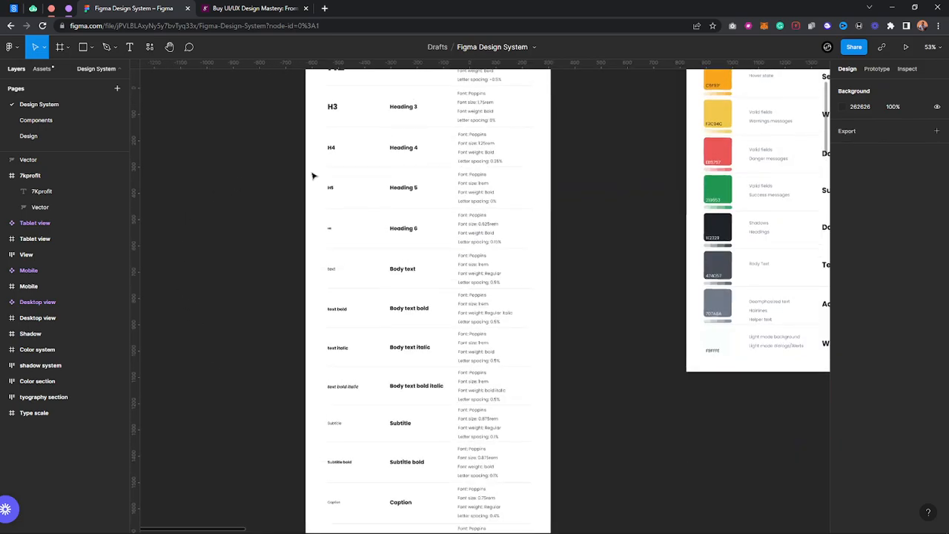
{"action": "scroll", "coordinate": [324, 148], "scroll_direction": "up", "scroll_amount": 2}
{"action": "scroll", "coordinate": [315, 137], "scroll_direction": "up", "scroll_amount": 3}
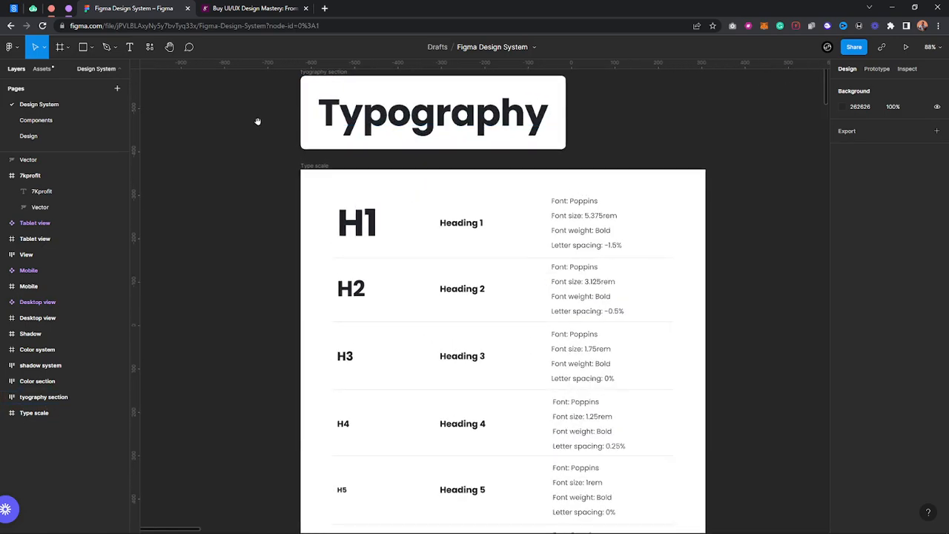
{"action": "left_click_drag", "start_coordinate": [241, 135], "coordinate": [583, 163]}
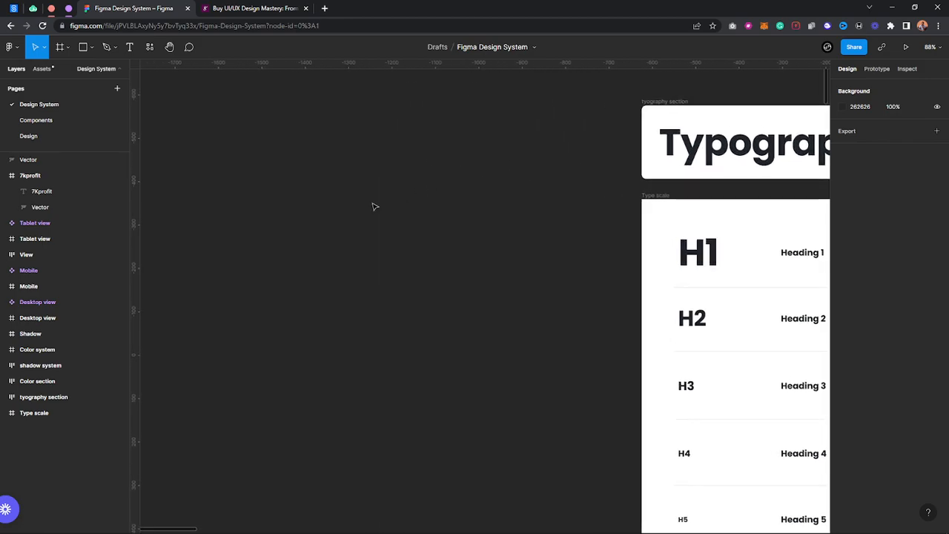
{"action": "key", "text": "t"}
{"action": "left_click_drag", "start_coordinate": [294, 207], "coordinate": [318, 223]}
{"action": "type", "text": "T"}
{"action": "key", "text": "Escape"}
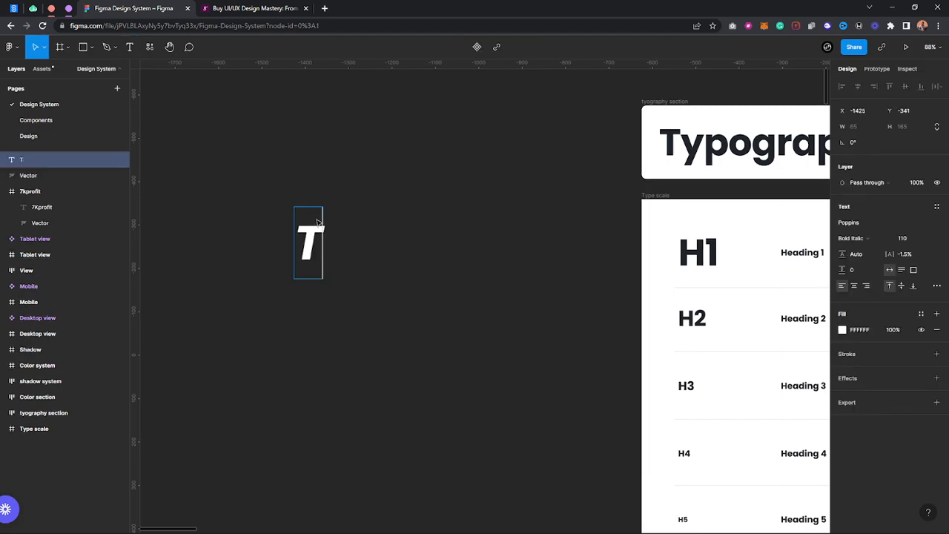
{"action": "type", "text": "yo"}
{"action": "key", "text": "ctrl+a"}
{"action": "key", "text": "BackSpace"}
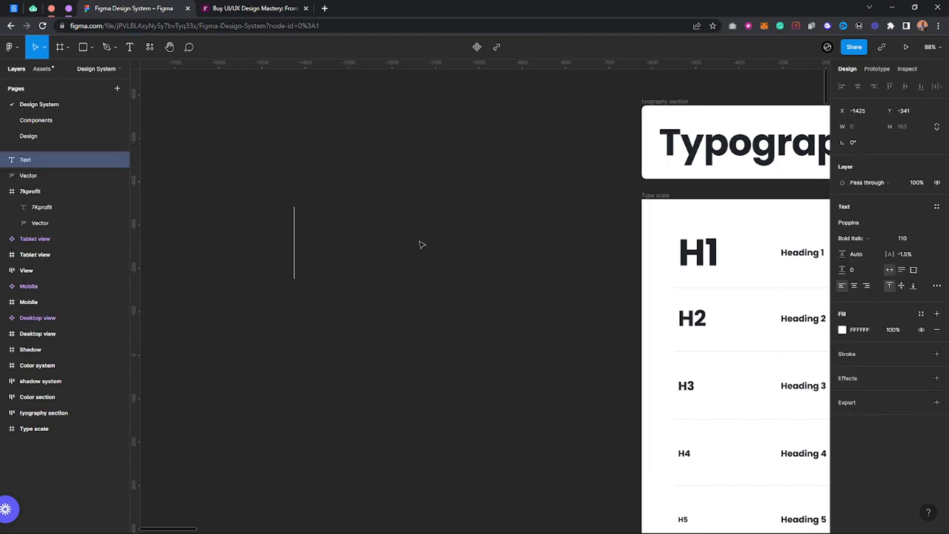
Step: Set the new text layer's font weight to Regular and its size to 40
{"action": "left_click", "coordinate": [867, 245]}
{"action": "left_click", "coordinate": [864, 108]}
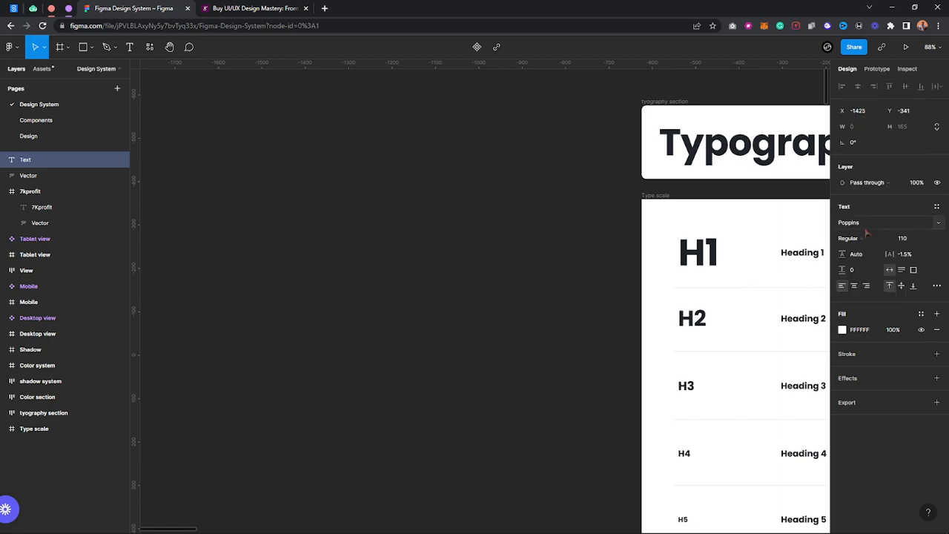
{"action": "left_click", "coordinate": [923, 238]}
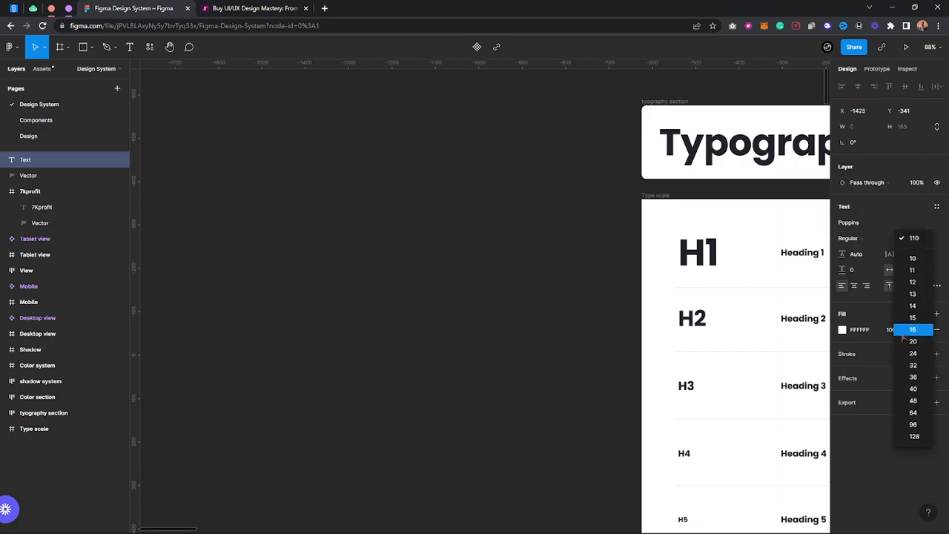
{"action": "left_click", "coordinate": [912, 389]}
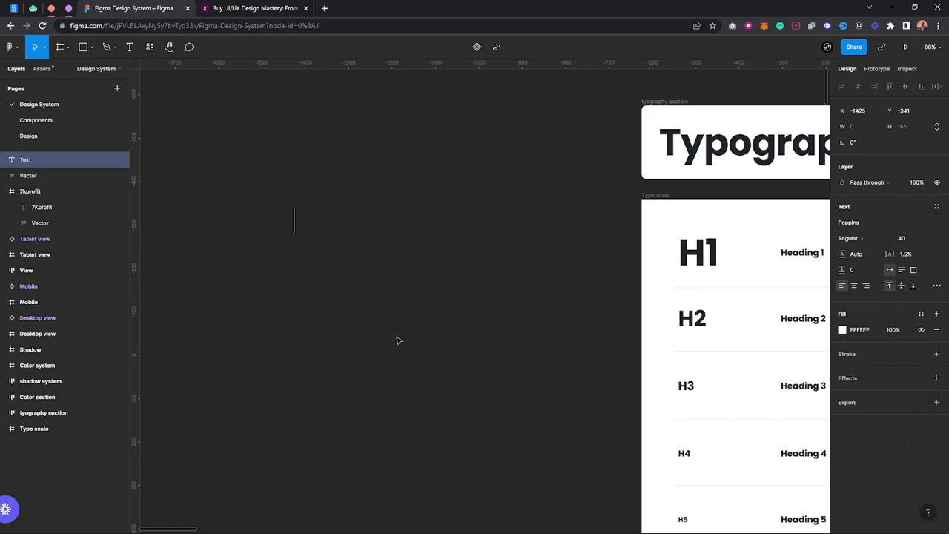
Step: Enter "typography scale" as the text layer's content
{"action": "type", "text": "Ty"}
{"action": "key", "text": "BackSpace"}
{"action": "key", "text": "BackSpace"}
{"action": "type", "text": "typography s"}
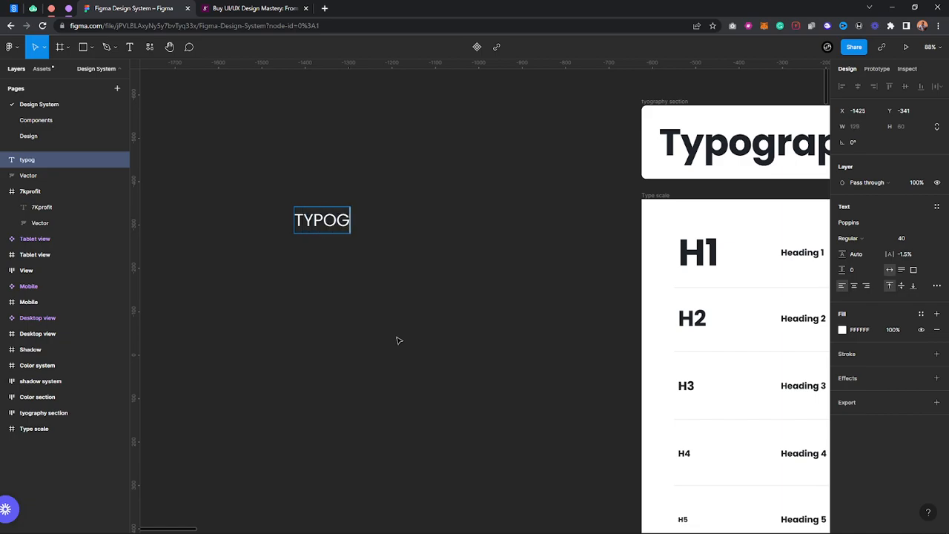
{"action": "type", "text": "cale"}
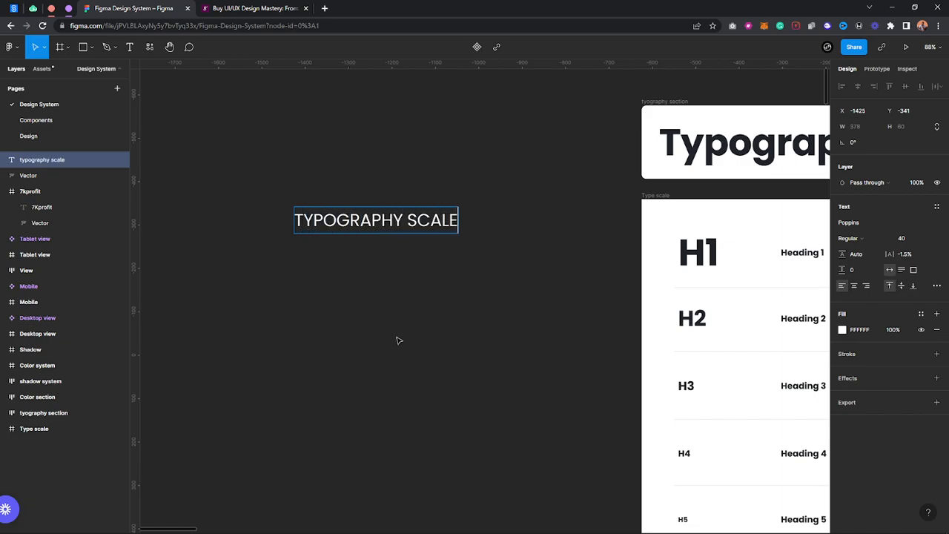
Step: Add a second line reading "color scheme" to the text layer
{"action": "key", "text": "Return"}
{"action": "type", "text": "COLOR"}
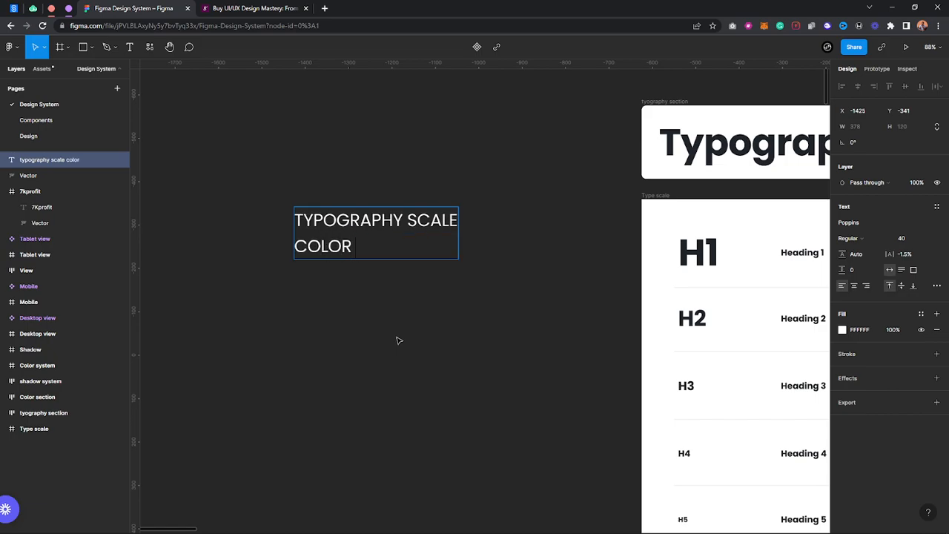
{"action": "scroll", "coordinate": [397, 340], "scroll_direction": "down", "scroll_amount": 5}
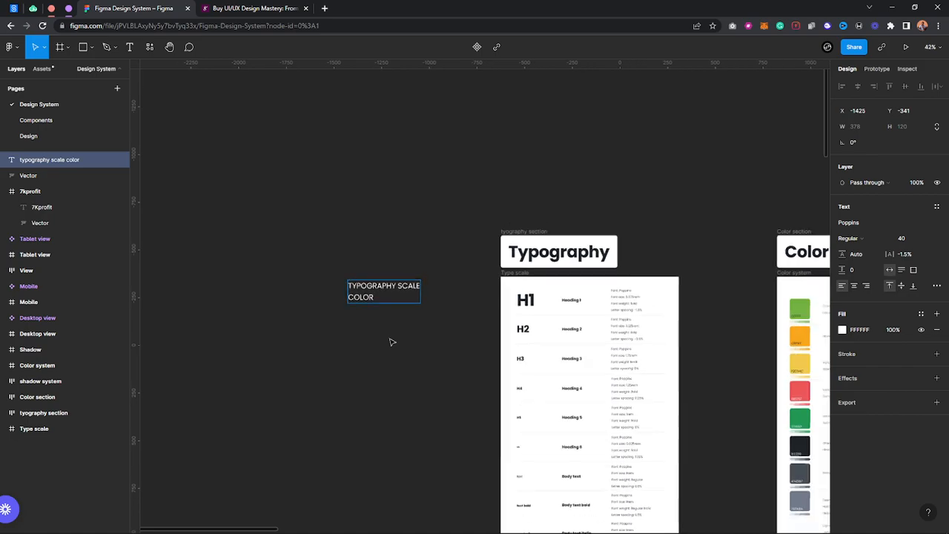
{"action": "type", "text": "SCEHEME"}
{"action": "key", "text": "Escape"}
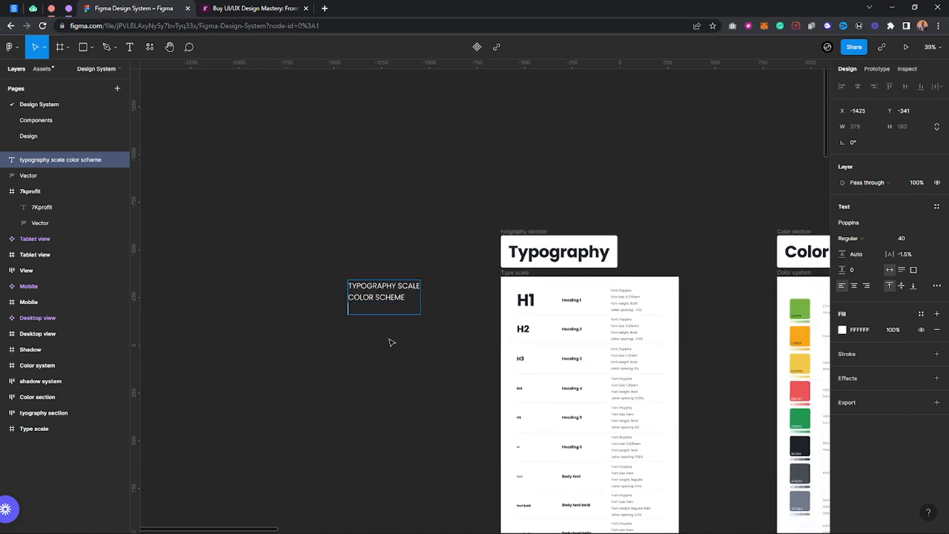
Step: Add the lines "size", "spacing" and "media width" to the text list and finish editing
{"action": "type", "text": "SIZE"}
{"action": "key", "text": "Return"}
{"action": "key", "text": "BackSpace"}
{"action": "key", "text": "BackSpace"}
{"action": "key", "text": "BackSpace"}
{"action": "type", "text": "ze"}
{"action": "key", "text": "Return"}
{"action": "type", "text": "spacing"}
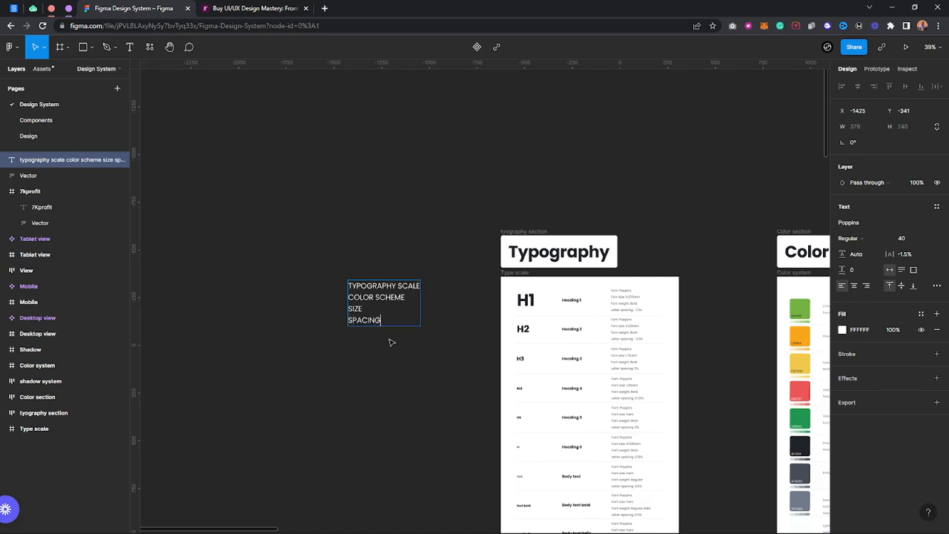
{"action": "key", "text": "Return"}
{"action": "type", "text": "media wiedth"}
{"action": "key", "text": "Escape"}
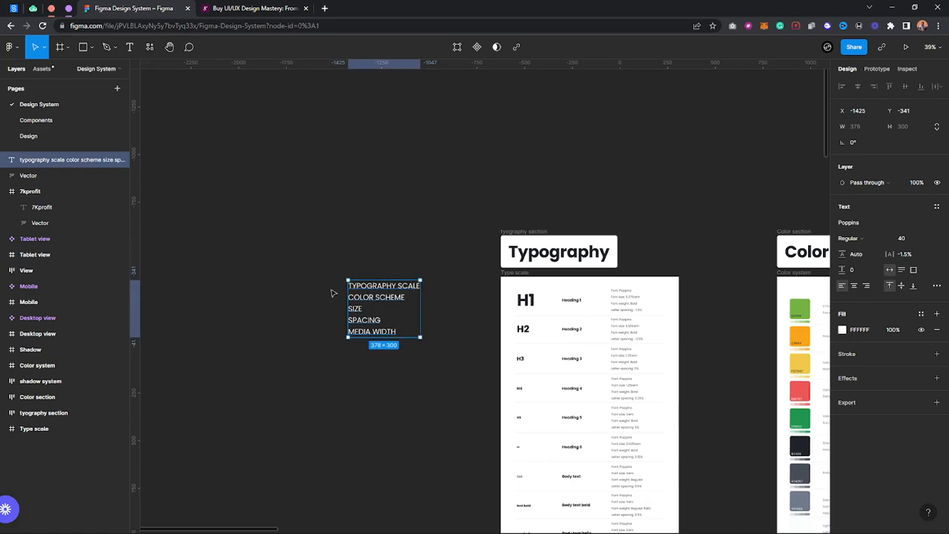
{"action": "left_click", "coordinate": [333, 293]}
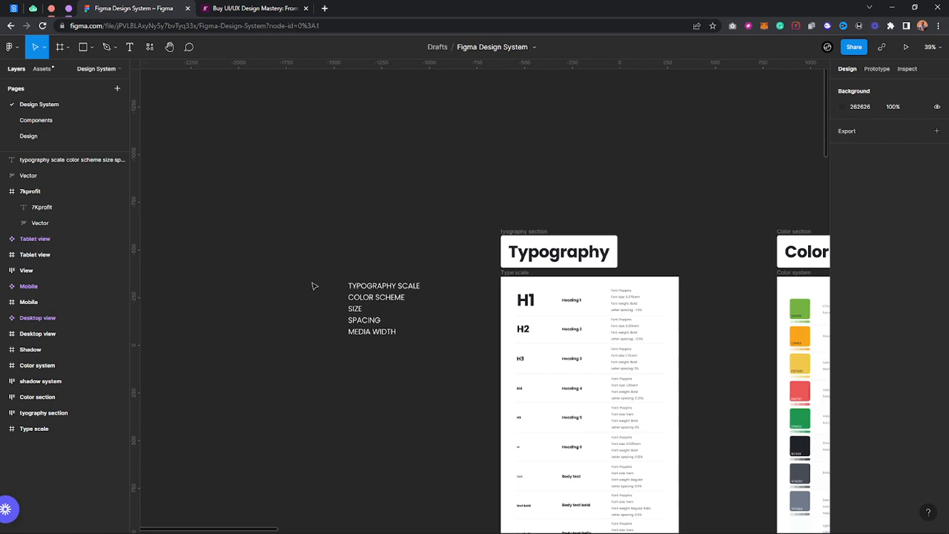
Step: Open an empty browser tab for reference, and delete the five-line text list from the Figma canvas
{"action": "left_click", "coordinate": [325, 8]}
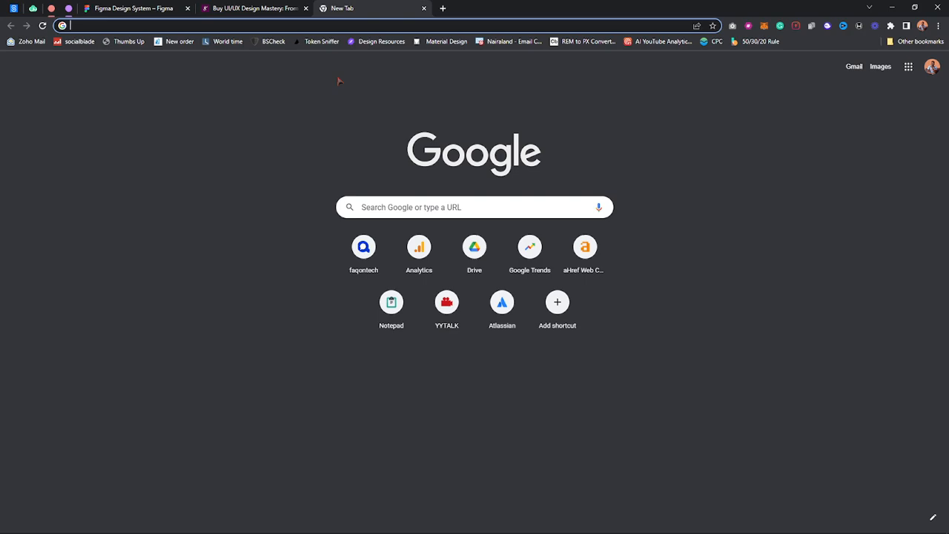
{"action": "left_click", "coordinate": [143, 8]}
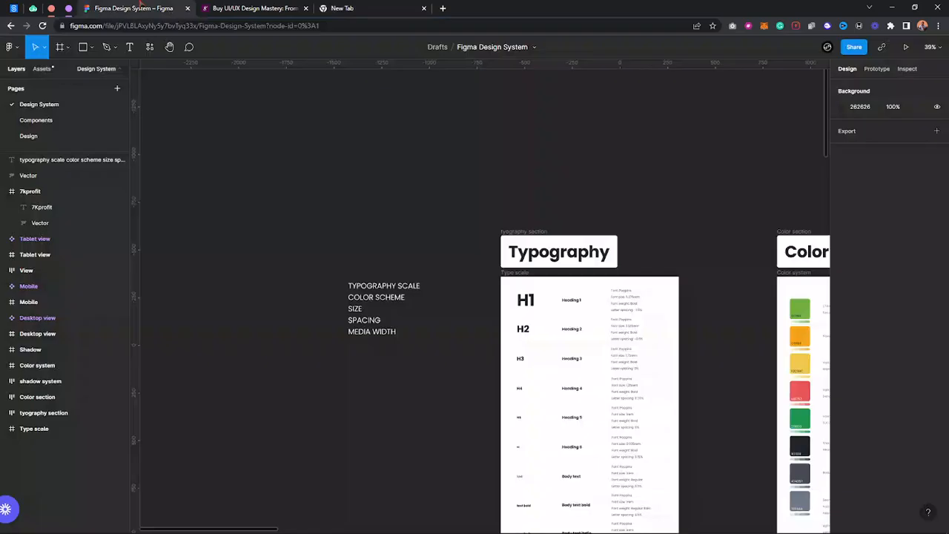
{"action": "left_click", "coordinate": [357, 305]}
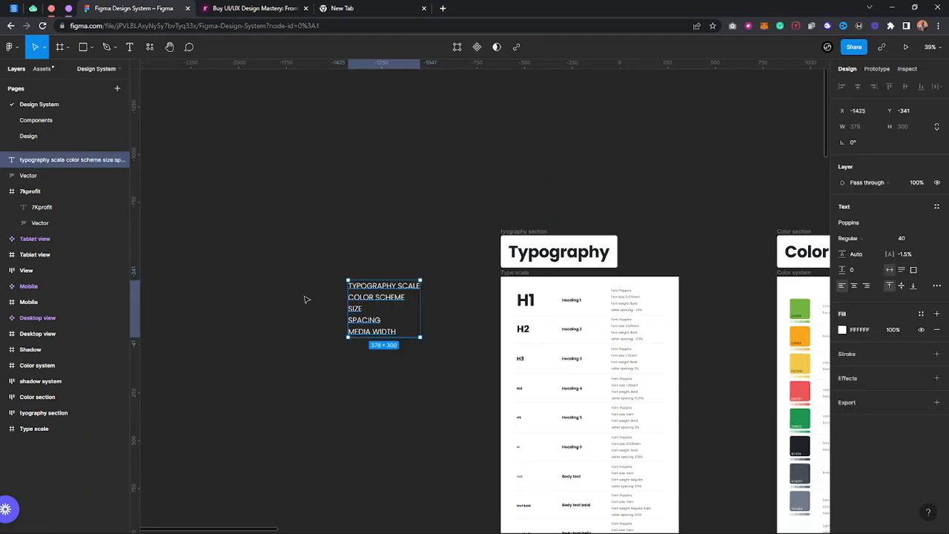
{"action": "left_click", "coordinate": [324, 259]}
{"action": "left_click_drag", "start_coordinate": [334, 335], "coordinate": [380, 335]}
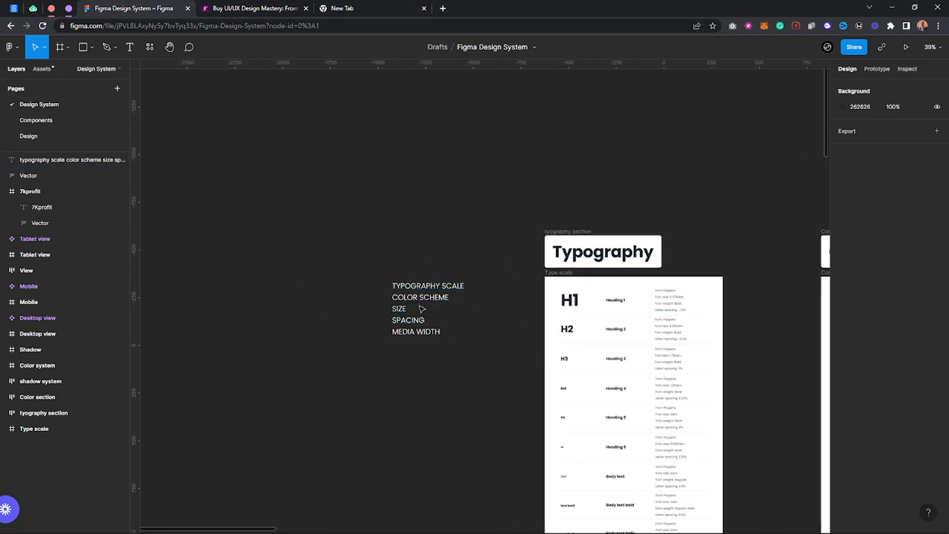
{"action": "left_click", "coordinate": [421, 308]}
{"action": "key", "text": "Escape"}
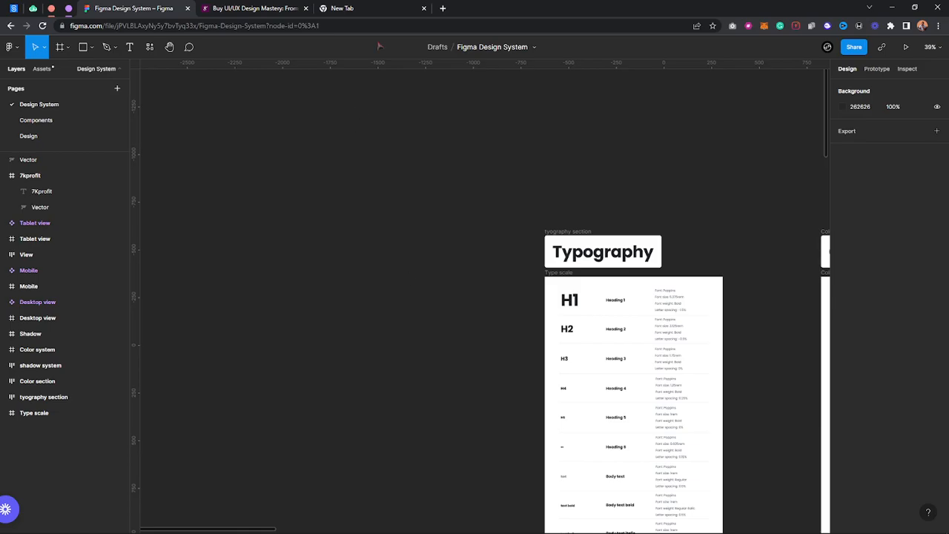
Step: Load the bookmarked Material Design website in the empty browser tab
{"action": "left_click", "coordinate": [356, 8]}
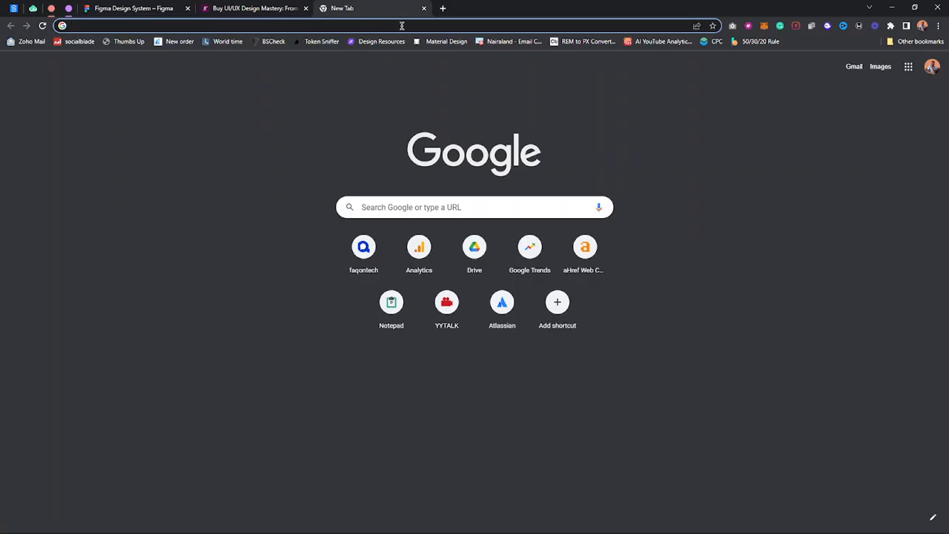
{"action": "left_click", "coordinate": [445, 42]}
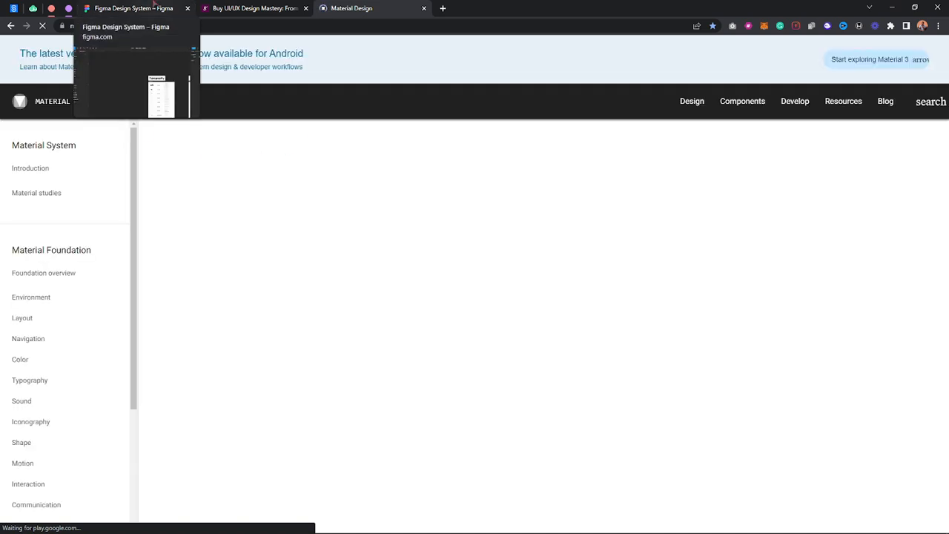
{"action": "left_click", "coordinate": [148, 8]}
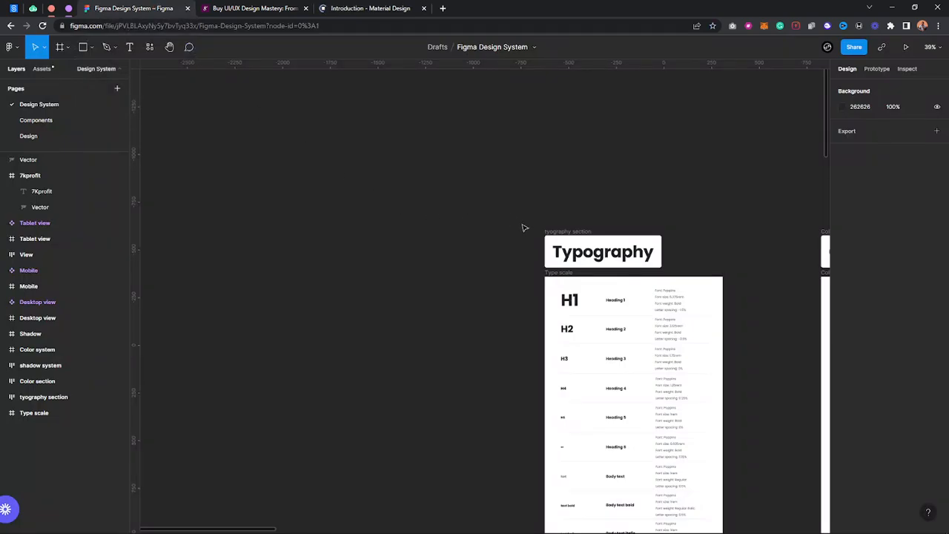
{"action": "scroll", "coordinate": [363, 223], "scroll_direction": "down", "scroll_amount": 1}
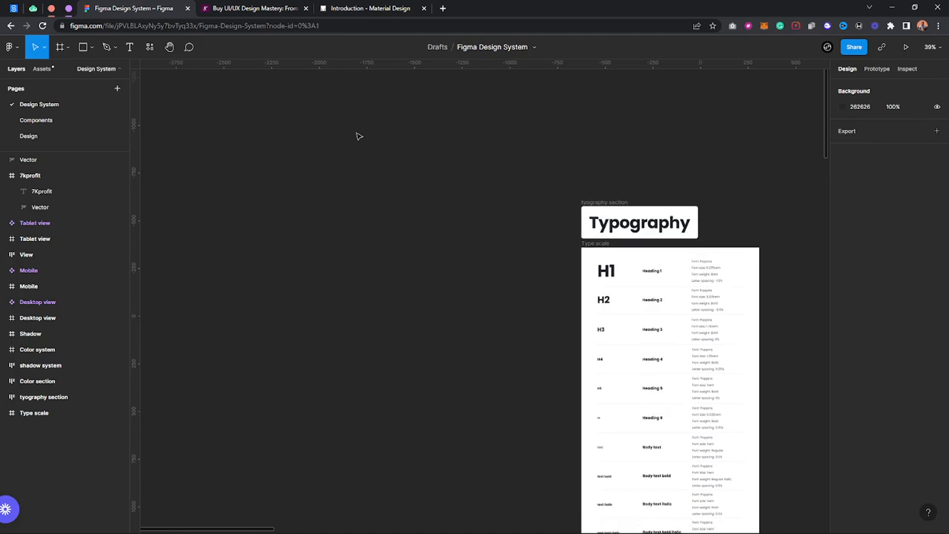
{"action": "left_click", "coordinate": [367, 8]}
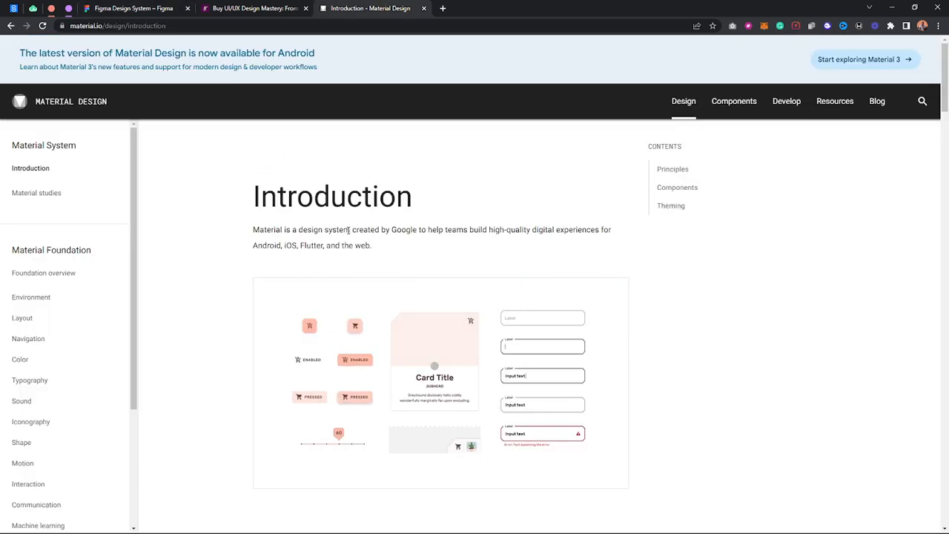
Step: Skim the Material Design introduction and open the page The type system from the Typography topic
{"action": "scroll", "coordinate": [348, 230], "scroll_direction": "down", "scroll_amount": 9}
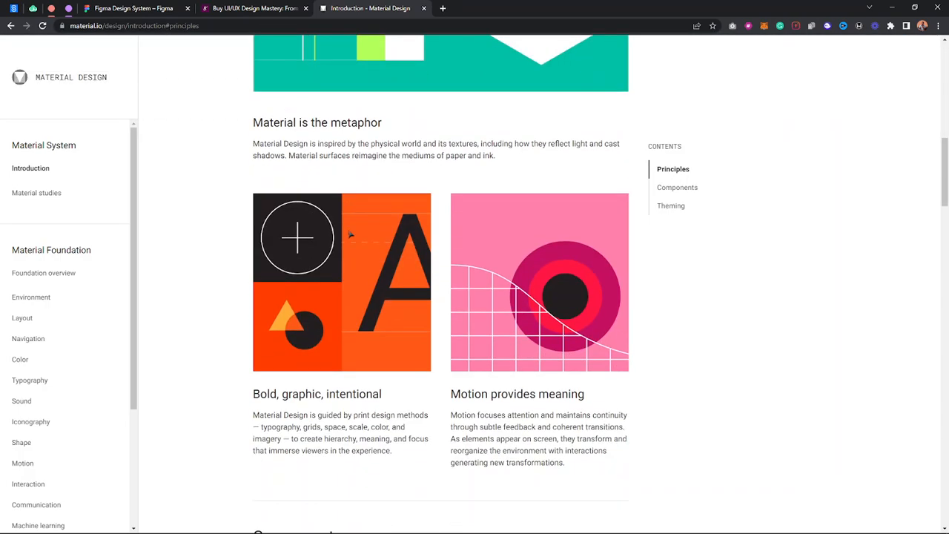
{"action": "scroll", "coordinate": [353, 236], "scroll_direction": "down", "scroll_amount": 8}
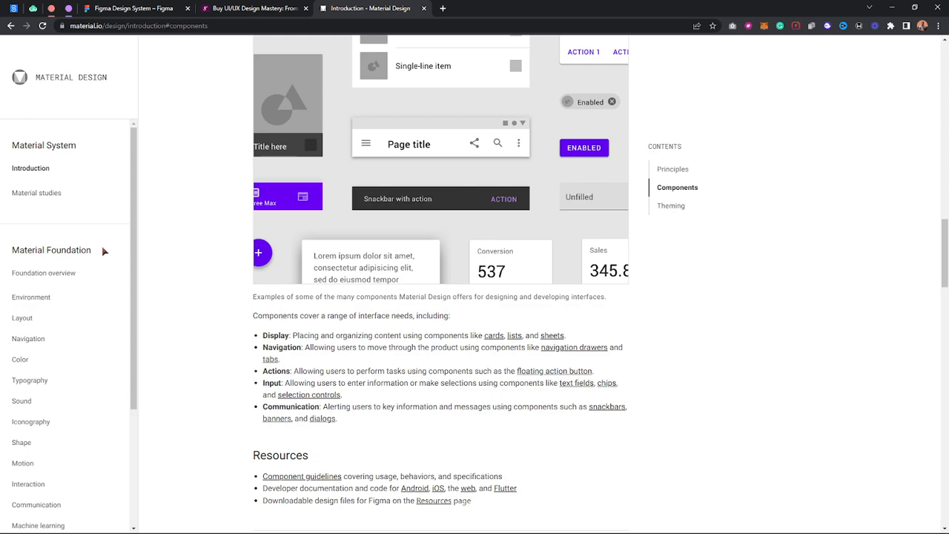
{"action": "scroll", "coordinate": [215, 234], "scroll_direction": "up", "scroll_amount": 15}
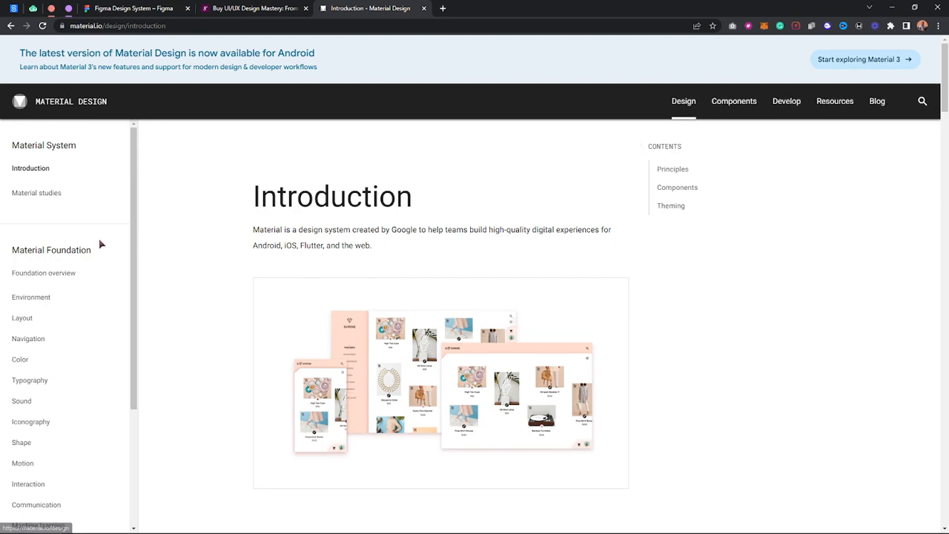
{"action": "scroll", "coordinate": [99, 244], "scroll_direction": "down", "scroll_amount": 2}
{"action": "scroll", "coordinate": [67, 234], "scroll_direction": "up", "scroll_amount": 1}
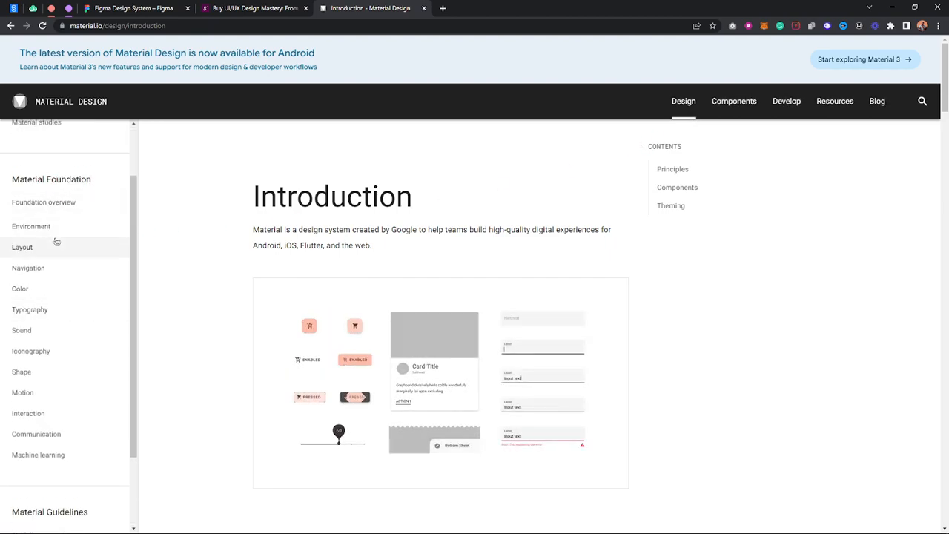
{"action": "left_click", "coordinate": [37, 309]}
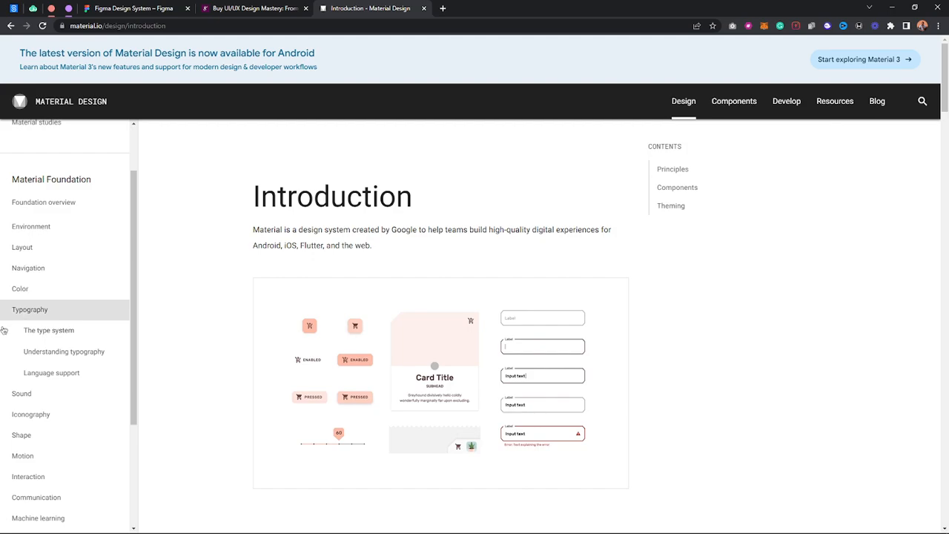
{"action": "left_click", "coordinate": [77, 331]}
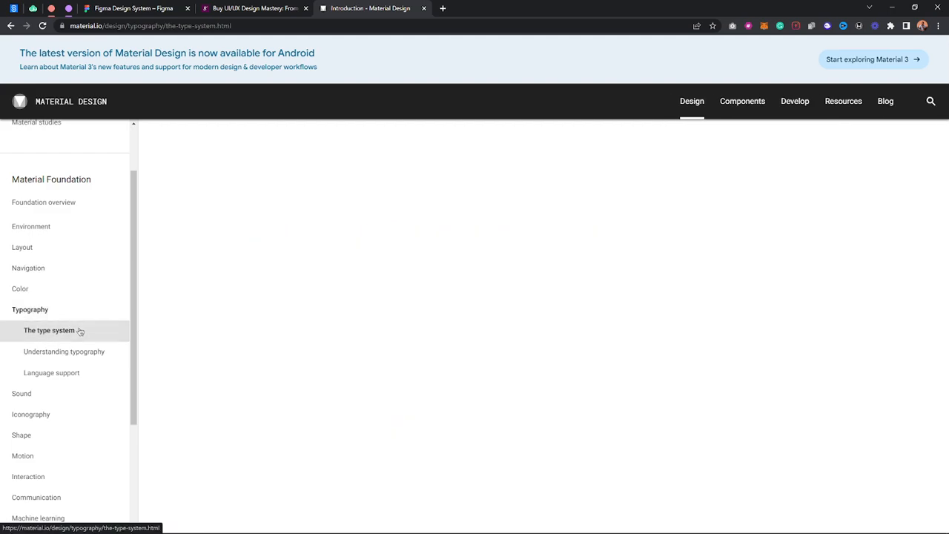
Step: Compare the headline, subtitle and body levels in Material's type scale generator with the Type scale frame in the Figma file
{"action": "scroll", "coordinate": [346, 329], "scroll_direction": "down", "scroll_amount": 5}
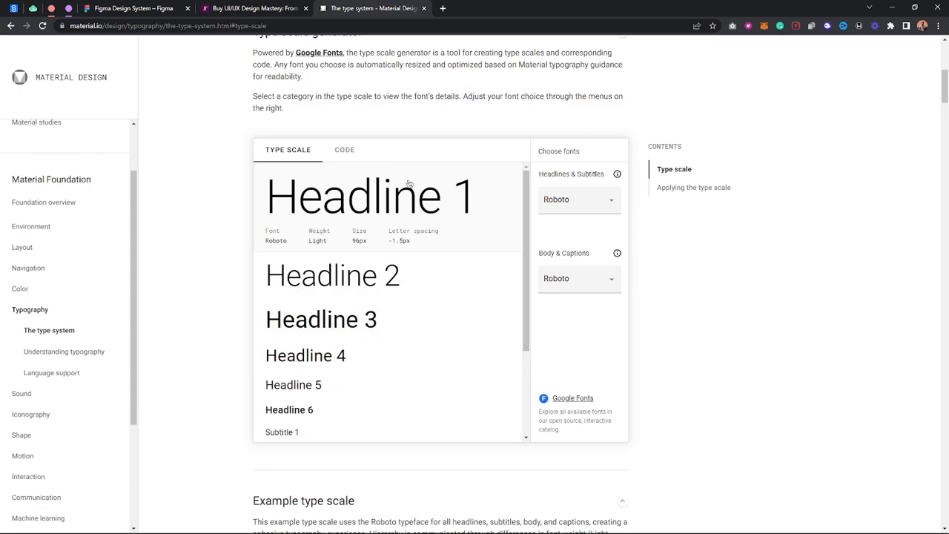
{"action": "scroll", "coordinate": [350, 289], "scroll_direction": "down", "scroll_amount": 3}
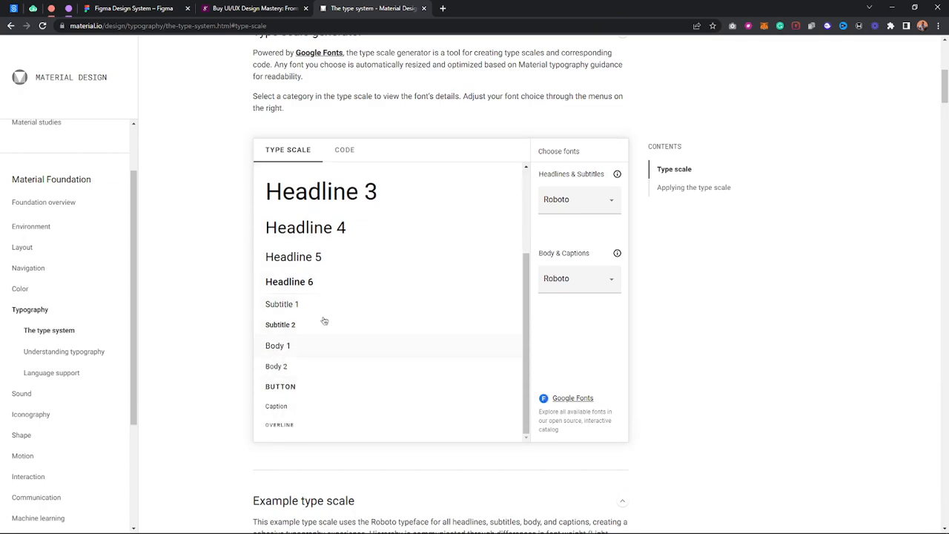
{"action": "scroll", "coordinate": [344, 215], "scroll_direction": "up", "scroll_amount": 3}
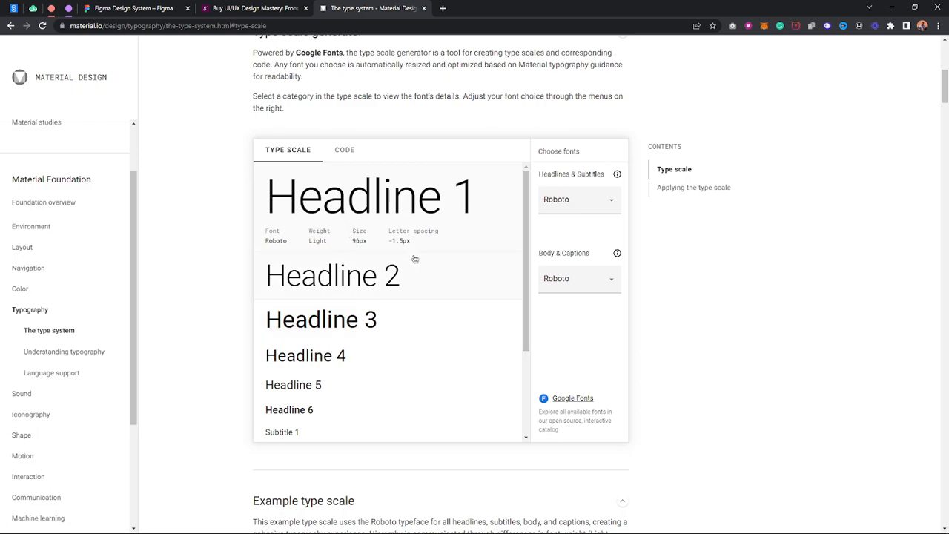
{"action": "left_click", "coordinate": [171, 6]}
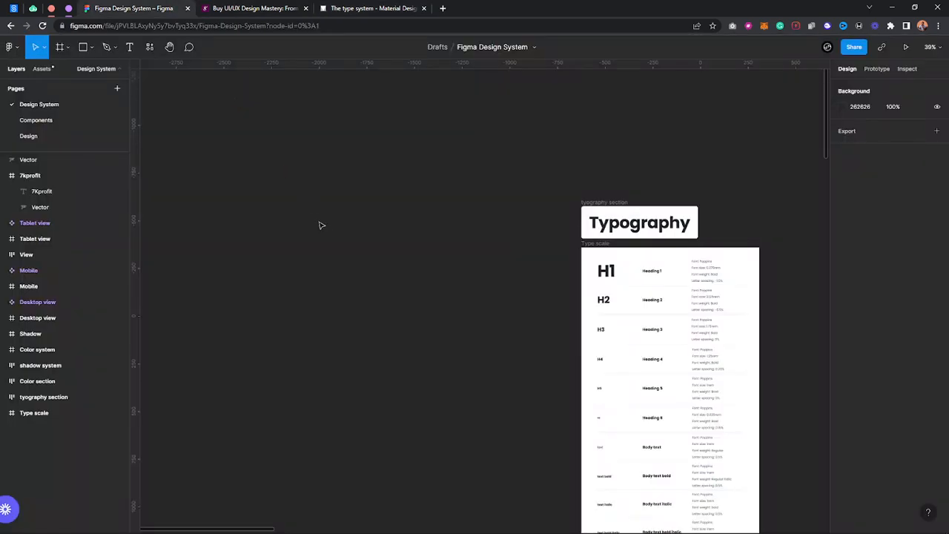
{"action": "scroll", "coordinate": [752, 323], "scroll_direction": "up", "scroll_amount": 5}
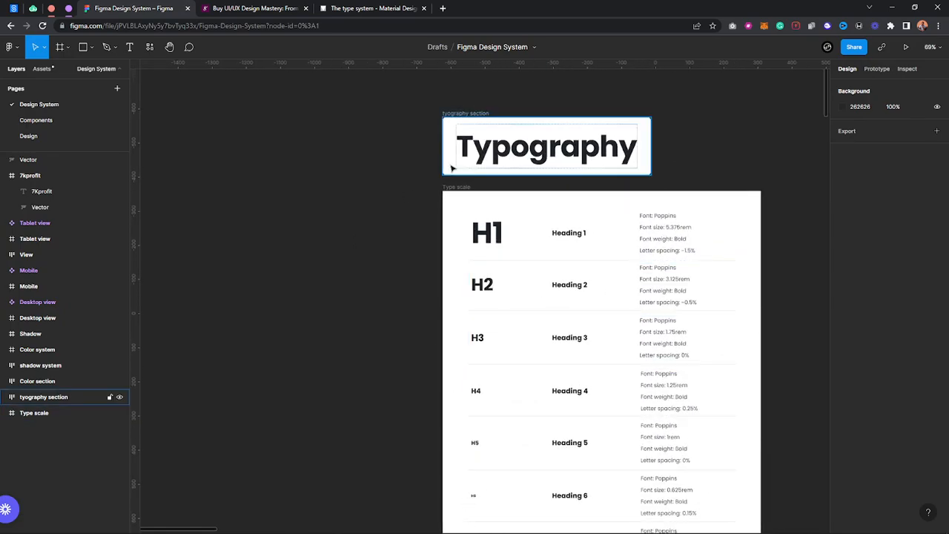
{"action": "scroll", "coordinate": [568, 478], "scroll_direction": "down", "scroll_amount": 3}
{"action": "left_click", "coordinate": [371, 9]}
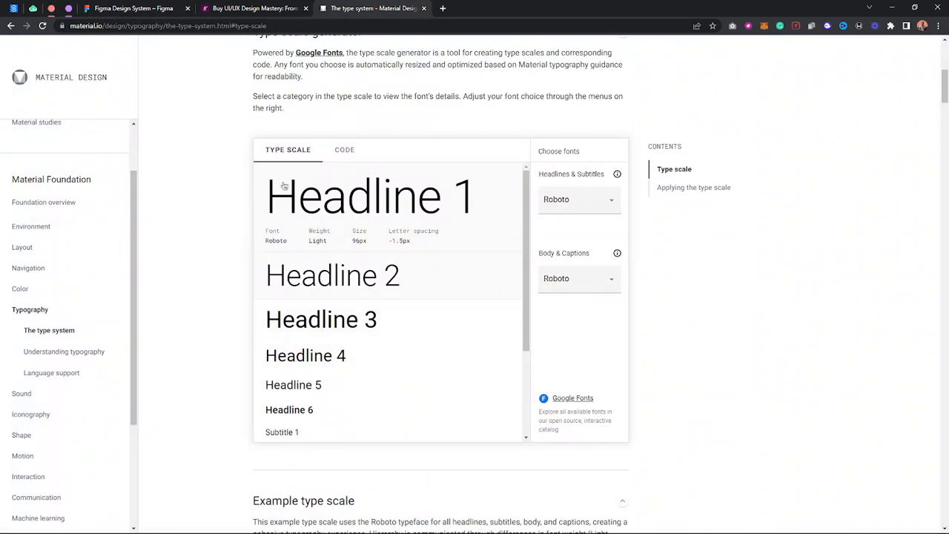
{"action": "left_click", "coordinate": [159, 7]}
{"action": "scroll", "coordinate": [523, 206], "scroll_direction": "up", "scroll_amount": 1}
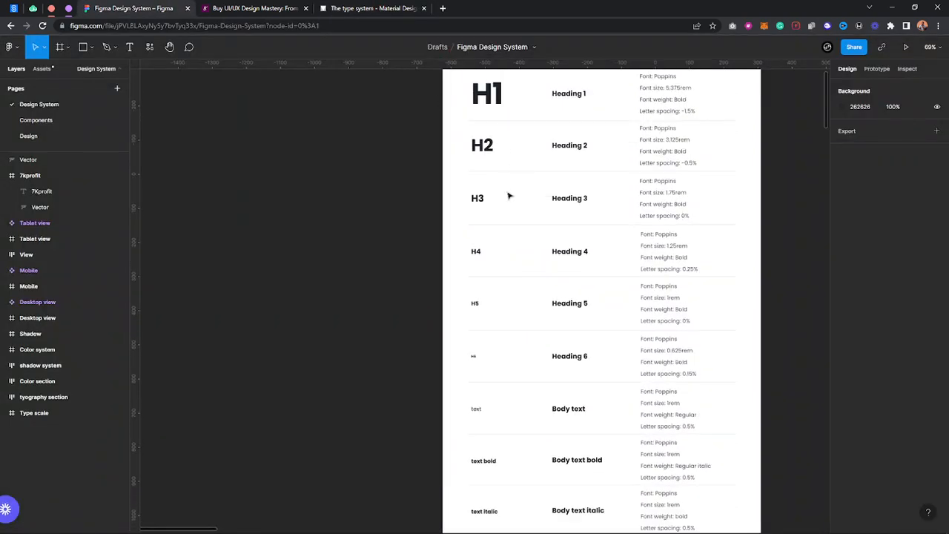
Step: Create a text layer reading "Body text" on the blank canvas beside the Type scale frame
{"action": "left_click_drag", "start_coordinate": [241, 231], "coordinate": [430, 259]}
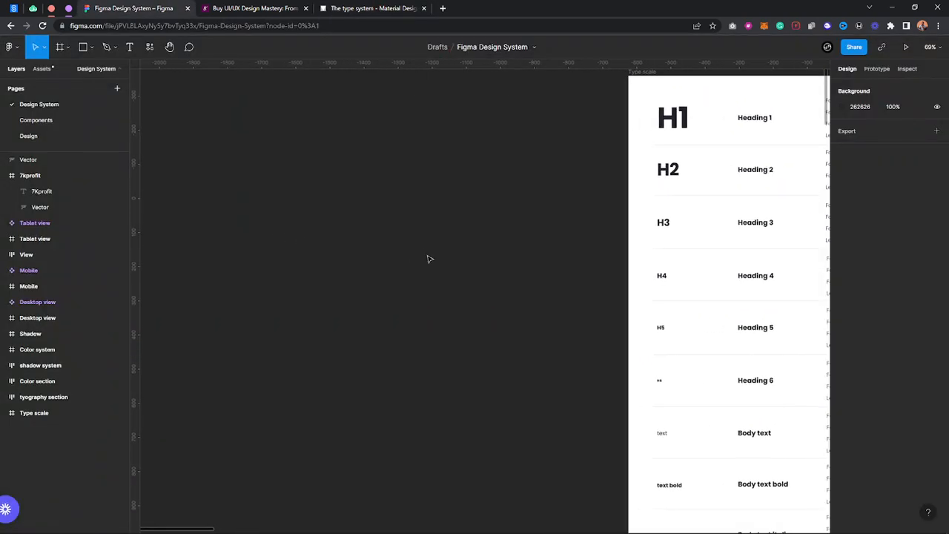
{"action": "key", "text": "t"}
{"action": "left_click", "coordinate": [310, 255]}
{"action": "type", "text": "Body test"}
{"action": "key", "text": "BackSpace"}
{"action": "key", "text": "BackSpace"}
{"action": "type", "text": "xt"}
{"action": "key", "text": "Escape"}
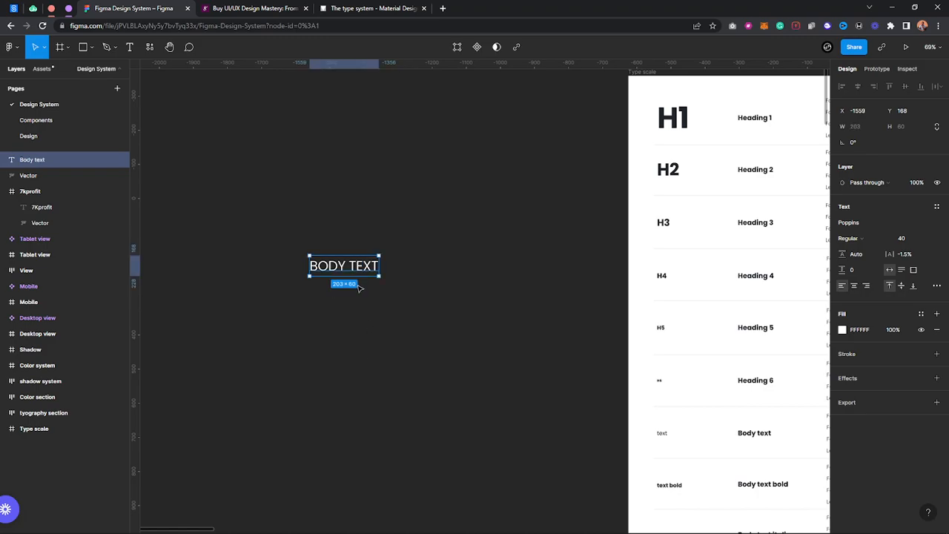
Step: Duplicate the Body text layer and place the copy diagonally above the original, to its right
{"action": "left_click", "coordinate": [377, 10]}
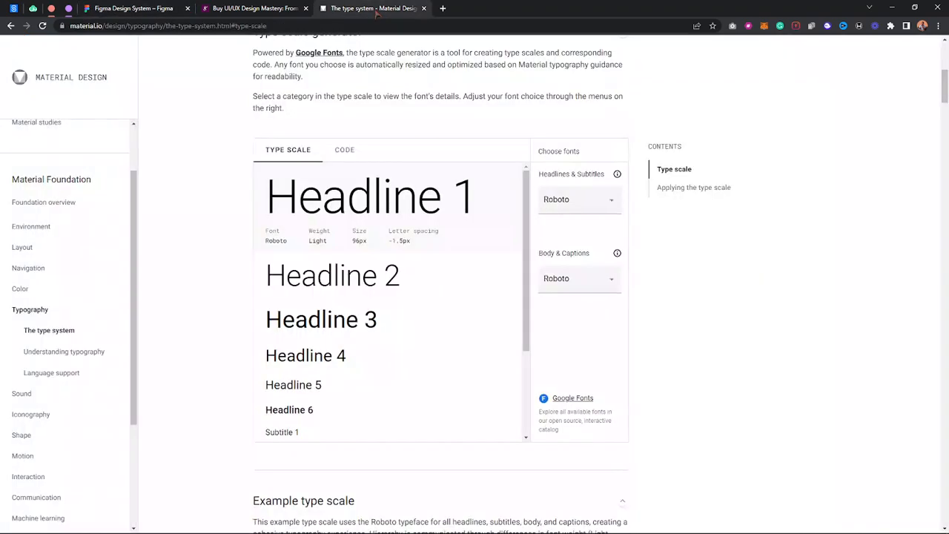
{"action": "left_click", "coordinate": [148, 8]}
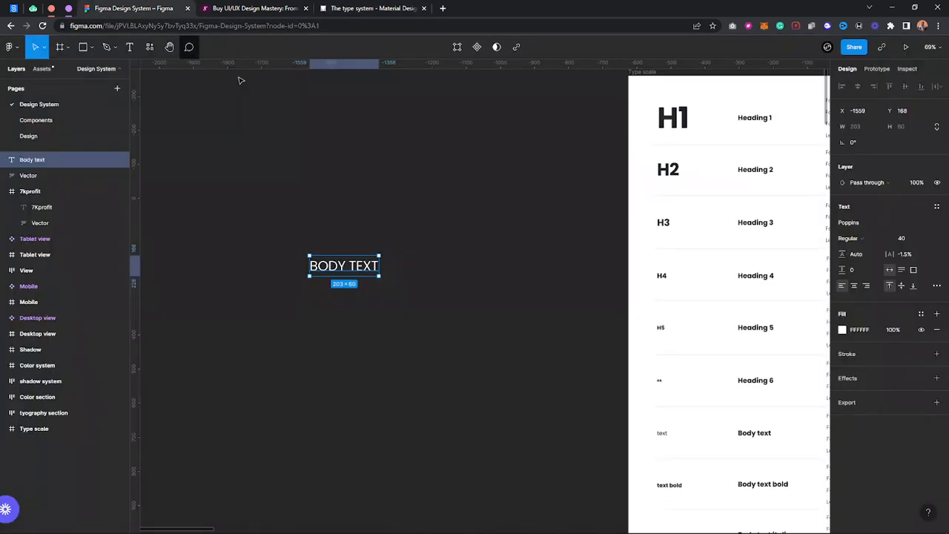
{"action": "key", "text": "ctrl+d"}
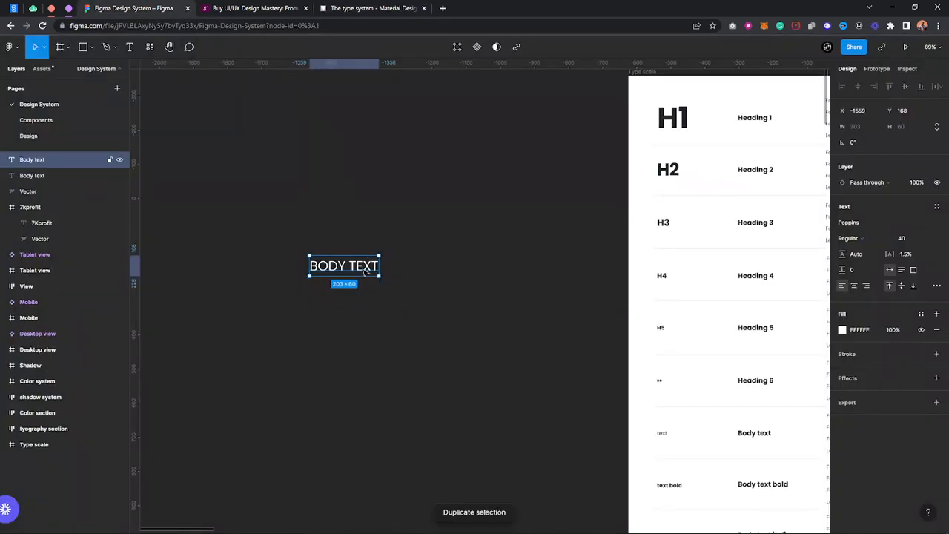
{"action": "left_click_drag", "start_coordinate": [364, 272], "coordinate": [433, 215]}
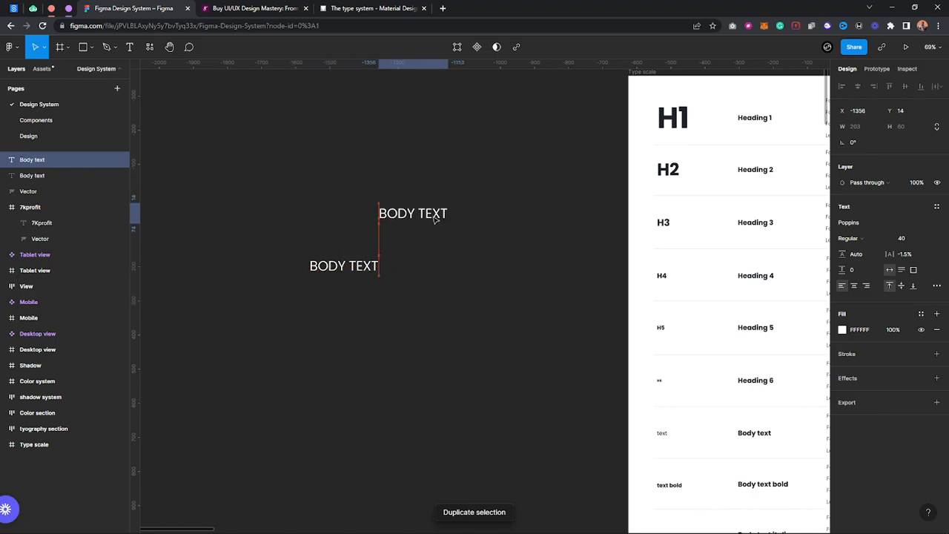
Step: Replace the text of the upper Body text copy with "16px 18px"
{"action": "double_click", "coordinate": [433, 215]}
{"action": "key", "text": "BackSpace"}
{"action": "type", "text": "16px"}
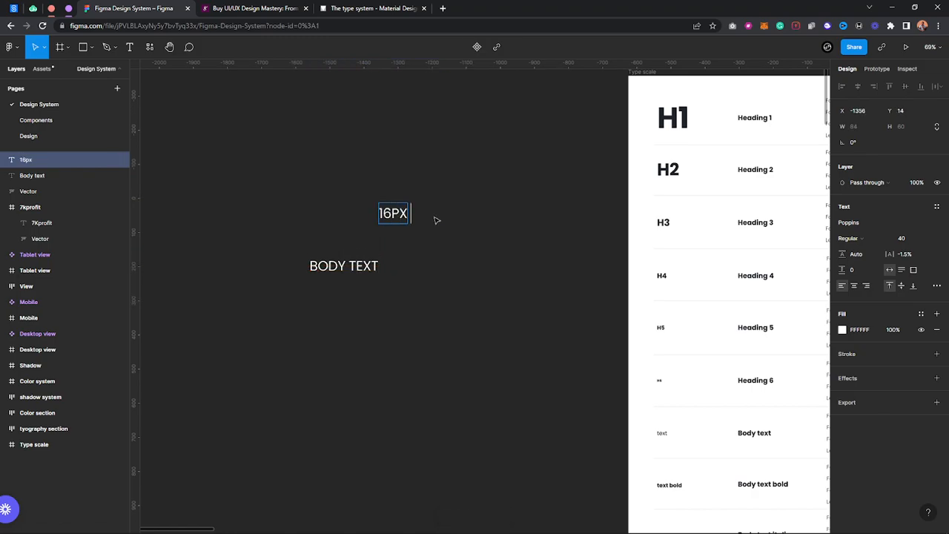
{"action": "type", "text": " 18px"}
{"action": "key", "text": "Escape"}
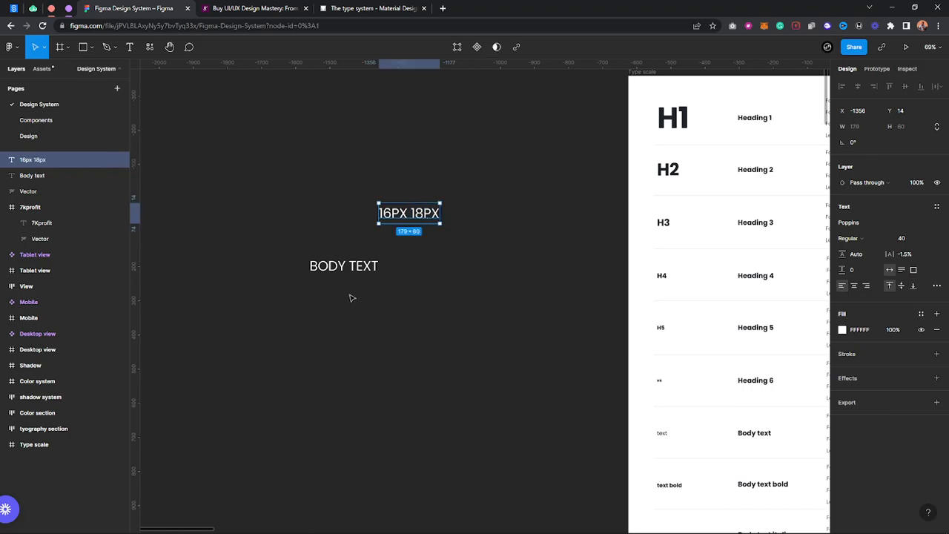
Step: Move the Body text layer further down and extend the size label to read "14px 16px 18px"
{"action": "left_click", "coordinate": [350, 271]}
{"action": "left_click_drag", "start_coordinate": [350, 270], "coordinate": [332, 352]}
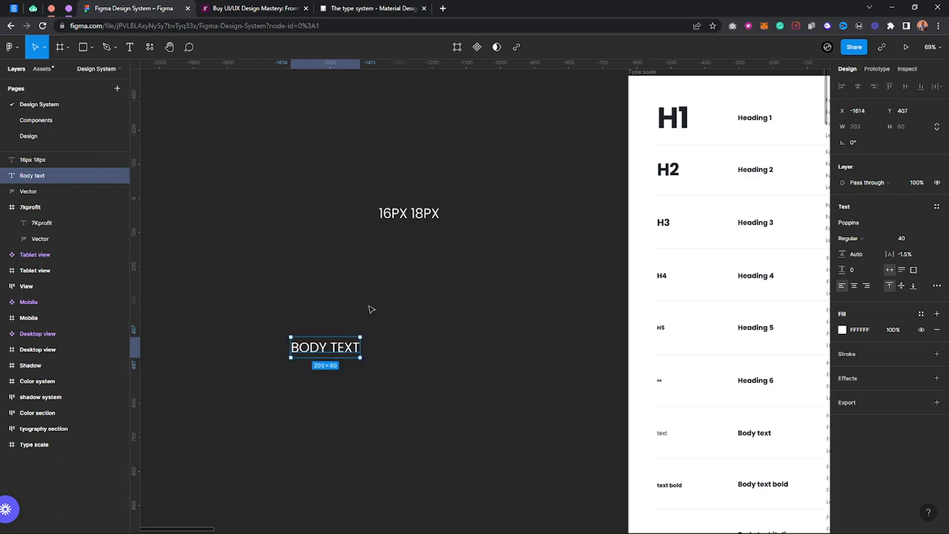
{"action": "left_click", "coordinate": [389, 215]}
{"action": "double_click", "coordinate": [389, 215]}
{"action": "left_click", "coordinate": [386, 213]}
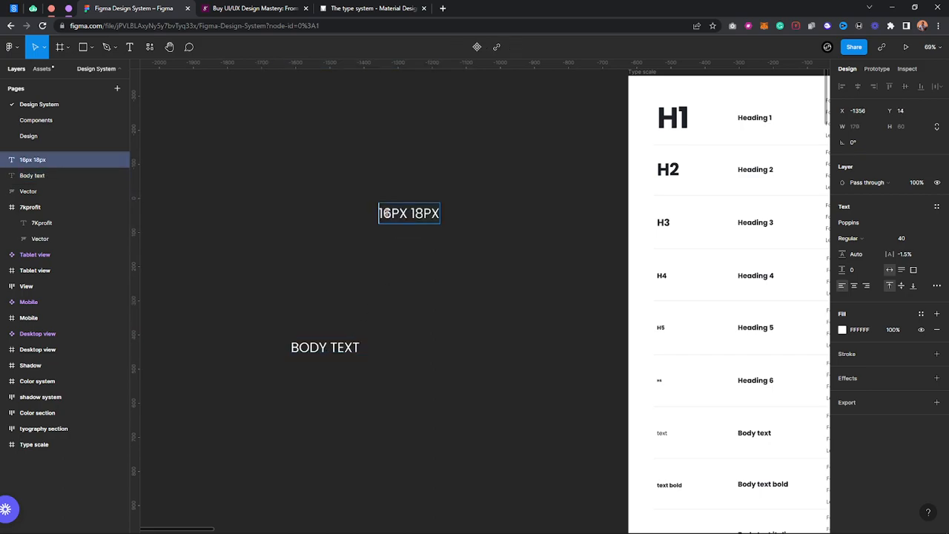
{"action": "type", "text": "14px 16p"}
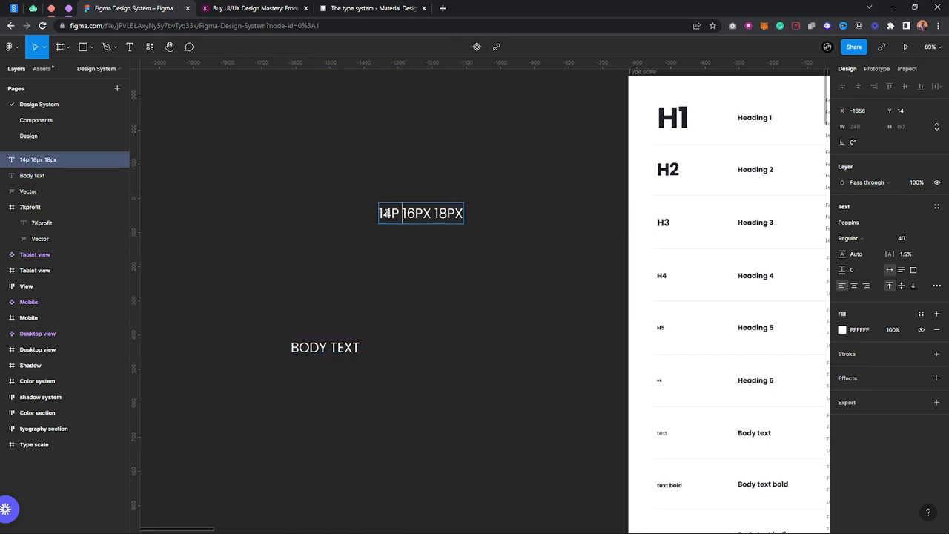
{"action": "type", "text": "x"}
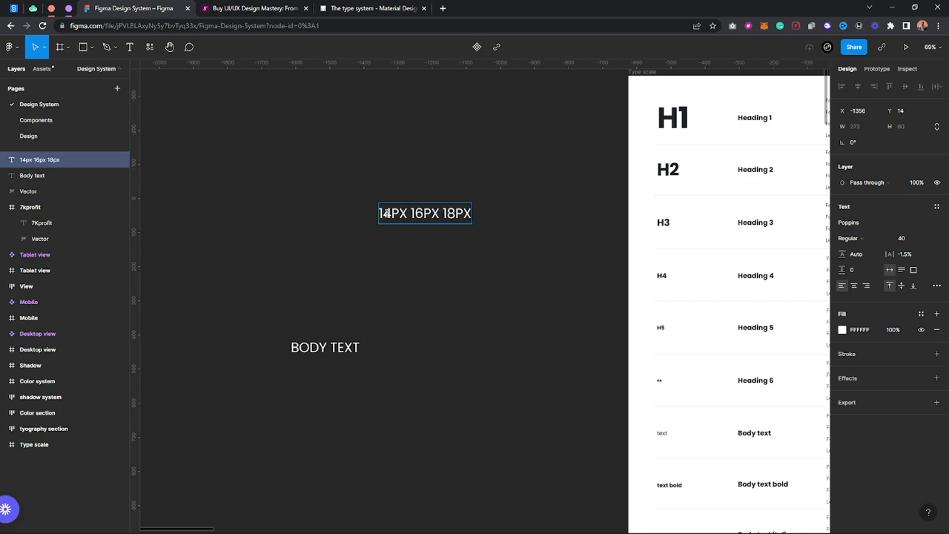
{"action": "key", "text": "Escape"}
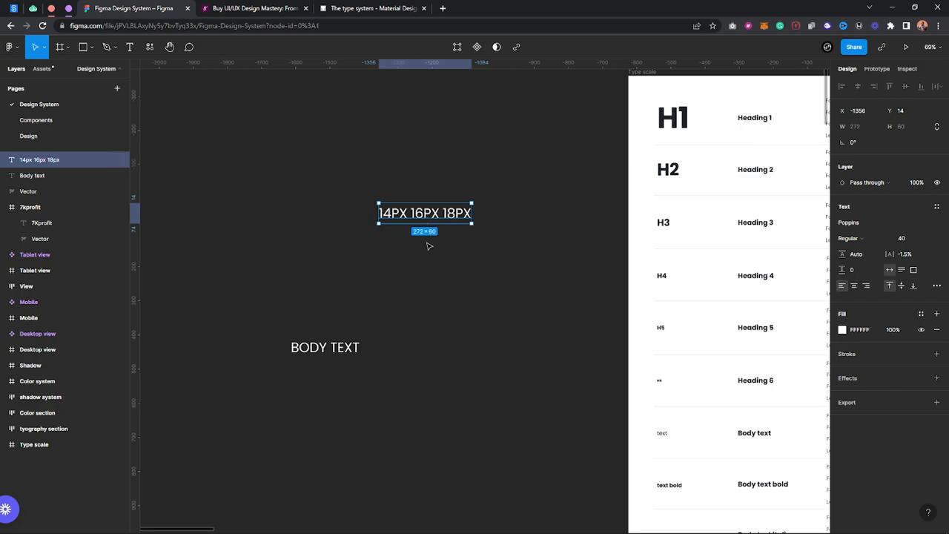
Step: Set the Body text layer's font size to 16 and its letter case to as typed
{"action": "left_click", "coordinate": [333, 346]}
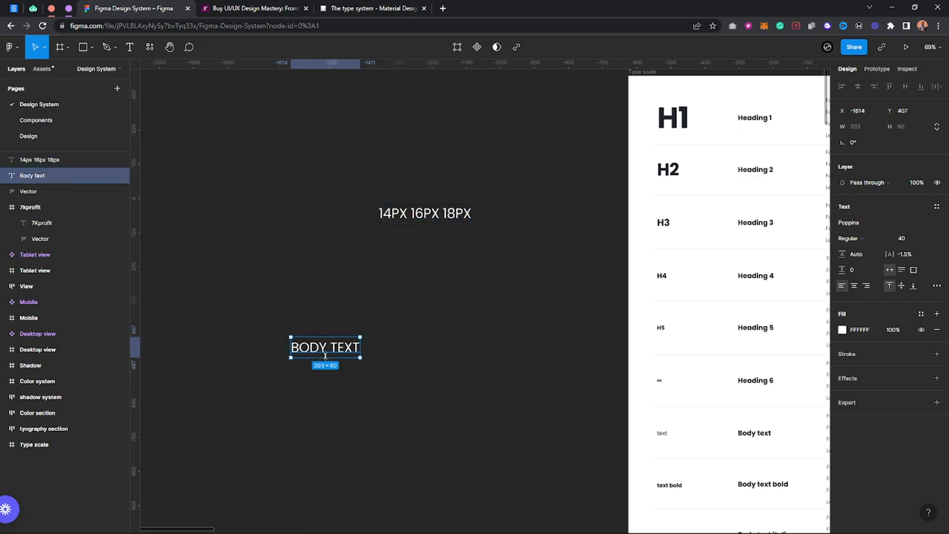
{"action": "left_click", "coordinate": [917, 235]}
{"action": "type", "text": "16"}
{"action": "key", "text": "Return"}
{"action": "scroll", "coordinate": [317, 400], "scroll_direction": "up", "scroll_amount": 1}
{"action": "scroll", "coordinate": [317, 400], "scroll_direction": "up", "scroll_amount": 4}
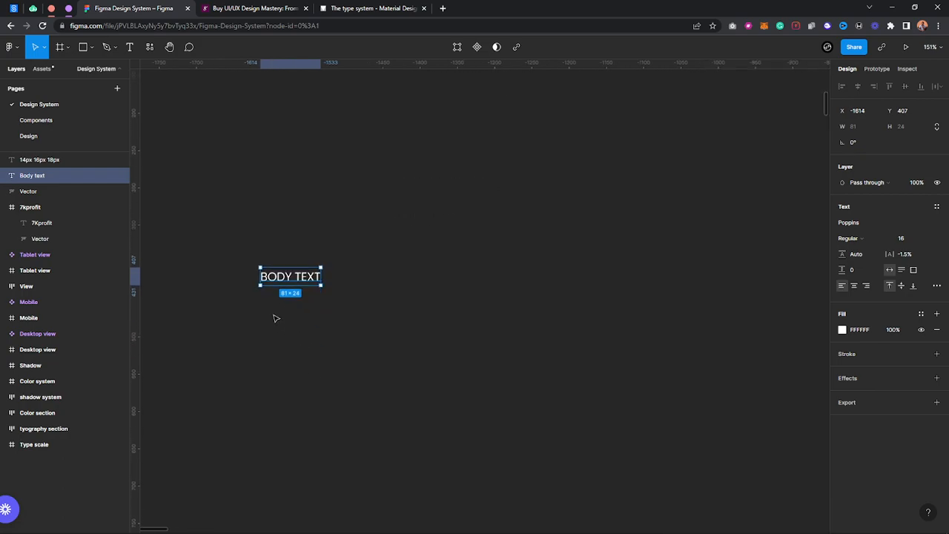
{"action": "left_click", "coordinate": [936, 285]}
{"action": "left_click", "coordinate": [773, 476]}
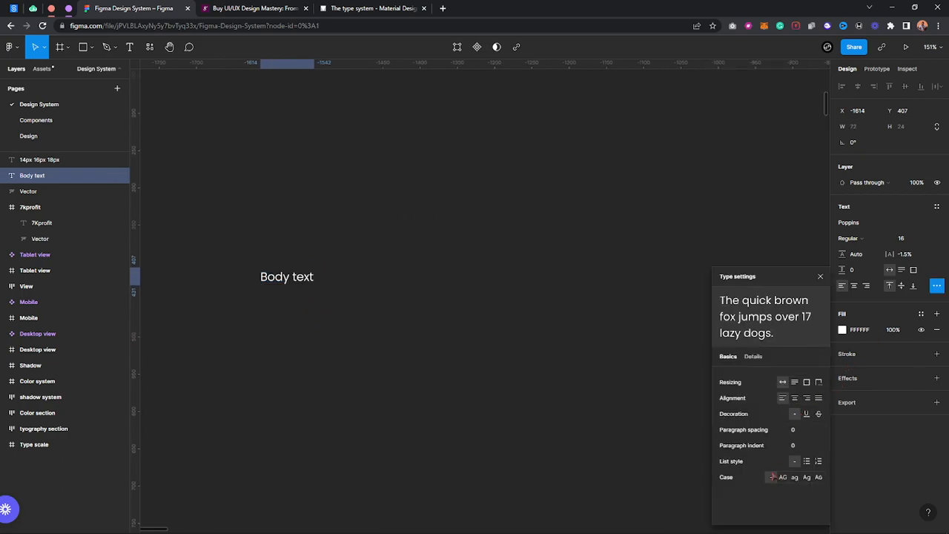
{"action": "left_click", "coordinate": [820, 275]}
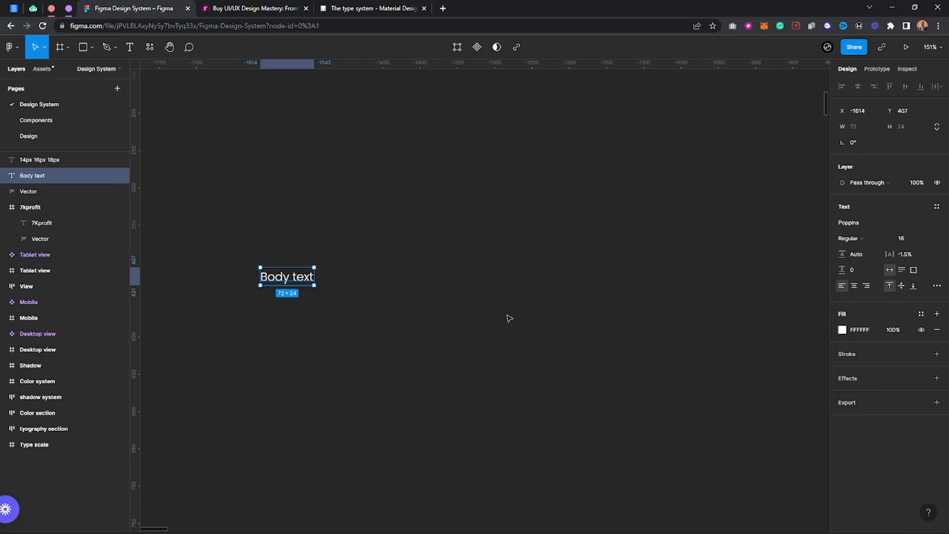
Step: Move the "14px 16px 18px" label down and closer to the Body text layer
{"action": "scroll", "coordinate": [447, 327], "scroll_direction": "down", "scroll_amount": 2}
{"action": "left_click_drag", "start_coordinate": [512, 169], "coordinate": [484, 208]}
{"action": "scroll", "coordinate": [385, 337], "scroll_direction": "up", "scroll_amount": 5}
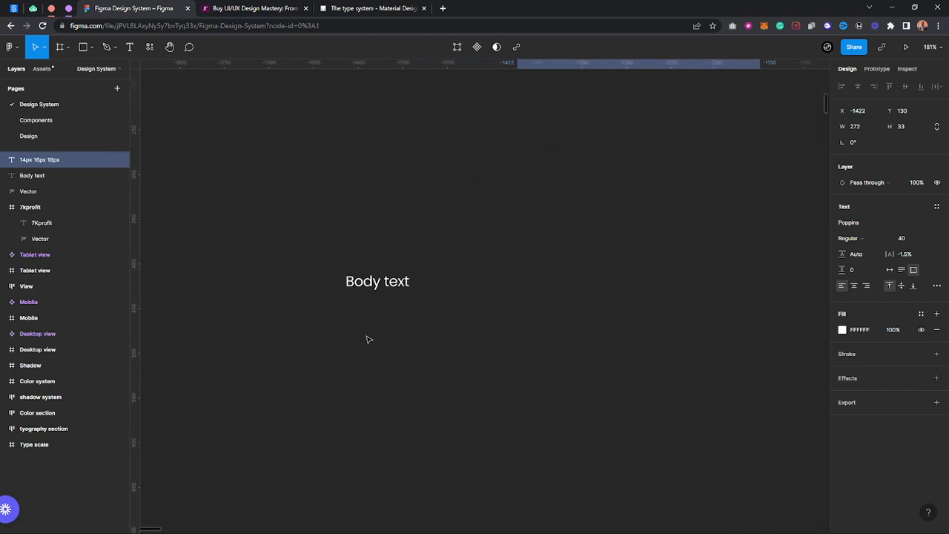
Step: Duplicate the Body text layer, place the copy above the original and change its text to "H1"
{"action": "scroll", "coordinate": [367, 330], "scroll_direction": "up", "scroll_amount": 3}
{"action": "left_click", "coordinate": [374, 368]}
{"action": "key", "text": "ctrl+d"}
{"action": "left_click_drag", "start_coordinate": [380, 380], "coordinate": [374, 283]}
{"action": "double_click", "coordinate": [375, 282]}
{"action": "type", "text": "Heade"}
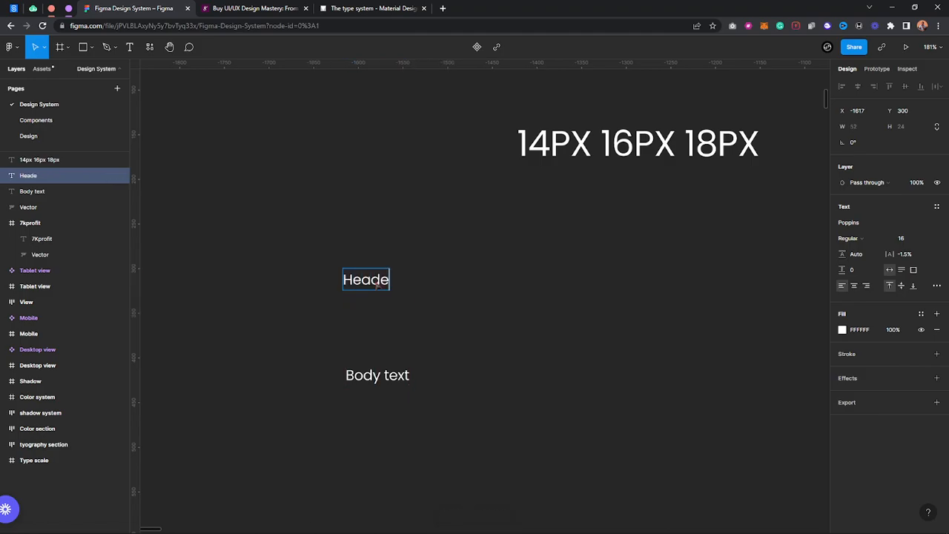
{"action": "key", "text": "BackSpace"}
{"action": "type", "text": "ingq"}
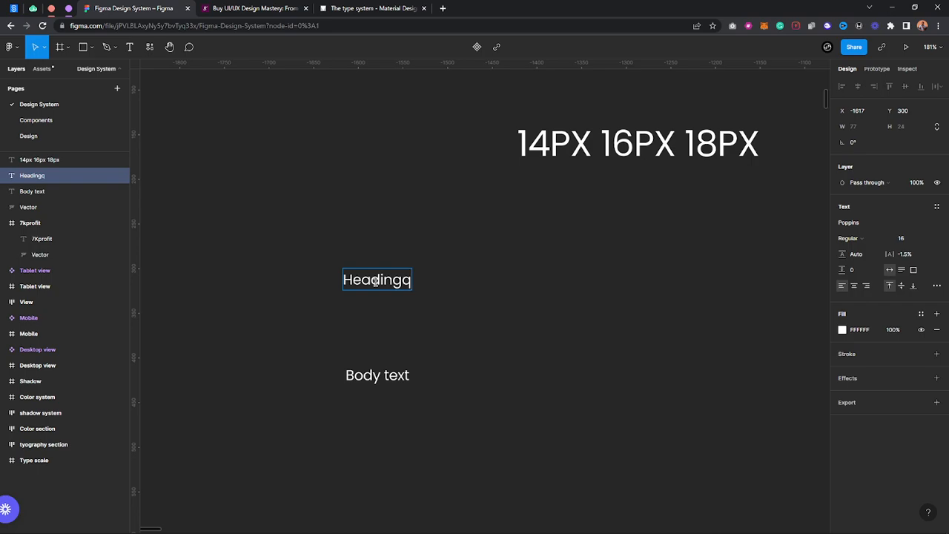
{"action": "key", "text": "ctrl+a"}
{"action": "type", "text": "H1"}
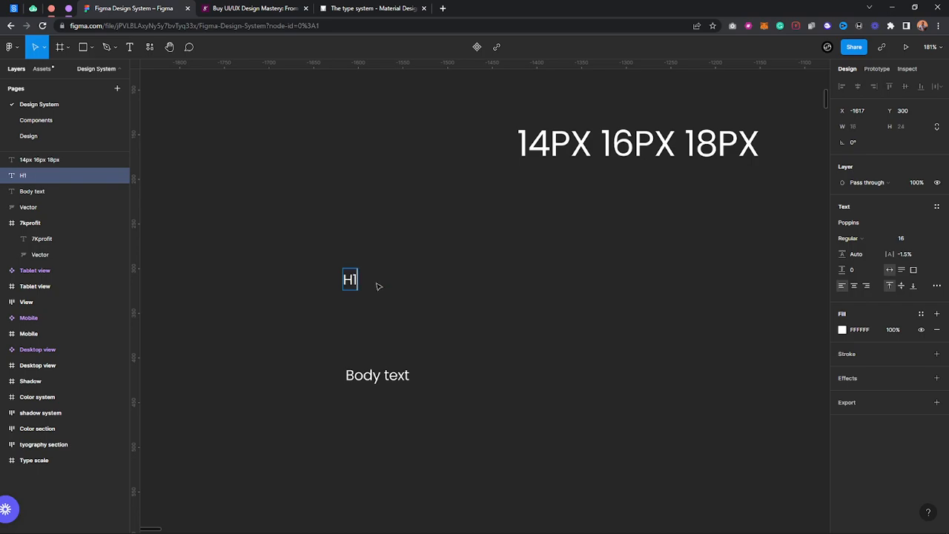
{"action": "key", "text": "Escape"}
Step: Duplicate the H1 label just below itself and change the copy's text to "H2"
{"action": "key", "text": "ctrl+d"}
{"action": "left_click_drag", "start_coordinate": [349, 280], "coordinate": [345, 306]}
{"action": "double_click", "coordinate": [346, 307]}
{"action": "type", "text": "H2"}
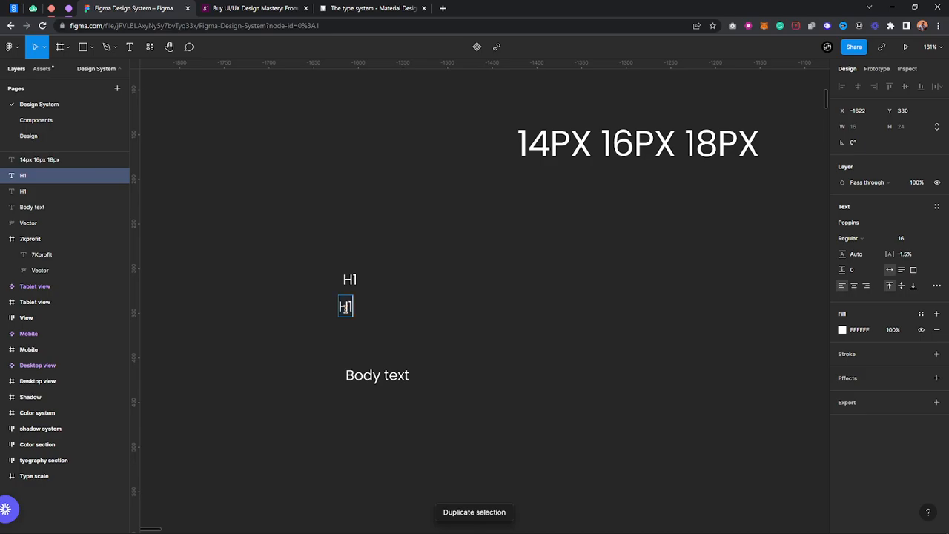
{"action": "key", "text": "Escape"}
Step: Duplicate the H2 label just below itself and change the copy's text to "H3"
{"action": "key", "text": "ctrl+d"}
{"action": "left_click_drag", "start_coordinate": [347, 307], "coordinate": [347, 329]}
{"action": "double_click", "coordinate": [347, 328]}
{"action": "type", "text": "H3"}
{"action": "key", "text": "Escape"}
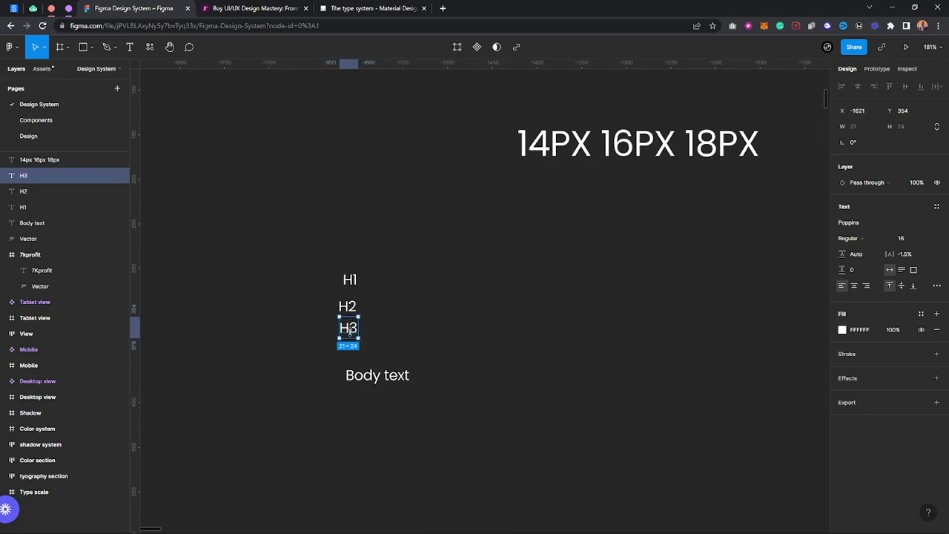
Step: Add an "H4" label below H3 from a copy of it, and move Body text down and to the right to clear space
{"action": "key", "text": "ctrl+d"}
{"action": "left_click_drag", "start_coordinate": [348, 331], "coordinate": [347, 356]}
{"action": "double_click", "coordinate": [345, 353]}
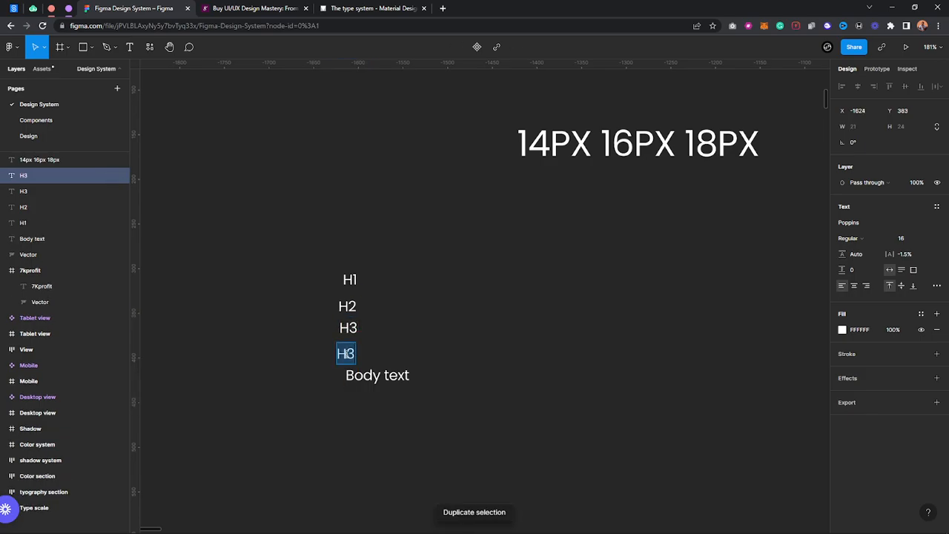
{"action": "type", "text": "H4"}
{"action": "key", "text": "Escape"}
{"action": "left_click_drag", "start_coordinate": [389, 379], "coordinate": [451, 430]}
{"action": "left_click", "coordinate": [387, 413]}
Step: Duplicate the H4 label just below itself and change the copy's text to "H5"
{"action": "left_click", "coordinate": [347, 356]}
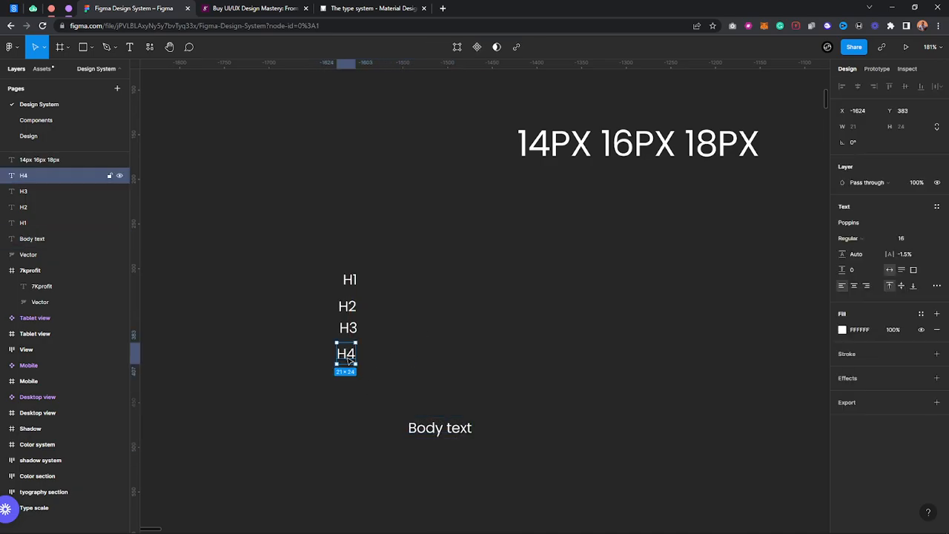
{"action": "key", "text": "ctrl+d"}
{"action": "left_click_drag", "start_coordinate": [349, 359], "coordinate": [346, 386]}
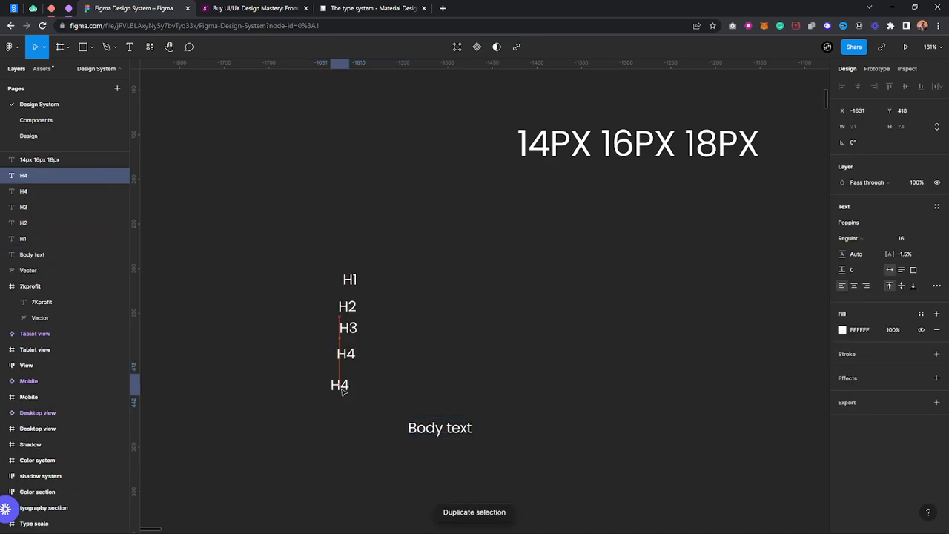
{"action": "double_click", "coordinate": [347, 385]}
{"action": "key", "text": "Right"}
{"action": "key", "text": "BackSpace"}
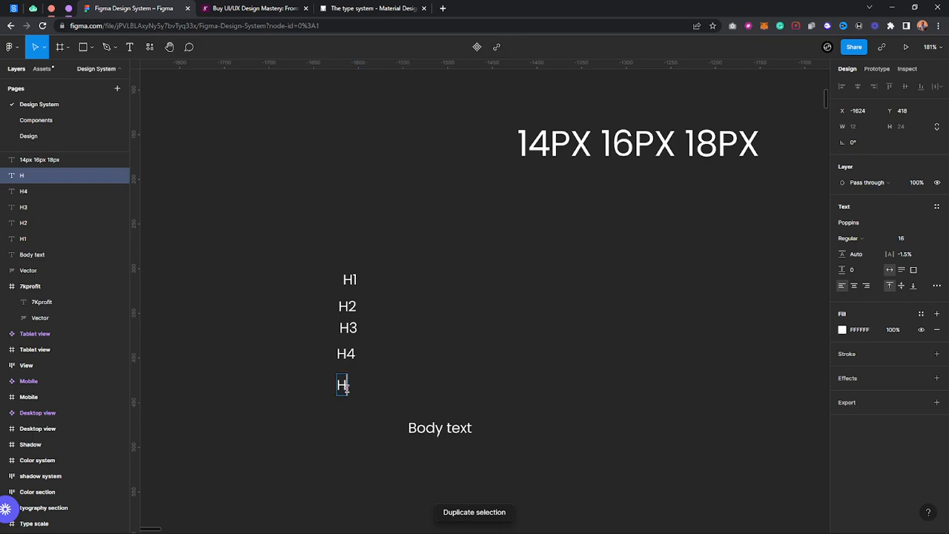
{"action": "type", "text": "5"}
{"action": "key", "text": "Escape"}
Step: Duplicate the H5 label just below itself and change the copy's text to "H6"
{"action": "key", "text": "ctrl+d"}
{"action": "left_click_drag", "start_coordinate": [349, 391], "coordinate": [342, 418]}
{"action": "double_click", "coordinate": [342, 418]}
{"action": "key", "text": "Right"}
{"action": "key", "text": "BackSpace"}
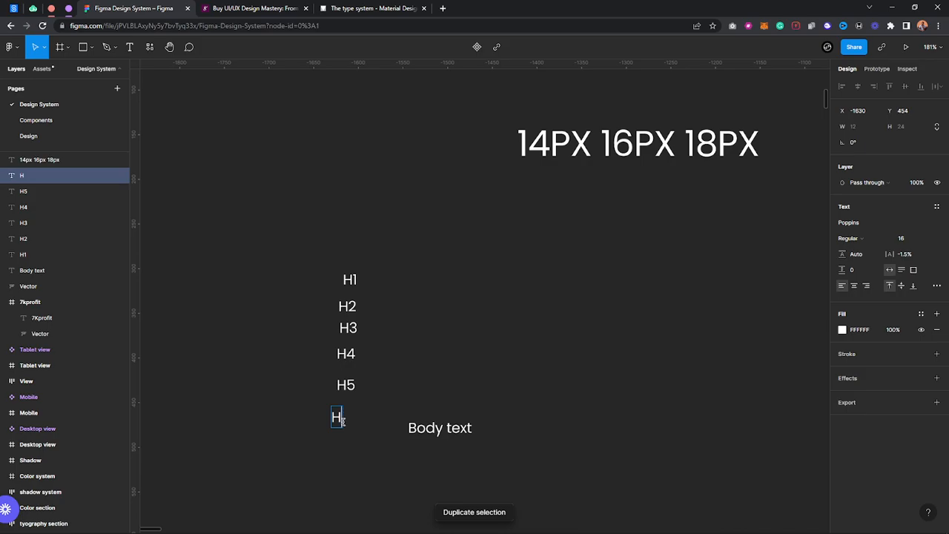
{"action": "type", "text": "6"}
{"action": "key", "text": "Escape"}
Step: Align the H1 to H6 labels on their horizontal centers, tidy up their spacing and move the column above Body text
{"action": "left_click_drag", "start_coordinate": [288, 221], "coordinate": [374, 476]}
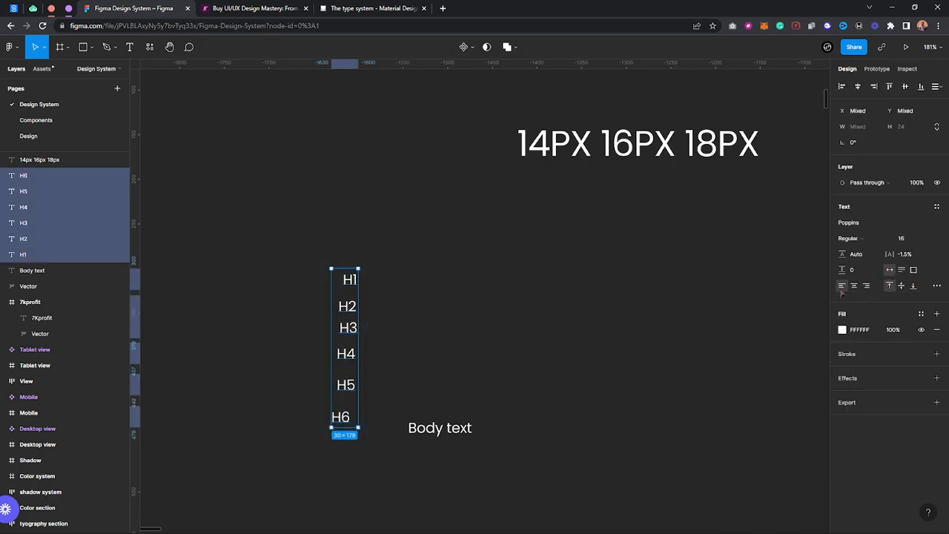
{"action": "left_click", "coordinate": [841, 286]}
{"action": "left_click", "coordinate": [841, 86]}
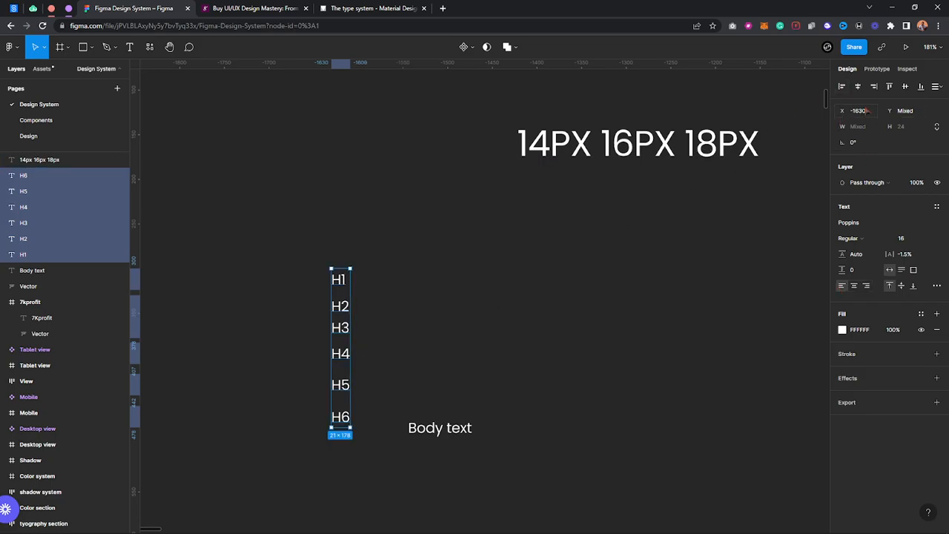
{"action": "left_click", "coordinate": [858, 86]}
{"action": "left_click", "coordinate": [935, 86]}
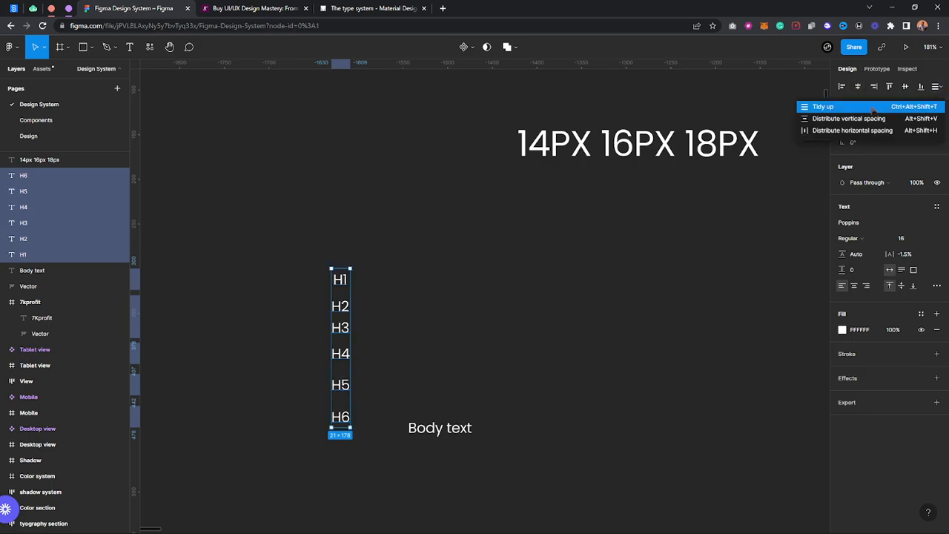
{"action": "left_click", "coordinate": [869, 112]}
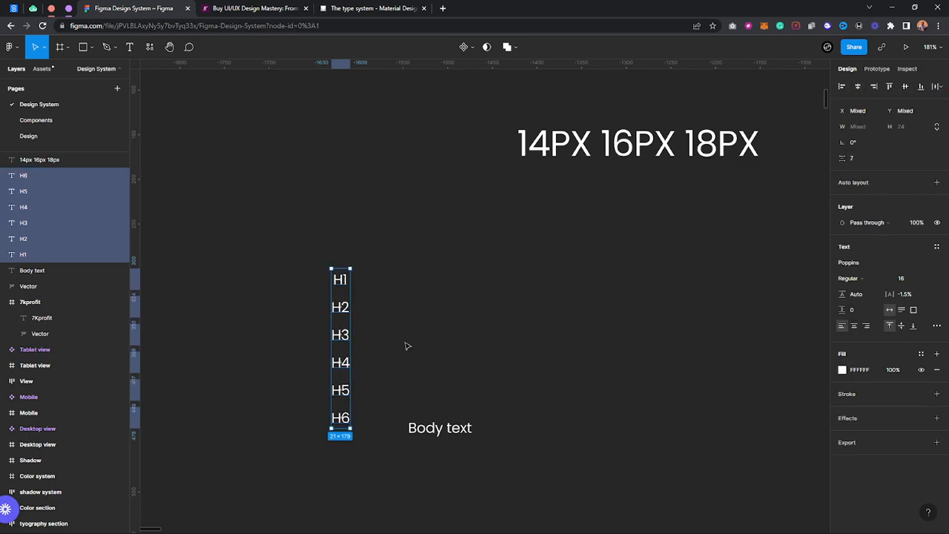
{"action": "left_click_drag", "start_coordinate": [338, 383], "coordinate": [419, 358]}
Step: Duplicate the Body text layer below itself and change the original's text under H6 to "P"
{"action": "left_click", "coordinate": [456, 434]}
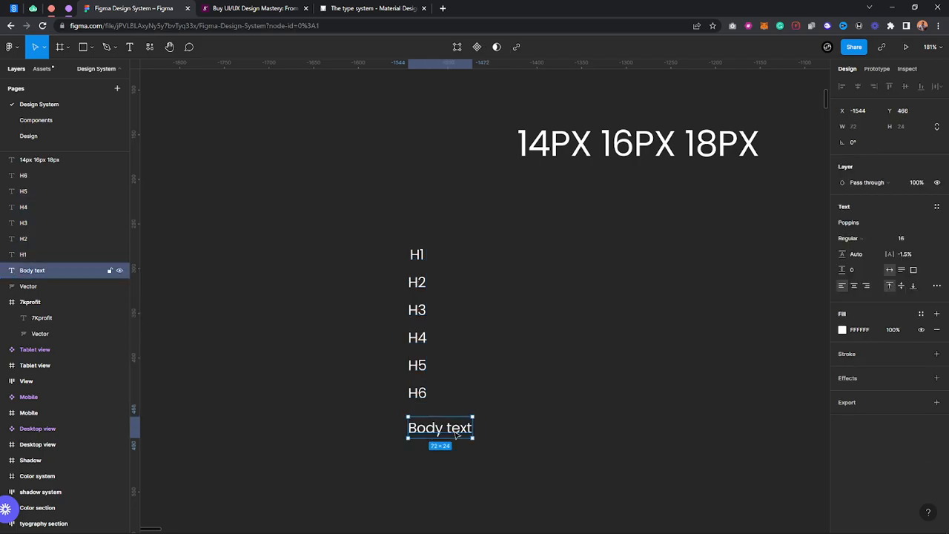
{"action": "key", "text": "ctrl+d"}
{"action": "left_click_drag", "start_coordinate": [456, 434], "coordinate": [455, 479]}
{"action": "left_click", "coordinate": [443, 422]}
{"action": "double_click", "coordinate": [443, 421]}
{"action": "type", "text": "P"}
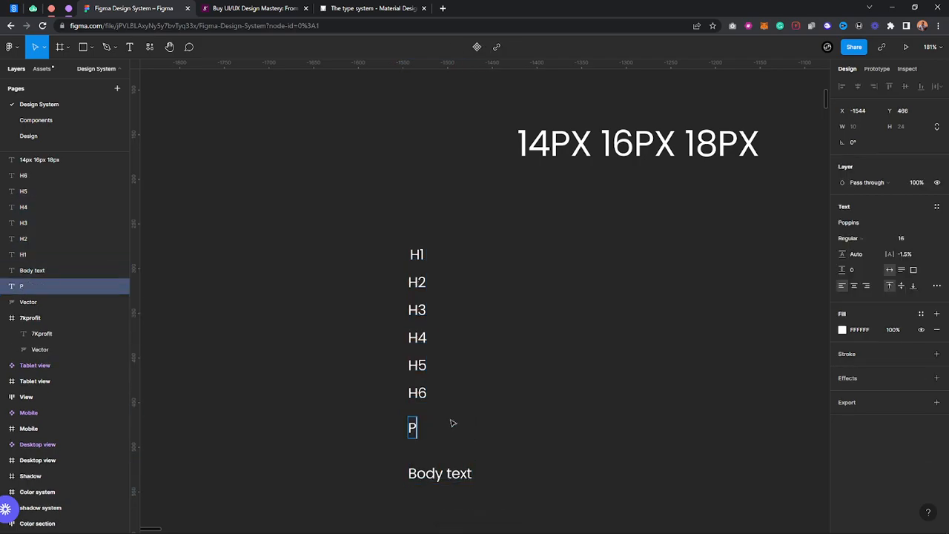
{"action": "key", "text": "Escape"}
Step: Change the text of the lower Body text copy to "Subtitle"
{"action": "left_click", "coordinate": [460, 481]}
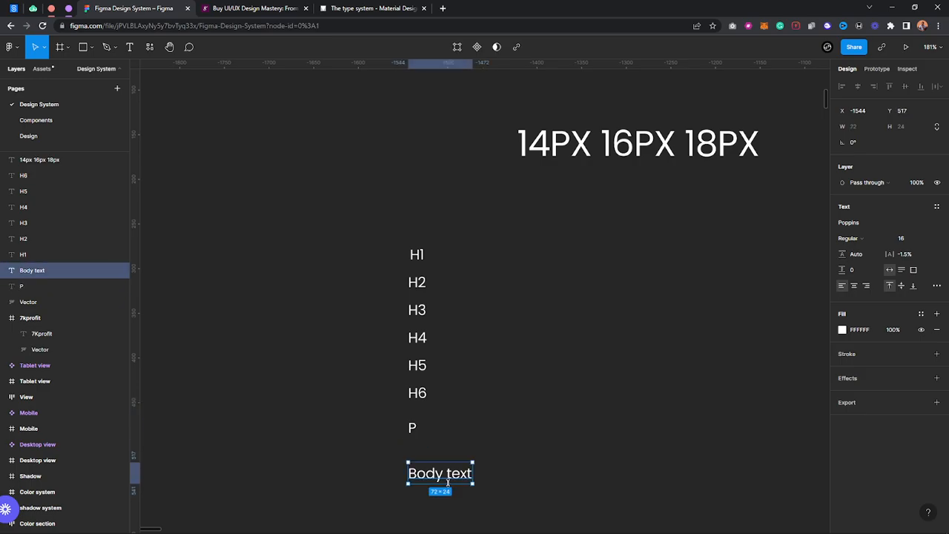
{"action": "double_click", "coordinate": [458, 481]}
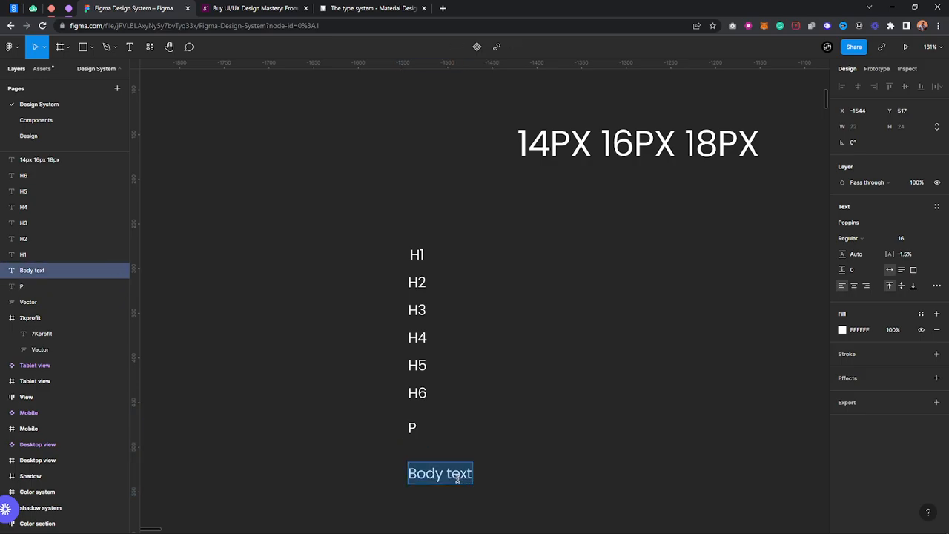
{"action": "type", "text": "P"}
{"action": "type", "text": "S"}
{"action": "key", "text": "BackSpace"}
{"action": "key", "text": "BackSpace"}
{"action": "type", "text": "SUB"}
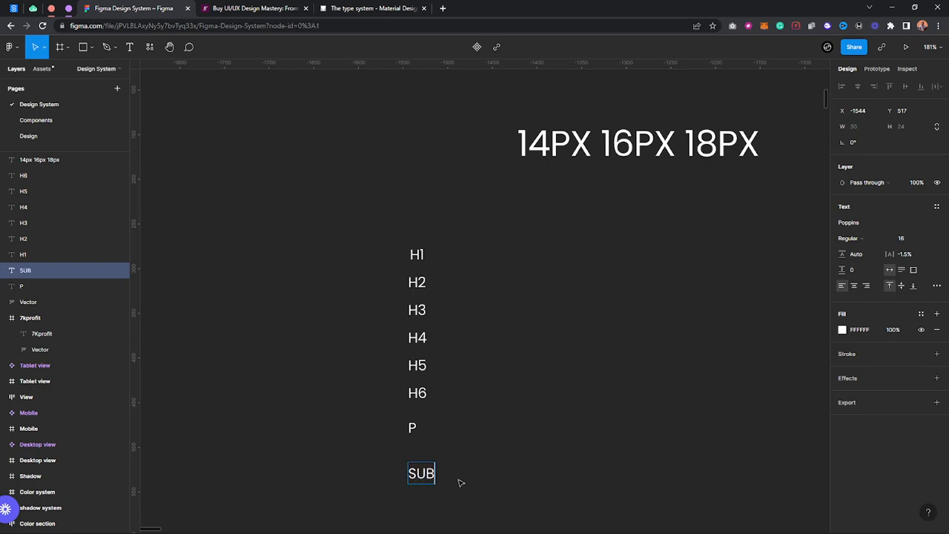
{"action": "key", "text": "BackSpace"}
{"action": "key", "text": "BackSpace"}
{"action": "type", "text": "ubtitle"}
Step: Change the P label below H6 to read "text"
{"action": "left_click", "coordinate": [413, 426]}
{"action": "double_click", "coordinate": [413, 425]}
{"action": "type", "text": "text"}
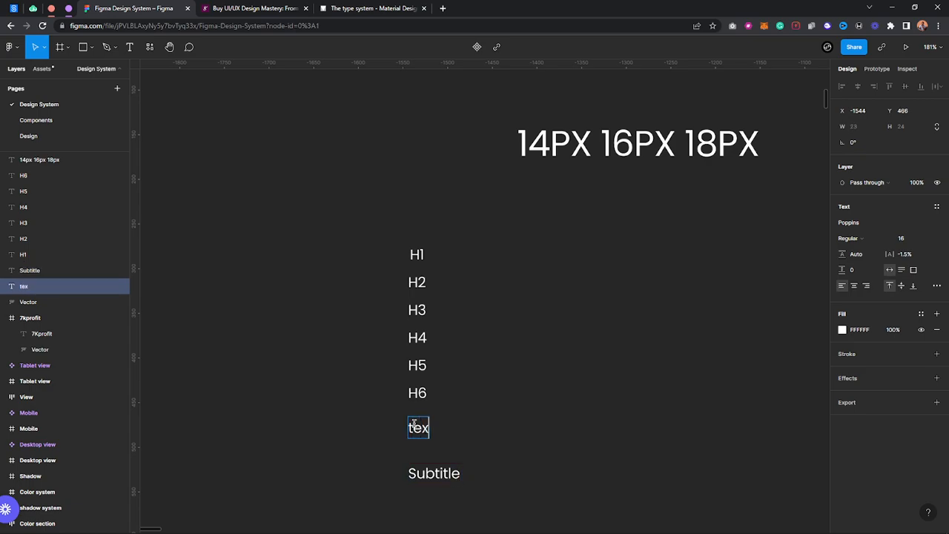
{"action": "key", "text": "Escape"}
Step: Duplicate the Subtitle label below itself and change the copy's text to "Button text"
{"action": "scroll", "coordinate": [476, 441], "scroll_direction": "down", "scroll_amount": 2}
{"action": "key", "text": "Escape"}
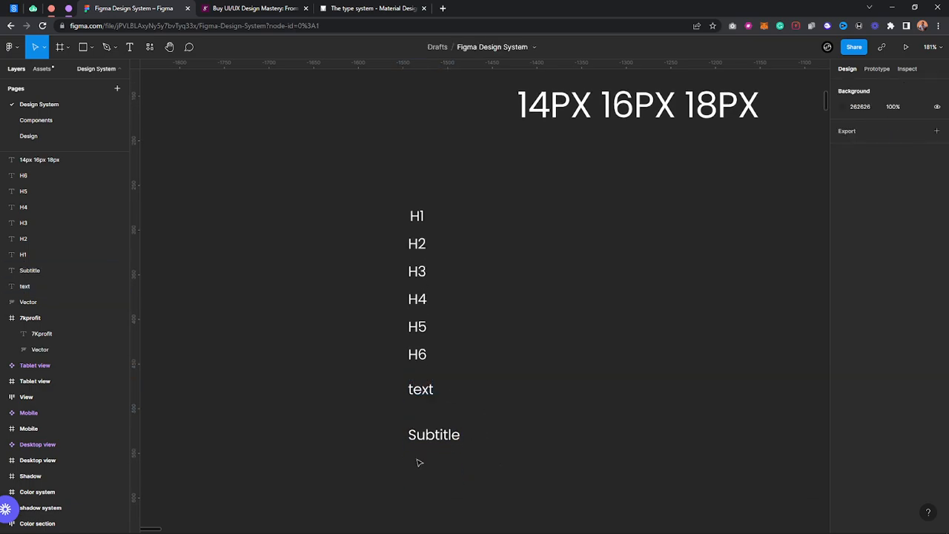
{"action": "left_click", "coordinate": [434, 434]}
{"action": "key", "text": "ctrl+d"}
{"action": "left_click_drag", "start_coordinate": [433, 435], "coordinate": [432, 480]}
{"action": "double_click", "coordinate": [431, 480]}
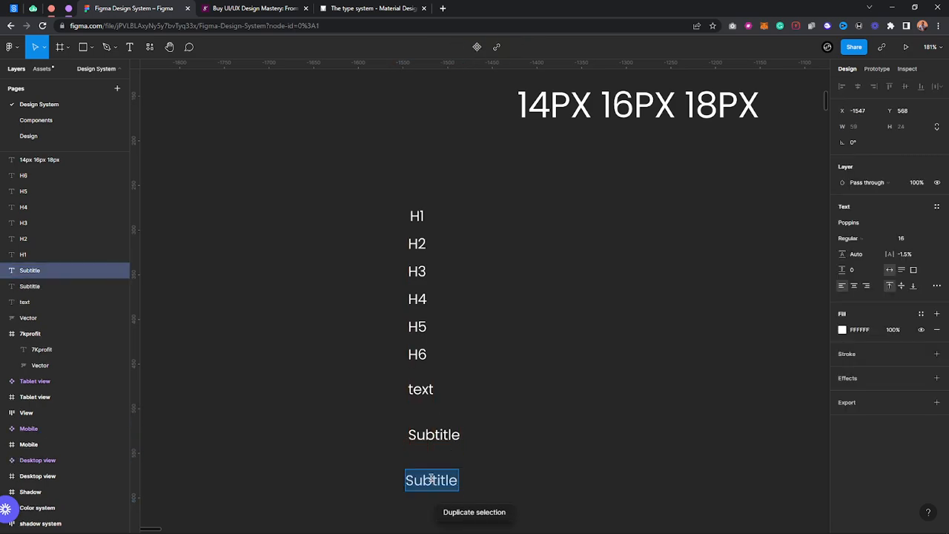
{"action": "type", "text": "Button tet"}
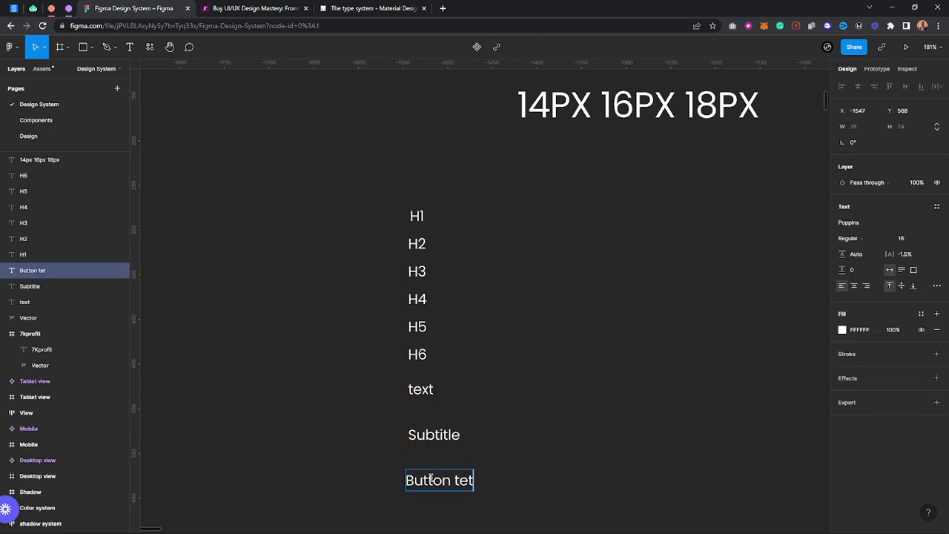
{"action": "key", "text": "BackSpace"}
{"action": "type", "text": "xt"}
{"action": "key", "text": "Escape"}
Step: Duplicate the Button text label below itself and change the copy's text to "Small"
{"action": "key", "text": "ctrl+d"}
{"action": "left_click_drag", "start_coordinate": [430, 488], "coordinate": [430, 516]}
{"action": "key", "text": "Return"}
{"action": "type", "text": "S,a;;"}
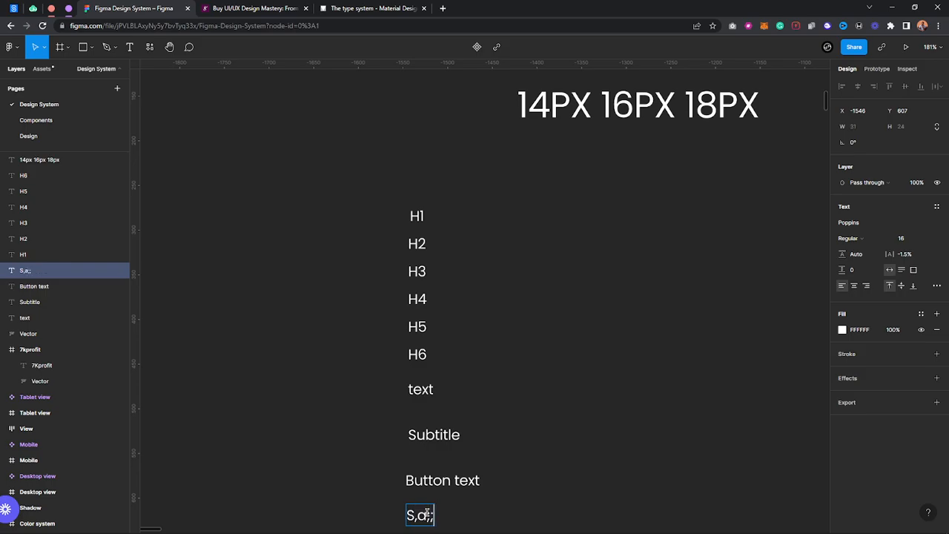
{"action": "key", "text": "BackSpace"}
{"action": "key", "text": "BackSpace"}
{"action": "key", "text": "BackSpace"}
{"action": "key", "text": "BackSpace"}
{"action": "type", "text": "mall"}
{"action": "key", "text": "Escape"}
Step: Align all labels from H1 down to Small along their left edges
{"action": "scroll", "coordinate": [534, 383], "scroll_direction": "down", "scroll_amount": 2}
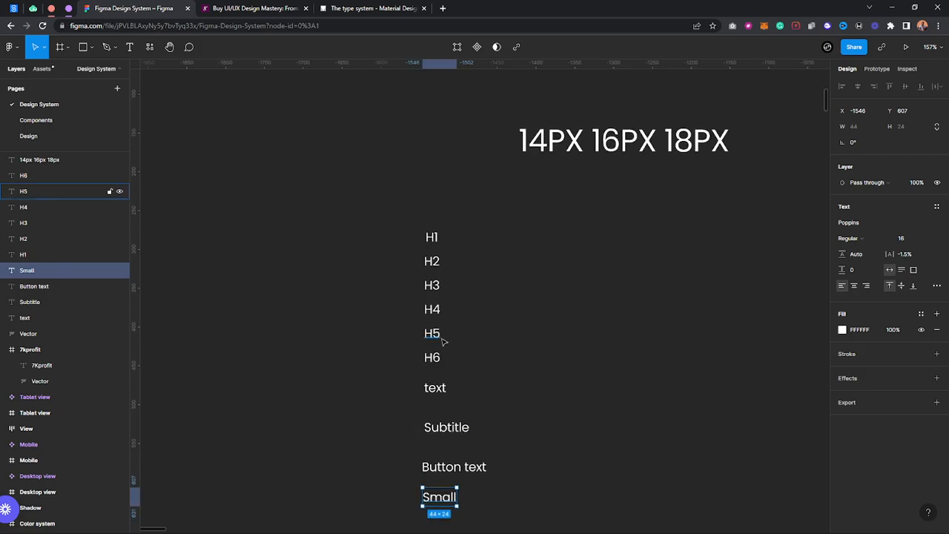
{"action": "scroll", "coordinate": [443, 341], "scroll_direction": "down", "scroll_amount": 1}
{"action": "left_click", "coordinate": [377, 164]}
{"action": "left_click_drag", "start_coordinate": [355, 163], "coordinate": [591, 457]}
{"action": "scroll", "coordinate": [705, 311], "scroll_direction": "up", "scroll_amount": 1}
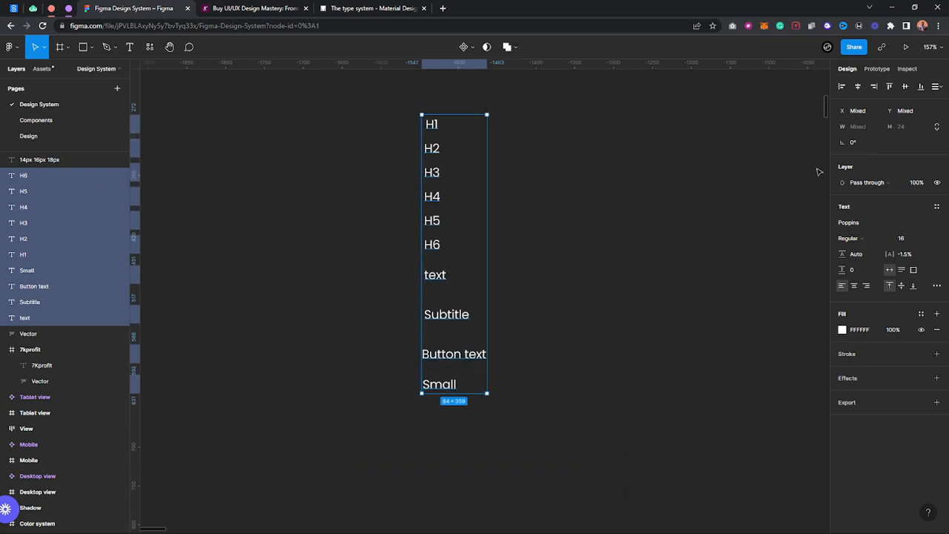
{"action": "left_click", "coordinate": [843, 87]}
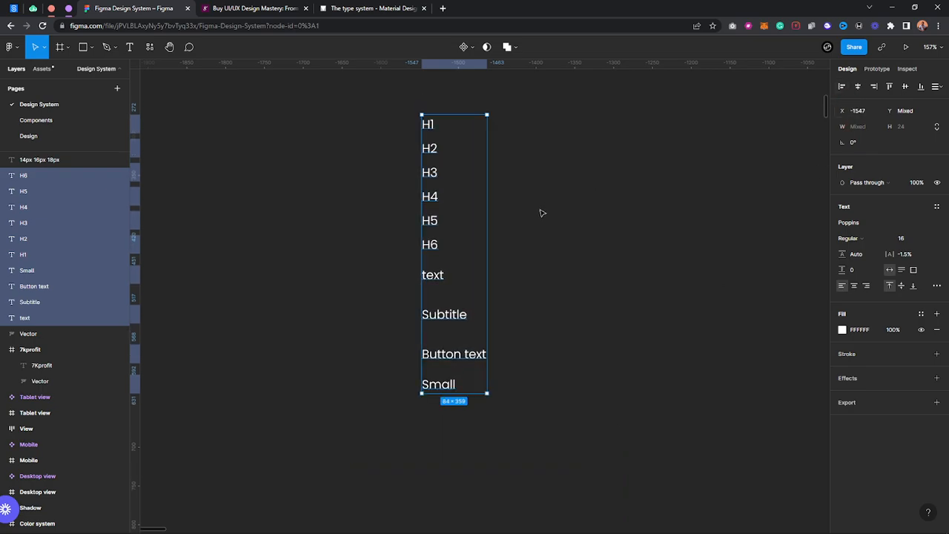
{"action": "scroll", "coordinate": [542, 222], "scroll_direction": "up", "scroll_amount": 1}
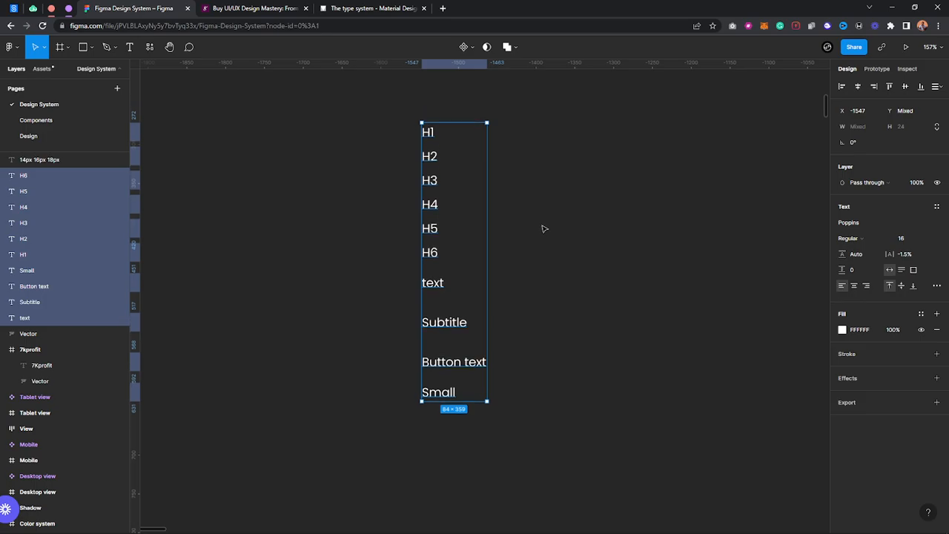
{"action": "scroll", "coordinate": [537, 290], "scroll_direction": "up", "scroll_amount": 2}
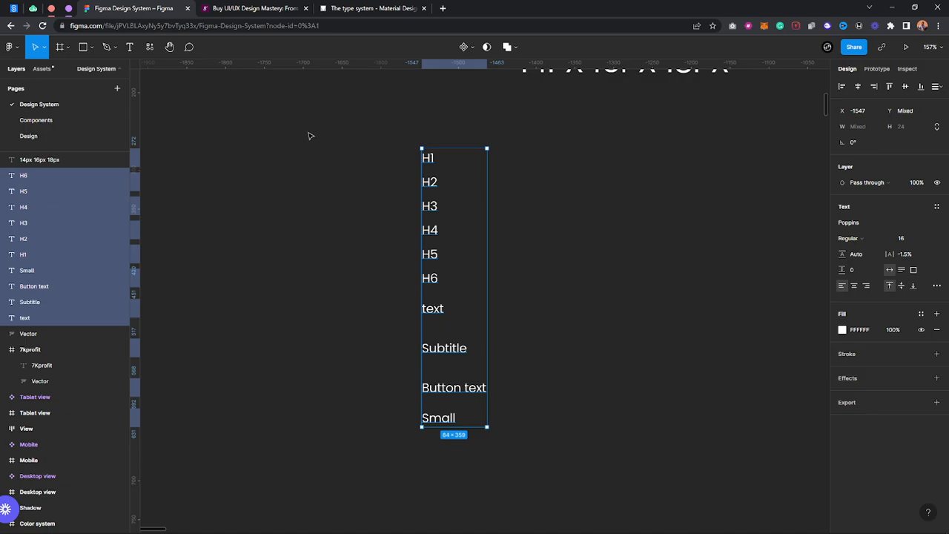
{"action": "left_click", "coordinate": [240, 9]}
{"action": "scroll", "coordinate": [298, 210], "scroll_direction": "up", "scroll_amount": 3}
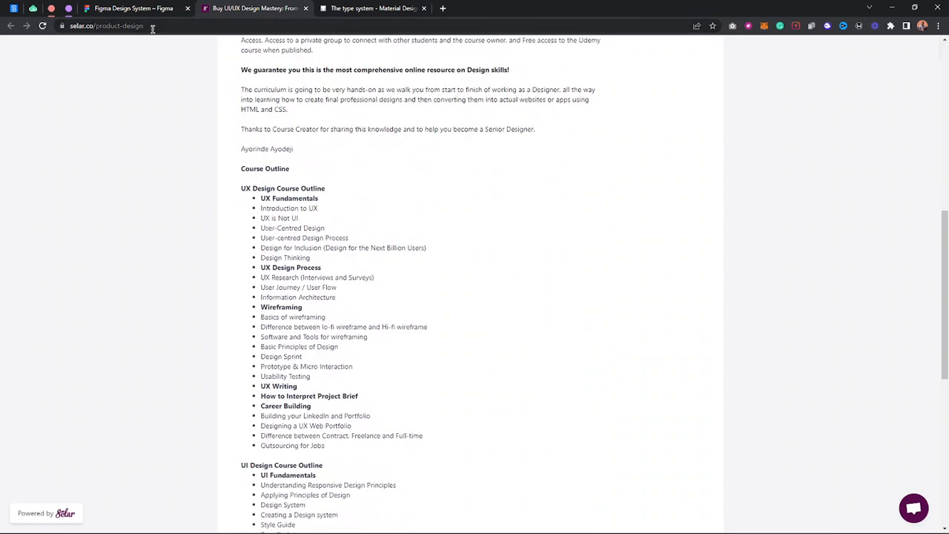
{"action": "left_click", "coordinate": [139, 9]}
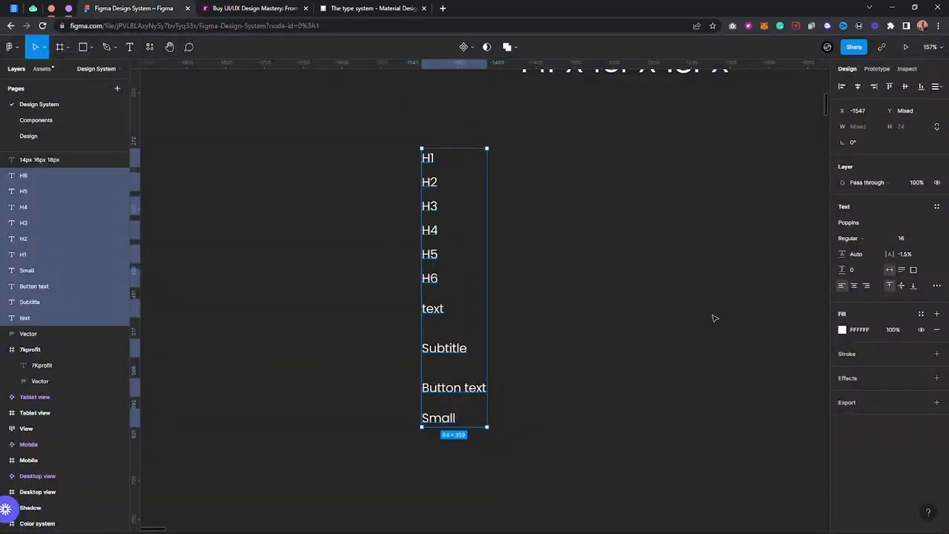
Step: Tidy up the selected labels so the column from H1 to Small is evenly spaced
{"action": "left_click", "coordinate": [936, 86]}
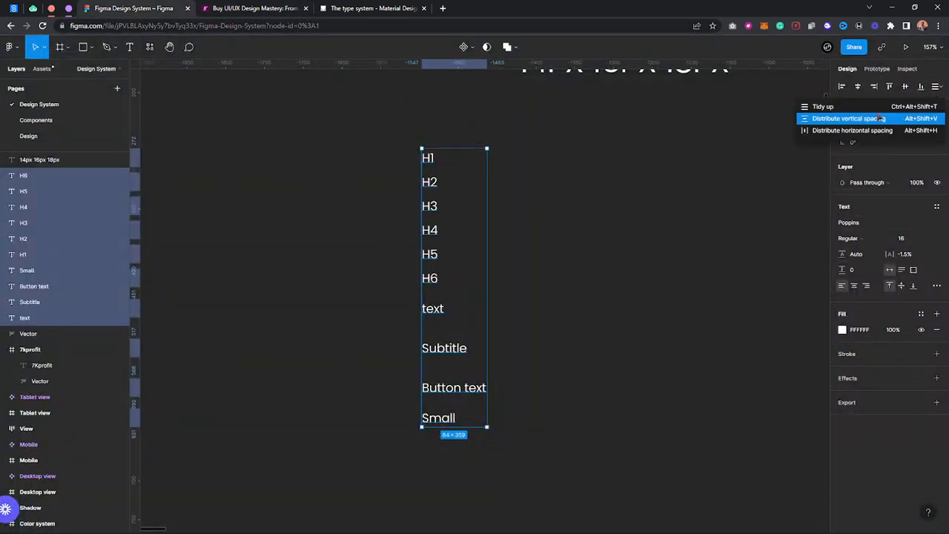
{"action": "left_click", "coordinate": [849, 103]}
{"action": "mouse_move", "coordinate": [483, 309]}
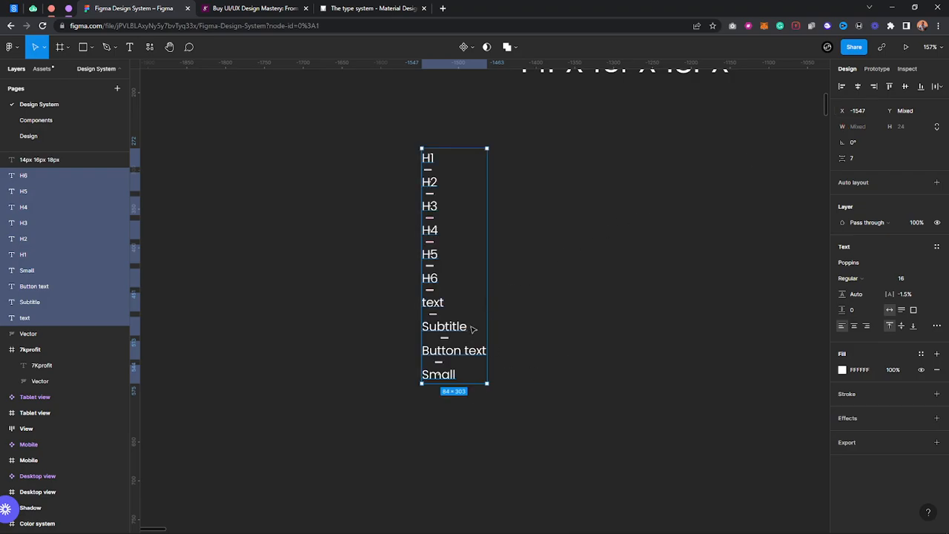
{"action": "scroll", "coordinate": [470, 282], "scroll_direction": "up", "scroll_amount": 3}
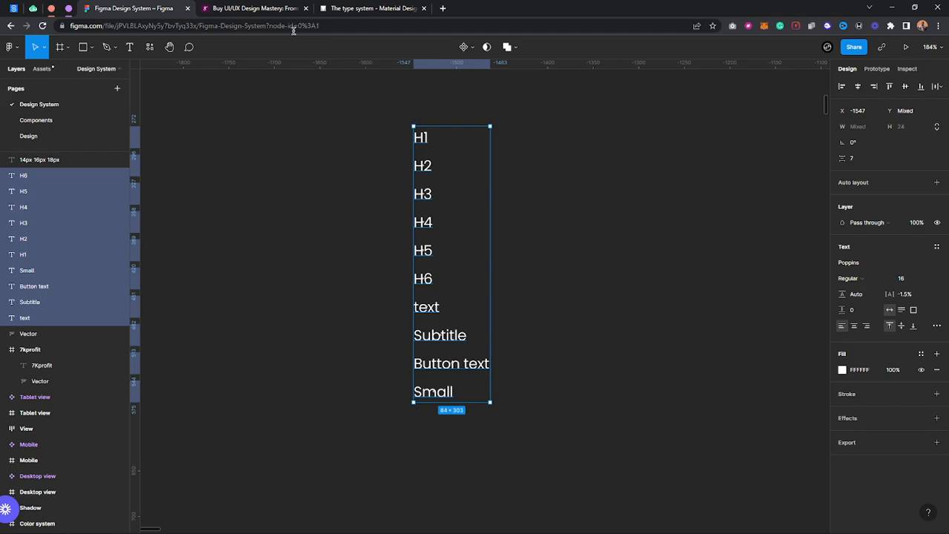
{"action": "left_click", "coordinate": [259, 8]}
{"action": "scroll", "coordinate": [291, 299], "scroll_direction": "down", "scroll_amount": 3}
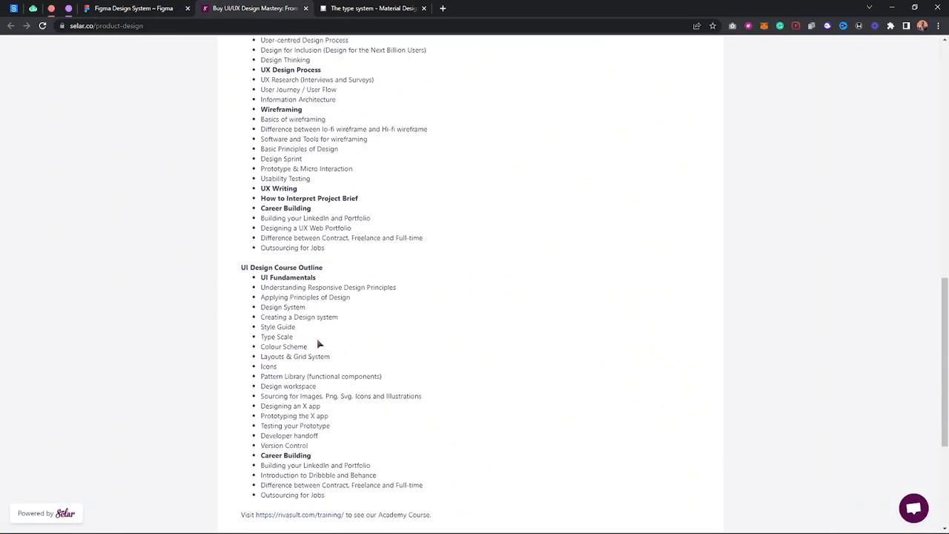
{"action": "left_click", "coordinate": [135, 7]}
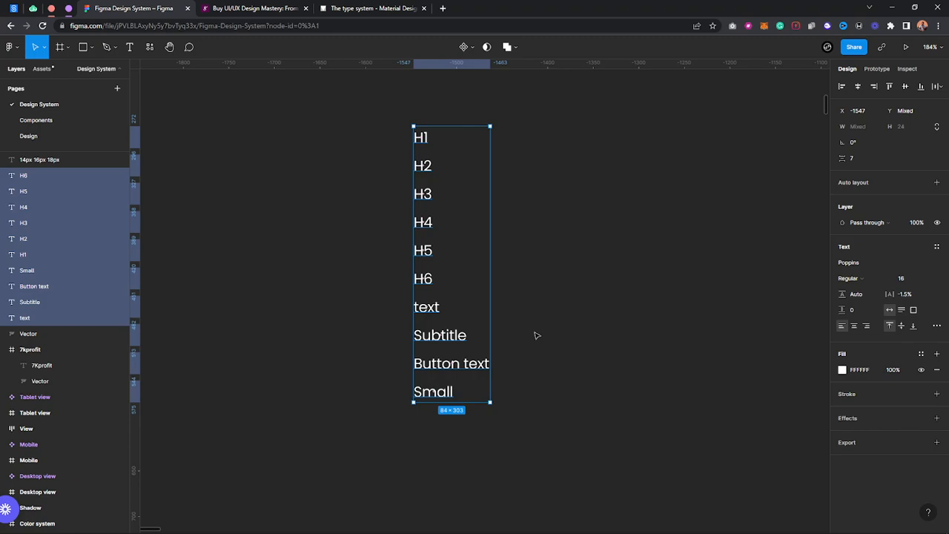
Step: Set the vertical spacing between all labels from H1 to Small to 15
{"action": "left_click", "coordinate": [496, 371]}
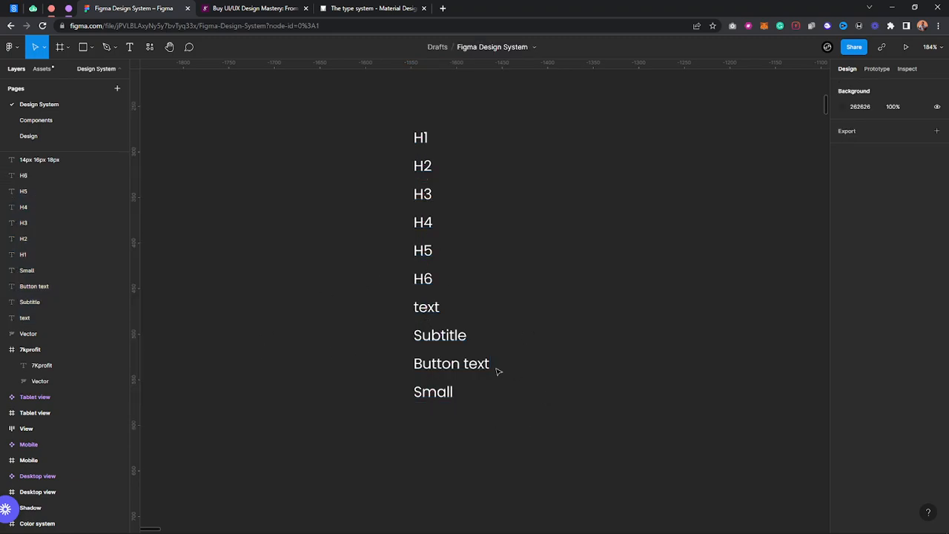
{"action": "left_click", "coordinate": [433, 310]}
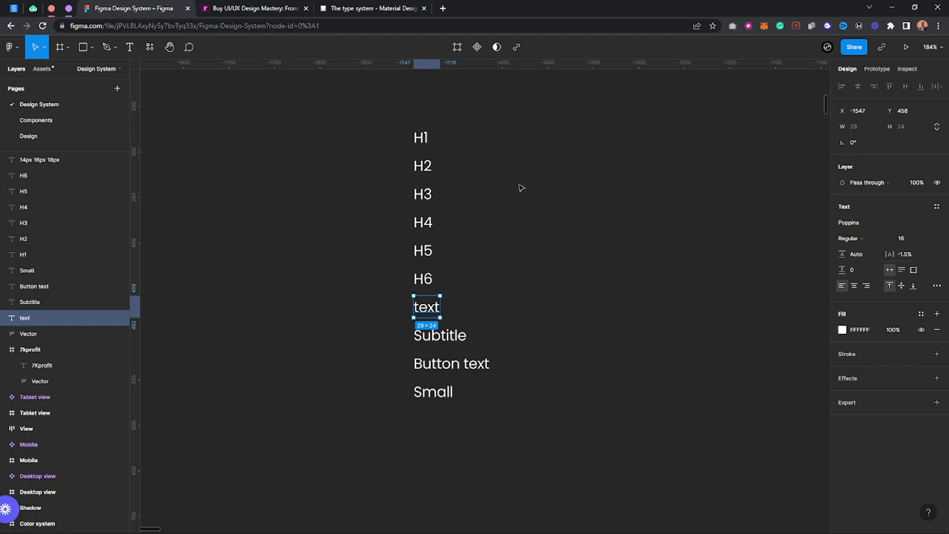
{"action": "left_click_drag", "start_coordinate": [373, 117], "coordinate": [568, 423]}
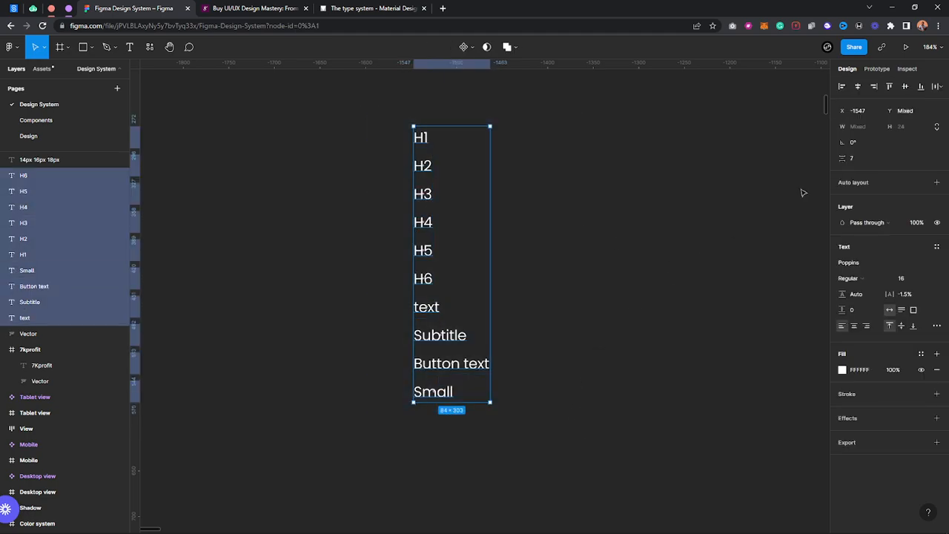
{"action": "left_click", "coordinate": [854, 160]}
{"action": "type", "text": "15"}
{"action": "key", "text": "Return"}
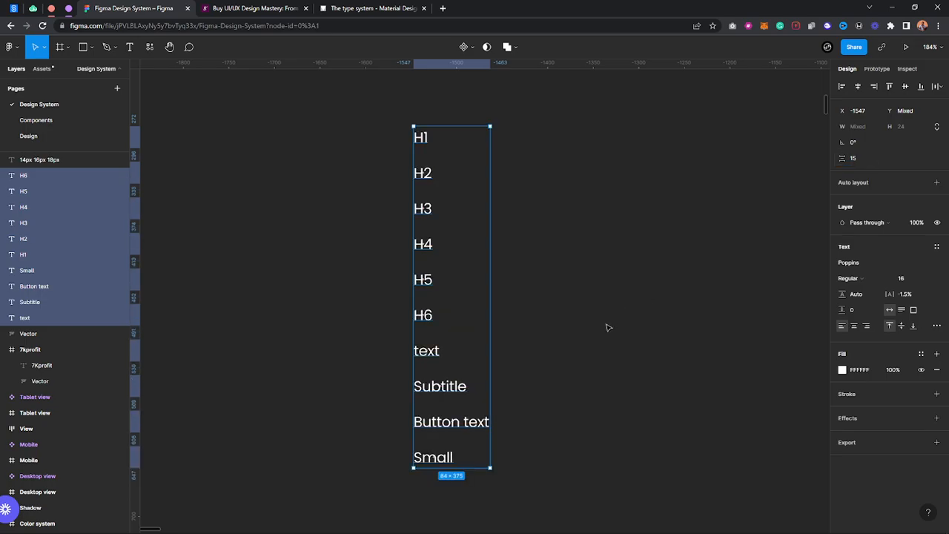
{"action": "left_click", "coordinate": [612, 327]}
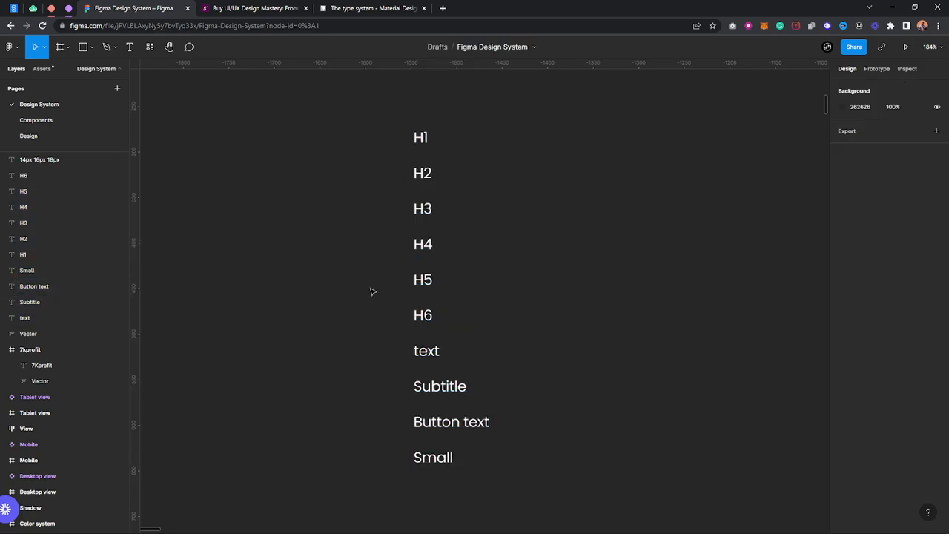
Step: Compare the H1 to Small labels with the Material Design type scale and its example table of weights, sizes and letter spacing
{"action": "scroll", "coordinate": [467, 252], "scroll_direction": "up", "scroll_amount": 3}
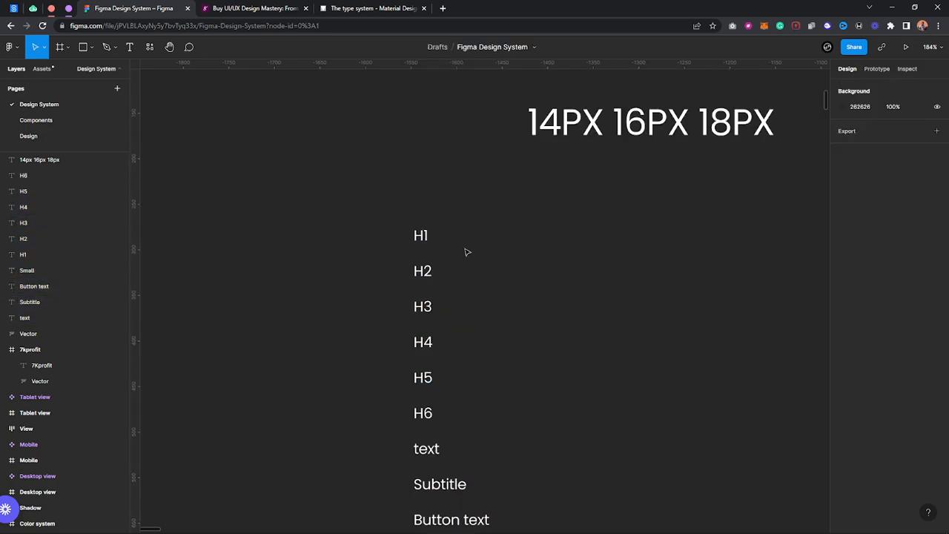
{"action": "scroll", "coordinate": [467, 252], "scroll_direction": "down", "scroll_amount": 1}
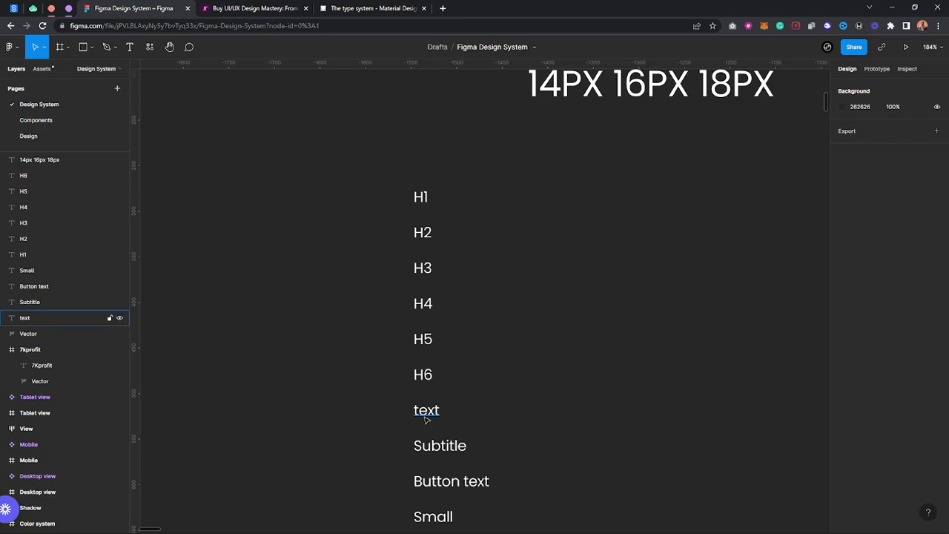
{"action": "left_click", "coordinate": [367, 8]}
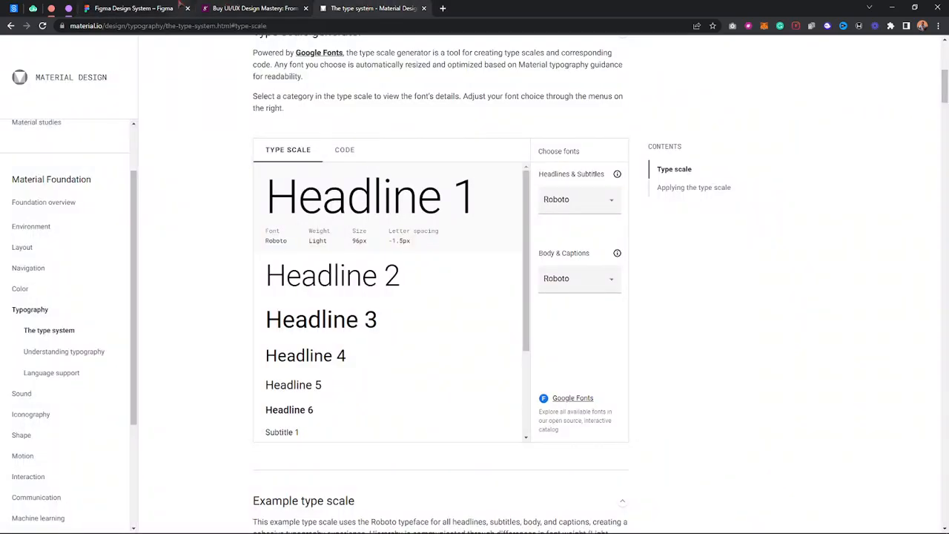
{"action": "left_click", "coordinate": [178, 8]}
{"action": "scroll", "coordinate": [392, 178], "scroll_direction": "down", "scroll_amount": 3}
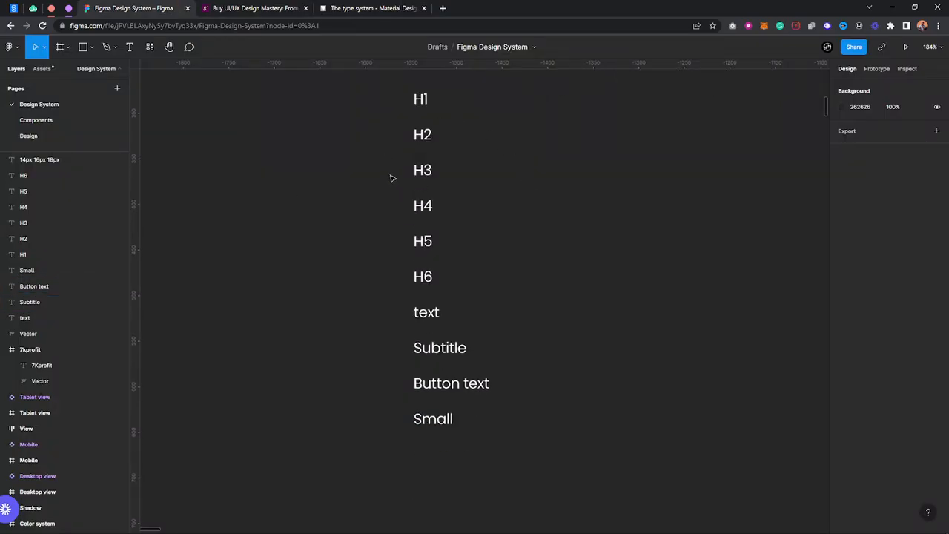
{"action": "left_click_drag", "start_coordinate": [398, 89], "coordinate": [525, 306]}
{"action": "left_click", "coordinate": [367, 8]}
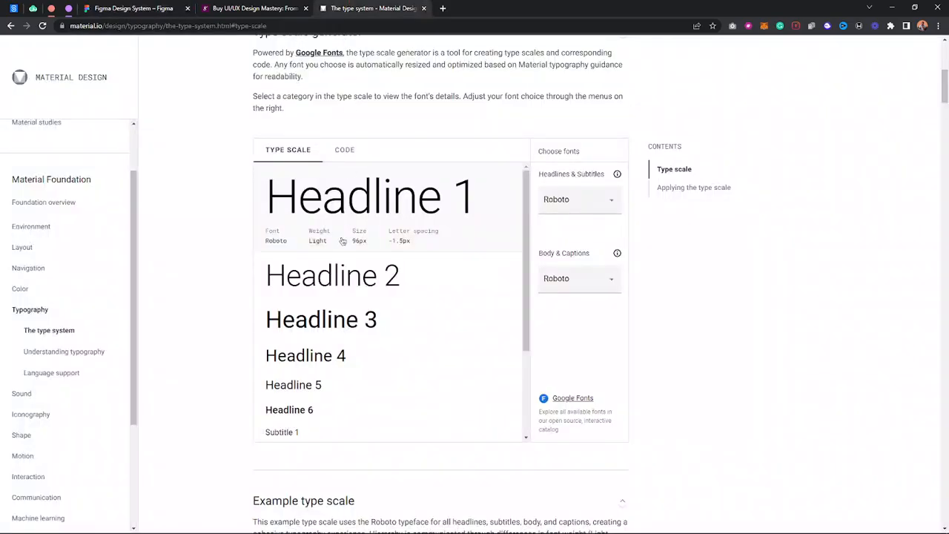
{"action": "scroll", "coordinate": [396, 309], "scroll_direction": "down", "scroll_amount": 2}
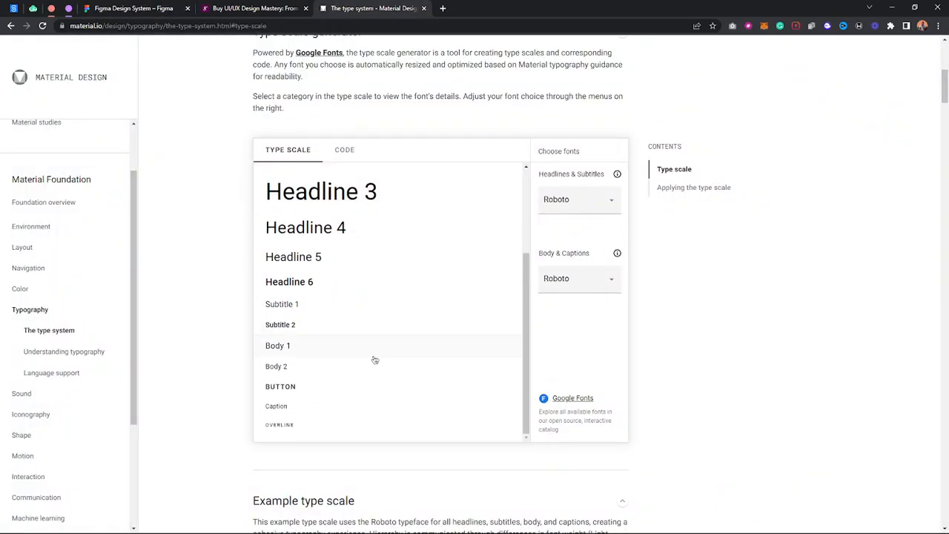
{"action": "scroll", "coordinate": [303, 318], "scroll_direction": "up", "scroll_amount": 2}
{"action": "scroll", "coordinate": [348, 348], "scroll_direction": "down", "scroll_amount": 2}
{"action": "scroll", "coordinate": [369, 361], "scroll_direction": "down", "scroll_amount": 1}
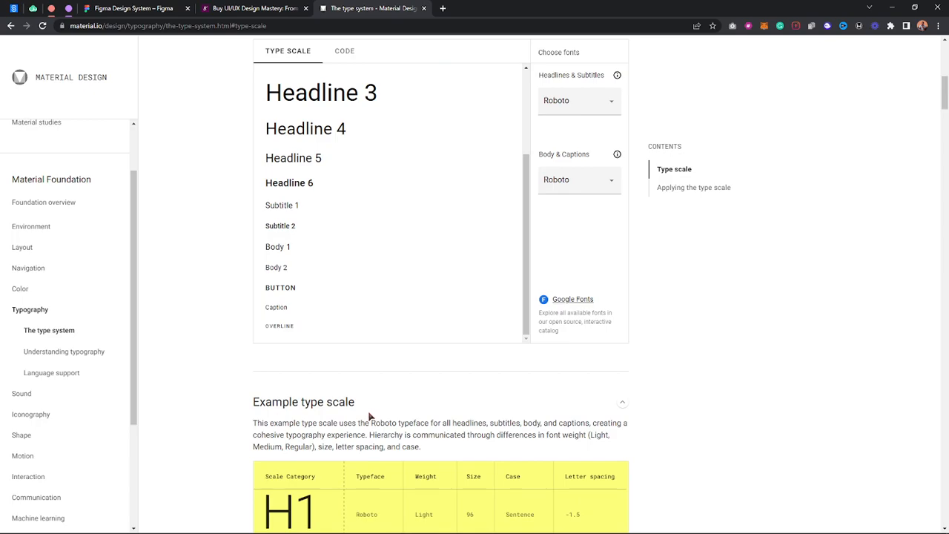
{"action": "scroll", "coordinate": [370, 416], "scroll_direction": "down", "scroll_amount": 2}
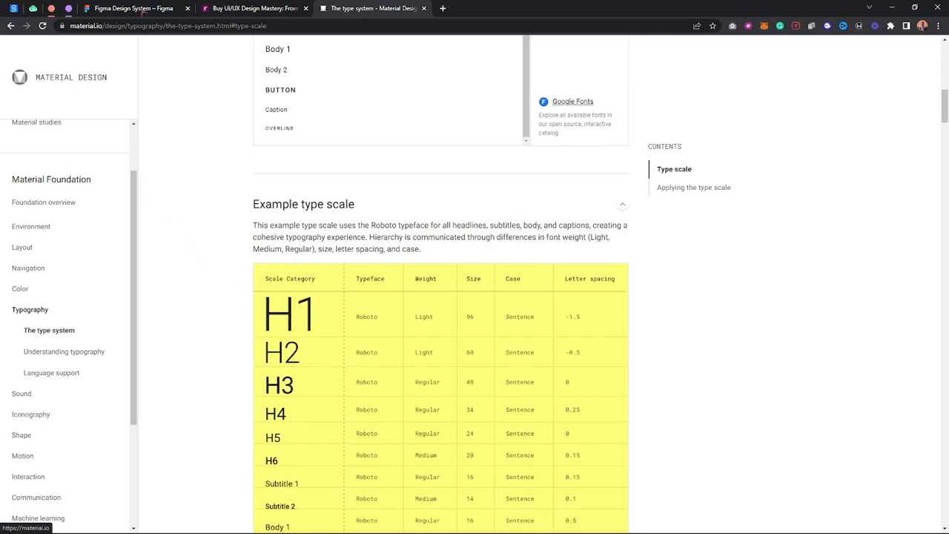
{"action": "left_click", "coordinate": [137, 8]}
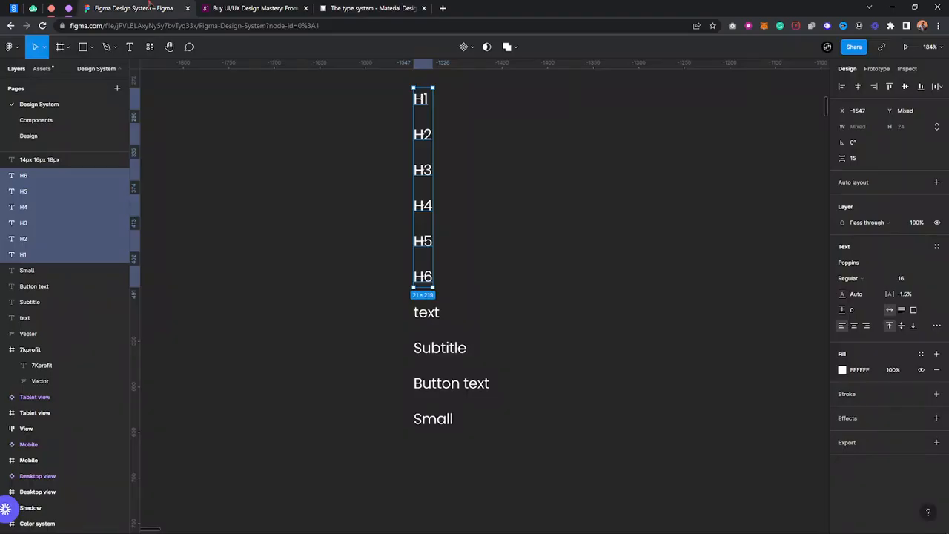
{"action": "left_click", "coordinate": [429, 312]}
{"action": "left_click", "coordinate": [421, 280]}
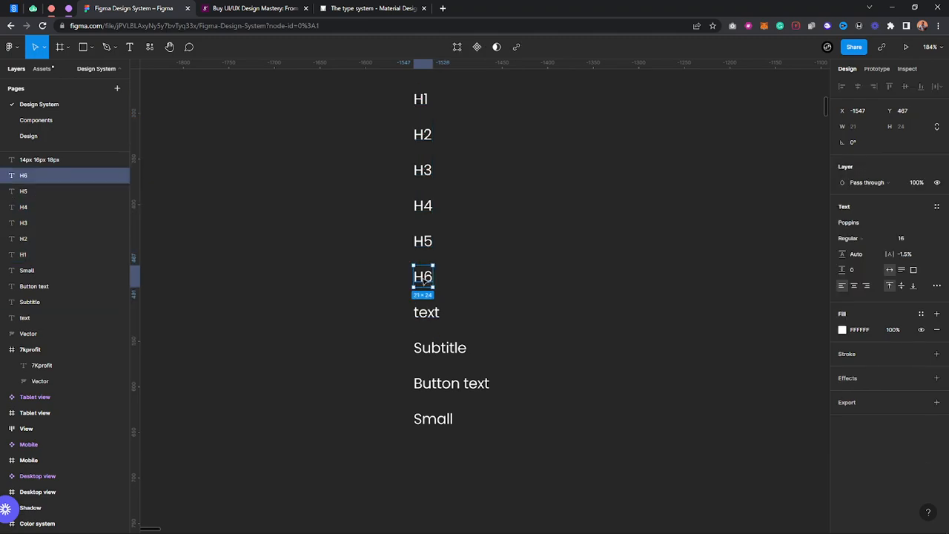
{"action": "scroll", "coordinate": [427, 282], "scroll_direction": "up", "scroll_amount": 1}
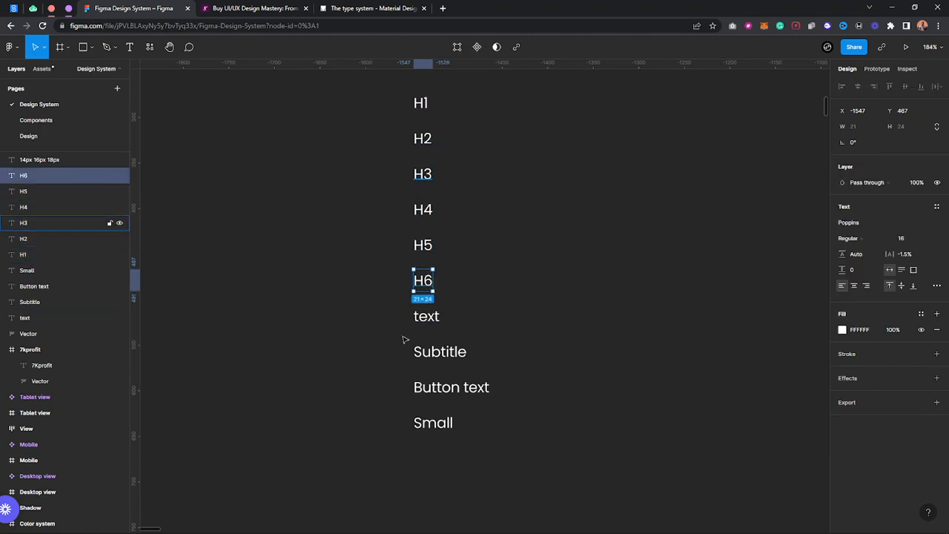
{"action": "left_click", "coordinate": [438, 316]}
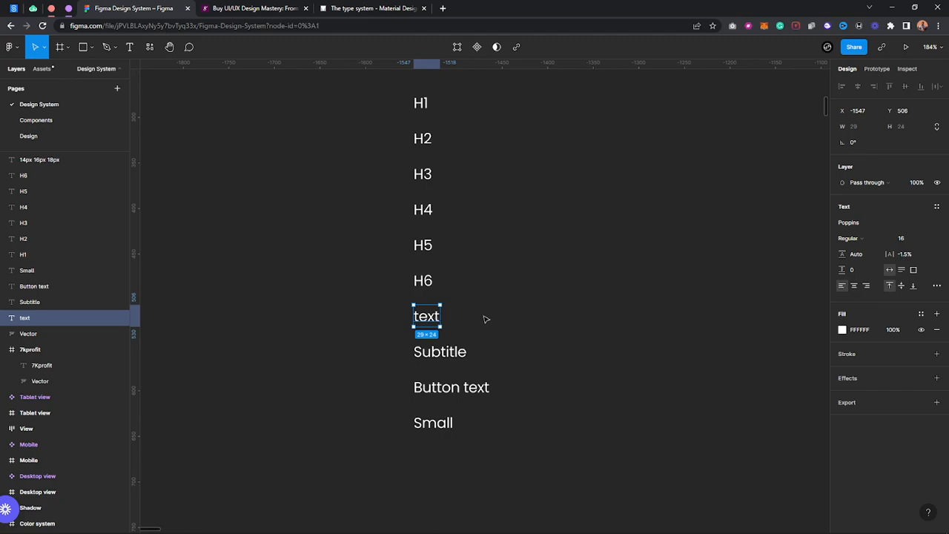
{"action": "left_click", "coordinate": [506, 304]}
Step: Duplicate the text label, place the copy beside the column between H5 and H6, and change it to "text *1.26"
{"action": "left_click", "coordinate": [426, 319]}
{"action": "key", "text": "ctrl+d"}
{"action": "left_click_drag", "start_coordinate": [426, 319], "coordinate": [559, 265]}
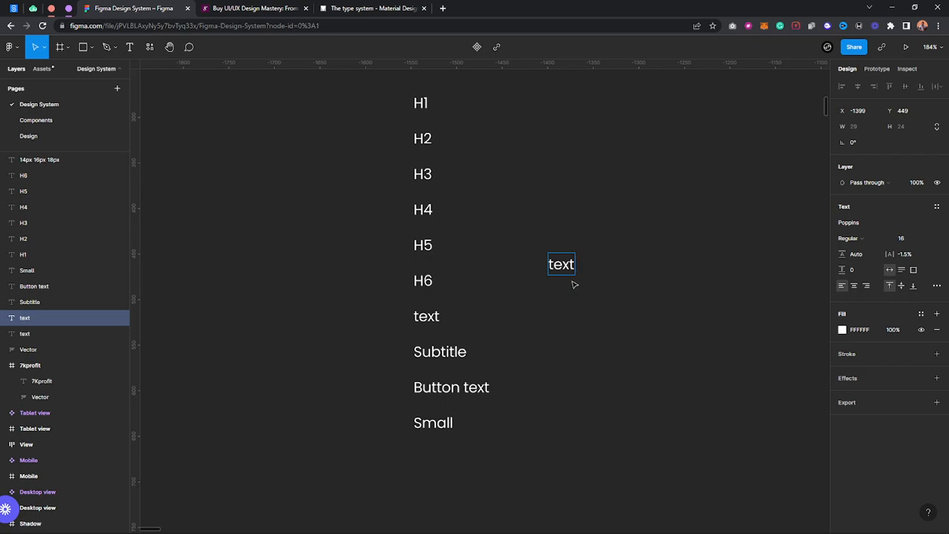
{"action": "type", "text": "*1.26"}
{"action": "key", "text": "Escape"}
Step: Duplicate the "text *1.26" label, place the copy directly below it, and change it to "text /1.26"
{"action": "key", "text": "ctrl+d"}
{"action": "left_click_drag", "start_coordinate": [588, 268], "coordinate": [589, 305]}
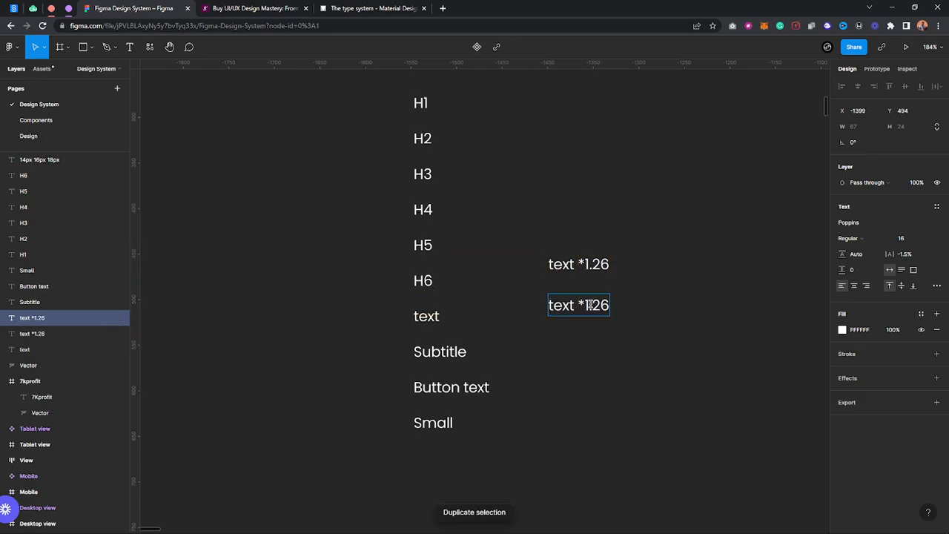
{"action": "left_click", "coordinate": [579, 306]}
{"action": "key", "text": "Delete"}
{"action": "type", "text": "/"}
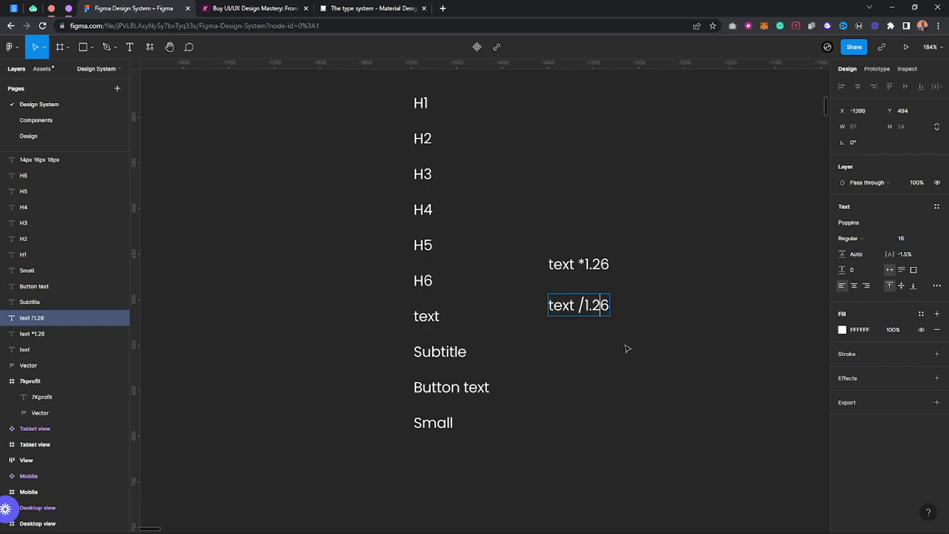
{"action": "key", "text": "Escape"}
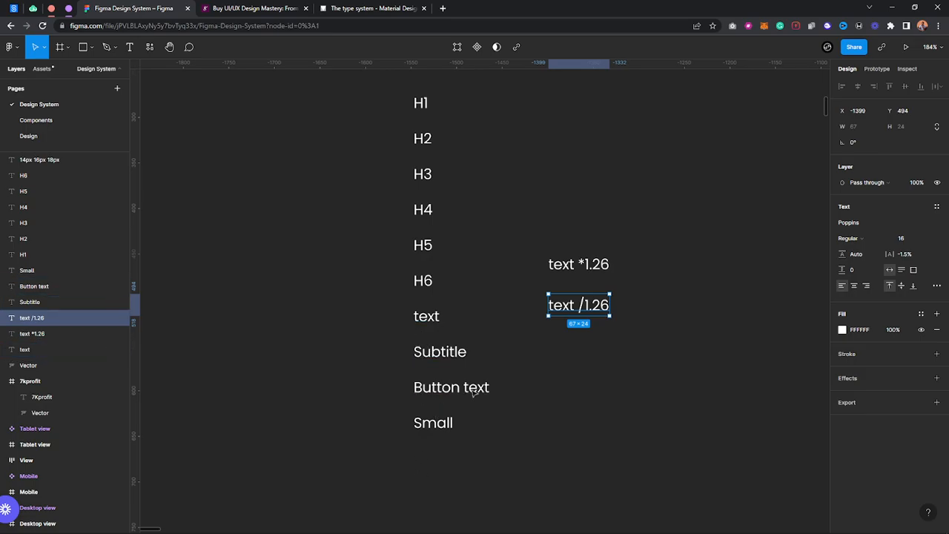
{"action": "left_click", "coordinate": [558, 353]}
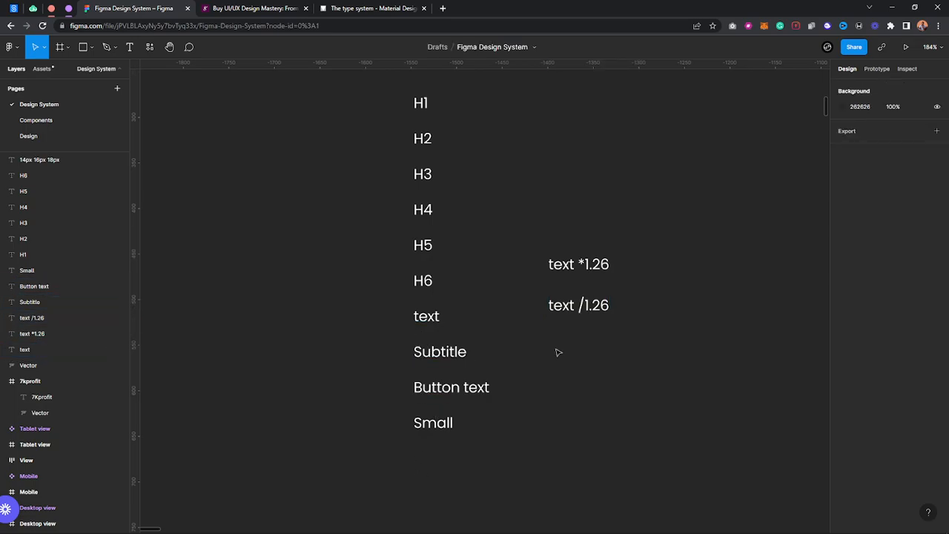
Step: Set the H6 label's font size to 16*1.26
{"action": "left_click", "coordinate": [429, 289]}
{"action": "left_click", "coordinate": [917, 240]}
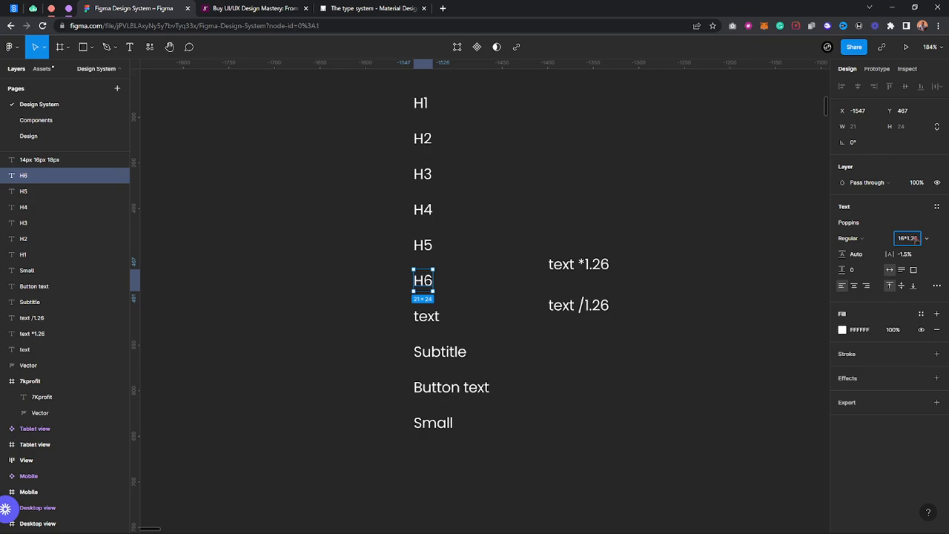
{"action": "type", "text": "*1.26"}
{"action": "key", "text": "Return"}
{"action": "left_click", "coordinate": [591, 272]}
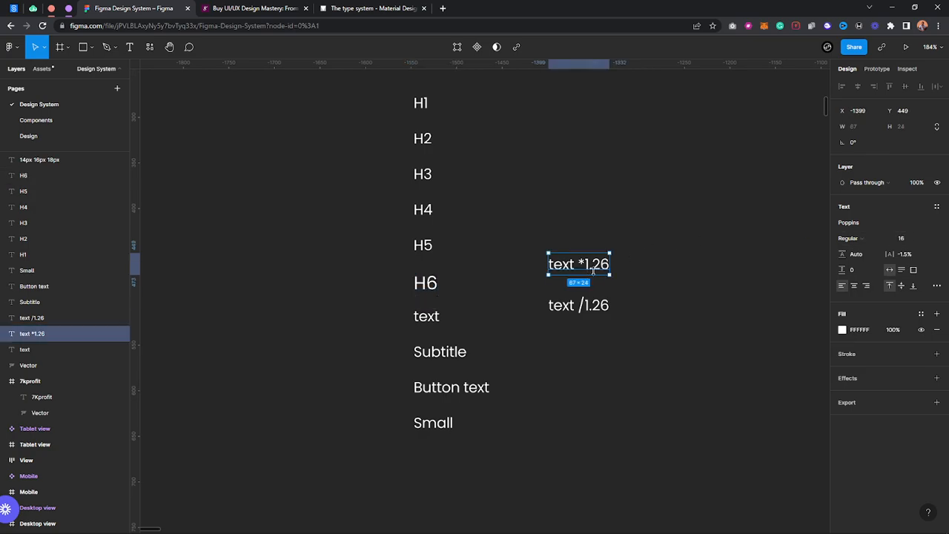
Step: Open the bookmarked REM to PX Converter in a new browser tab, examine its unit conversion table, and return to the Figma file
{"action": "left_click", "coordinate": [442, 8]}
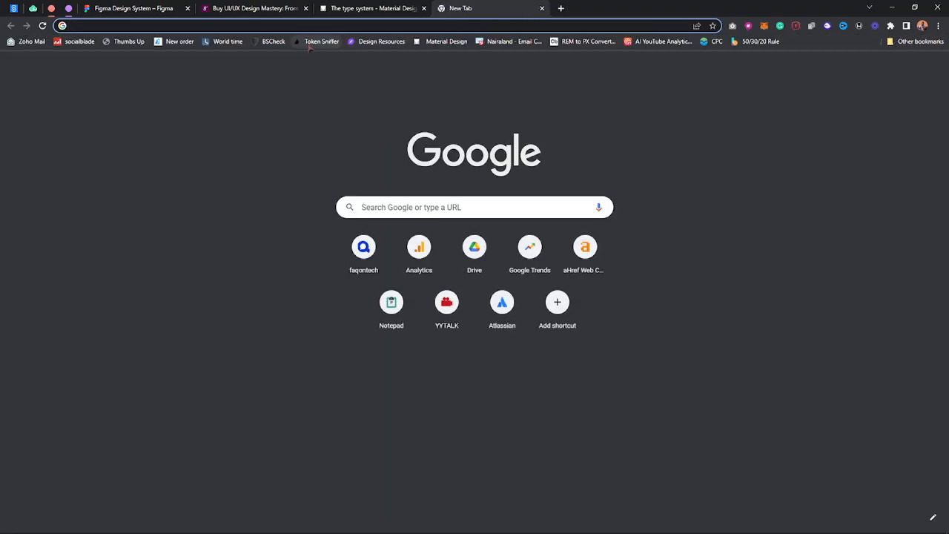
{"action": "left_click", "coordinate": [586, 41]}
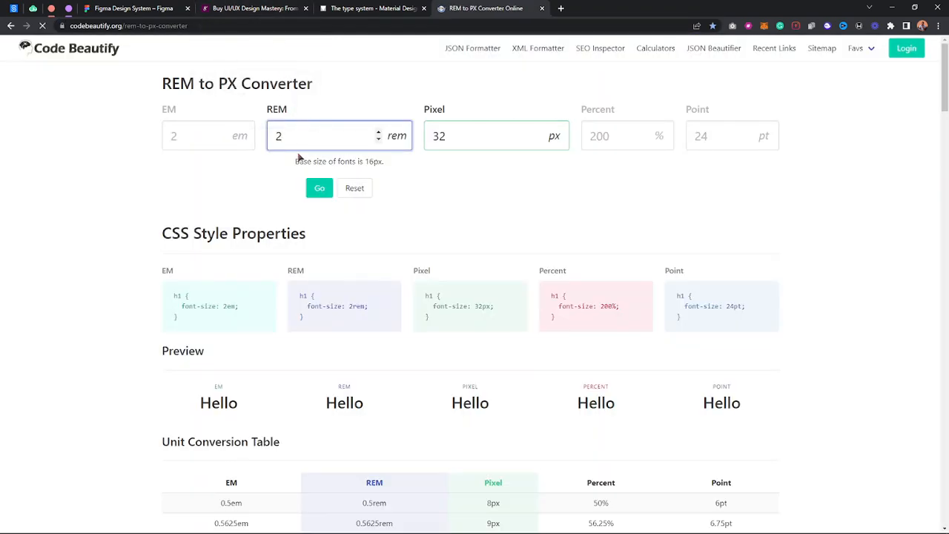
{"action": "scroll", "coordinate": [332, 172], "scroll_direction": "down", "scroll_amount": 2}
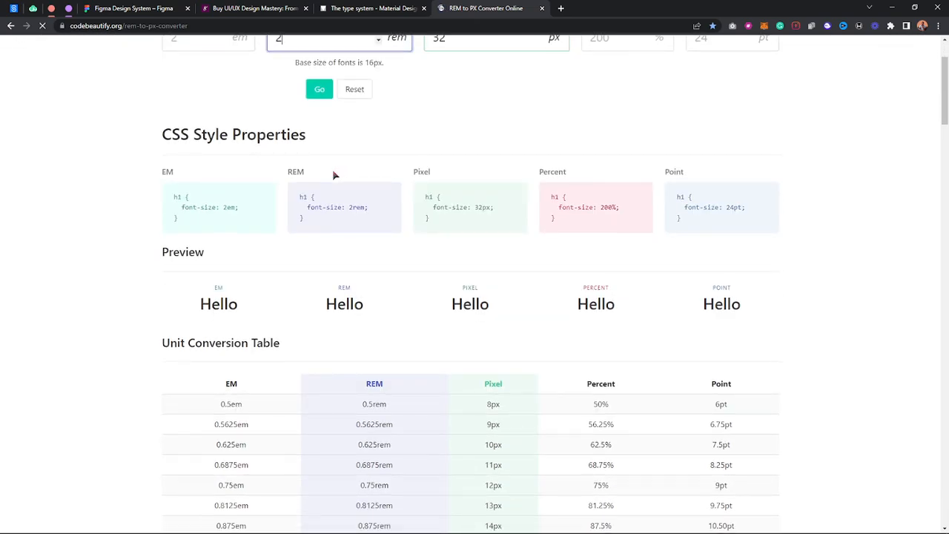
{"action": "scroll", "coordinate": [334, 175], "scroll_direction": "down", "scroll_amount": 15}
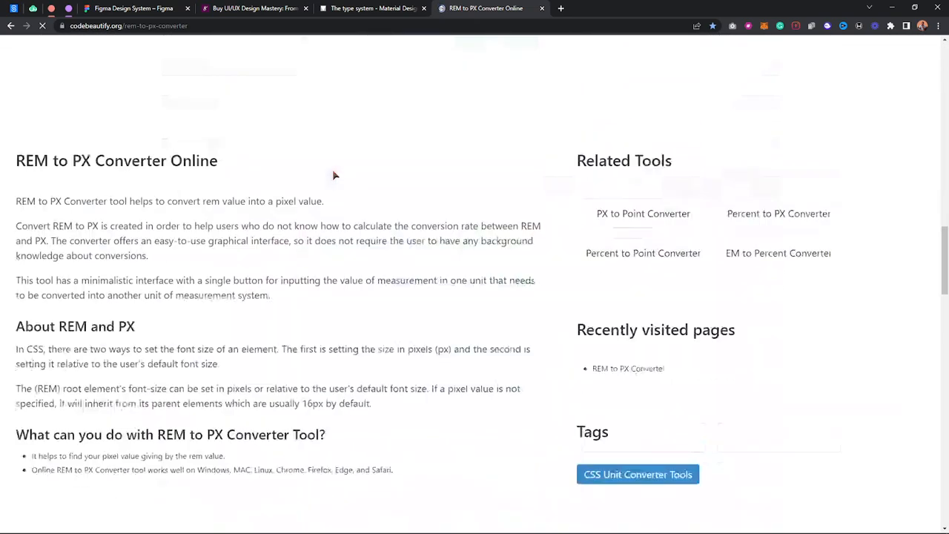
{"action": "scroll", "coordinate": [332, 175], "scroll_direction": "down", "scroll_amount": 3}
{"action": "scroll", "coordinate": [333, 177], "scroll_direction": "up", "scroll_amount": 10}
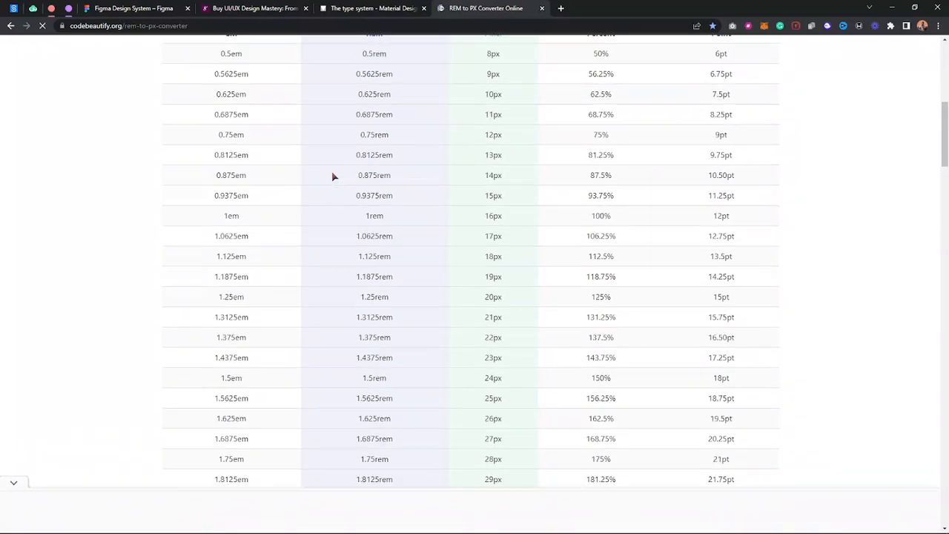
{"action": "scroll", "coordinate": [331, 177], "scroll_direction": "up", "scroll_amount": 13}
{"action": "scroll", "coordinate": [331, 172], "scroll_direction": "down", "scroll_amount": 7}
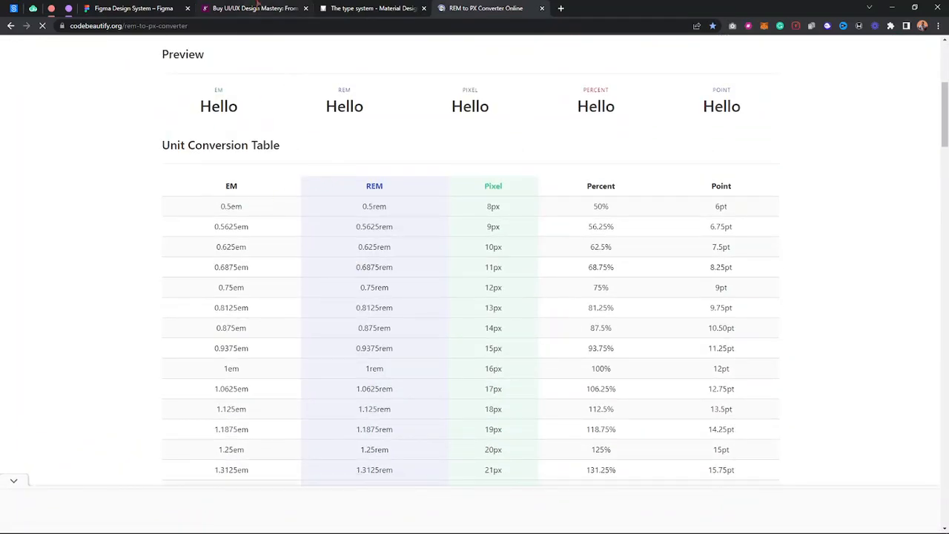
{"action": "left_click", "coordinate": [256, 8]}
{"action": "left_click", "coordinate": [134, 8]}
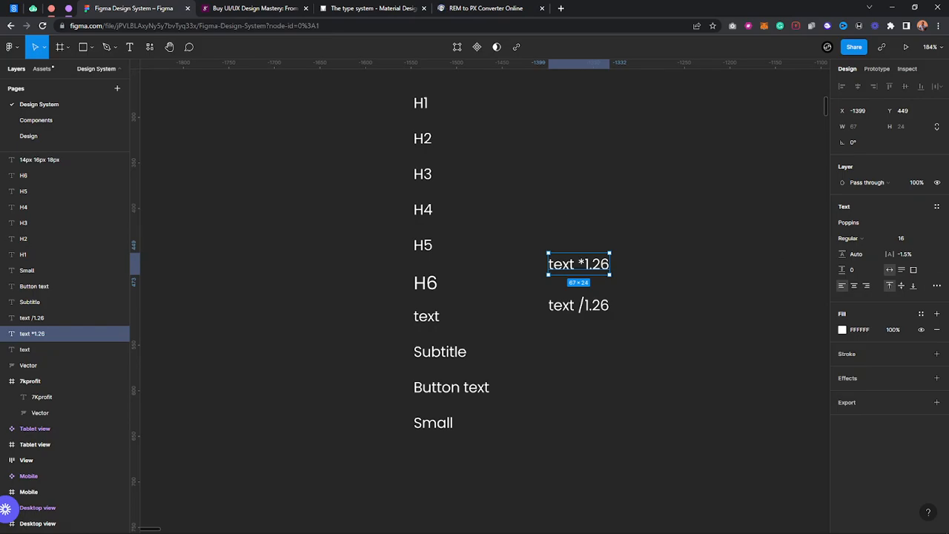
Step: Change the two formula labels beside the column to "text *1.25" and "text /1.25"
{"action": "key", "text": "Escape"}
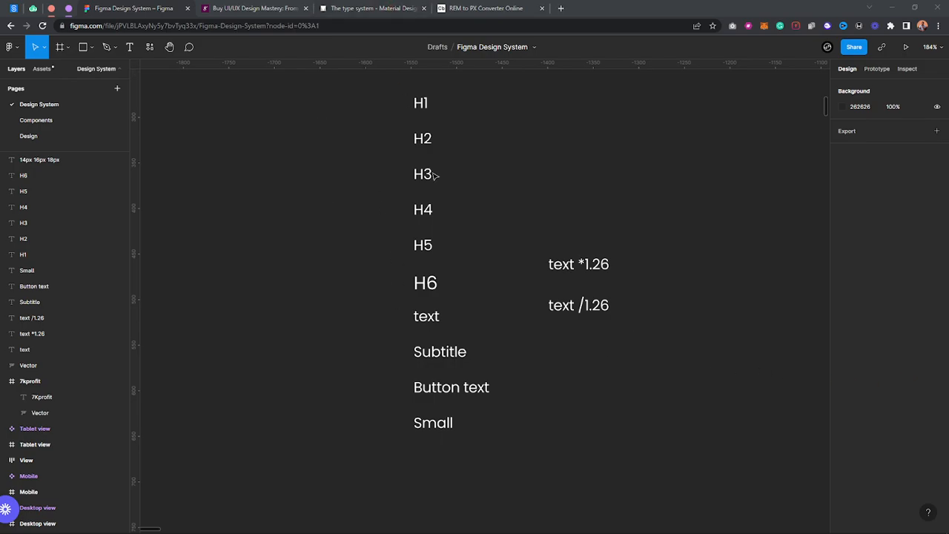
{"action": "left_click", "coordinate": [606, 263]}
{"action": "key", "text": "BackSpace"}
{"action": "type", "text": "5"}
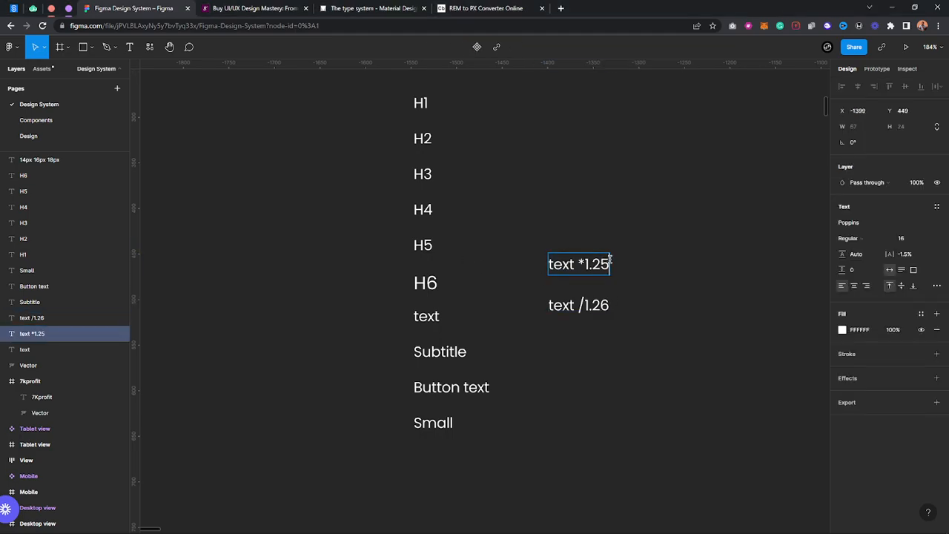
{"action": "double_click", "coordinate": [606, 305]}
{"action": "key", "text": "BackSpace"}
{"action": "type", "text": "5"}
{"action": "key", "text": "Escape"}
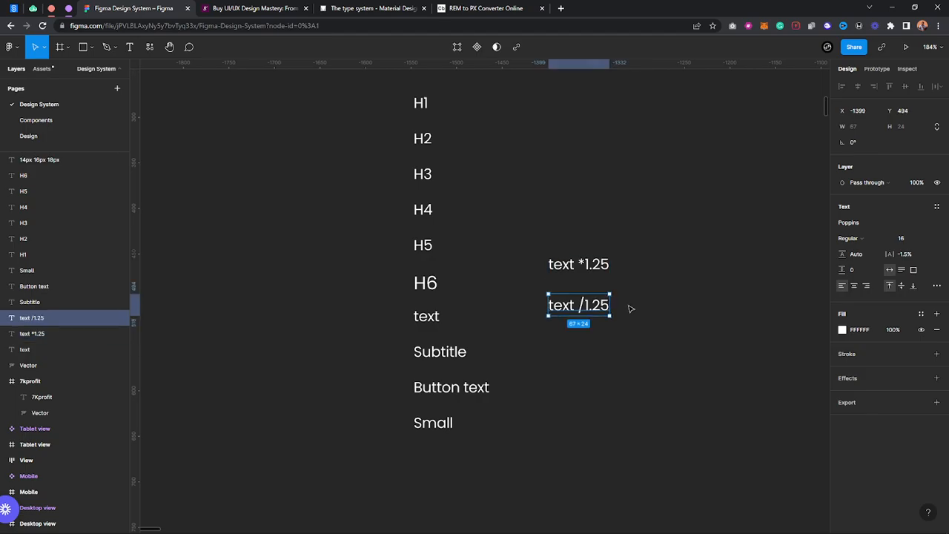
Step: Duplicate the "text /1.25" label, place the copy to the upper right, and replace its text with the lines "Major third" and "Minor second"
{"action": "key", "text": "ctrl+d"}
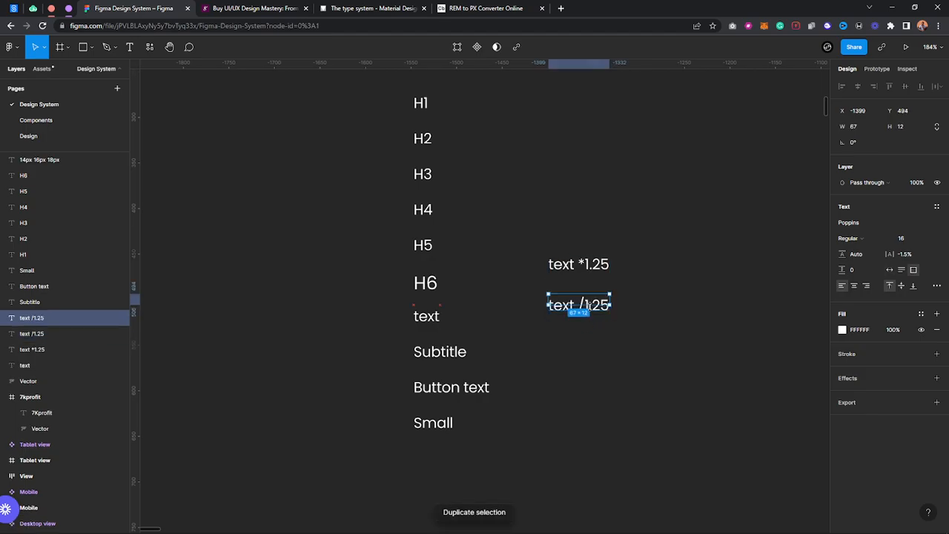
{"action": "left_click_drag", "start_coordinate": [586, 306], "coordinate": [651, 241]}
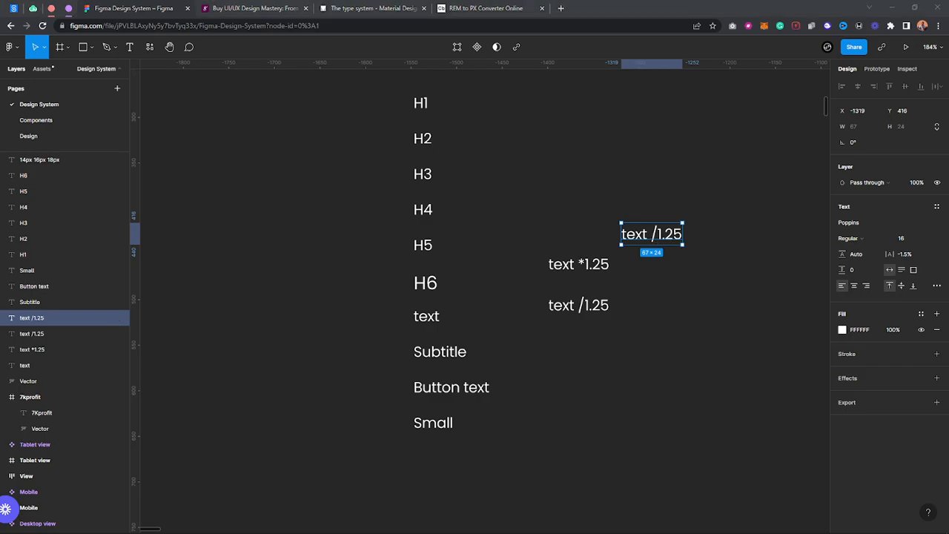
{"action": "double_click", "coordinate": [655, 232]}
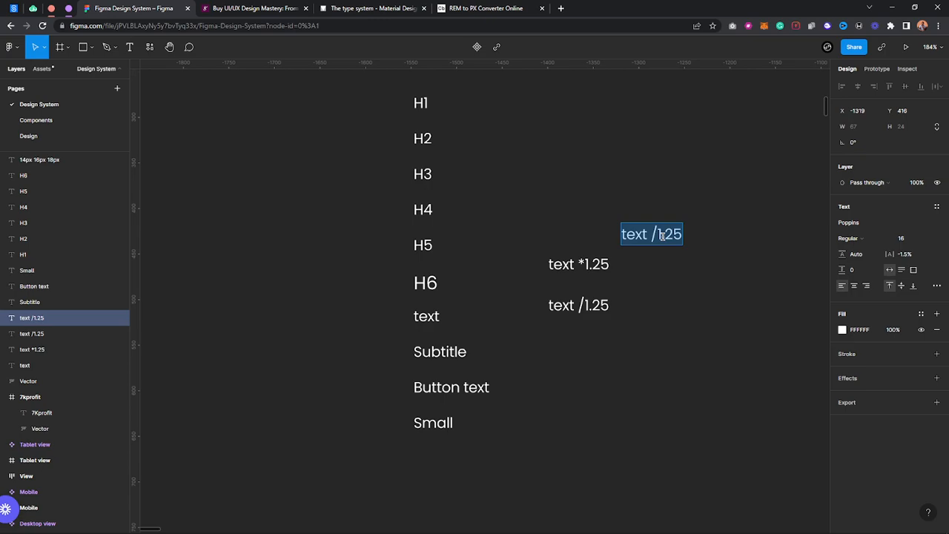
{"action": "type", "text": "M"}
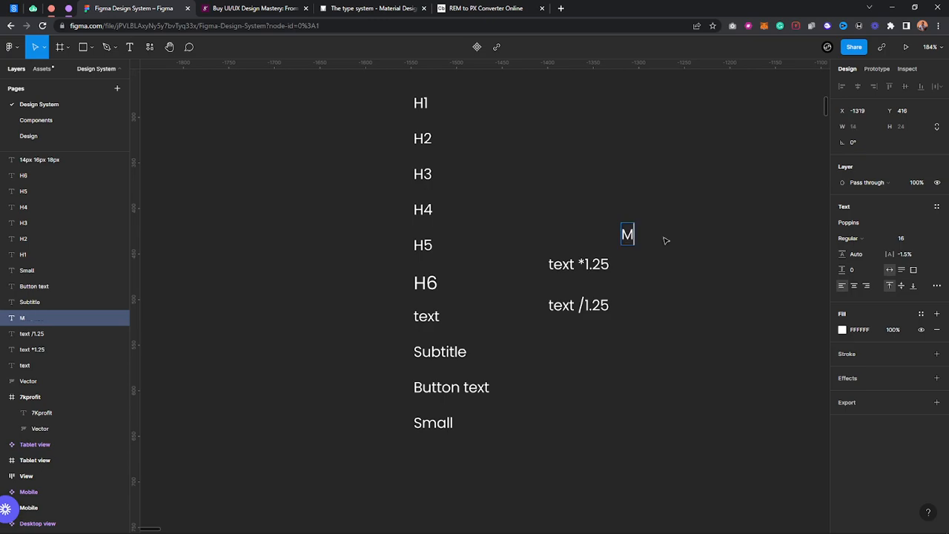
{"action": "type", "text": "ajor third"}
{"action": "key", "text": "Return"}
{"action": "type", "text": "Minor "}
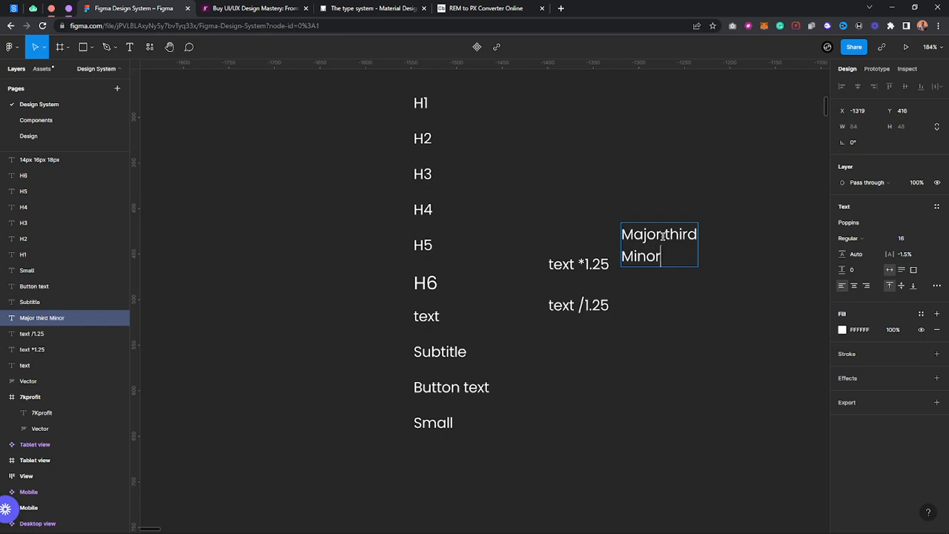
{"action": "type", "text": "second"}
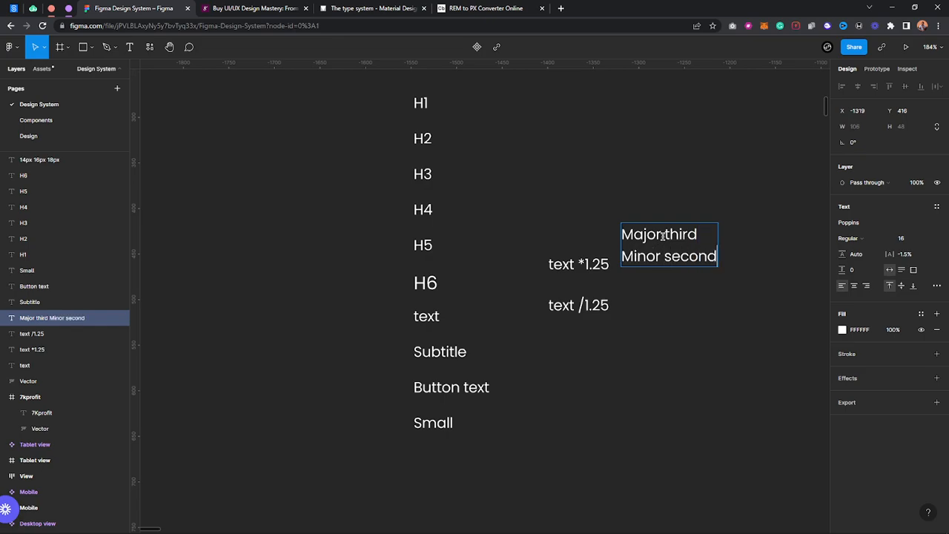
{"action": "key", "text": "Return"}
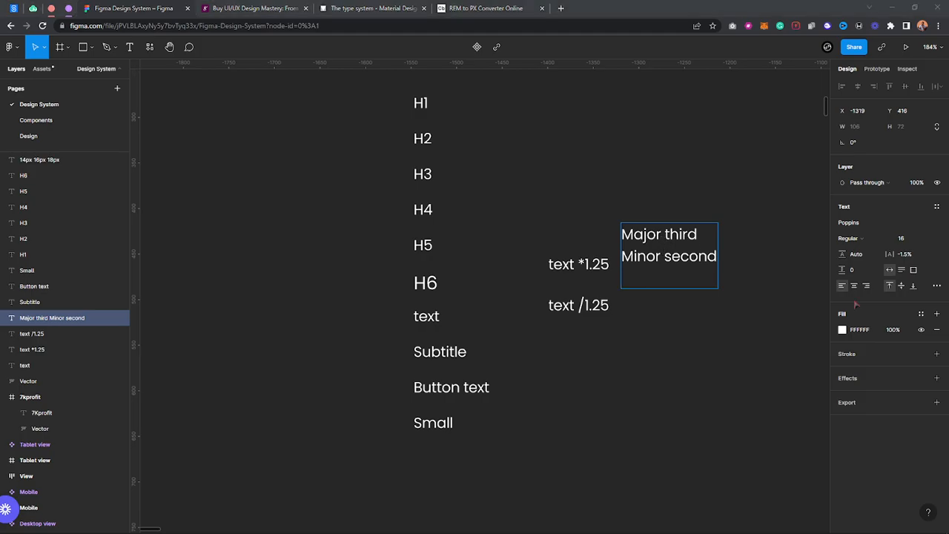
Step: Change the second line of the scale list to "Minor third" and add "Major second" as the third line
{"action": "left_click_drag", "start_coordinate": [664, 258], "coordinate": [720, 258]}
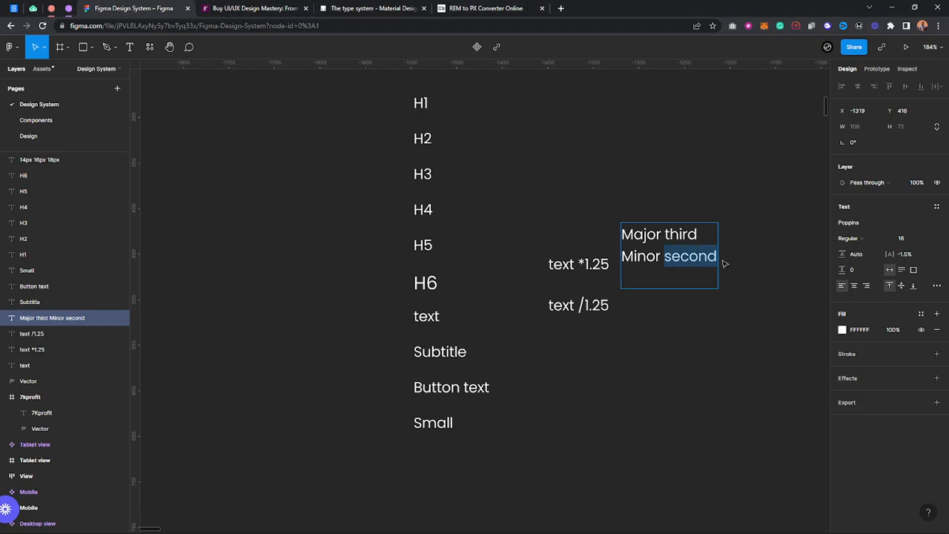
{"action": "type", "text": "third"}
{"action": "key", "text": "Return"}
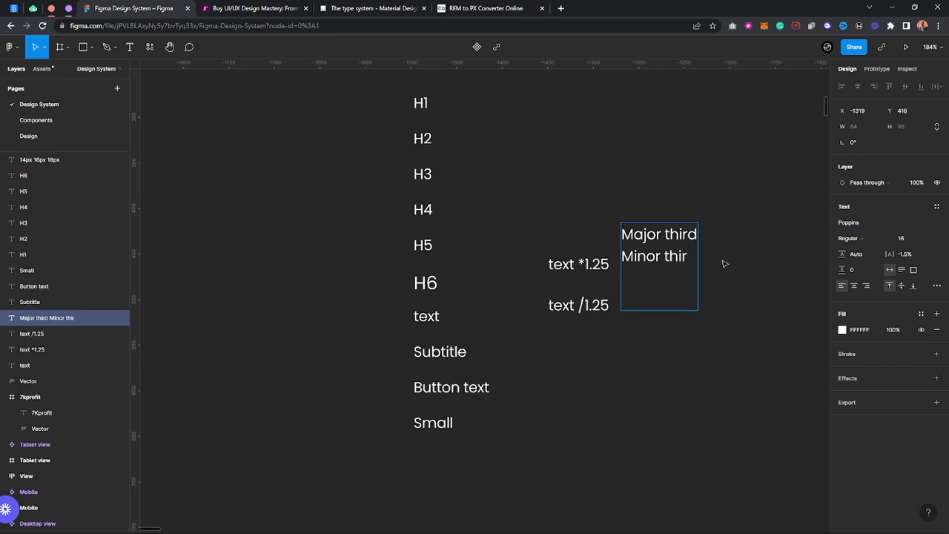
{"action": "type", "text": "Major second"}
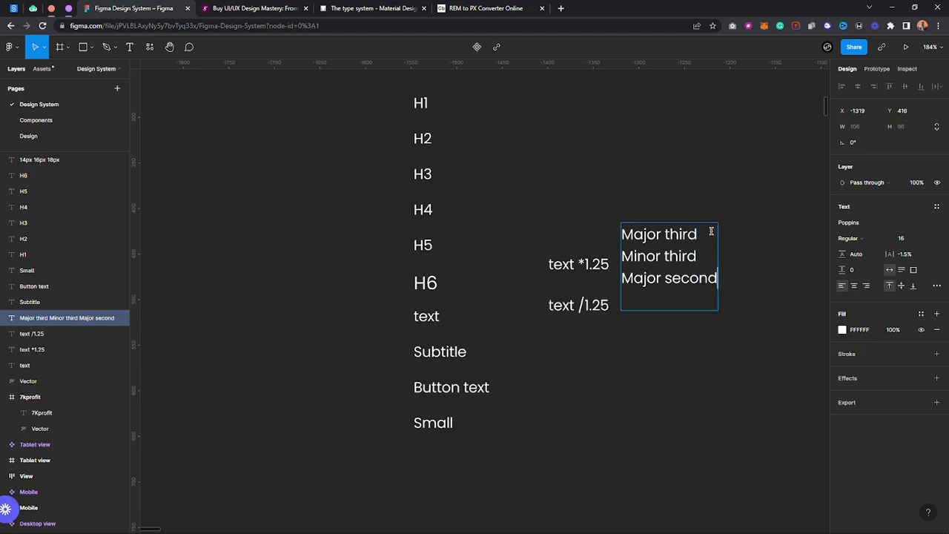
Step: Append the ratios to the scale list: 1.25 for Major third, 1.2 for Minor third and 1.12 for Major second
{"action": "left_click", "coordinate": [710, 231]}
{"action": "type", "text": "- 1.25"}
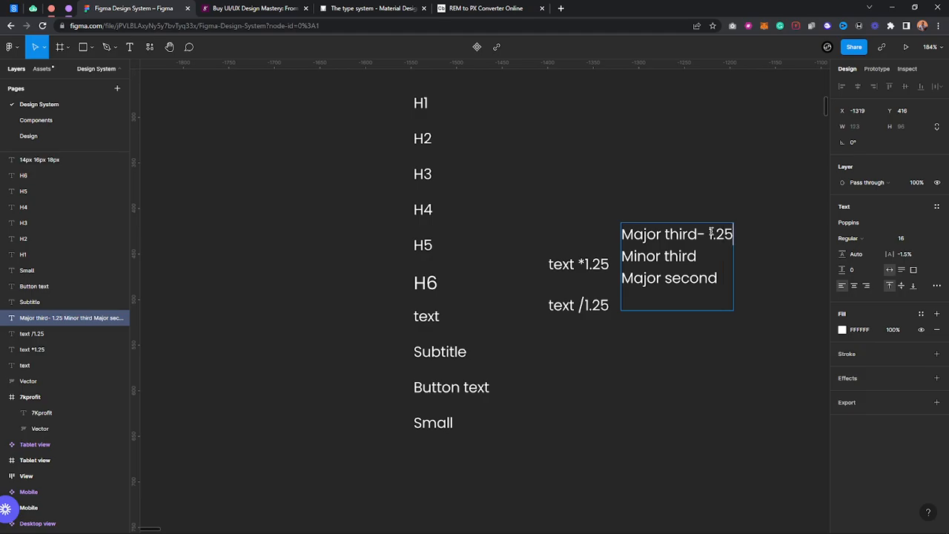
{"action": "type", "text": "-"}
{"action": "type", "text": " 1.2"}
{"action": "type", "text": "-"}
{"action": "type", "text": "1.1"}
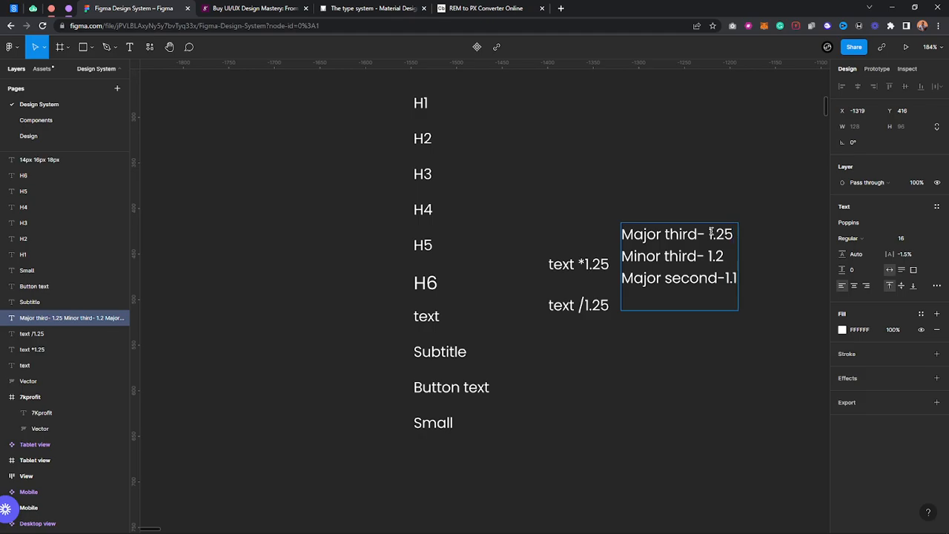
{"action": "type", "text": "2"}
{"action": "key", "text": "Escape"}
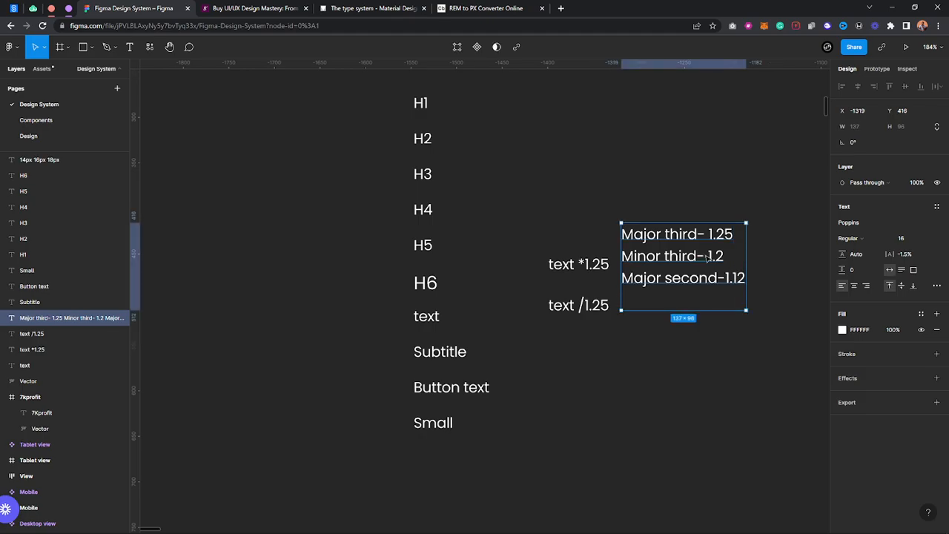
Step: Move the scale ratio list up to the right of H1–H3 and place both 1.25 formula labels just below it
{"action": "left_click_drag", "start_coordinate": [673, 303], "coordinate": [704, 190]}
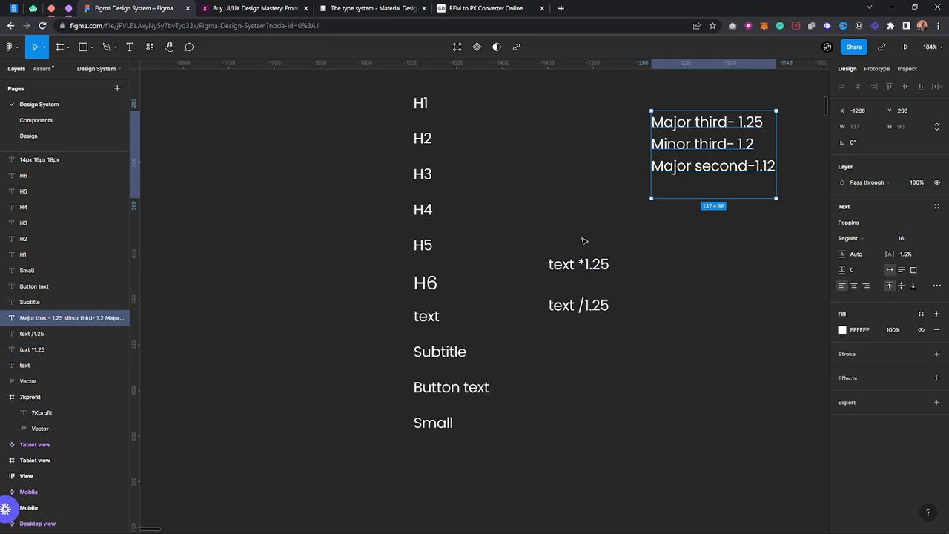
{"action": "double_click", "coordinate": [602, 266]}
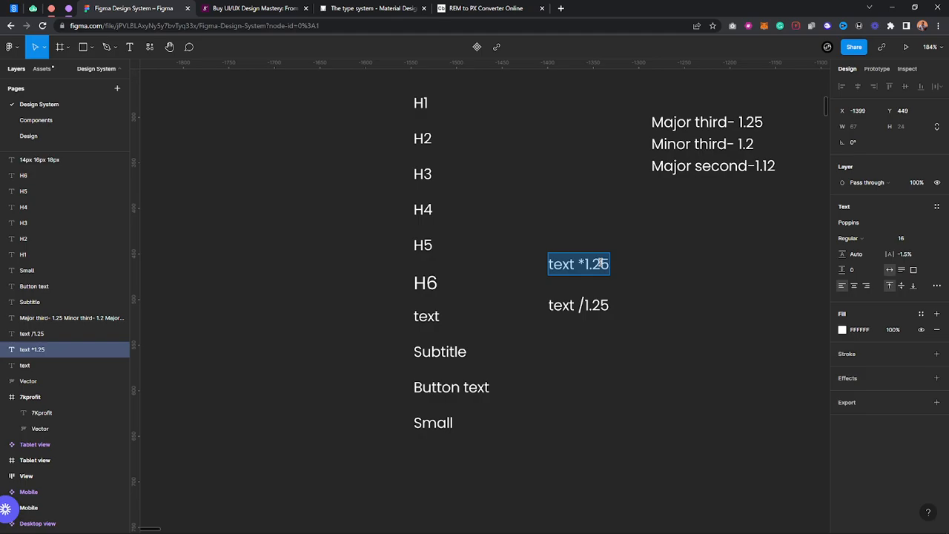
{"action": "key", "text": "Escape"}
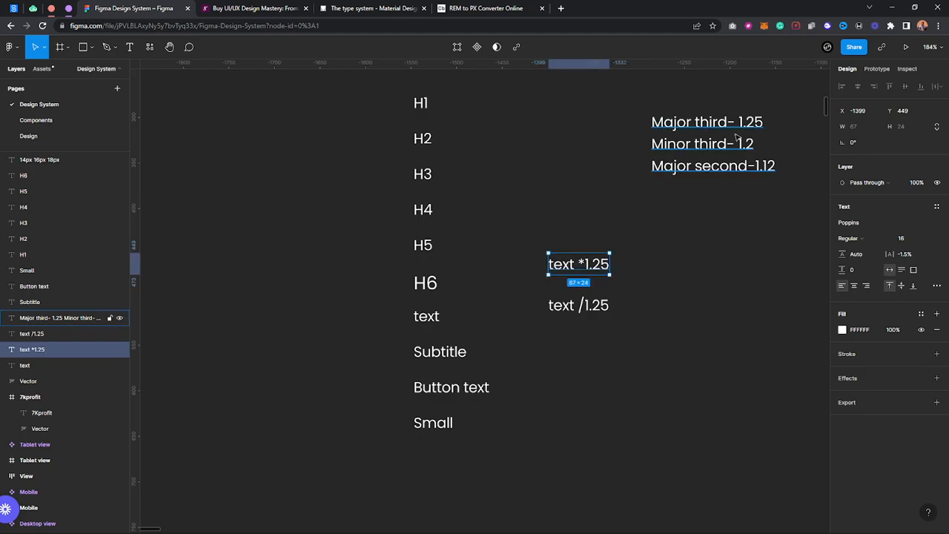
{"action": "left_click_drag", "start_coordinate": [510, 245], "coordinate": [573, 369]}
{"action": "left_click_drag", "start_coordinate": [557, 304], "coordinate": [650, 246]}
{"action": "left_click_drag", "start_coordinate": [473, 261], "coordinate": [384, 71]}
{"action": "left_click", "coordinate": [474, 304]}
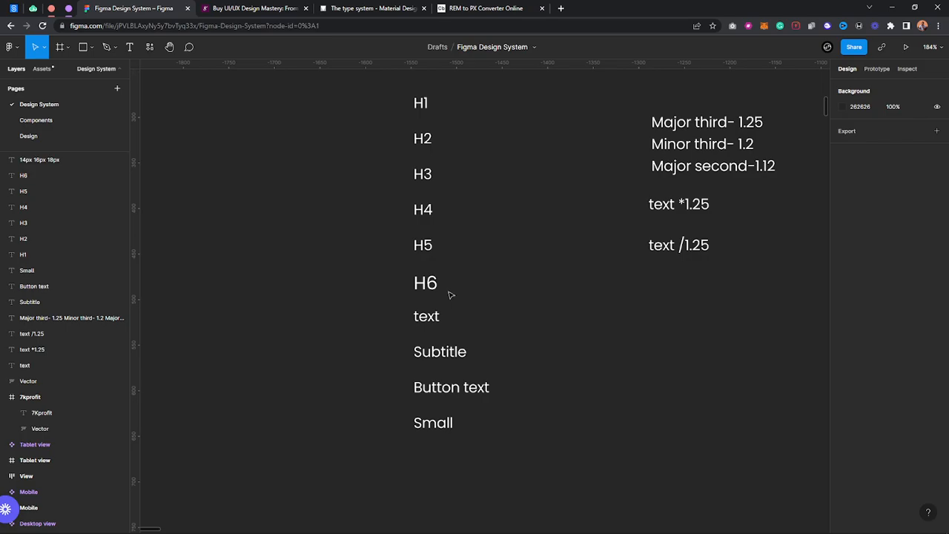
Step: Delete the H6 label, duplicate H5 into its place above the text label, and change the copy's text to "H6"
{"action": "left_click", "coordinate": [412, 282]}
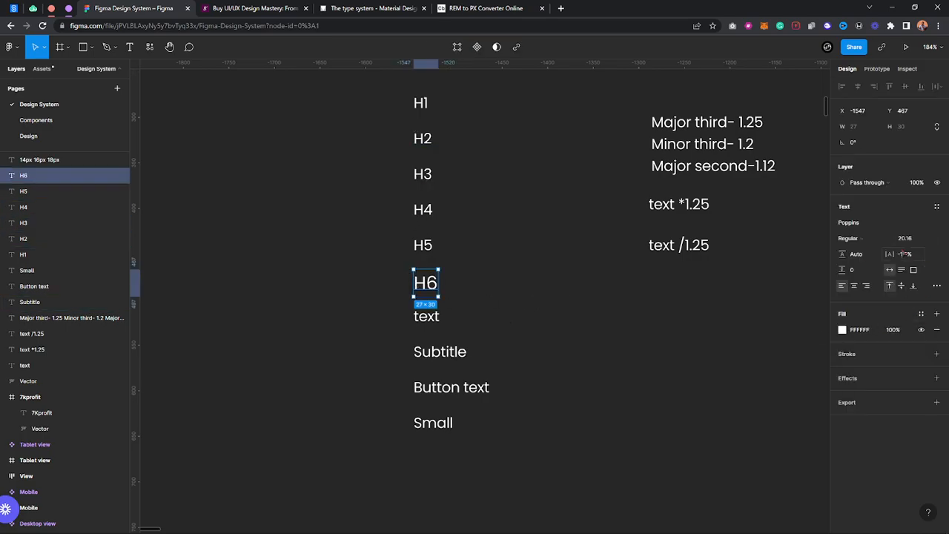
{"action": "key", "text": "Delete"}
{"action": "left_click", "coordinate": [423, 250]}
{"action": "key", "text": "ctrl+d"}
{"action": "left_click_drag", "start_coordinate": [422, 251], "coordinate": [423, 289]}
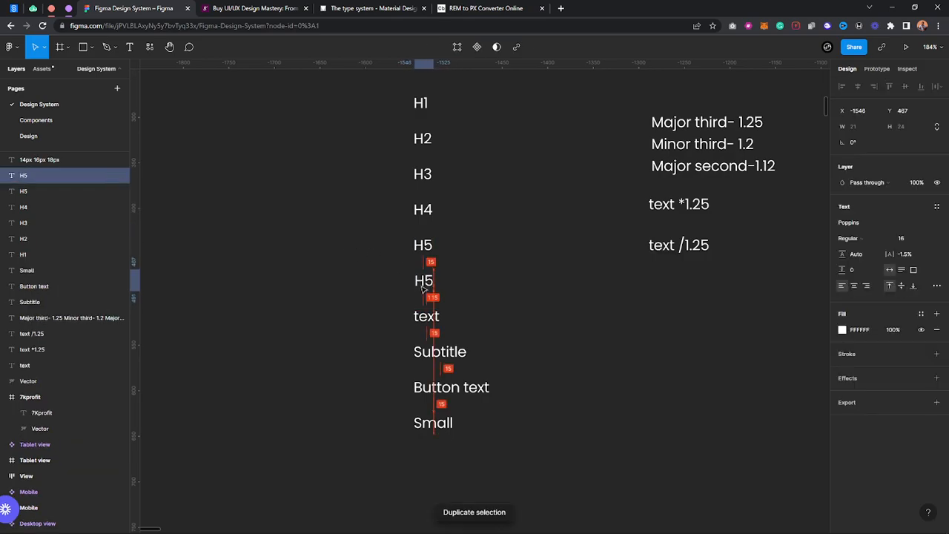
{"action": "double_click", "coordinate": [423, 289]}
{"action": "key", "text": "Right"}
{"action": "key", "text": "BackSpace"}
{"action": "type", "text": "6"}
{"action": "key", "text": "Escape"}
Step: Set the H6 label's font size to 20, which is 16 multiplied by 1.25
{"action": "left_click", "coordinate": [908, 241]}
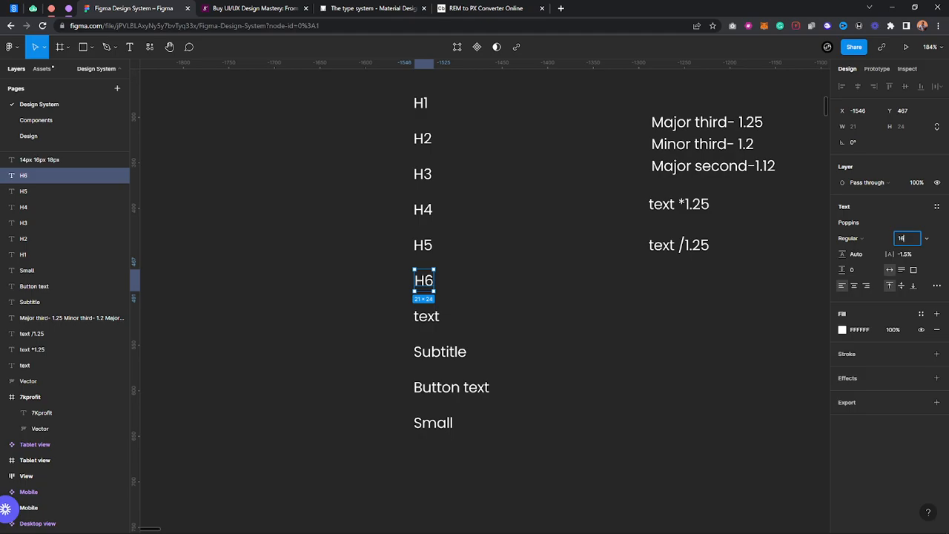
{"action": "left_click", "coordinate": [910, 242]}
{"action": "key", "text": "Return"}
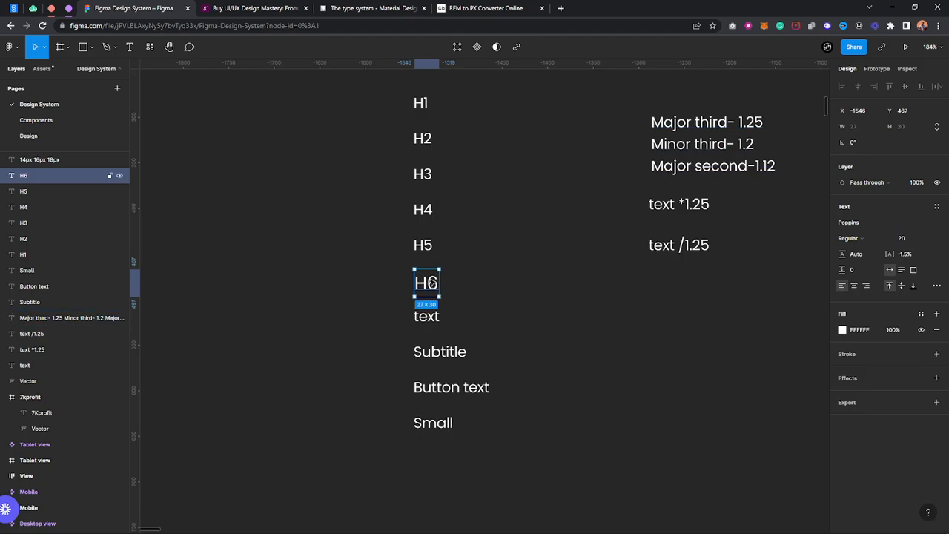
Step: Compare the font sizes of the text label and the H1–H6 headings, along with the multiply-by-1.25 formula
{"action": "left_click", "coordinate": [439, 316]}
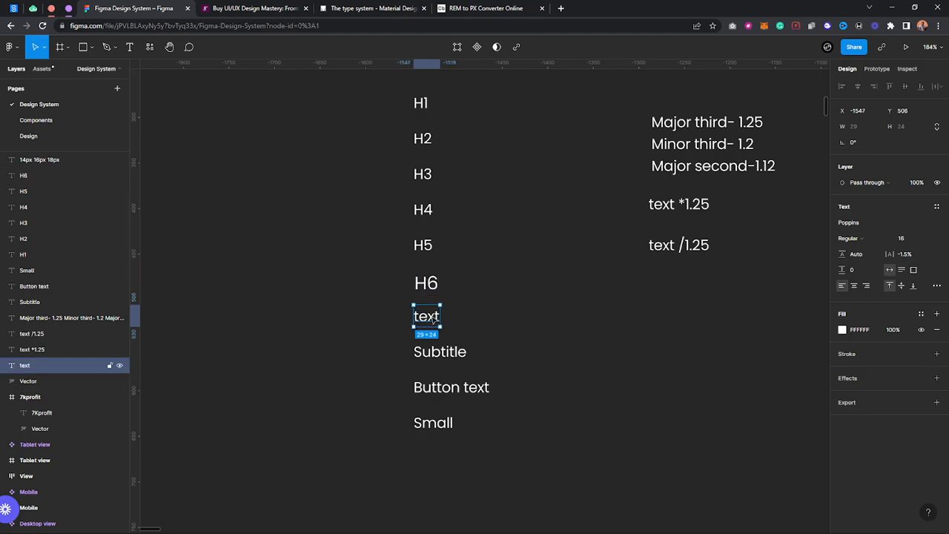
{"action": "left_click", "coordinate": [680, 211]}
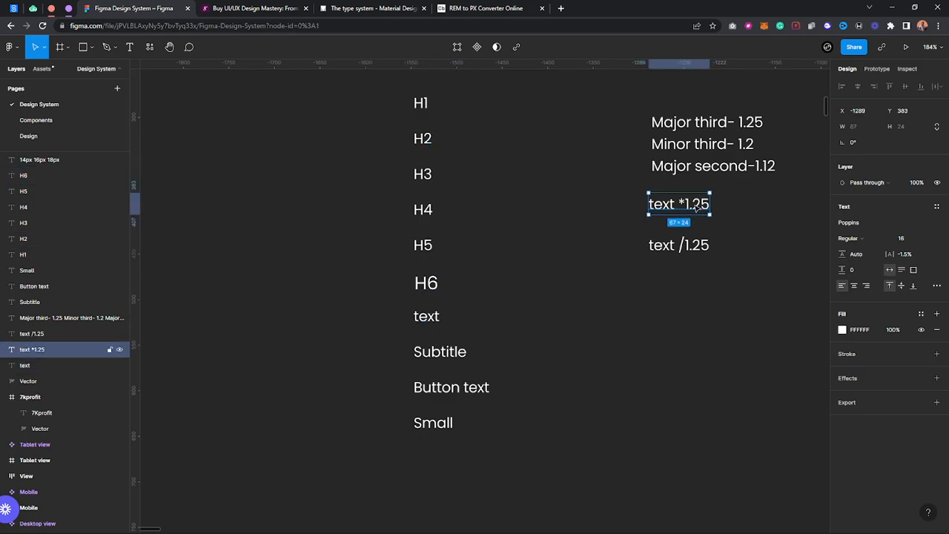
{"action": "left_click", "coordinate": [424, 285]}
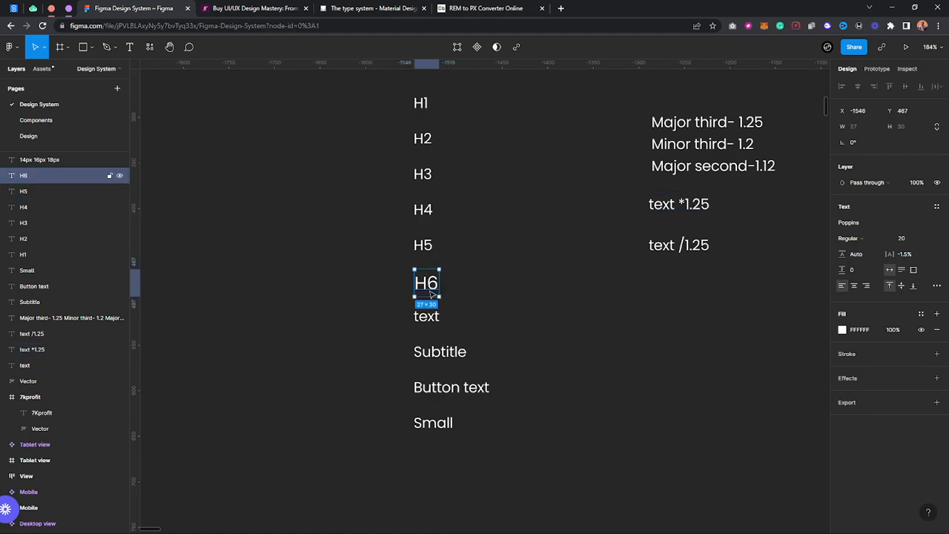
{"action": "left_click", "coordinate": [422, 246]}
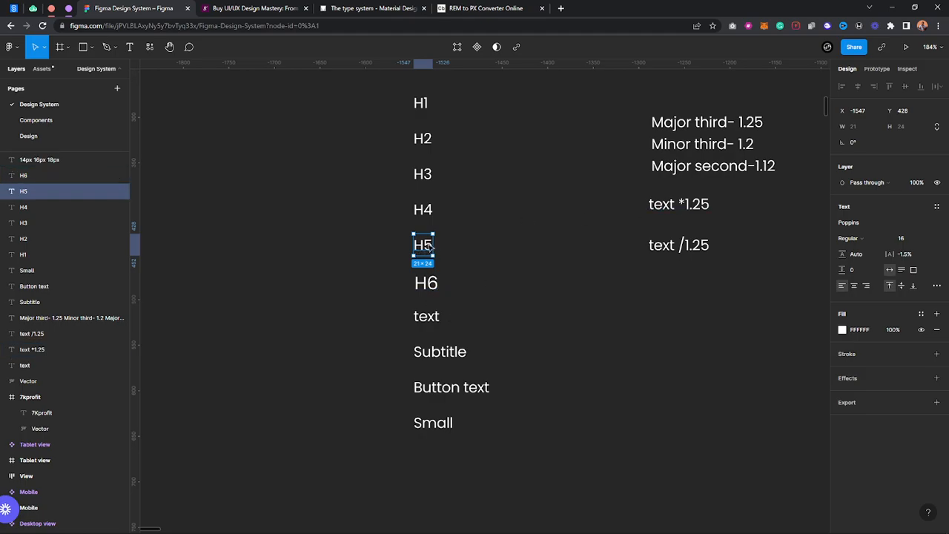
{"action": "left_click", "coordinate": [437, 314]}
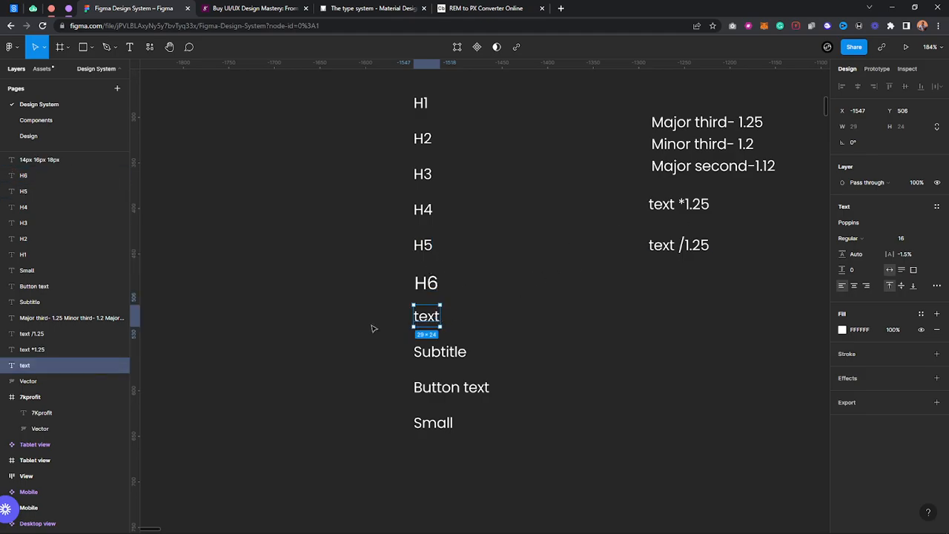
{"action": "left_click", "coordinate": [427, 285]}
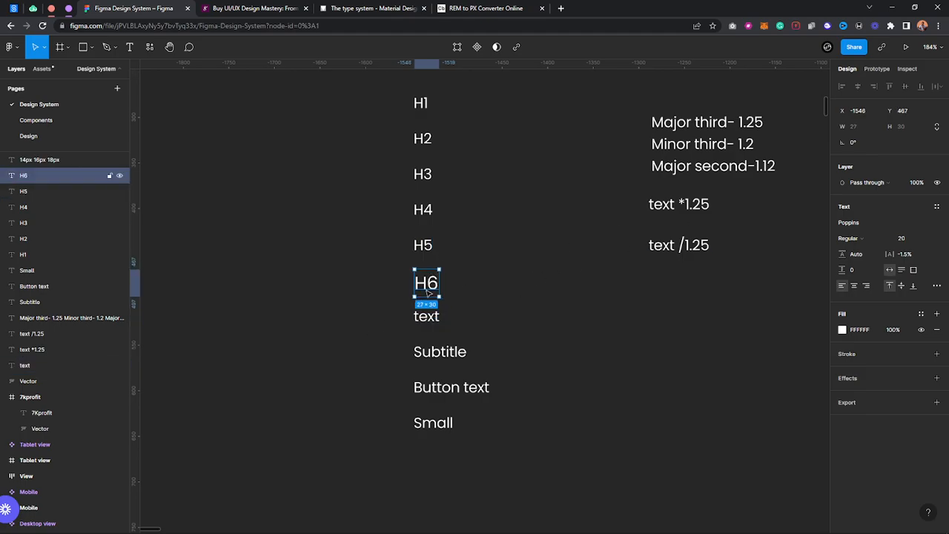
{"action": "left_click", "coordinate": [424, 245]}
{"action": "left_click", "coordinate": [423, 209]}
{"action": "left_click", "coordinate": [423, 175]}
{"action": "left_click", "coordinate": [423, 140]}
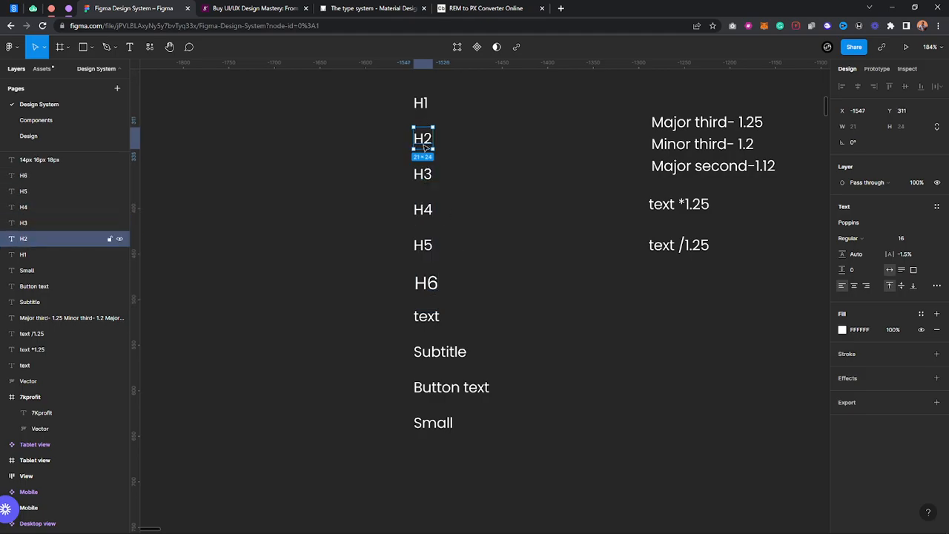
{"action": "left_click", "coordinate": [420, 104]}
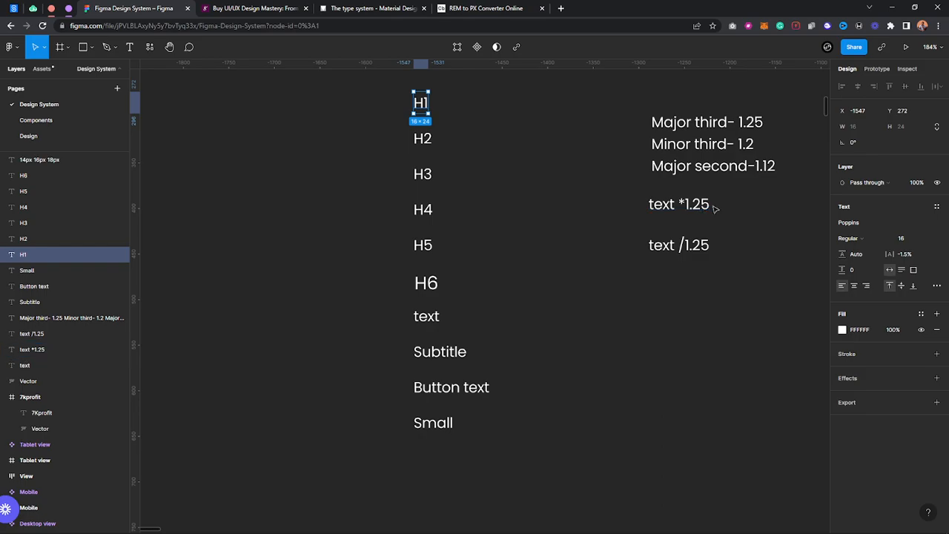
Step: Set the H5 font size to 25 by multiplying its 16 by 1.25 twice
{"action": "left_click", "coordinate": [422, 246]}
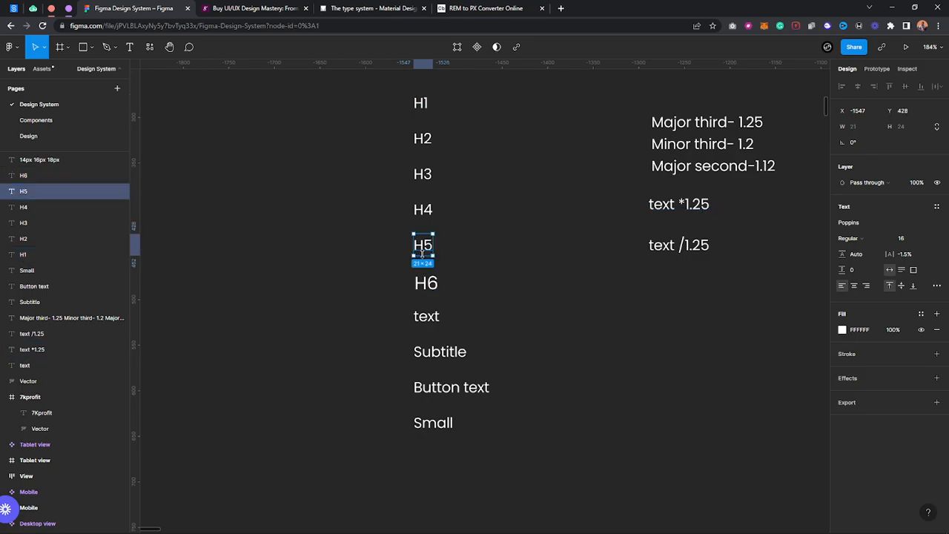
{"action": "left_click", "coordinate": [917, 241]}
{"action": "type", "text": "*1.25*1.2"}
{"action": "key", "text": "Return"}
{"action": "left_click", "coordinate": [918, 241]}
{"action": "type", "text": "*1.25*1"}
{"action": "key", "text": "Return"}
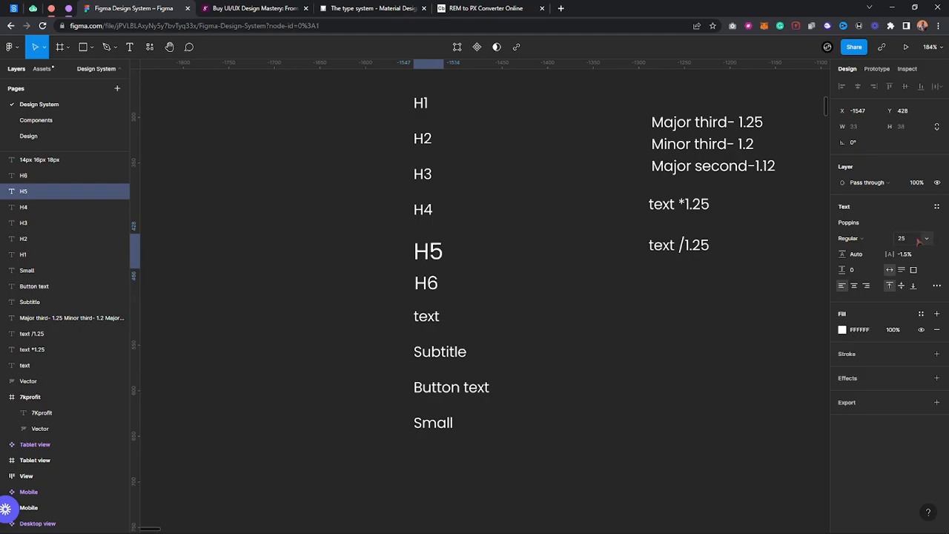
Step: Set the H4 font size to 31.25 by multiplying its 16 by 1.25 three times
{"action": "left_click", "coordinate": [430, 212]}
{"action": "left_click", "coordinate": [907, 238]}
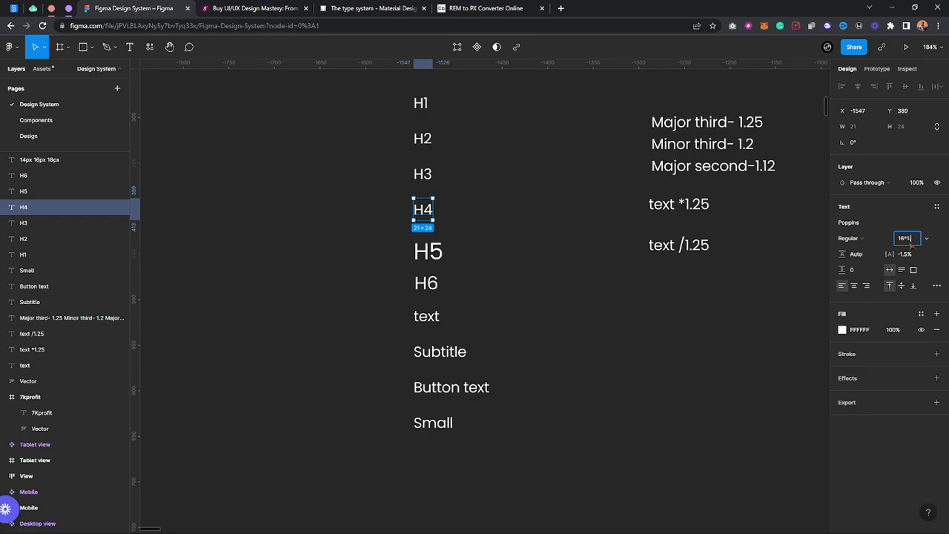
{"action": "type", "text": "*1.2"}
{"action": "type", "text": "5*"}
{"action": "type", "text": "1.2"}
{"action": "type", "text": "5"}
{"action": "key", "text": "Return"}
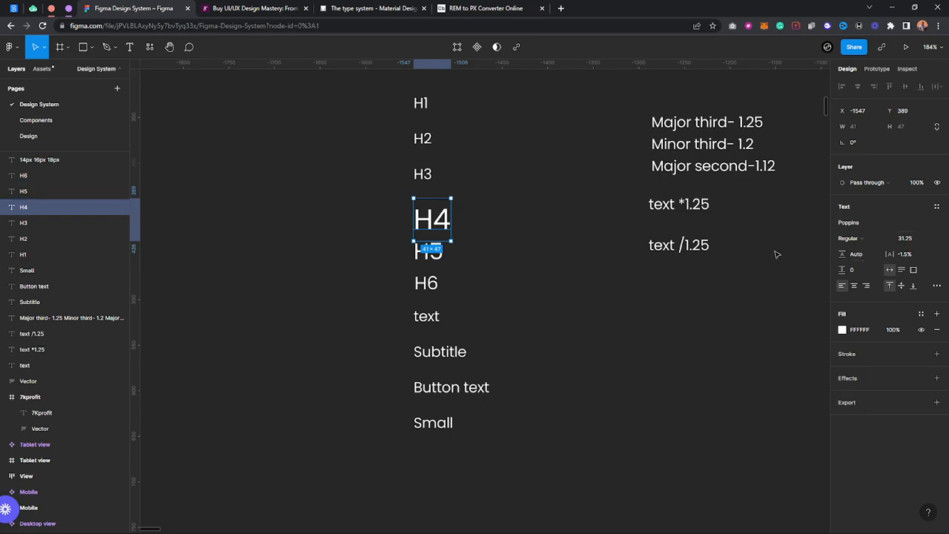
Step: Copy H4's font size of 31.25 and apply it to the H3 label
{"action": "left_click", "coordinate": [917, 238]}
{"action": "left_click", "coordinate": [432, 176]}
{"action": "left_click", "coordinate": [909, 238]}
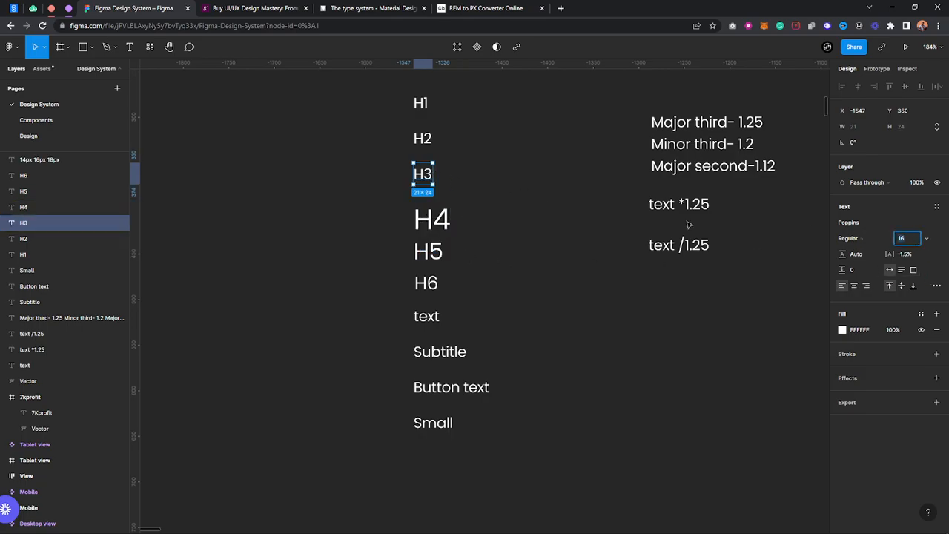
{"action": "left_click", "coordinate": [435, 221]}
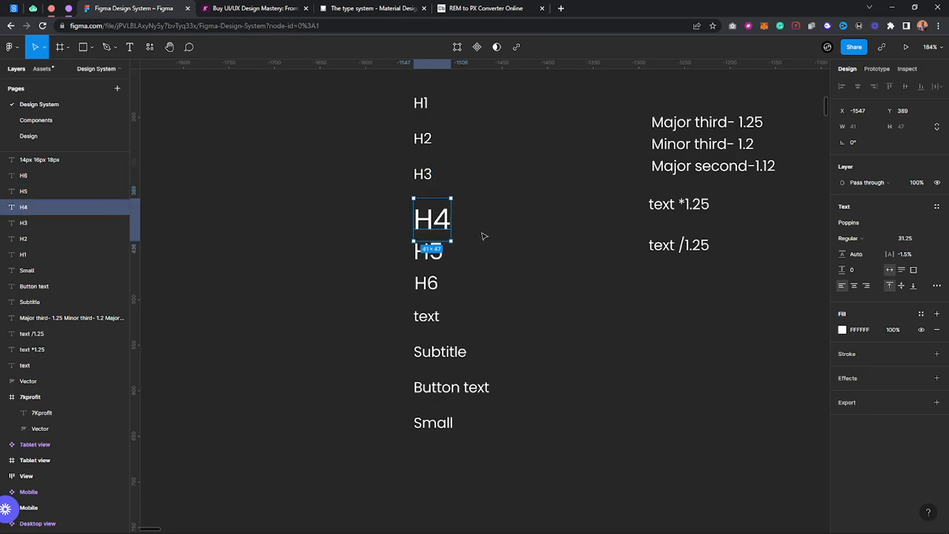
{"action": "left_click", "coordinate": [916, 240]}
{"action": "key", "text": "ctrl+c"}
{"action": "left_click", "coordinate": [423, 177]}
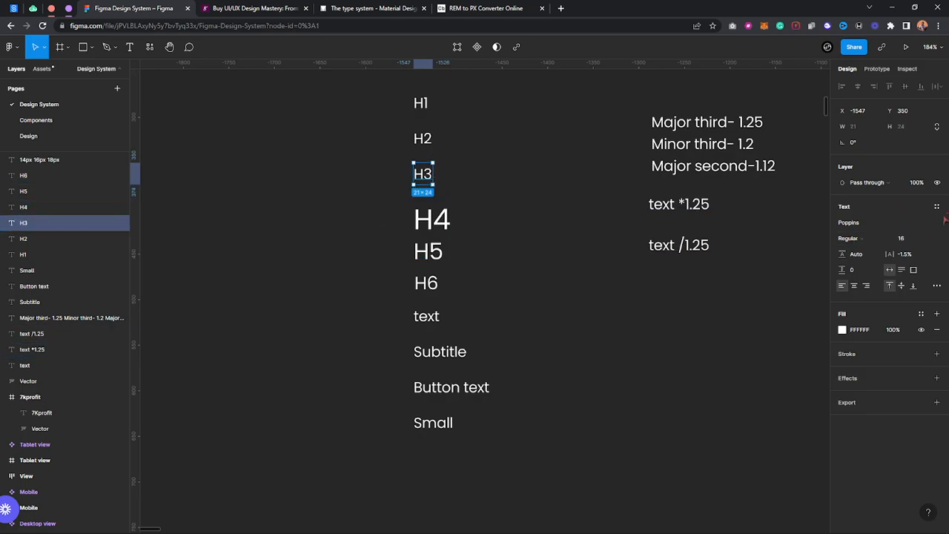
{"action": "left_click", "coordinate": [920, 238]}
{"action": "key", "text": "ctrl+v"}
{"action": "key", "text": "Return"}
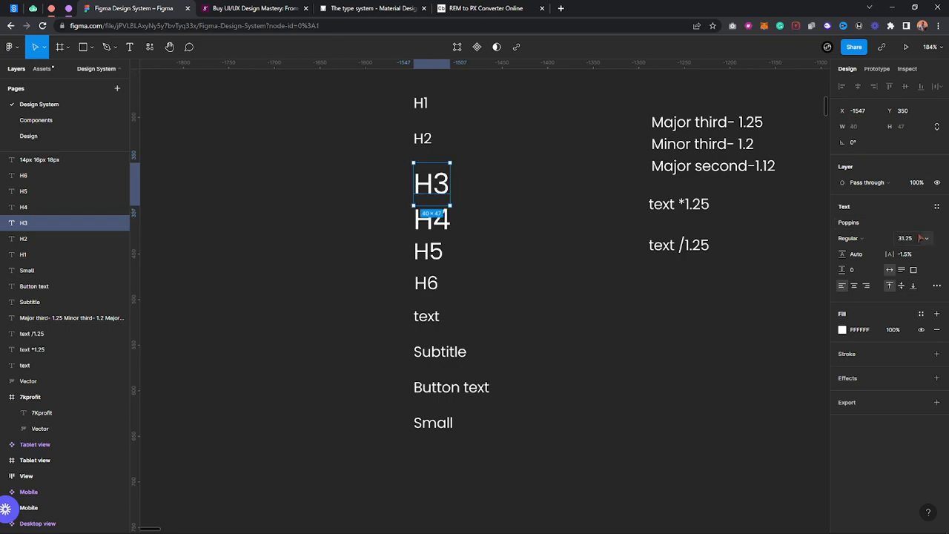
Step: Multiply the H3 font size by 1.25 to bring it to 39.06
{"action": "left_click", "coordinate": [919, 238]}
{"action": "left_click", "coordinate": [918, 243]}
{"action": "type", "text": "*1.25"}
{"action": "key", "text": "Return"}
Step: Copy H3's font size to H2 and multiply it by 1.25, giving H2 a size of 48.83
{"action": "key", "text": "ctrl+c"}
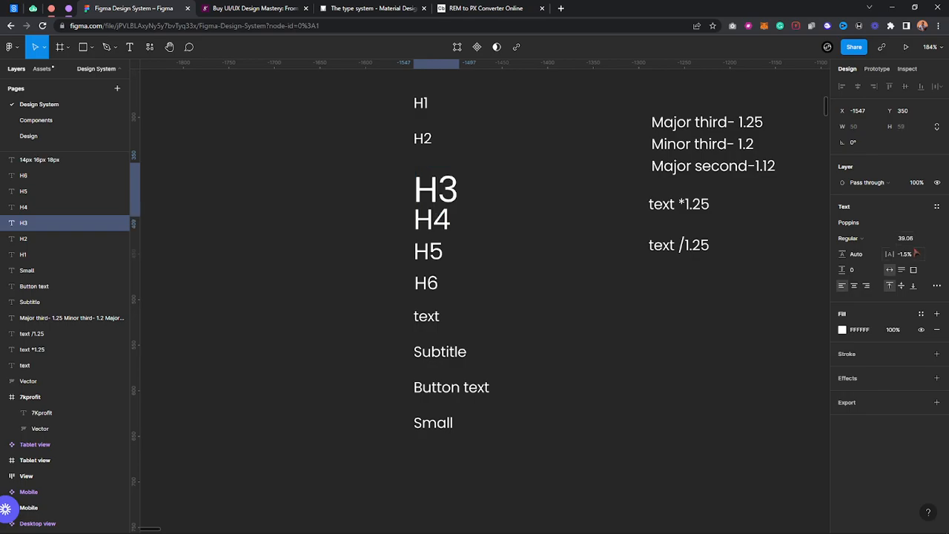
{"action": "left_click", "coordinate": [419, 139]}
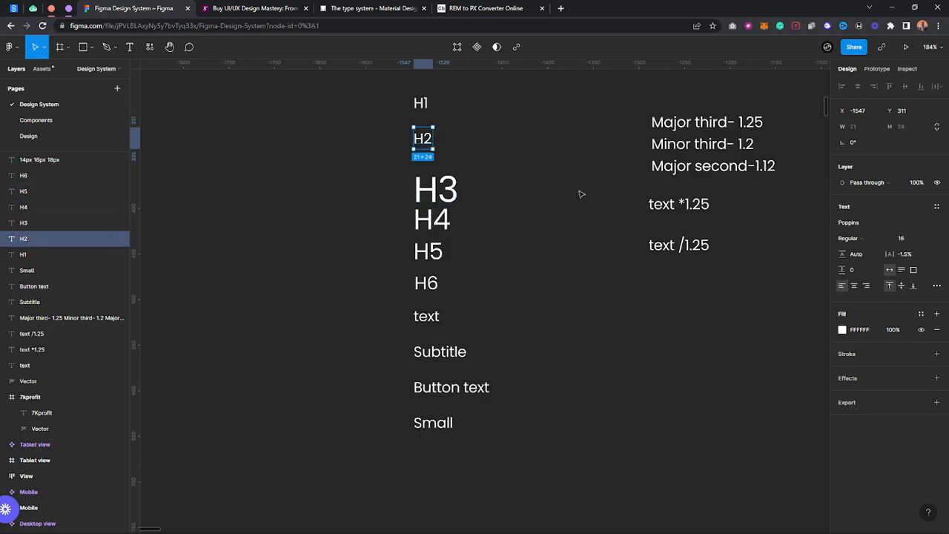
{"action": "left_click", "coordinate": [923, 238]}
{"action": "key", "text": "ctrl+a"}
{"action": "key", "text": "ctrl+v"}
{"action": "type", "text": "*1.25"}
{"action": "key", "text": "Return"}
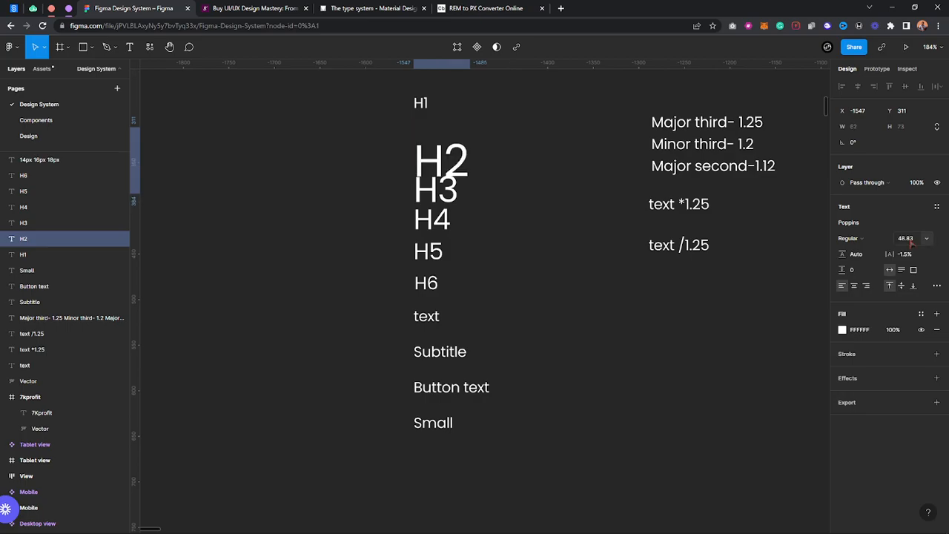
Step: Copy H2's font size to H1 and multiply it by 1.25, giving H1 a size of 61.04
{"action": "left_click", "coordinate": [910, 243]}
{"action": "key", "text": "ctrl+c"}
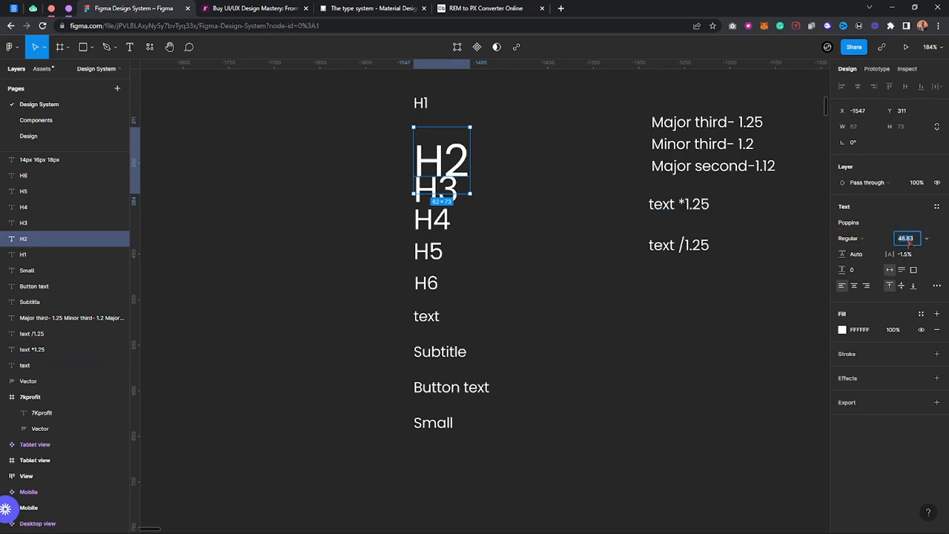
{"action": "left_click", "coordinate": [420, 108]}
{"action": "left_click", "coordinate": [904, 238]}
{"action": "key", "text": "ctrl+v"}
{"action": "type", "text": "*1.25"}
{"action": "key", "text": "Return"}
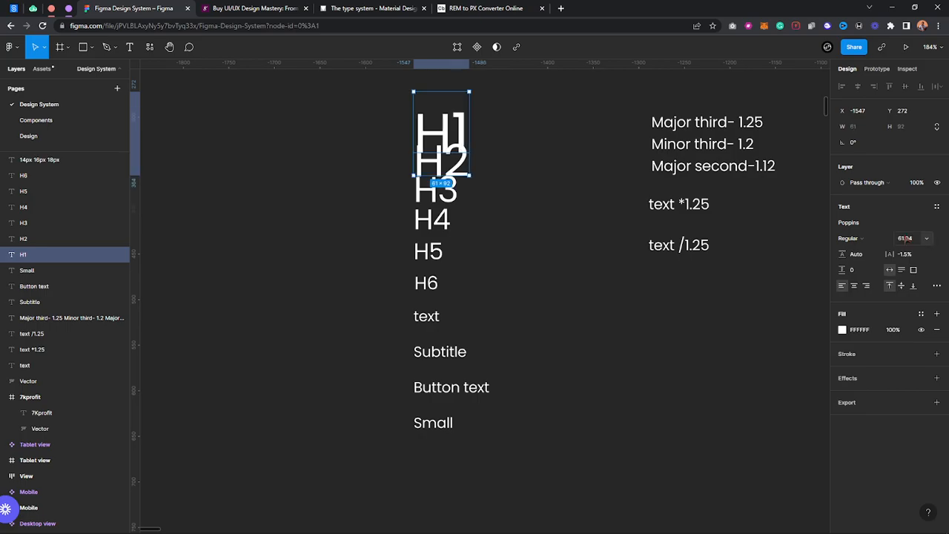
Step: Select the H1–H6 headings and space them out vertically so they do not overlap
{"action": "left_click_drag", "start_coordinate": [372, 132], "coordinate": [443, 306]}
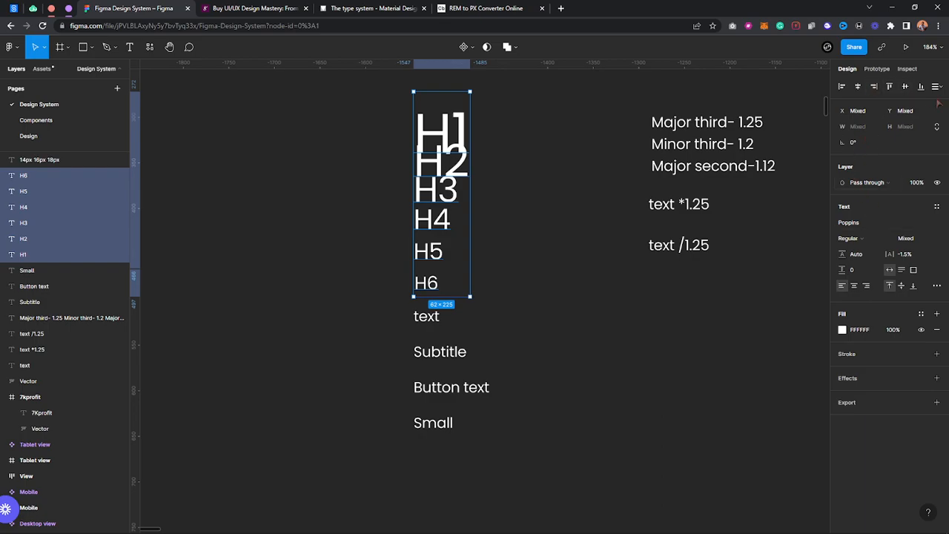
{"action": "left_click", "coordinate": [936, 86]}
{"action": "left_click", "coordinate": [852, 107]}
{"action": "mouse_move", "coordinate": [451, 286]}
{"action": "left_mouse_down"}
{"action": "mouse_move", "coordinate": [451, 216]}
{"action": "mouse_move", "coordinate": [436, 279]}
{"action": "left_mouse_up"}
{"action": "left_click", "coordinate": [459, 295]}
{"action": "left_click", "coordinate": [436, 276]}
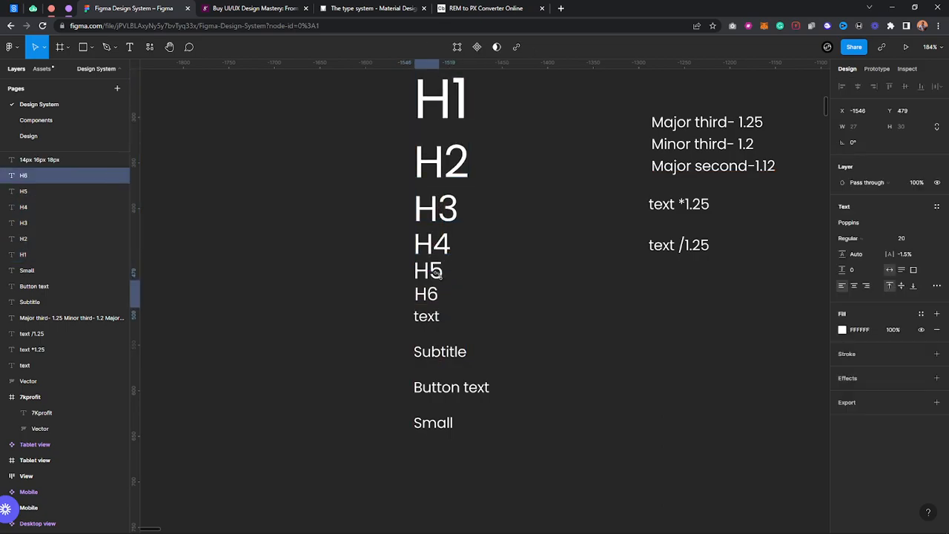
Step: Move the H1–H6 headings up slightly together to leave a gap above the text label
{"action": "left_click", "coordinate": [379, 128]}
{"action": "left_click_drag", "start_coordinate": [384, 70], "coordinate": [447, 267]}
{"action": "left_click", "coordinate": [489, 307]}
Step: Set the Subtitle font size to 12.8 by dividing 16 by 1.25
{"action": "left_click", "coordinate": [430, 319]}
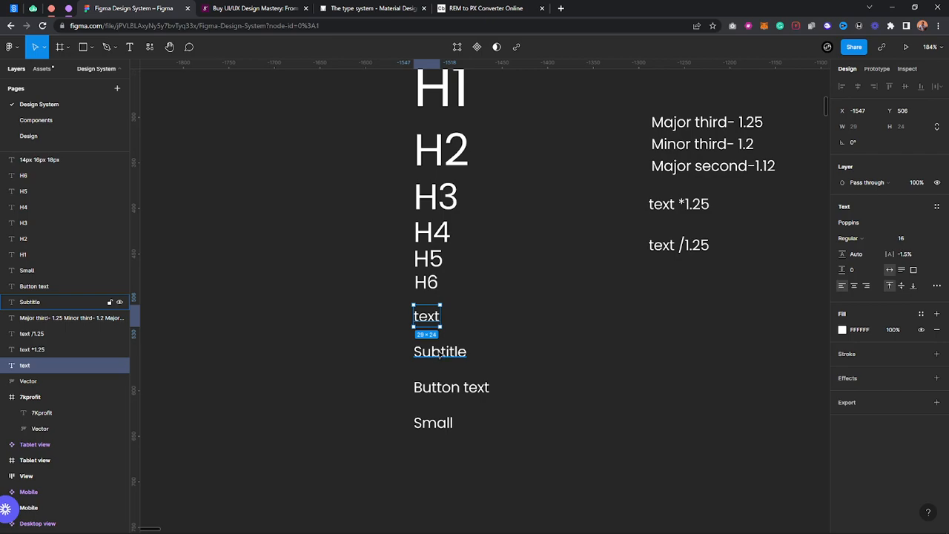
{"action": "left_click", "coordinate": [447, 353]}
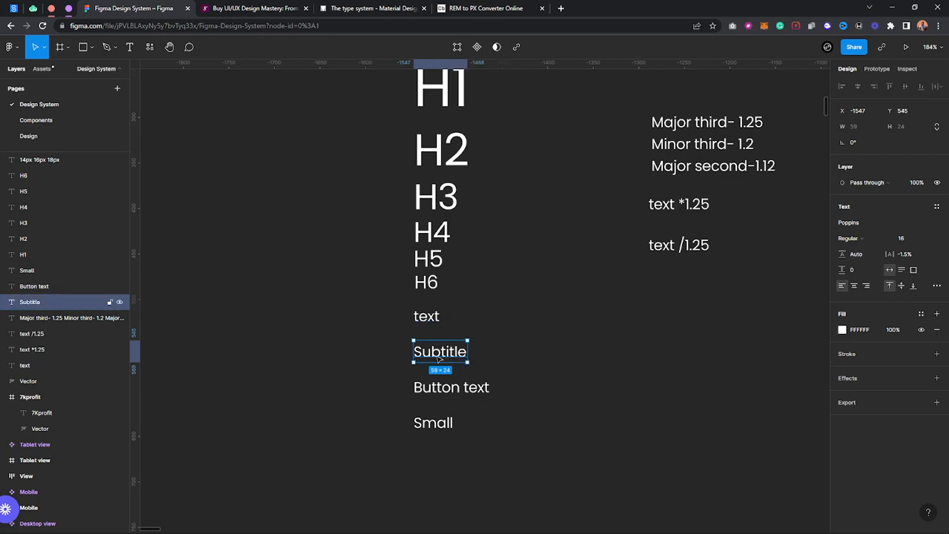
{"action": "left_click", "coordinate": [924, 239]}
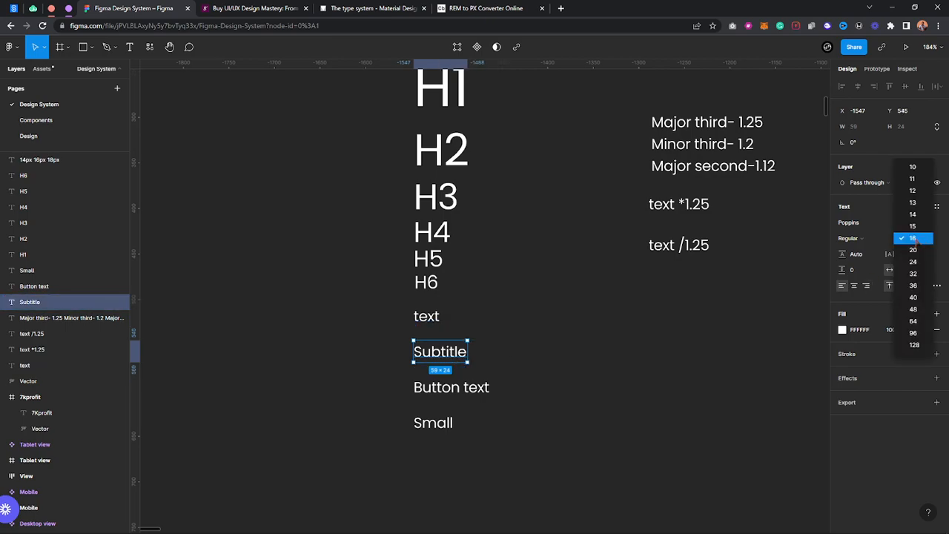
{"action": "left_click", "coordinate": [607, 349]}
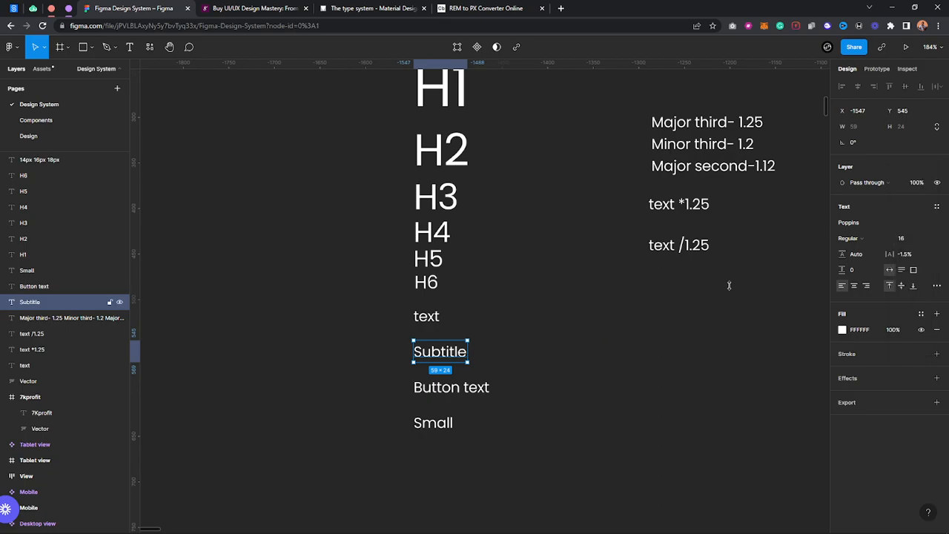
{"action": "left_click", "coordinate": [907, 243]}
{"action": "type", "text": "16/1.25"}
{"action": "key", "text": "Return"}
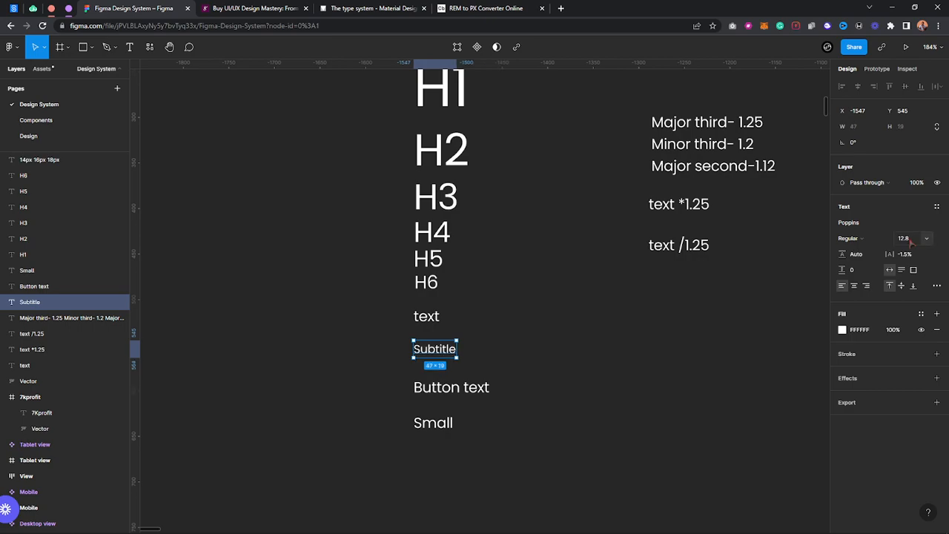
Step: Set the Button text font size to 13.33 by dividing 16 by the minor third ratio of 1.2
{"action": "left_click", "coordinate": [438, 394]}
{"action": "left_click", "coordinate": [917, 237]}
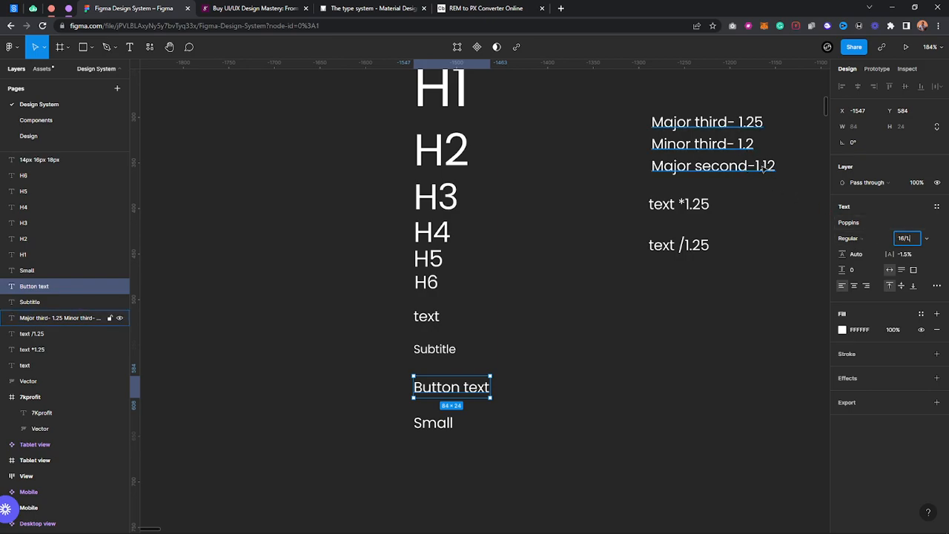
{"action": "key", "text": "Return"}
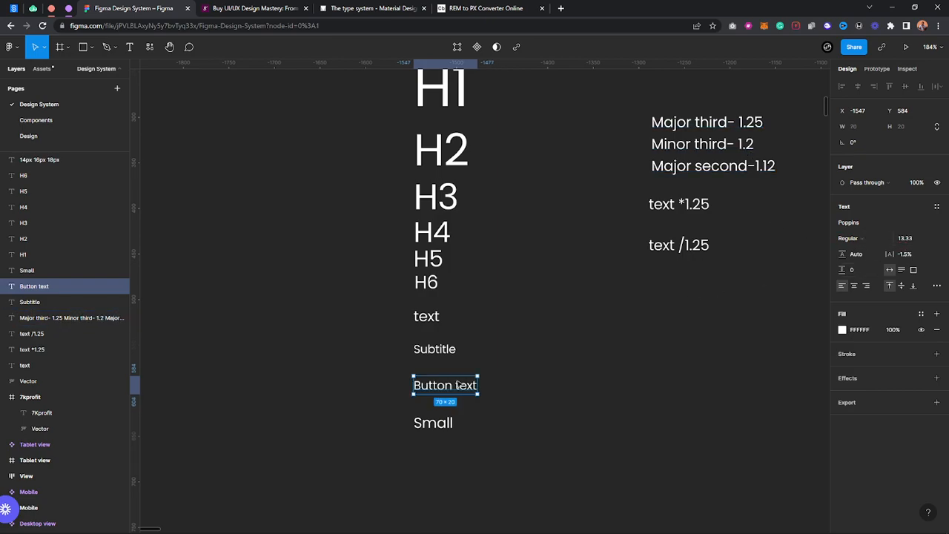
Step: Set the Small label's font size to 10.24 by dividing 16 by 1.25 and dividing the result by 1.25 again
{"action": "left_click", "coordinate": [427, 426]}
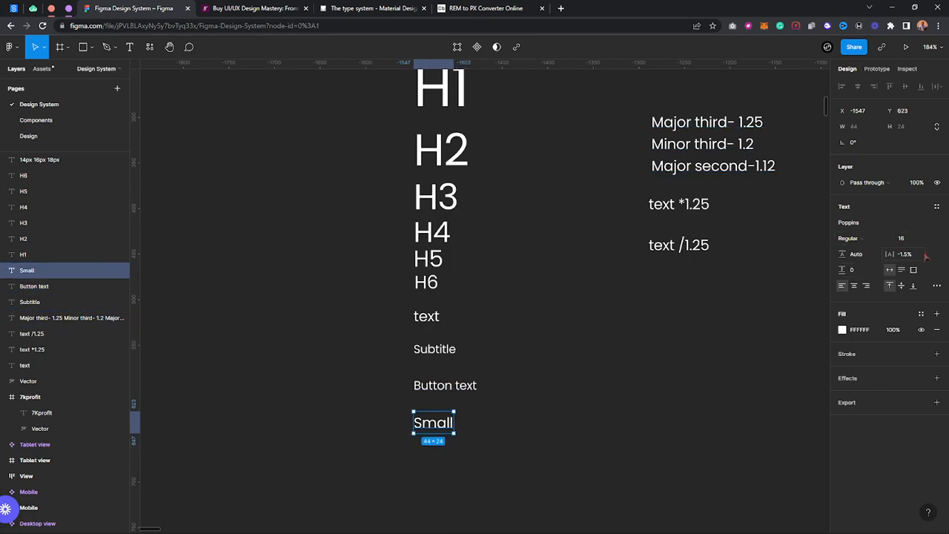
{"action": "left_click", "coordinate": [905, 238]}
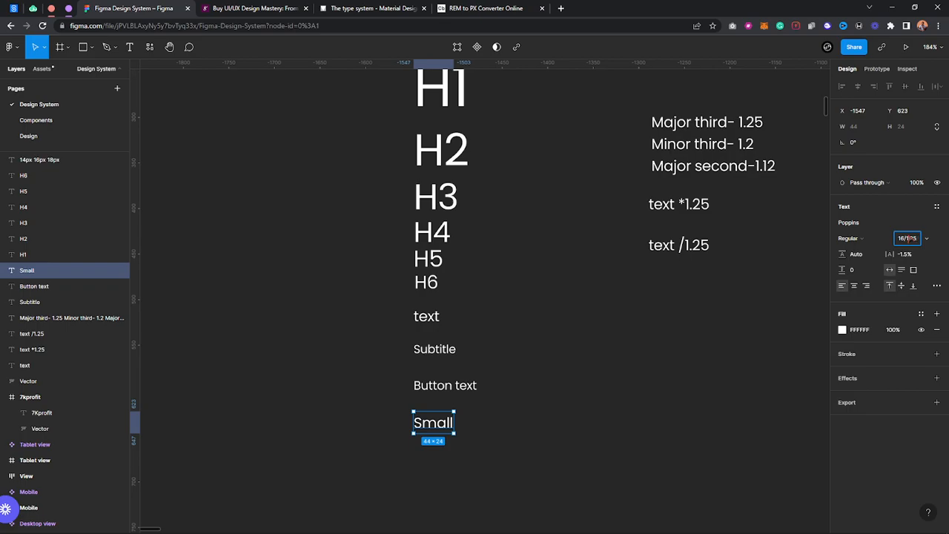
{"action": "key", "text": "Return"}
{"action": "left_click", "coordinate": [913, 239]}
{"action": "left_click", "coordinate": [913, 238]}
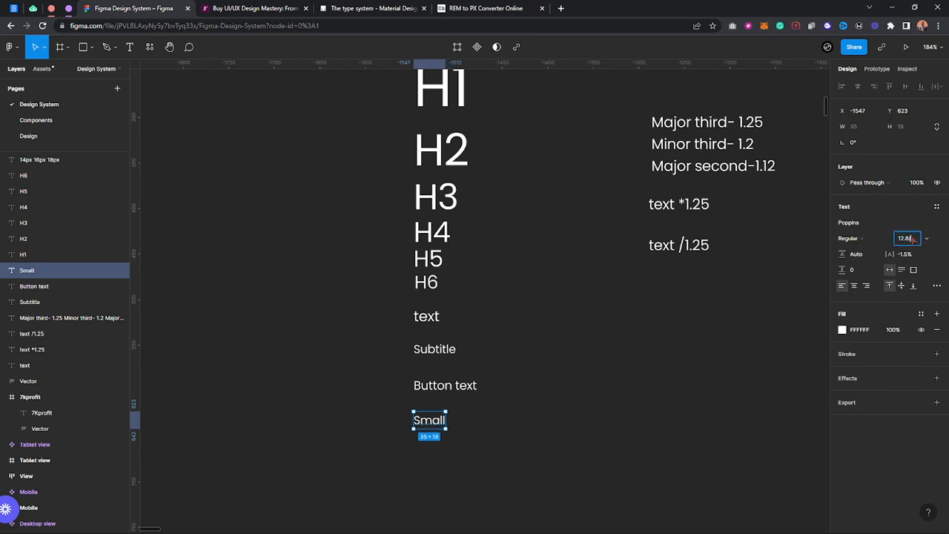
{"action": "type", "text": "/1.25"}
{"action": "key", "text": "Return"}
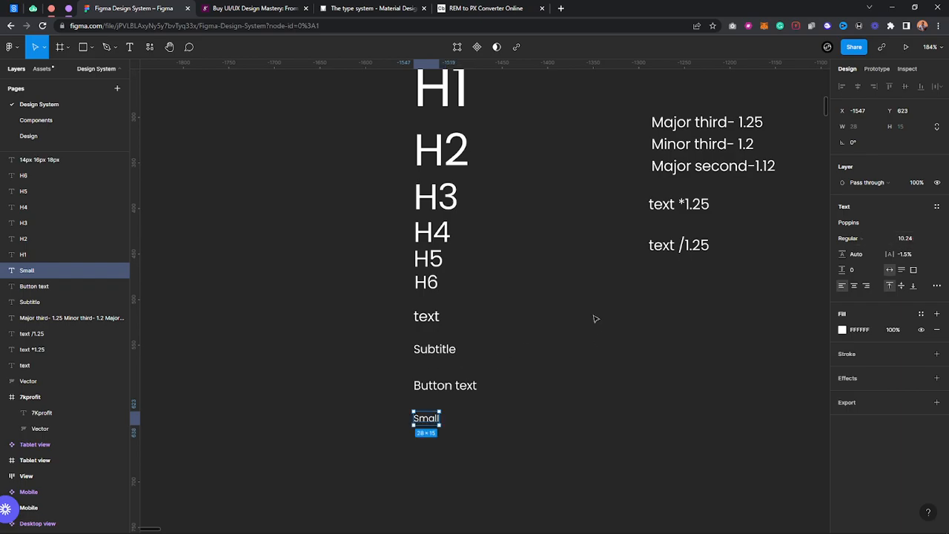
Step: Delete the scale ratio notes and the text *1.25 and text /1.25 formulas beside the headings
{"action": "scroll", "coordinate": [639, 213], "scroll_direction": "up", "scroll_amount": 1}
{"action": "left_click_drag", "start_coordinate": [663, 117], "coordinate": [713, 317]}
{"action": "key", "text": "Delete"}
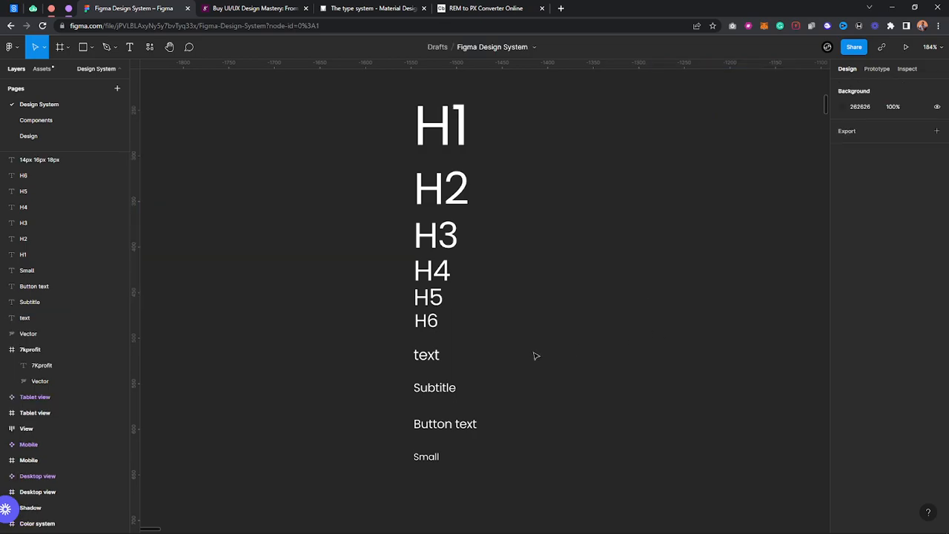
Step: Tidy up the labels from H1 to Small together, and undo the horizontal spacing change
{"action": "left_click", "coordinate": [440, 458], "text": "shift"}
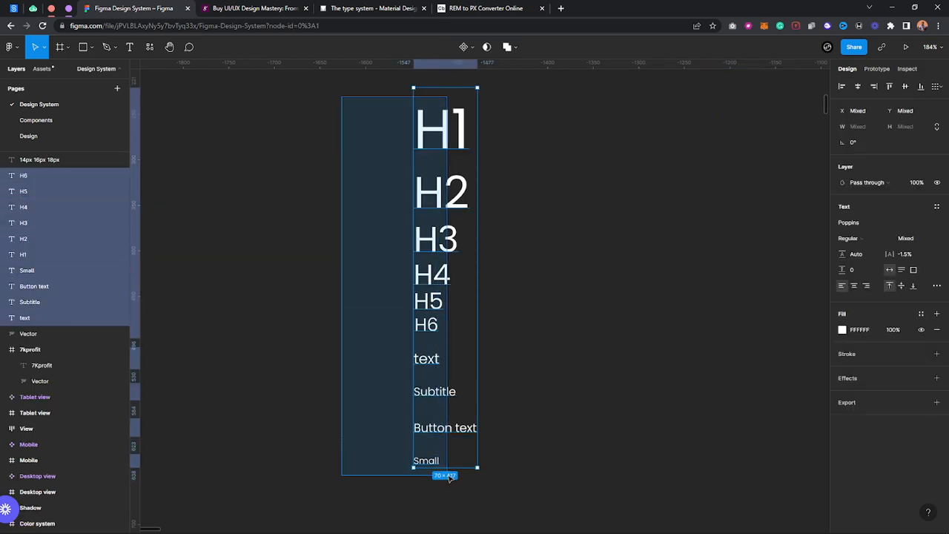
{"action": "left_click", "coordinate": [937, 86]}
{"action": "left_click", "coordinate": [872, 106]}
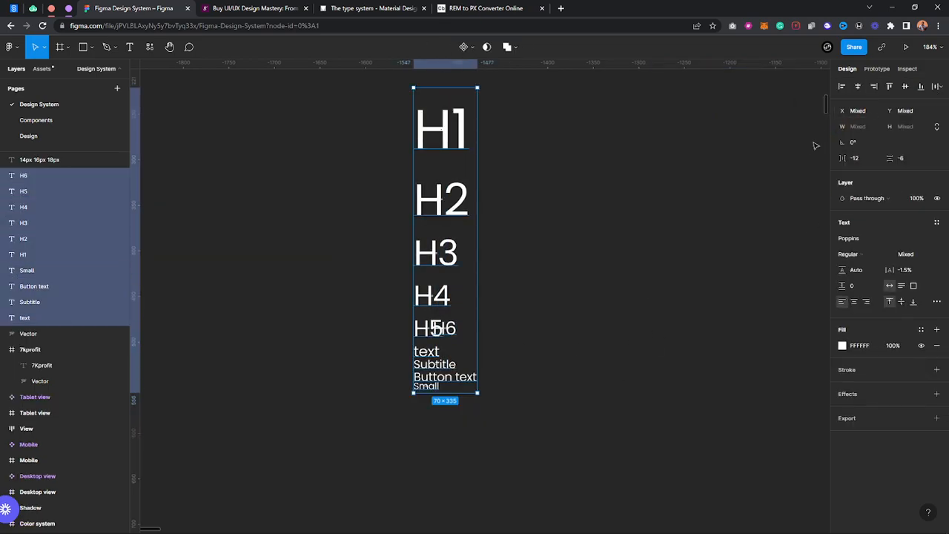
{"action": "left_click_drag", "start_coordinate": [842, 158], "coordinate": [876, 161]}
{"action": "key", "text": "ctrl+z"}
{"action": "left_click", "coordinate": [513, 402]}
Step: Move H6 directly below H5 in the column and shift the H1–H5 headings up slightly to make room
{"action": "left_click", "coordinate": [454, 334]}
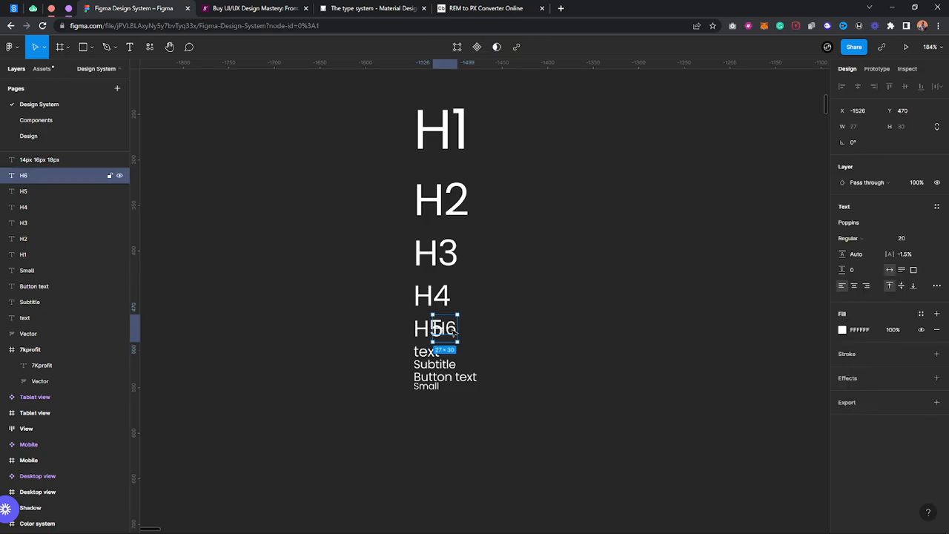
{"action": "left_click", "coordinate": [451, 345]}
{"action": "left_click", "coordinate": [454, 332]}
{"action": "left_click_drag", "start_coordinate": [454, 332], "coordinate": [434, 350]}
{"action": "left_click_drag", "start_coordinate": [401, 121], "coordinate": [443, 317]}
Step: Distribute all labels from H1 to Small evenly in one column with a vertical spacing of 15
{"action": "left_click_drag", "start_coordinate": [364, 94], "coordinate": [478, 455]}
{"action": "left_click", "coordinate": [936, 86]}
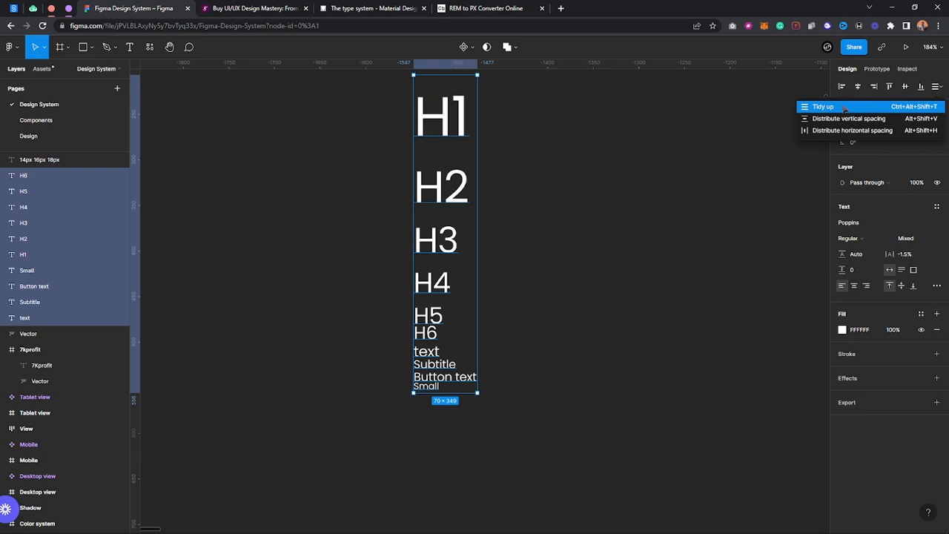
{"action": "left_click", "coordinate": [835, 115]}
{"action": "left_click_drag", "start_coordinate": [842, 158], "coordinate": [863, 163]}
{"action": "scroll", "coordinate": [478, 202], "scroll_direction": "down", "scroll_amount": 2}
{"action": "scroll", "coordinate": [478, 202], "scroll_direction": "down", "scroll_amount": 1}
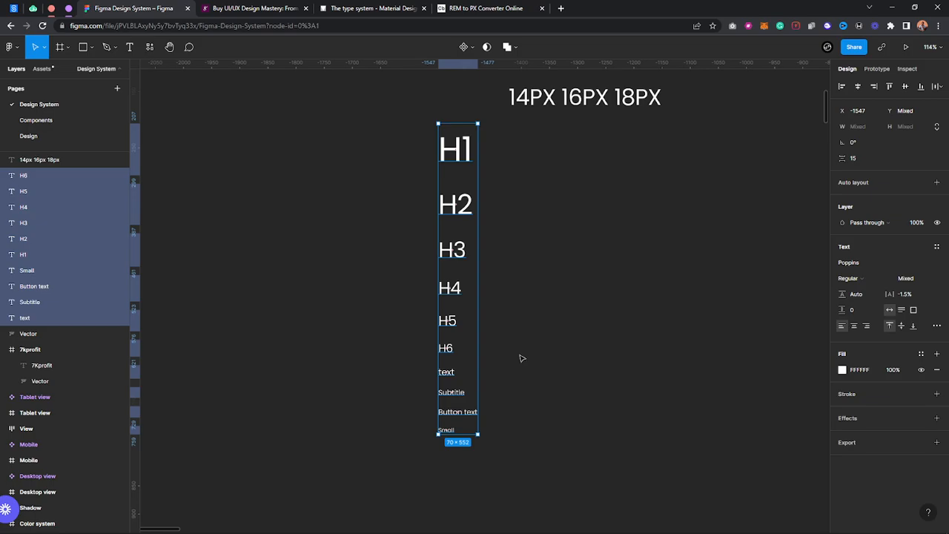
{"action": "left_click", "coordinate": [525, 328]}
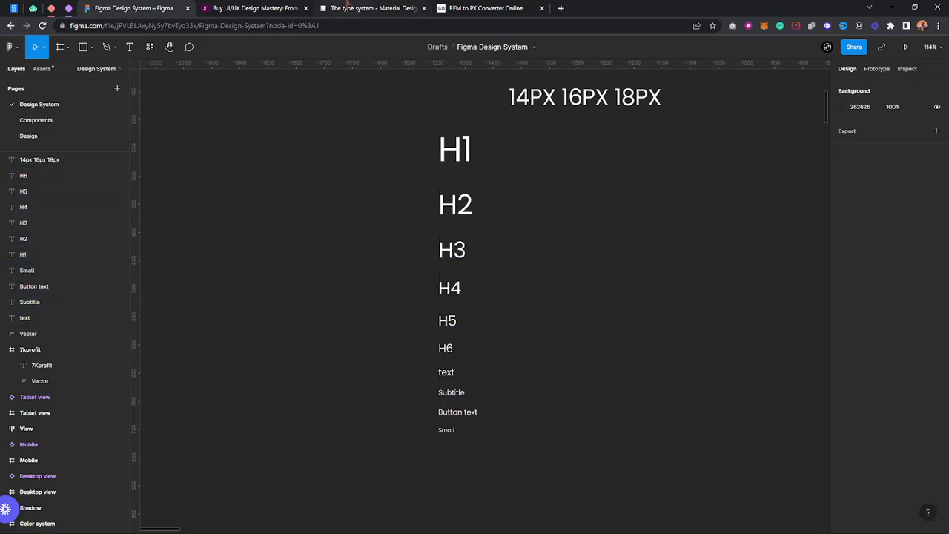
Step: Compare the heading and text sizes in Figma with the Material Design example type scale table
{"action": "left_click", "coordinate": [346, 5]}
{"action": "scroll", "coordinate": [344, 317], "scroll_direction": "down", "scroll_amount": 2}
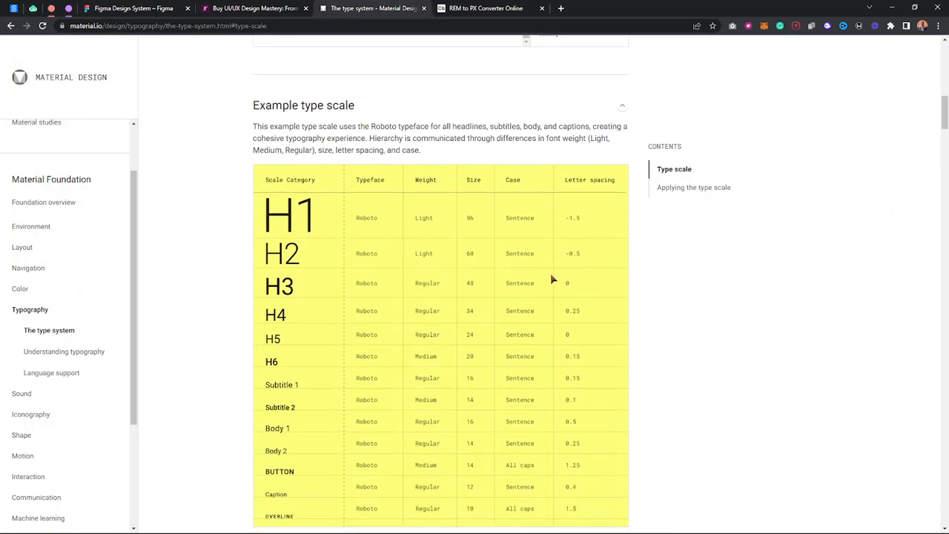
{"action": "left_click", "coordinate": [160, 6]}
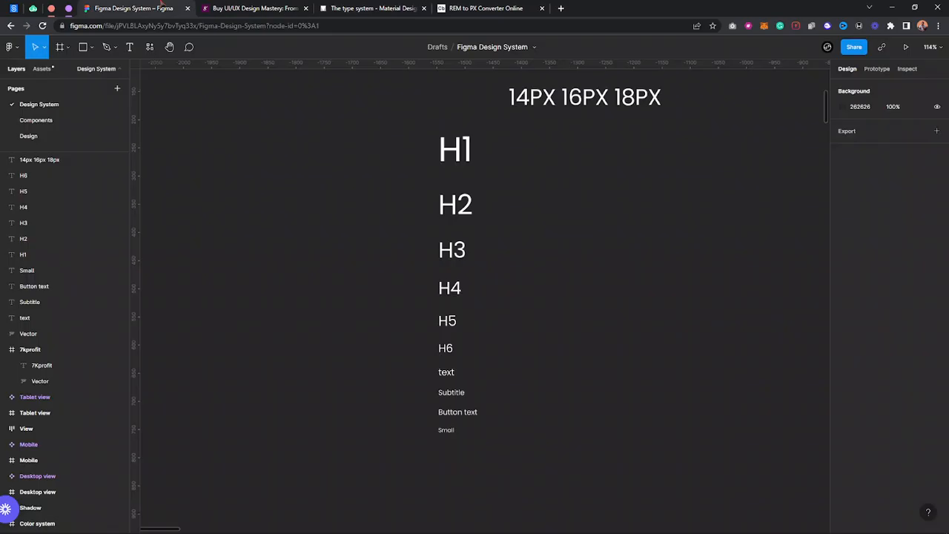
{"action": "left_click", "coordinate": [455, 152]}
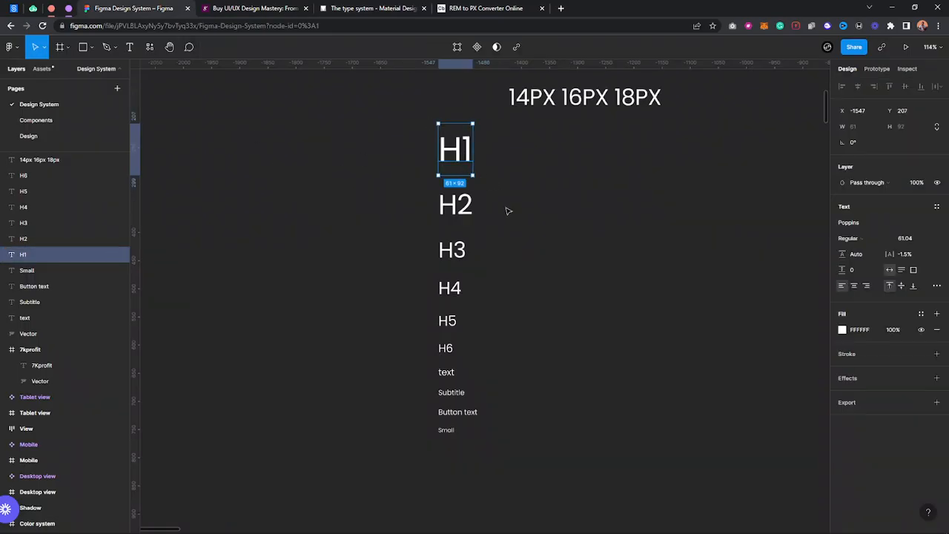
{"action": "left_click", "coordinate": [546, 236]}
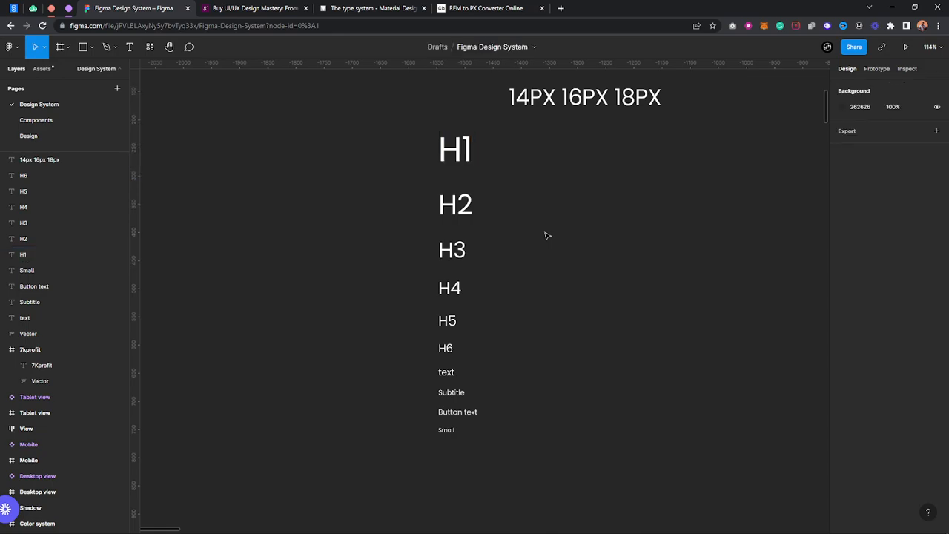
{"action": "scroll", "coordinate": [546, 236], "scroll_direction": "up", "scroll_amount": 4}
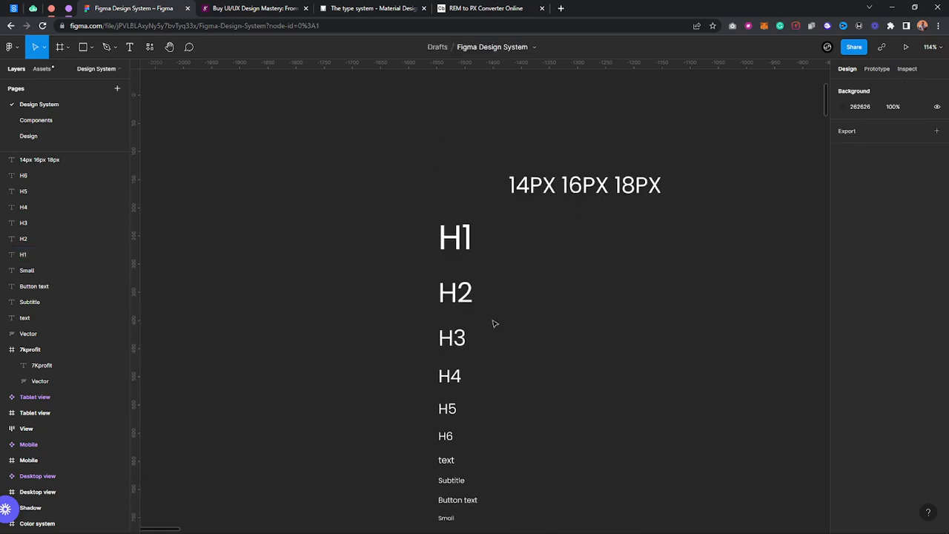
{"action": "left_click", "coordinate": [375, 7]}
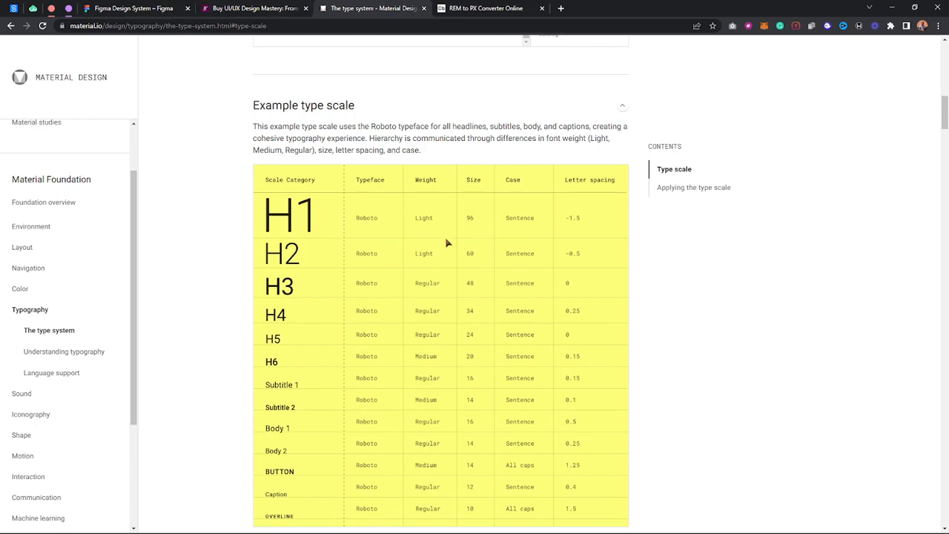
{"action": "left_click", "coordinate": [166, 6]}
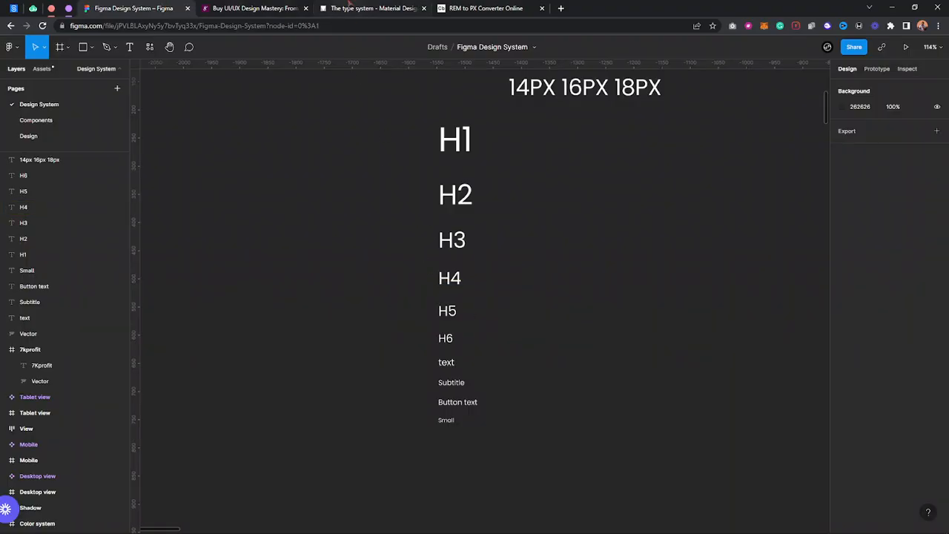
{"action": "left_click", "coordinate": [349, 8]}
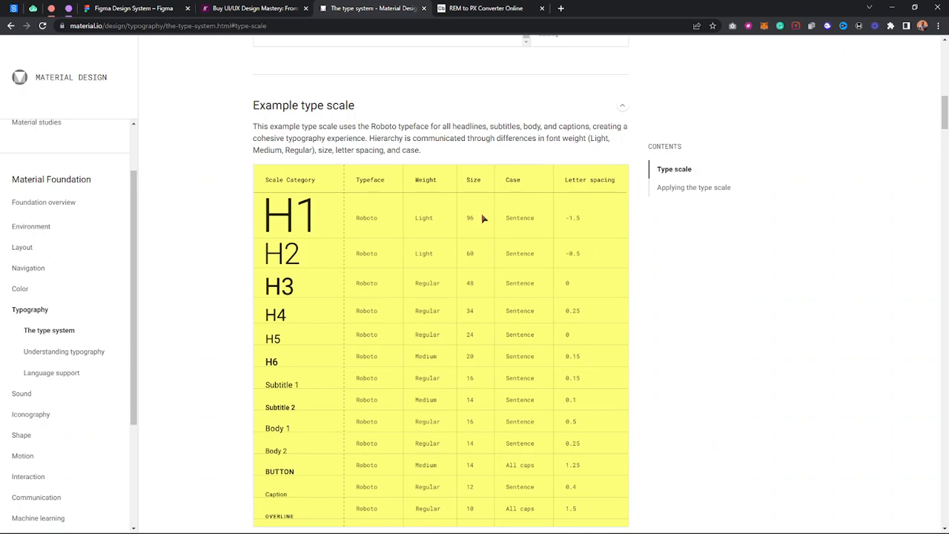
{"action": "left_click", "coordinate": [160, 8]}
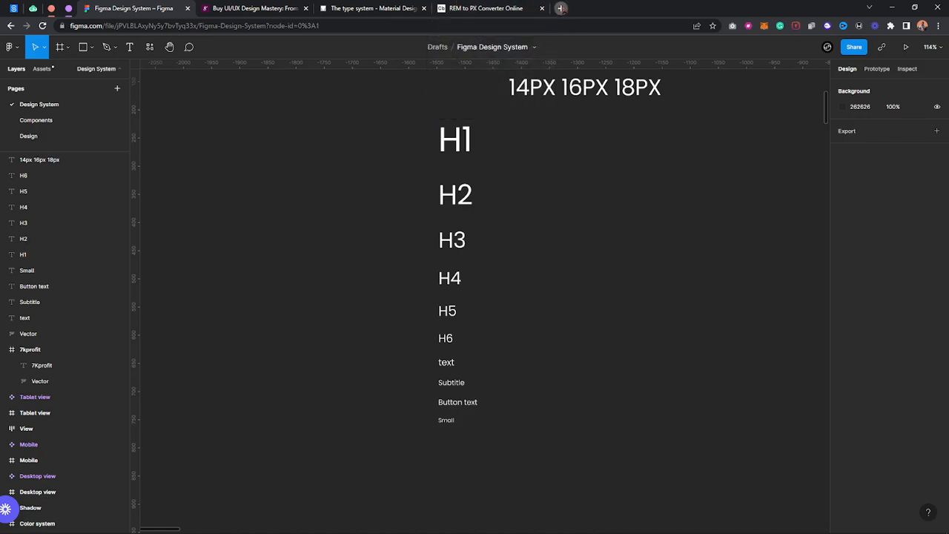
Step: Search Google for "type scale" in a new browser tab
{"action": "left_click", "coordinate": [560, 8]}
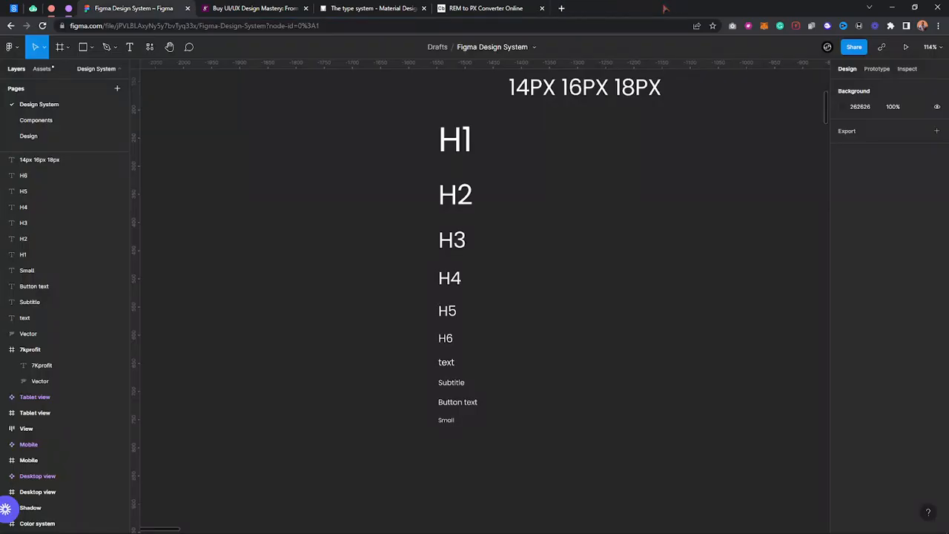
{"action": "key", "text": "ctrl+w"}
{"action": "left_click", "coordinate": [560, 8]}
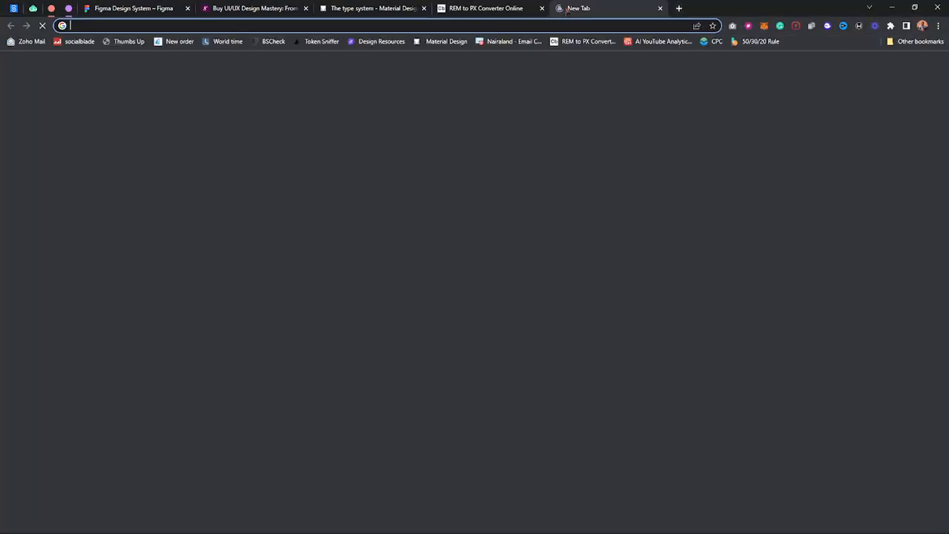
{"action": "type", "text": "typescla"}
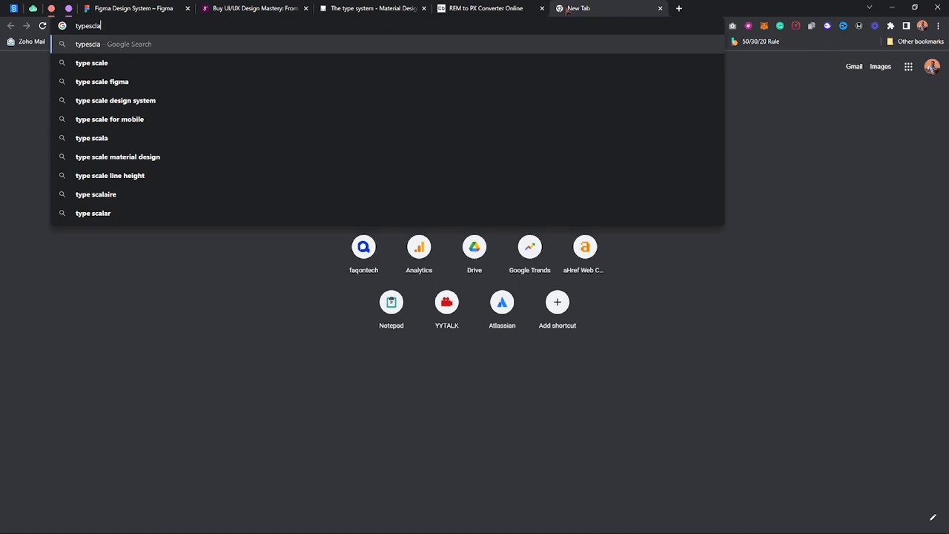
{"action": "key", "text": "BackSpace"}
{"action": "key", "text": "BackSpace"}
{"action": "key", "text": "BackSpace"}
{"action": "key", "text": "BackSpace"}
{"action": "type", "text": "scale"}
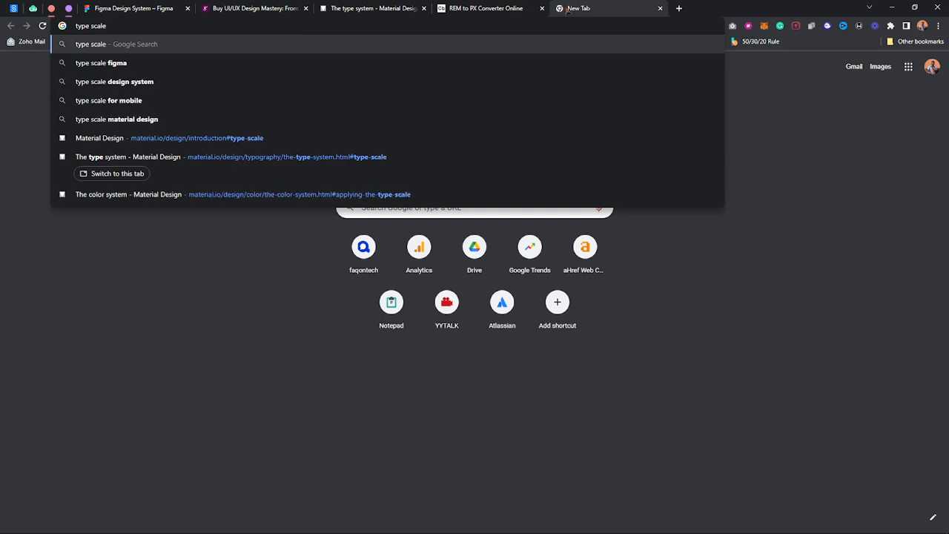
{"action": "key", "text": "Return"}
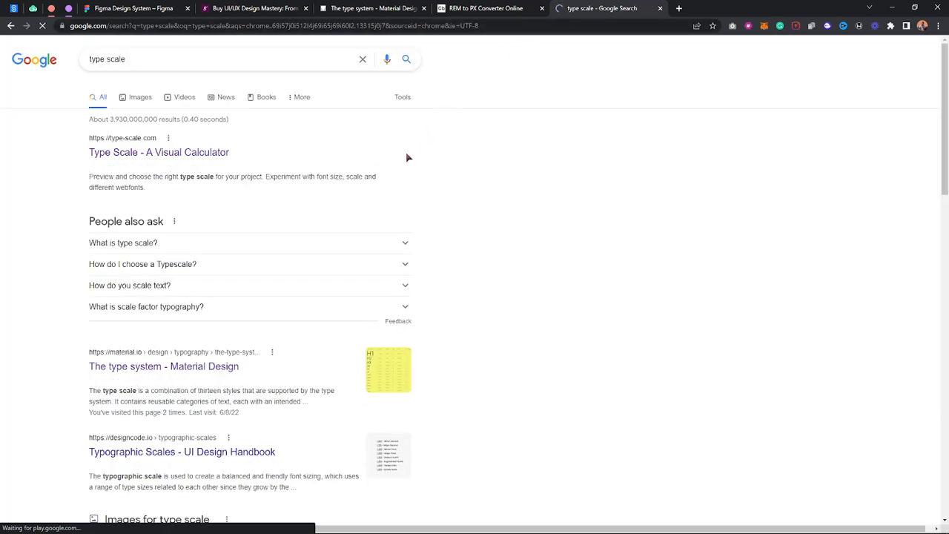
Step: Look through the type scale search results, then close them and return to the Figma design system
{"action": "scroll", "coordinate": [406, 157], "scroll_direction": "down", "scroll_amount": 5}
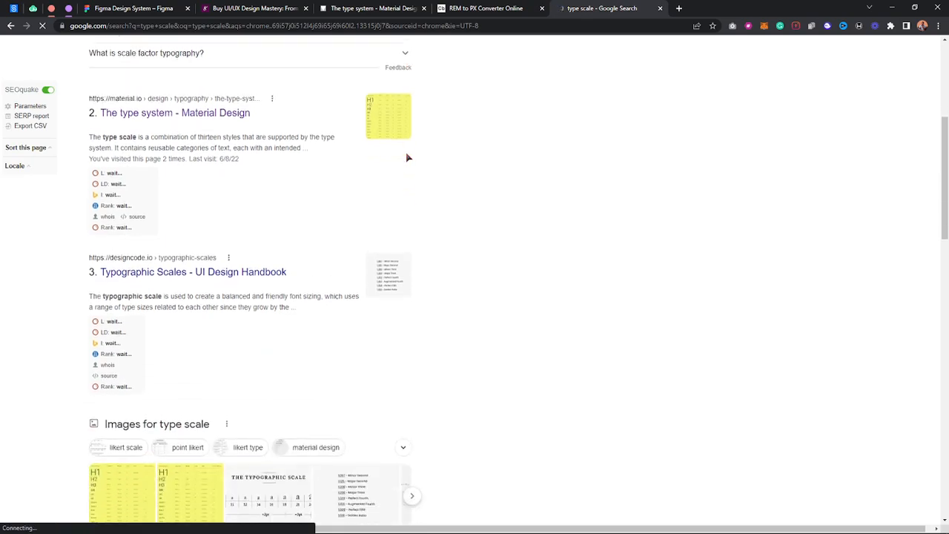
{"action": "scroll", "coordinate": [407, 157], "scroll_direction": "down", "scroll_amount": 3}
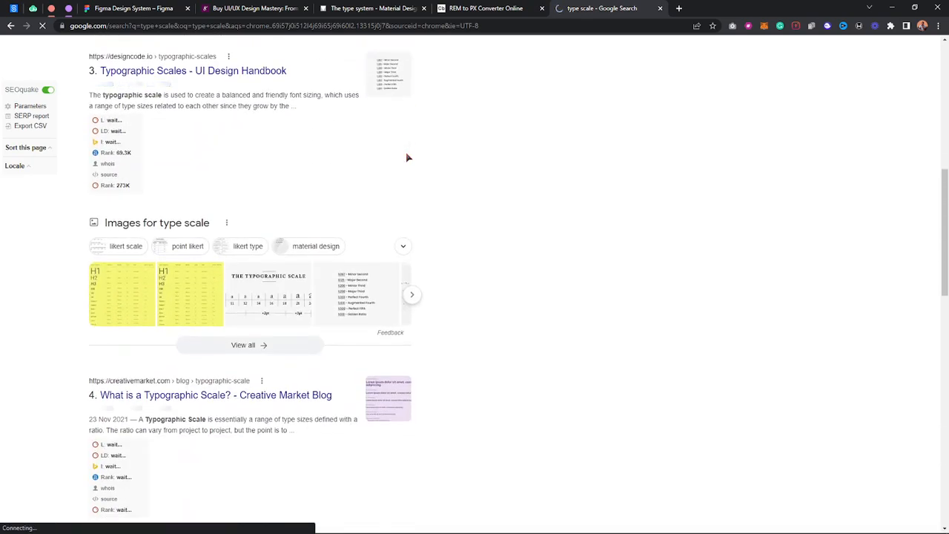
{"action": "scroll", "coordinate": [407, 157], "scroll_direction": "down", "scroll_amount": 4}
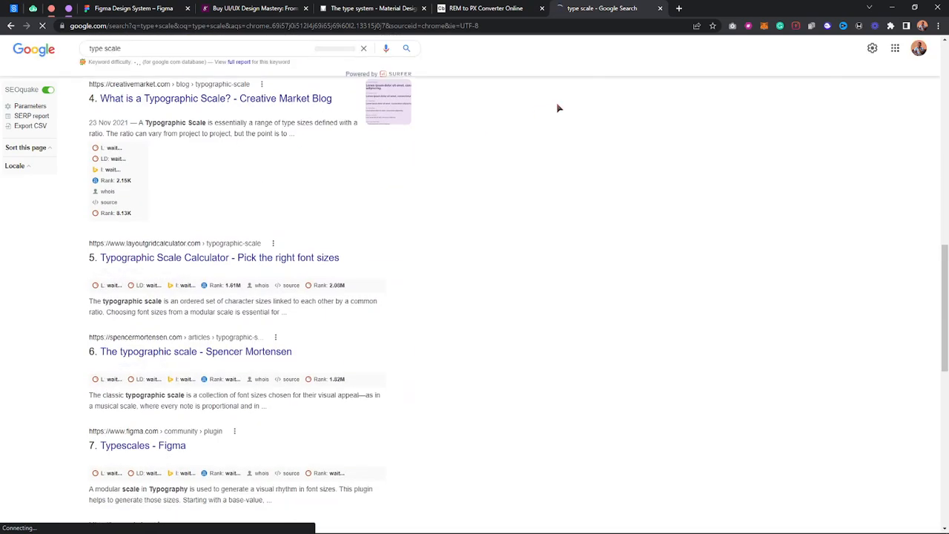
{"action": "left_click", "coordinate": [659, 9]}
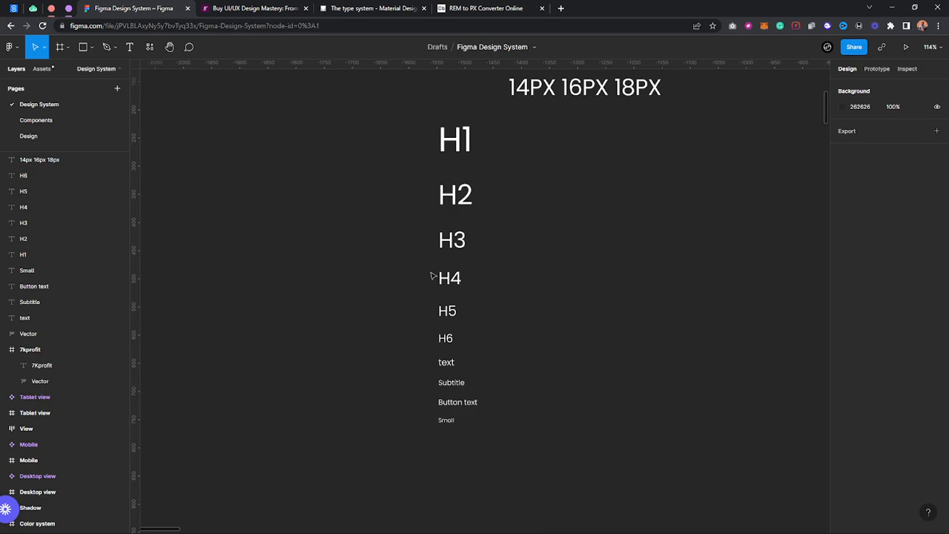
Step: Set the font weight of the H1–H6 headings to SemiBold
{"action": "left_click", "coordinate": [458, 142]}
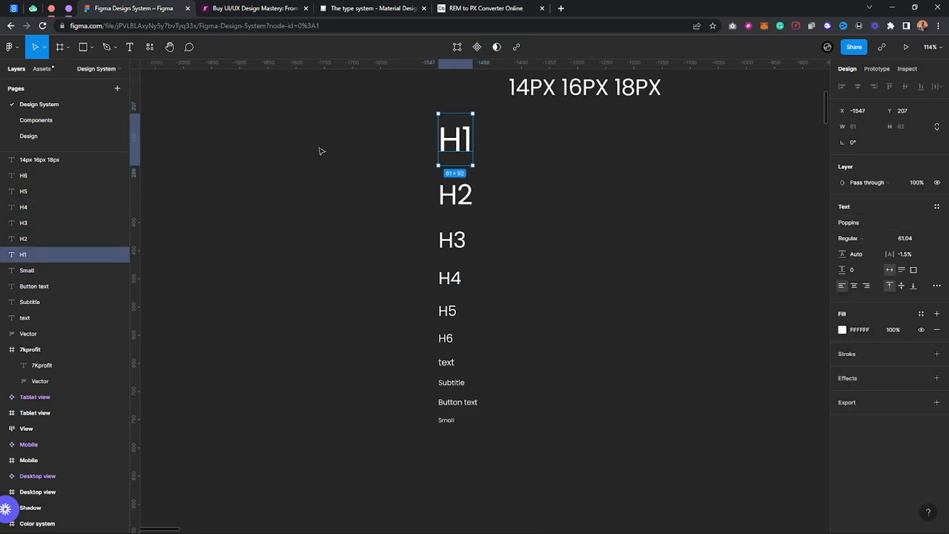
{"action": "left_click", "coordinate": [365, 124]}
{"action": "left_click_drag", "start_coordinate": [365, 124], "coordinate": [468, 349]}
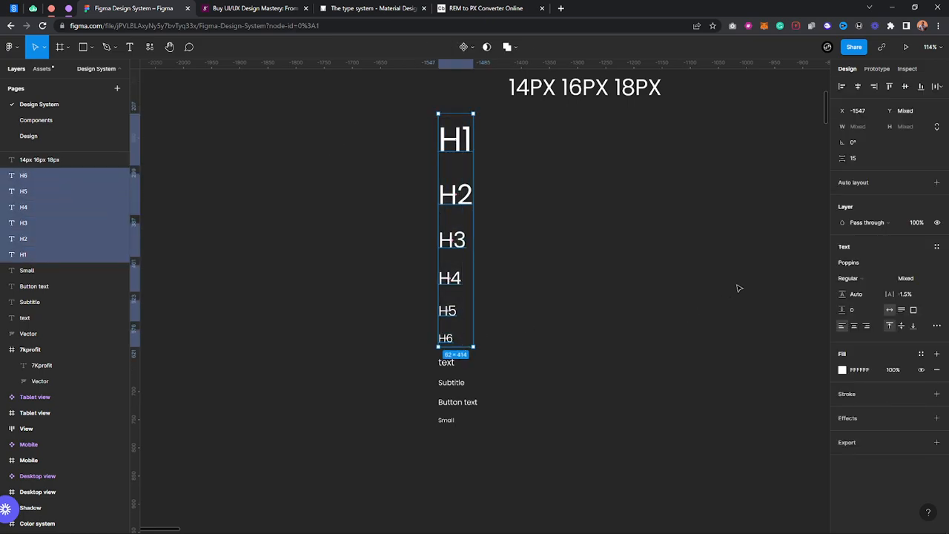
{"action": "left_click", "coordinate": [855, 279]}
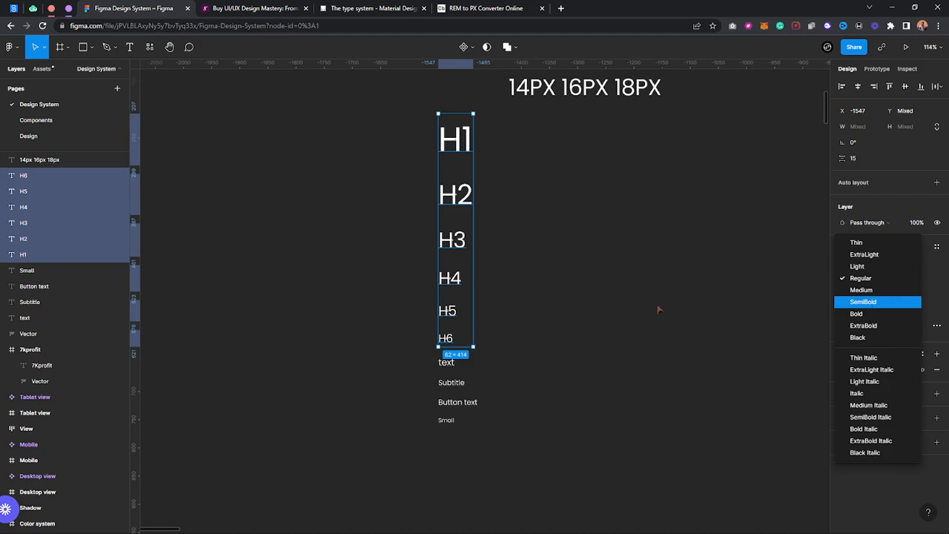
{"action": "key", "text": "Return"}
{"action": "left_click", "coordinate": [420, 378]}
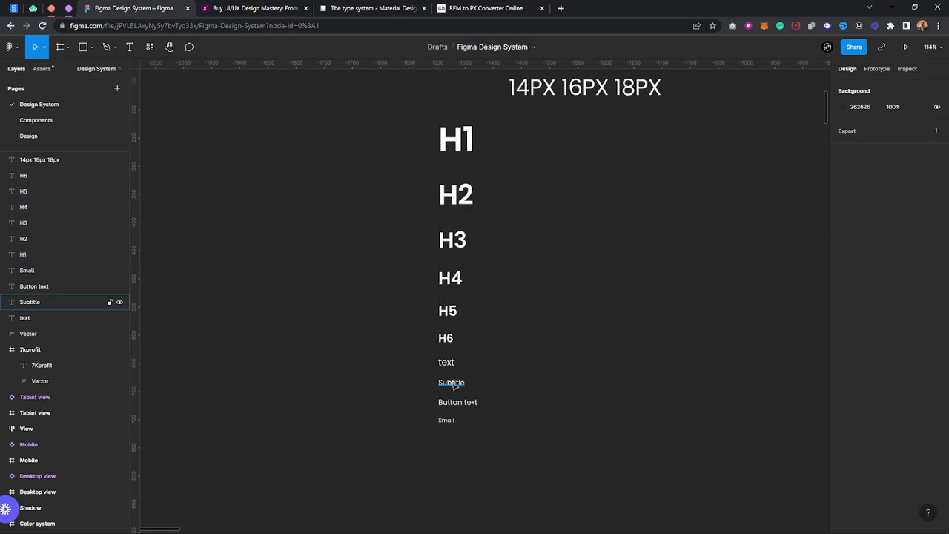
Step: Set the letter case of the "Button text" sample to uppercase in its type settings
{"action": "left_click", "coordinate": [455, 405]}
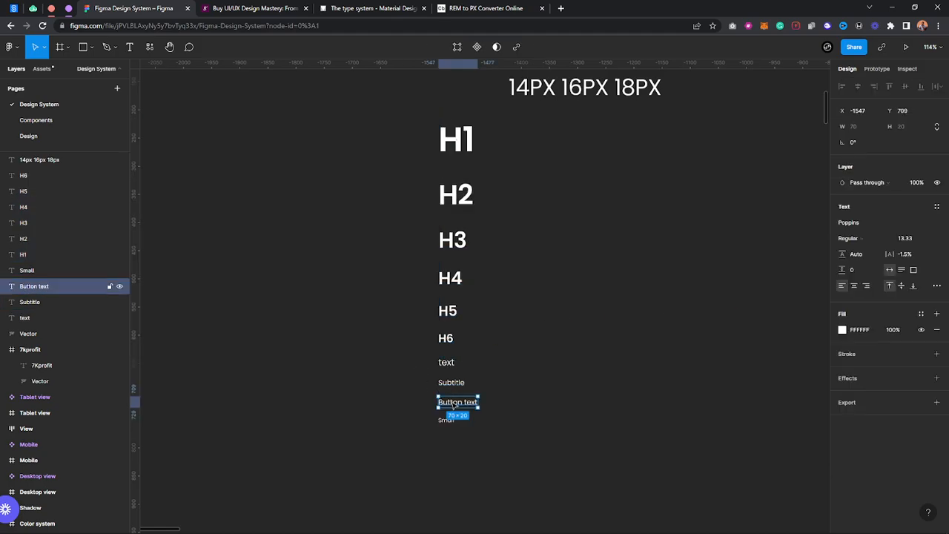
{"action": "left_click", "coordinate": [862, 240]}
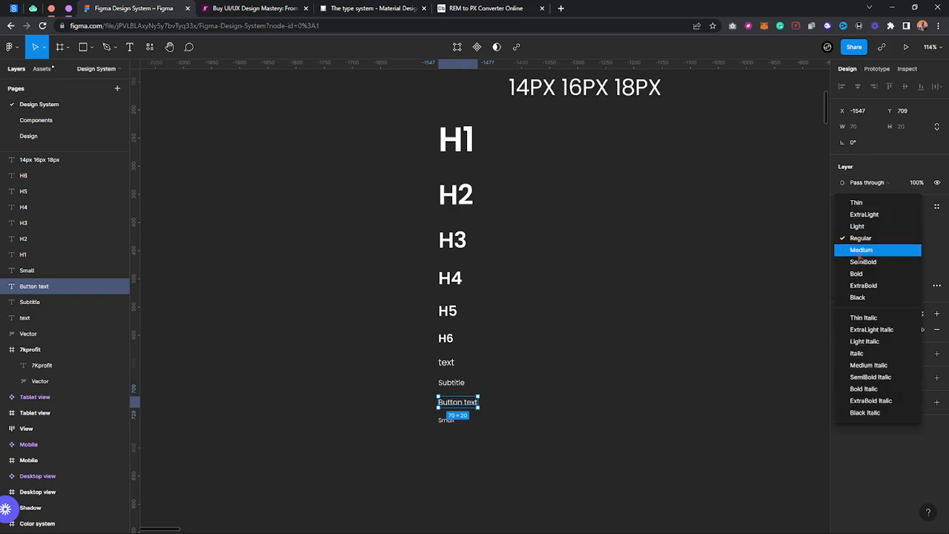
{"action": "left_click", "coordinate": [805, 272]}
{"action": "left_click", "coordinate": [936, 285]}
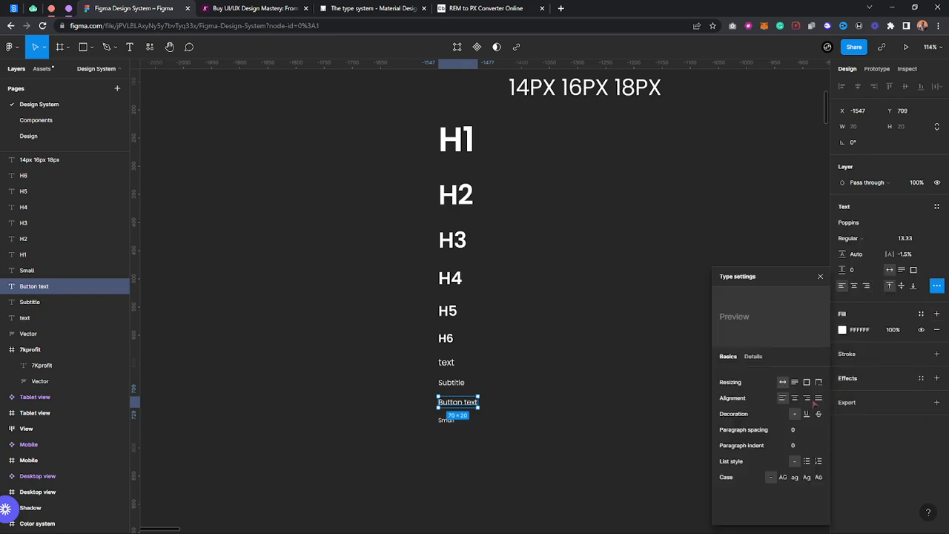
{"action": "left_click", "coordinate": [782, 477]}
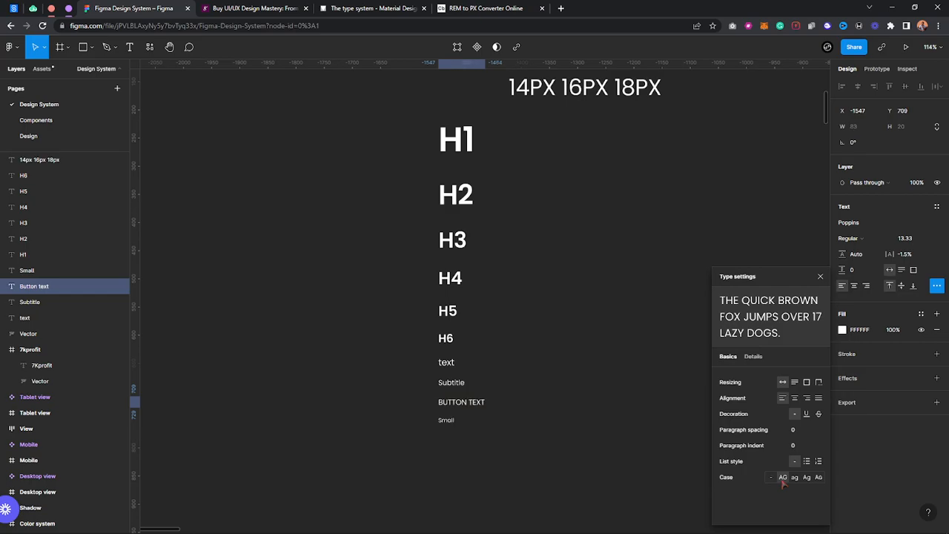
{"action": "left_click", "coordinate": [820, 276]}
{"action": "left_click", "coordinate": [450, 437]}
{"action": "left_click", "coordinate": [445, 424]}
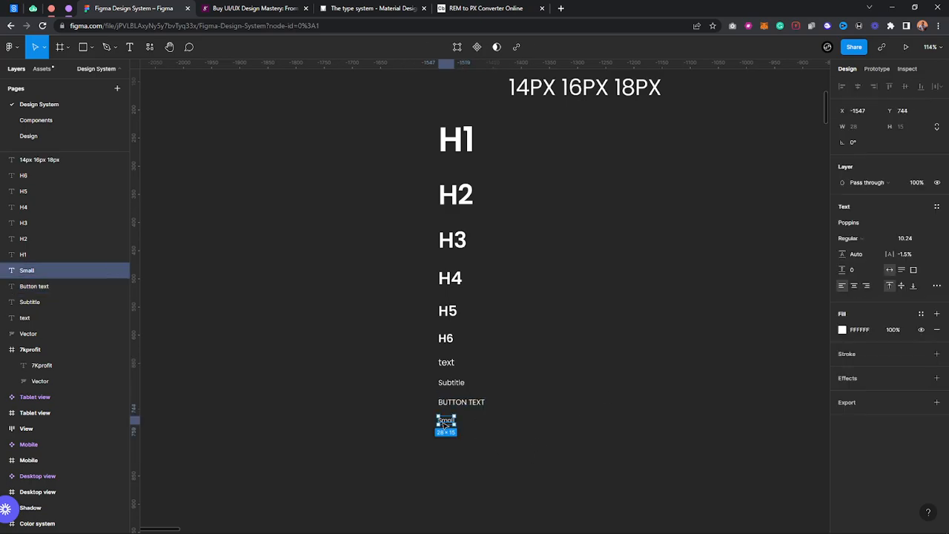
Step: Create a text style named "H1" from the H1 heading
{"action": "left_click", "coordinate": [445, 157]}
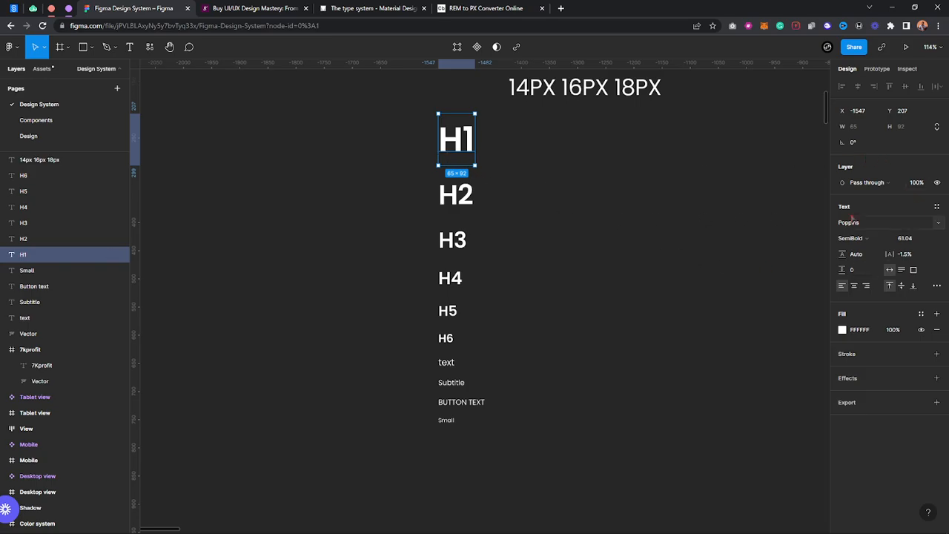
{"action": "left_click", "coordinate": [934, 209]}
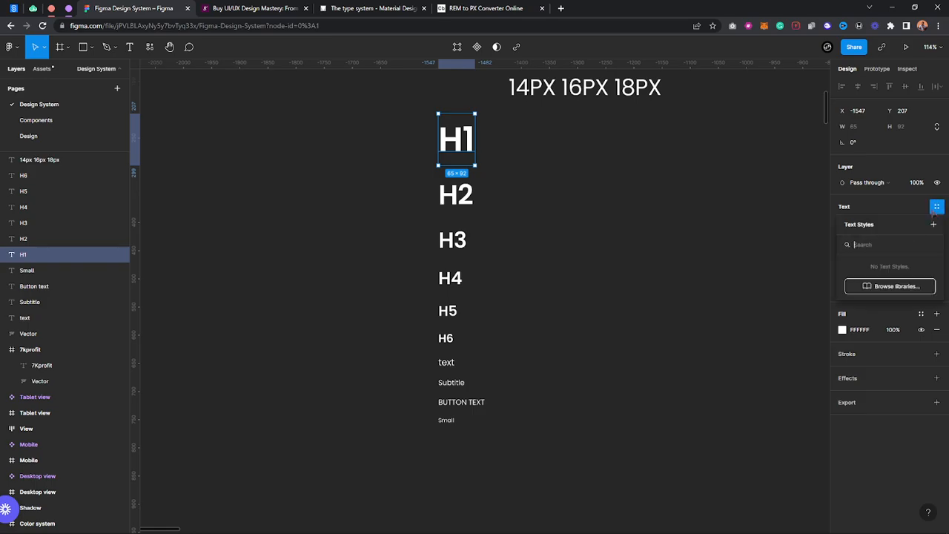
{"action": "left_click", "coordinate": [933, 225]}
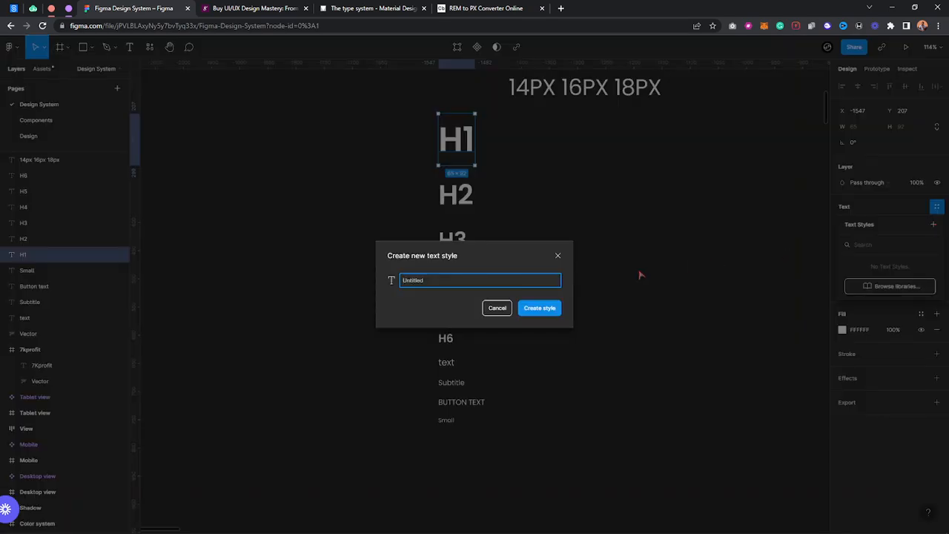
{"action": "type", "text": "H1"}
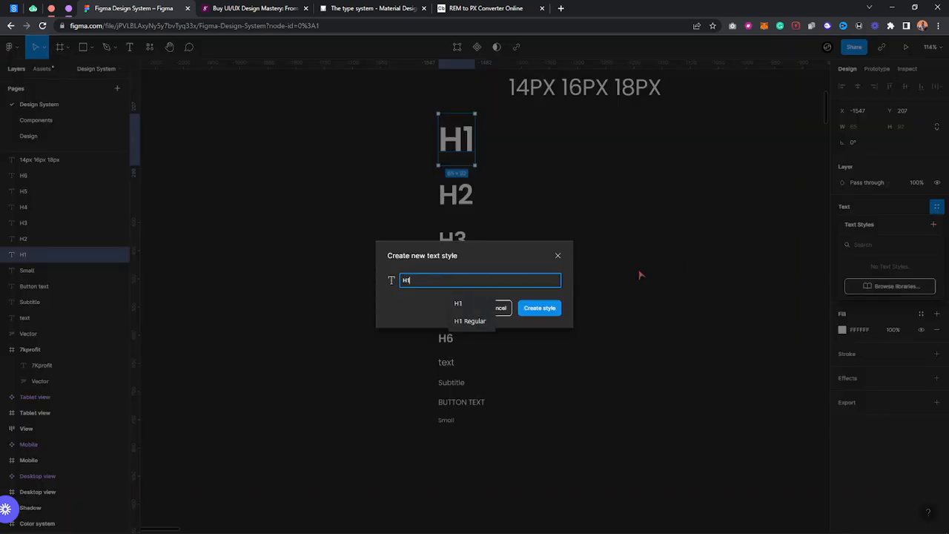
{"action": "key", "text": "Return"}
Step: Create a text style named "H2" from the H2 heading
{"action": "left_click", "coordinate": [453, 202]}
{"action": "left_click", "coordinate": [935, 207]}
{"action": "left_click", "coordinate": [934, 225]}
{"action": "type", "text": "H2"}
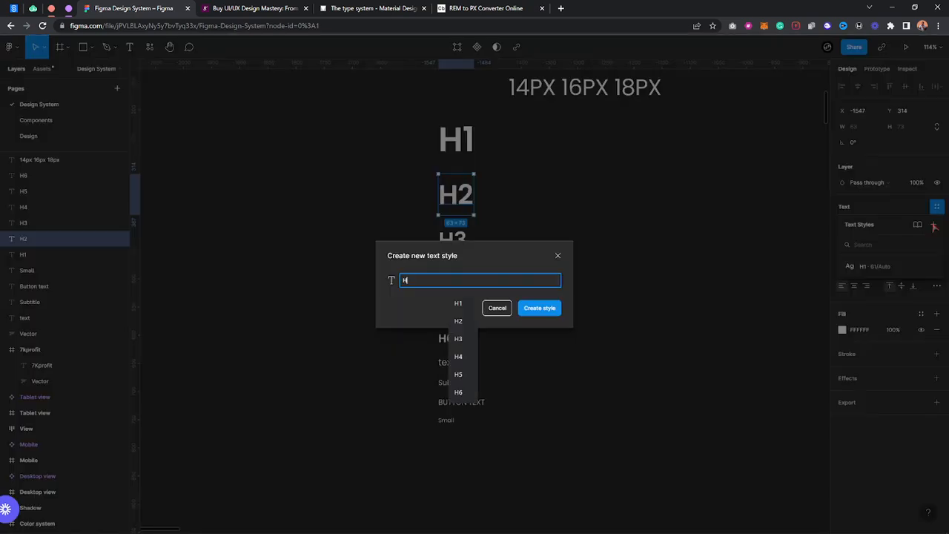
{"action": "key", "text": "Return"}
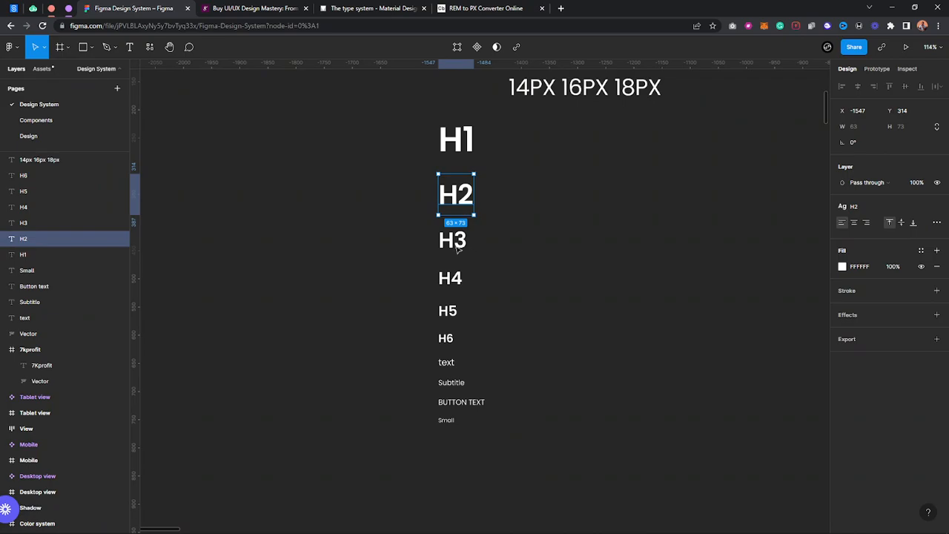
Step: Create a text style named "H3" from the H3 heading
{"action": "left_click", "coordinate": [474, 250]}
{"action": "left_click", "coordinate": [453, 243]}
{"action": "left_click", "coordinate": [935, 210]}
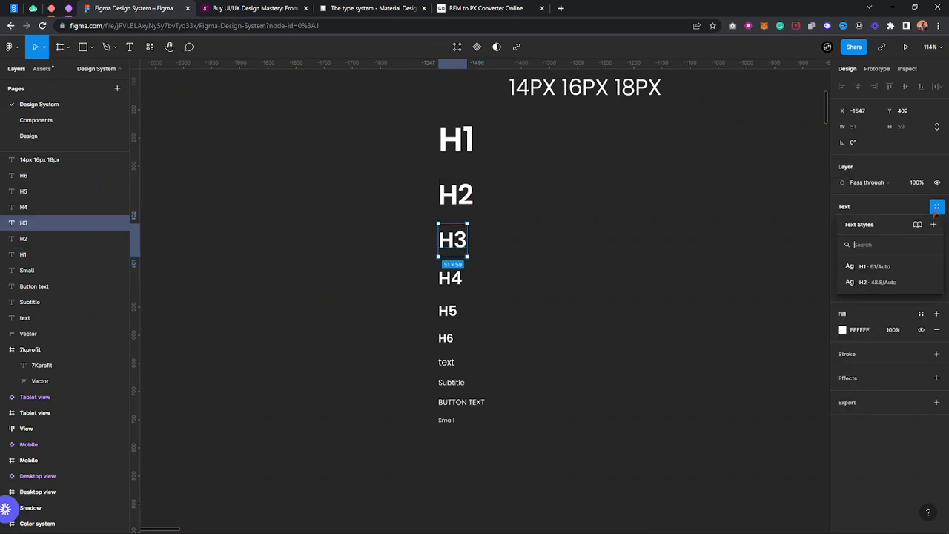
{"action": "left_click", "coordinate": [933, 224]}
{"action": "type", "text": "H3"}
{"action": "key", "text": "Return"}
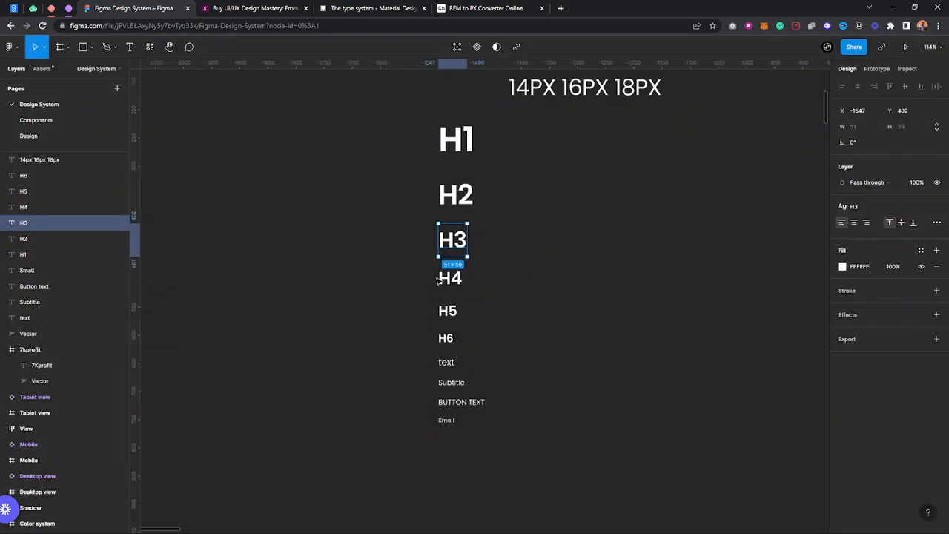
Step: Create a text style named "H4" from the H4 heading
{"action": "left_click", "coordinate": [442, 279]}
{"action": "left_click", "coordinate": [936, 207]}
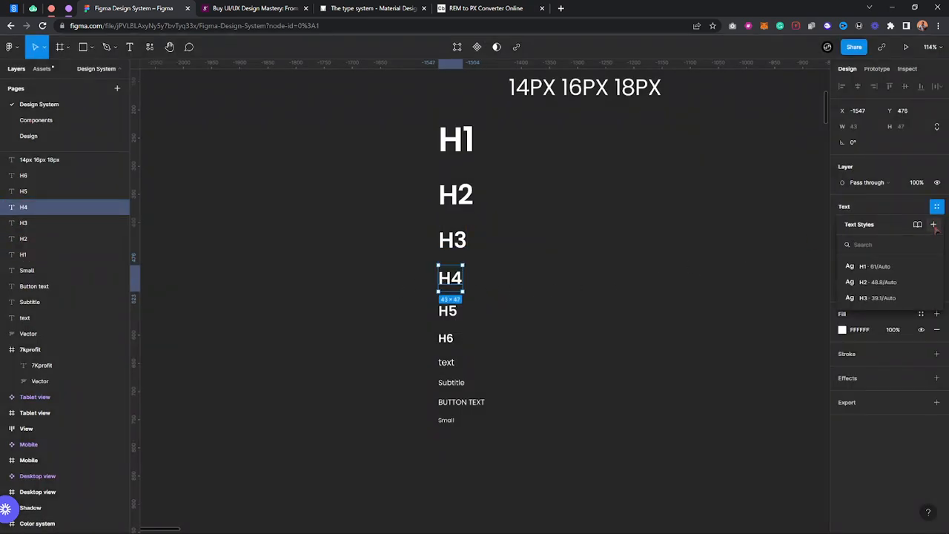
{"action": "left_click", "coordinate": [934, 225]}
{"action": "type", "text": "H4"}
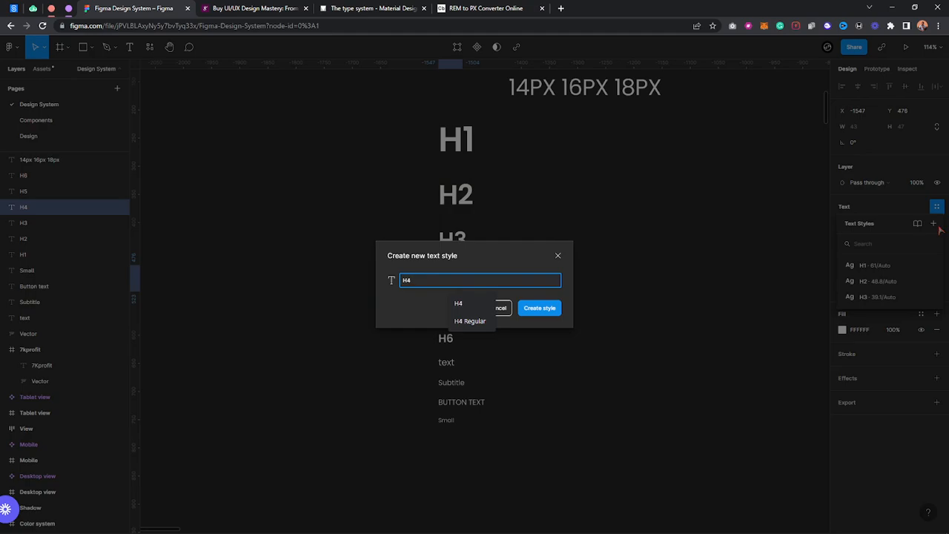
{"action": "key", "text": "Return"}
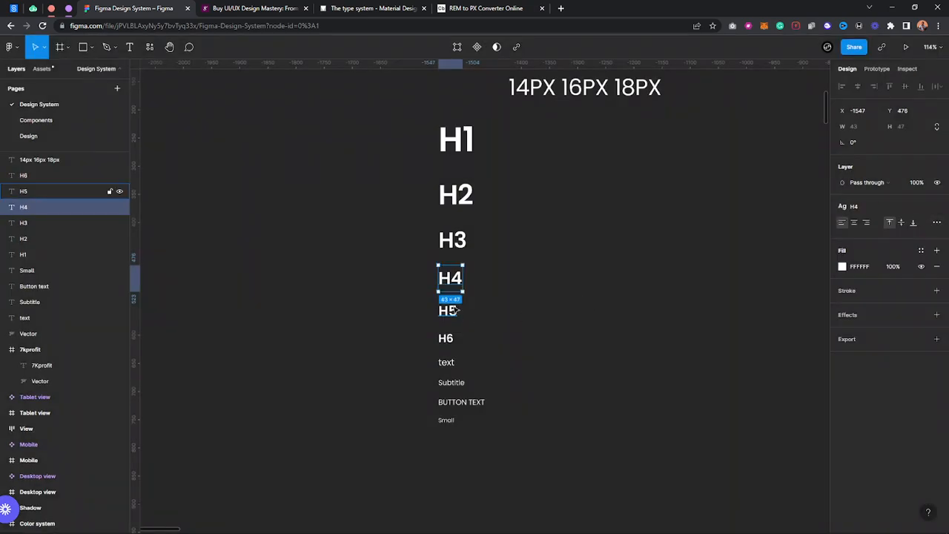
Step: Create a text style named "H5" from the H5 heading
{"action": "left_click", "coordinate": [74, 191]}
{"action": "left_click", "coordinate": [936, 206]}
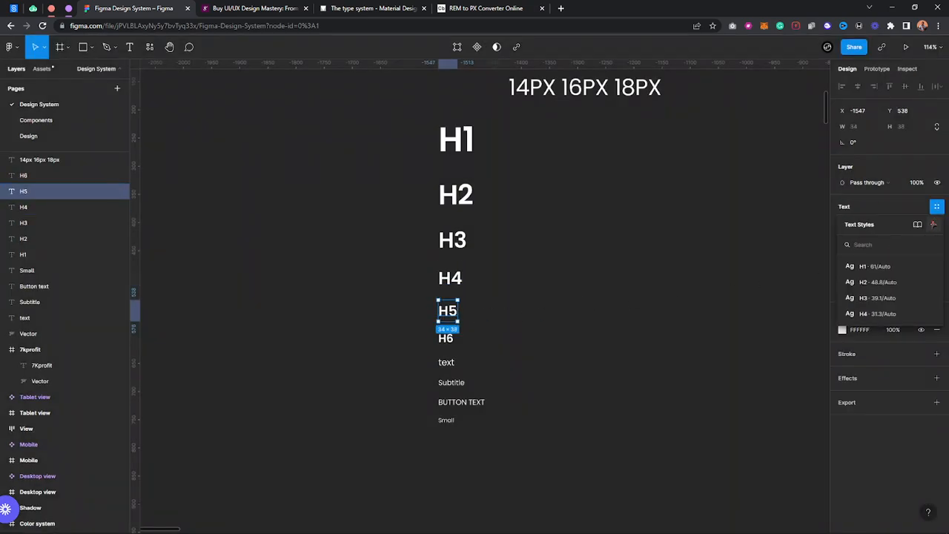
{"action": "left_click", "coordinate": [934, 224]}
{"action": "type", "text": "H5"}
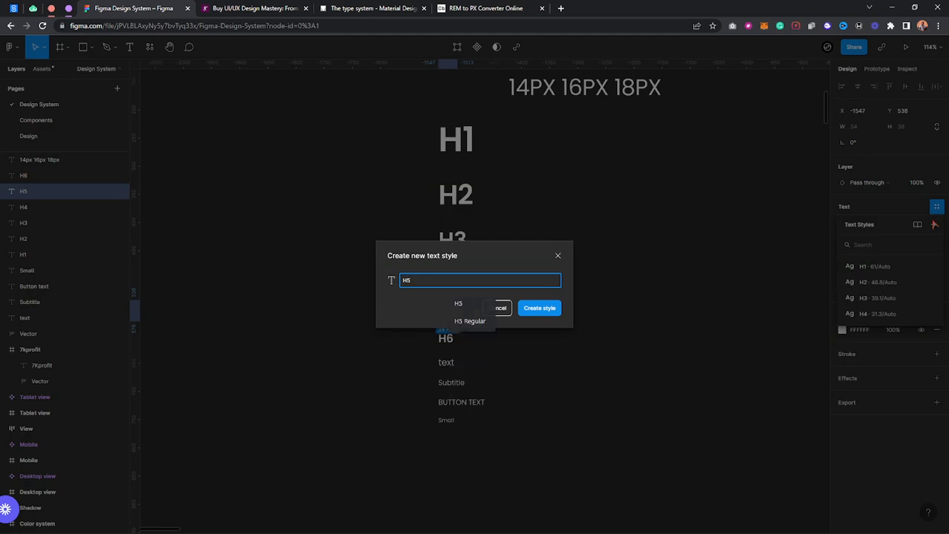
{"action": "key", "text": "Return"}
Step: Create a text style named "H6" from the H6 heading
{"action": "left_click", "coordinate": [439, 350]}
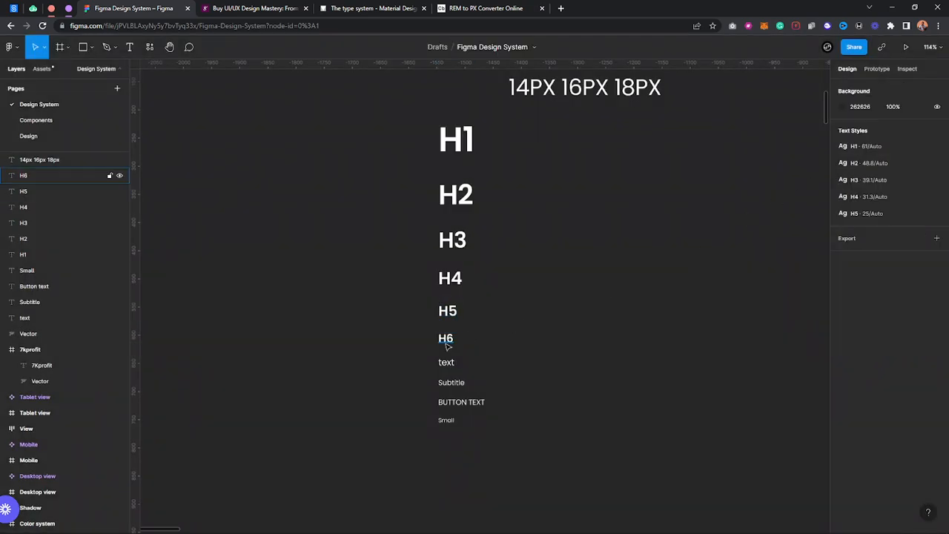
{"action": "left_click", "coordinate": [445, 339]}
{"action": "left_click", "coordinate": [937, 206]}
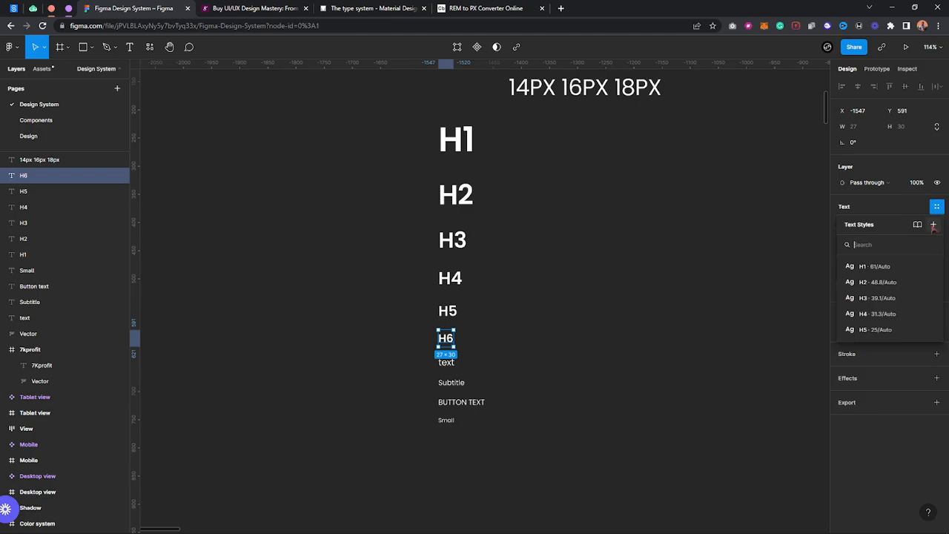
{"action": "left_click", "coordinate": [934, 225]}
{"action": "type", "text": "H6"}
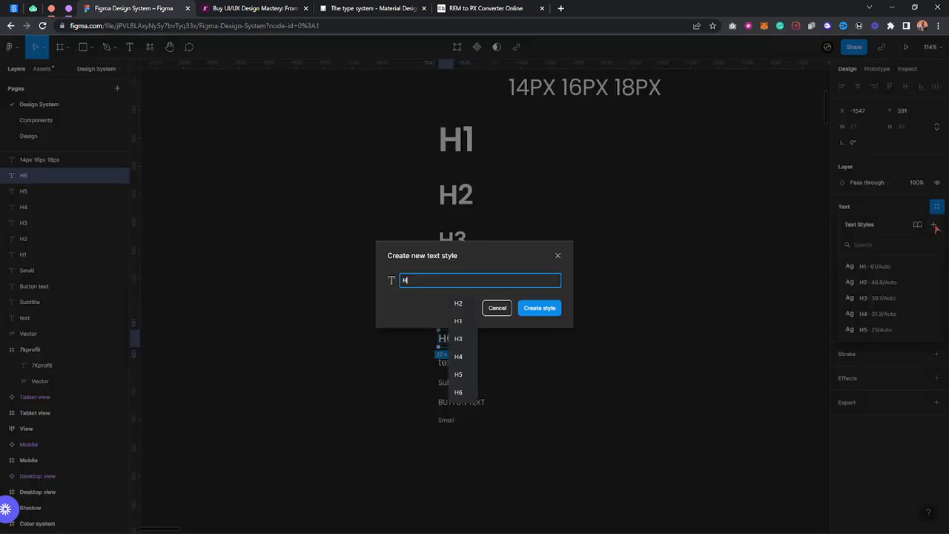
{"action": "key", "text": "Return"}
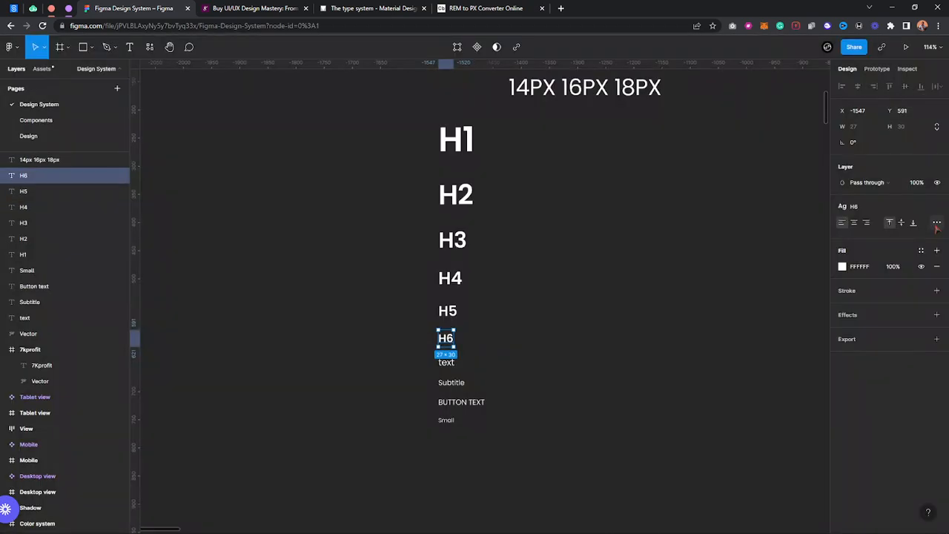
Step: Create a text style named "TEXT" from the body text sample below H6
{"action": "left_click", "coordinate": [445, 362]}
{"action": "left_click", "coordinate": [936, 206]}
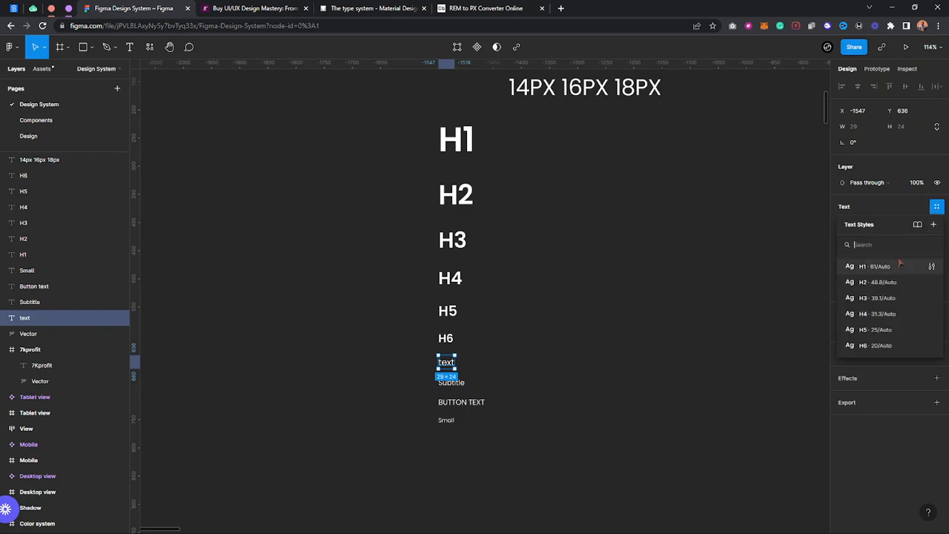
{"action": "left_click", "coordinate": [934, 224]}
{"action": "type", "text": "te"}
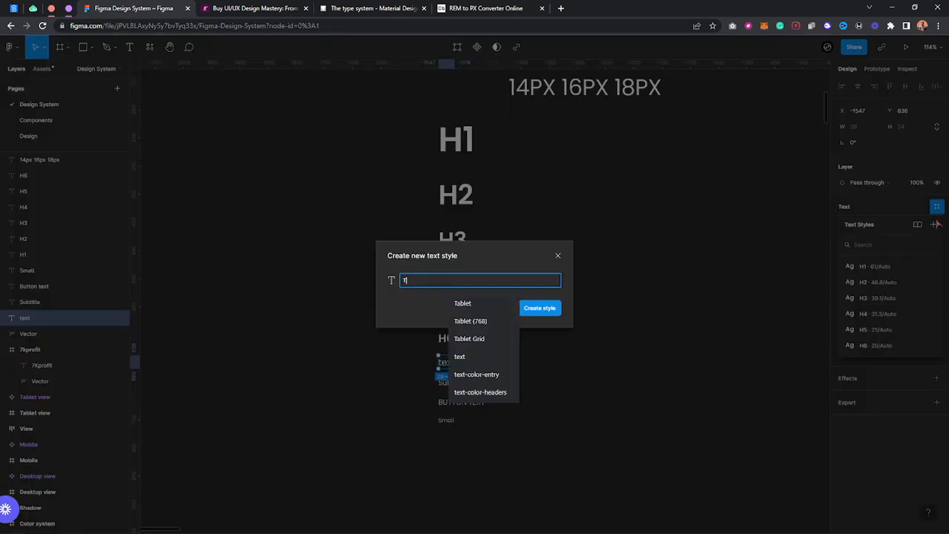
{"action": "type", "text": "xt"}
{"action": "key", "text": "Return"}
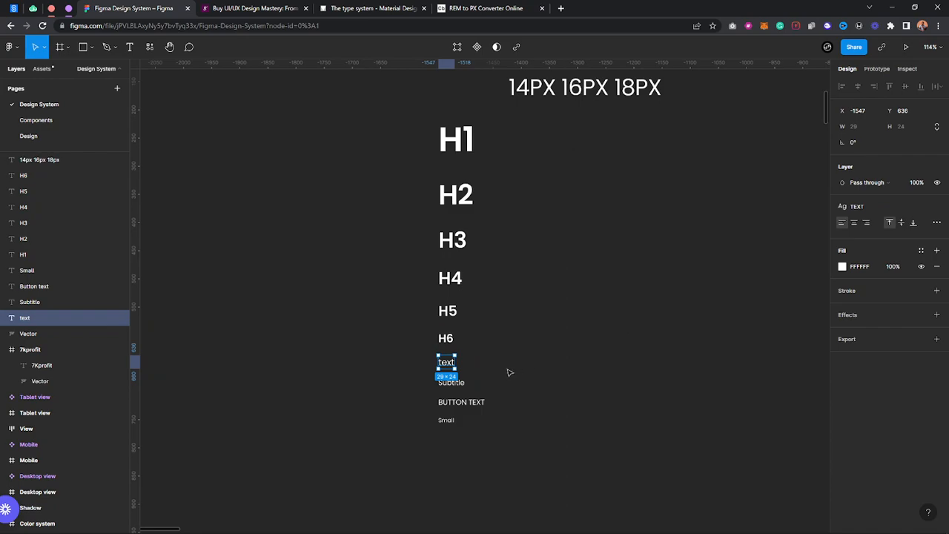
Step: Create a text style named "SUBTITL" from the Subtitle sample
{"action": "left_click", "coordinate": [461, 384]}
{"action": "left_click", "coordinate": [936, 206]}
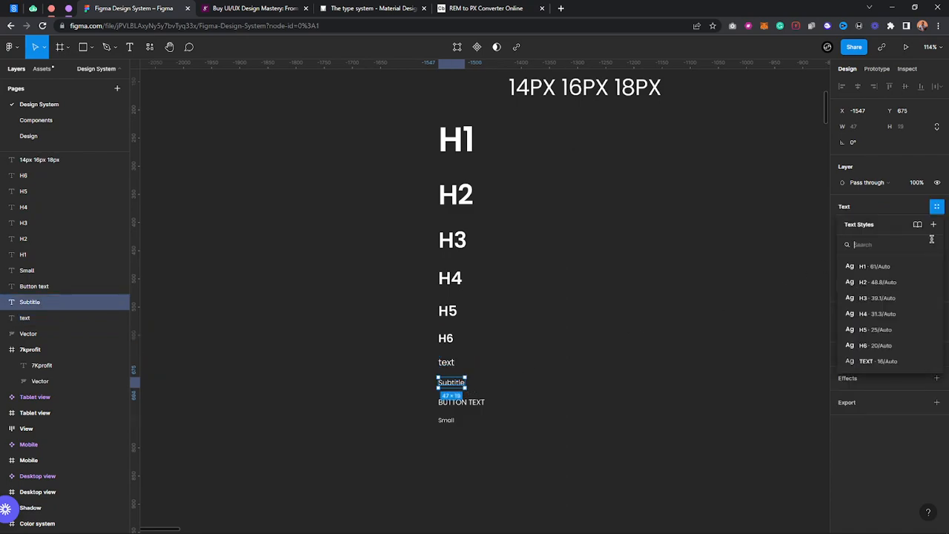
{"action": "left_click", "coordinate": [935, 224]}
{"action": "type", "text": "SUBTT"}
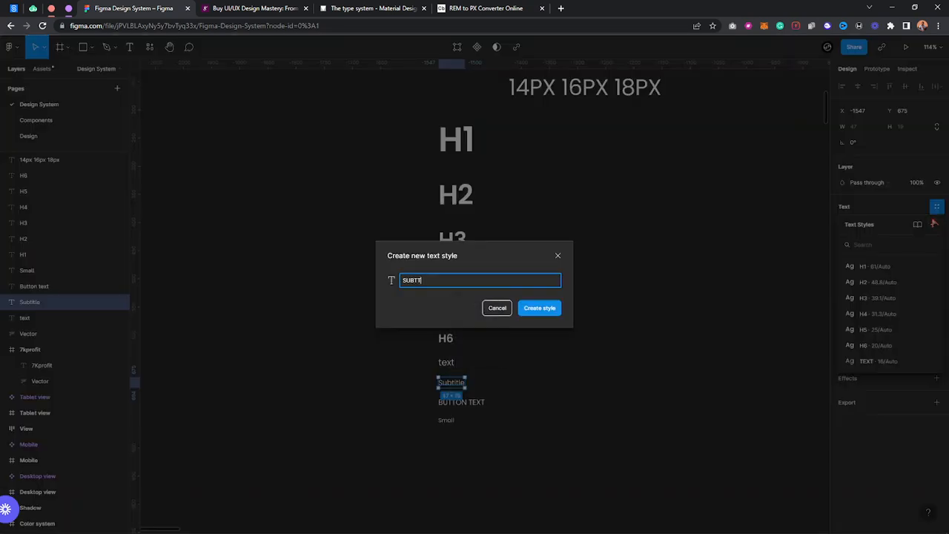
{"action": "key", "text": "BackSpace"}
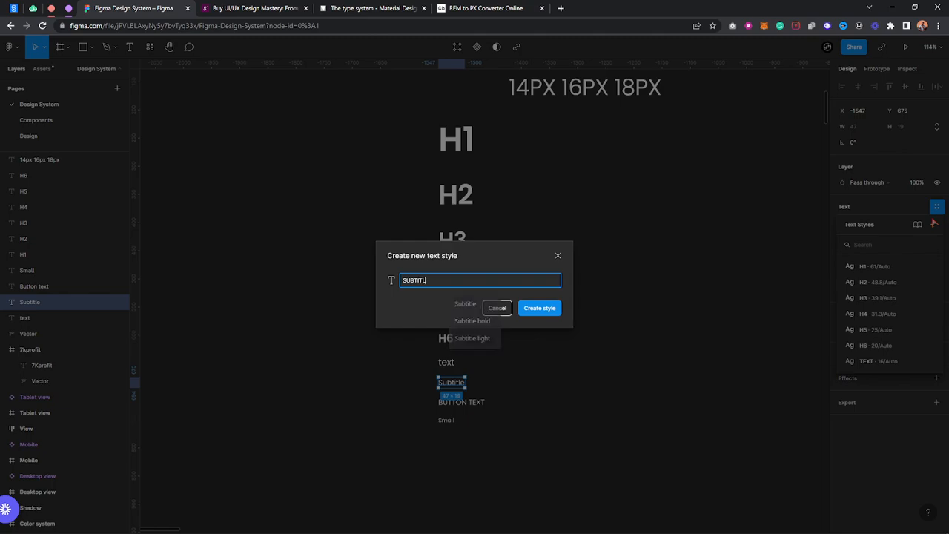
{"action": "key", "text": "Return"}
Step: Create a text style named "BT TEXT" from the uppercase button text sample
{"action": "left_click", "coordinate": [467, 403]}
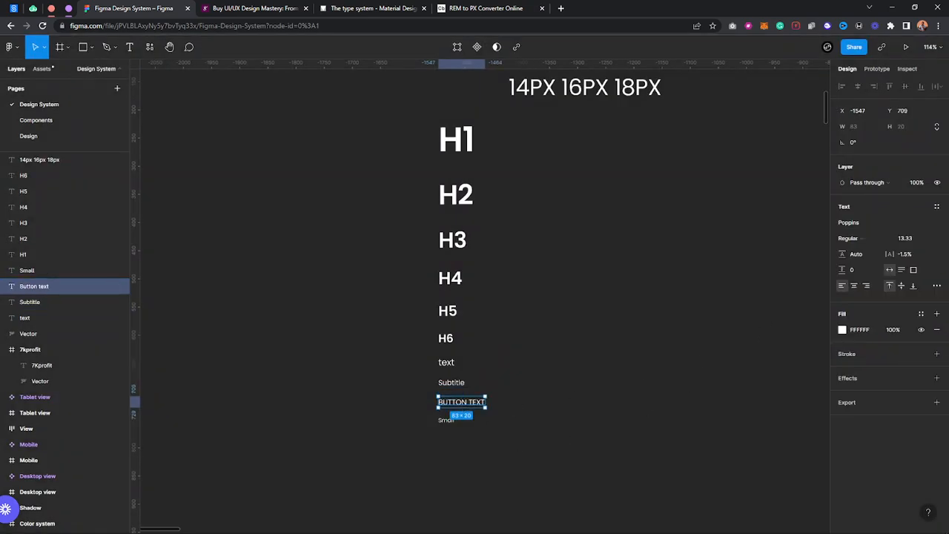
{"action": "left_click", "coordinate": [936, 206]}
{"action": "left_click", "coordinate": [935, 226]}
{"action": "type", "text": "BT TEXT"}
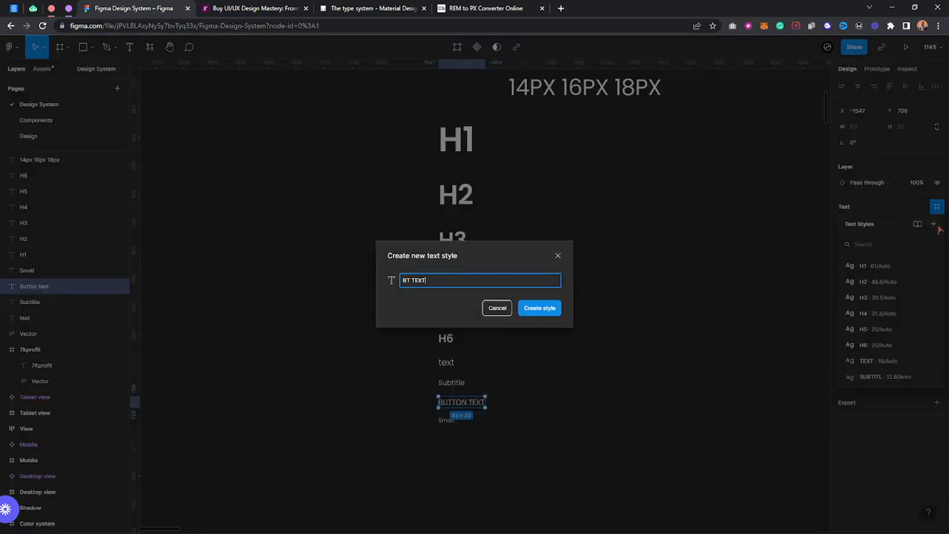
{"action": "key", "text": "Return"}
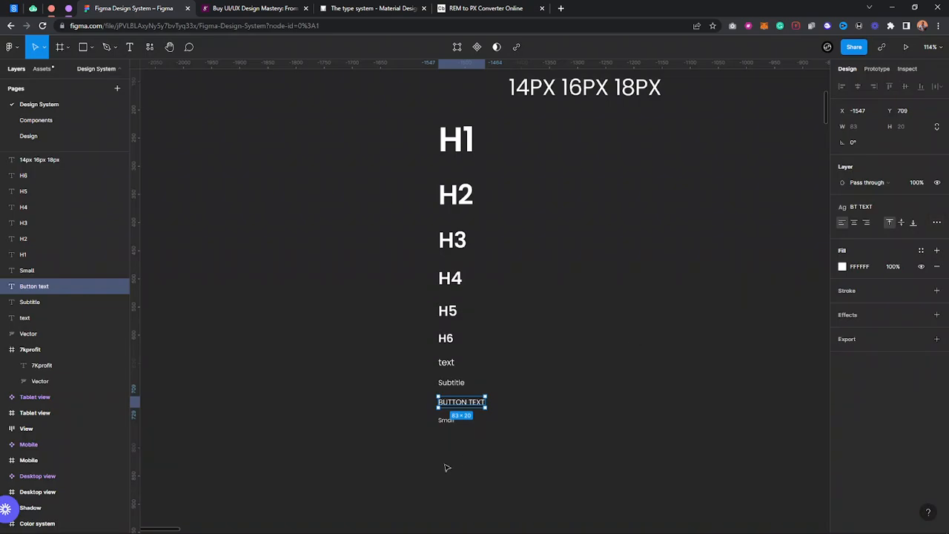
Step: Create a text style named "SMAL" from the Small sample and clear the selection
{"action": "left_click", "coordinate": [444, 419]}
{"action": "left_click", "coordinate": [936, 206]}
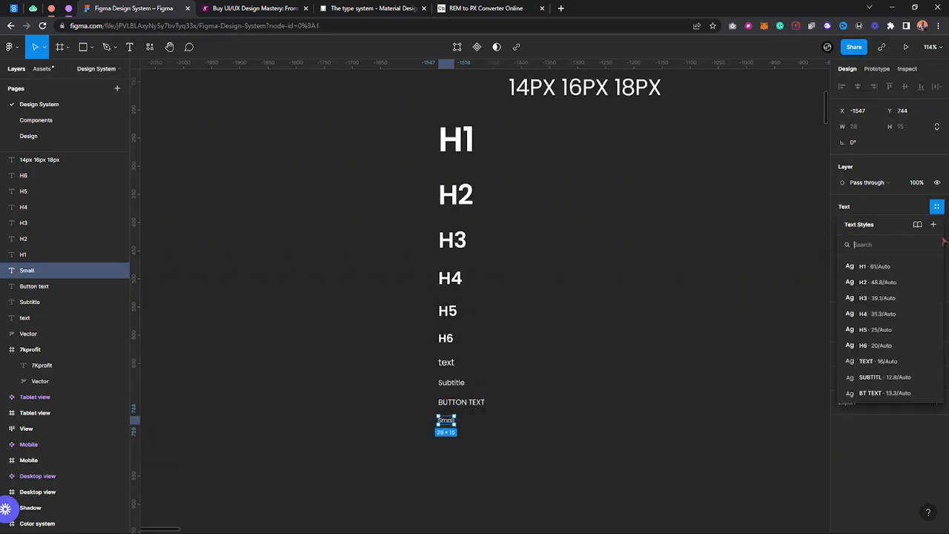
{"action": "left_click", "coordinate": [935, 226]}
{"action": "type", "text": "SMA"}
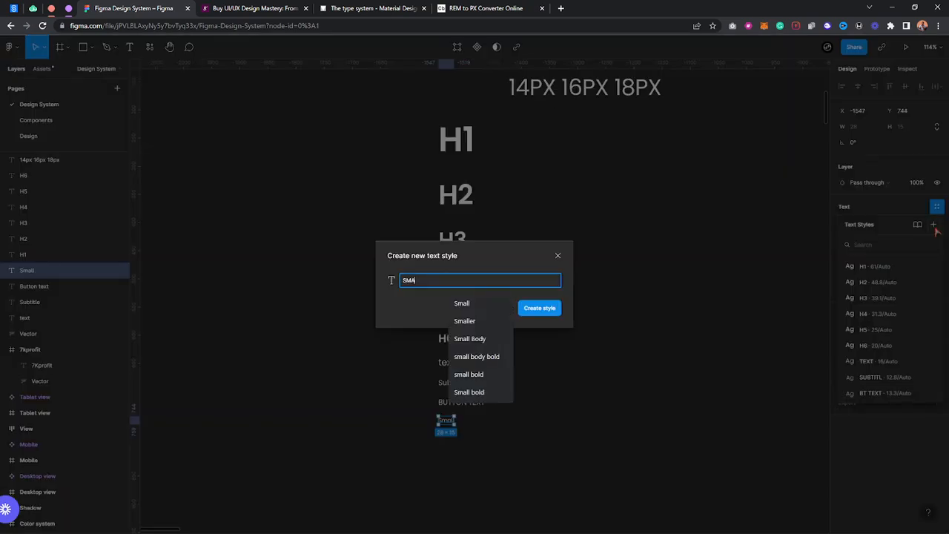
{"action": "type", "text": "L"}
{"action": "key", "text": "Return"}
{"action": "left_click", "coordinate": [676, 210]}
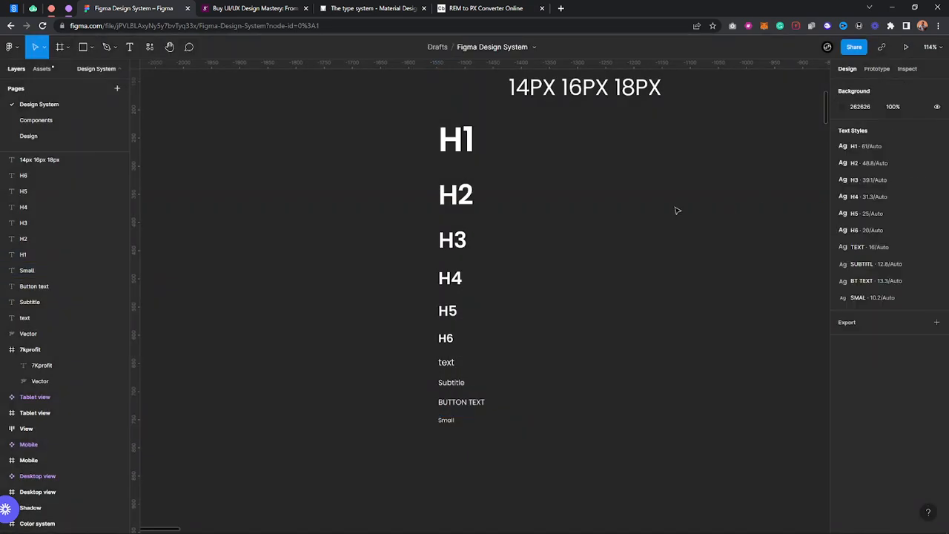
Step: Delete the "14PX 16PX 18PX" text above the H1 sample
{"action": "scroll", "coordinate": [676, 211], "scroll_direction": "down", "scroll_amount": 5}
{"action": "left_click", "coordinate": [617, 138]}
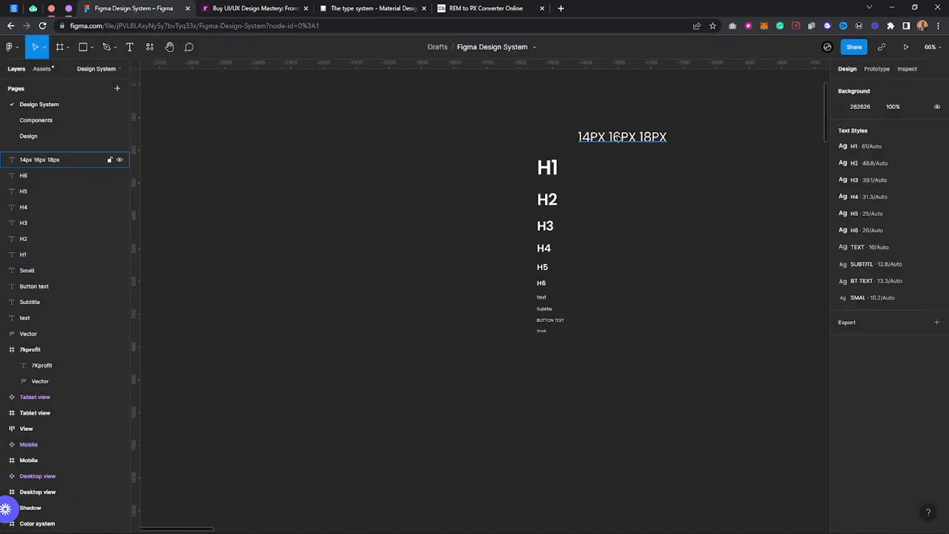
{"action": "key", "text": "Delete"}
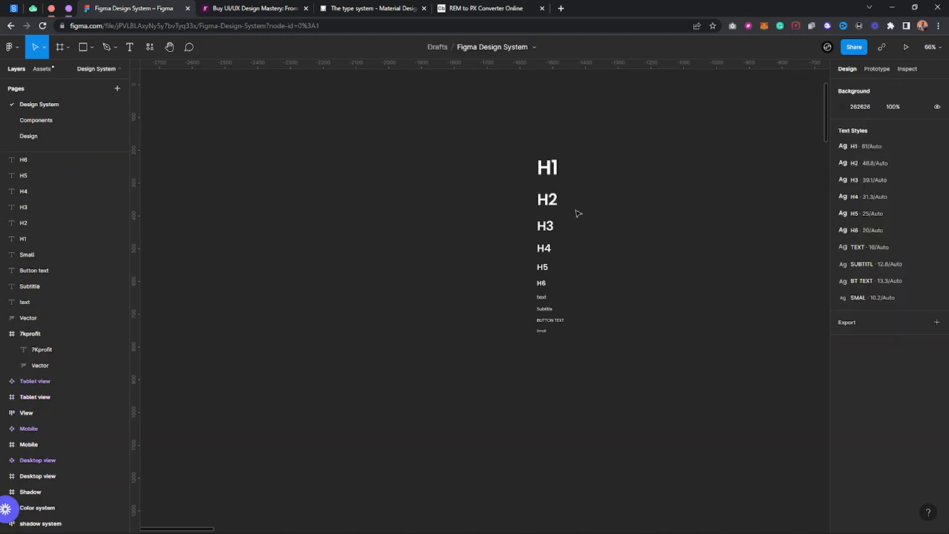
Step: Move all heading and text samples up beside the Typography section and examine the Type scale's heading rows
{"action": "scroll", "coordinate": [576, 212], "scroll_direction": "down", "scroll_amount": 3}
{"action": "left_click_drag", "start_coordinate": [522, 265], "coordinate": [392, 319]}
{"action": "left_click_drag", "start_coordinate": [184, 251], "coordinate": [345, 462]}
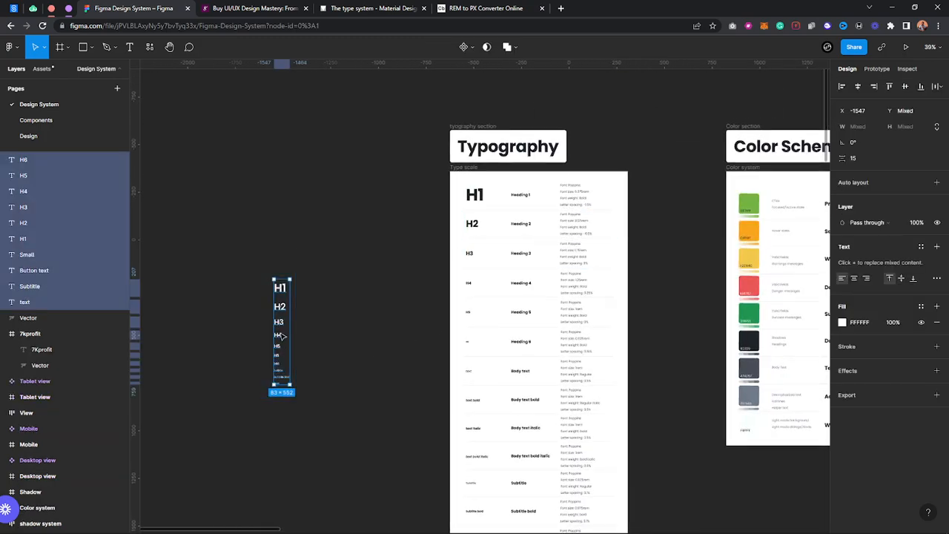
{"action": "left_click_drag", "start_coordinate": [289, 297], "coordinate": [322, 220]}
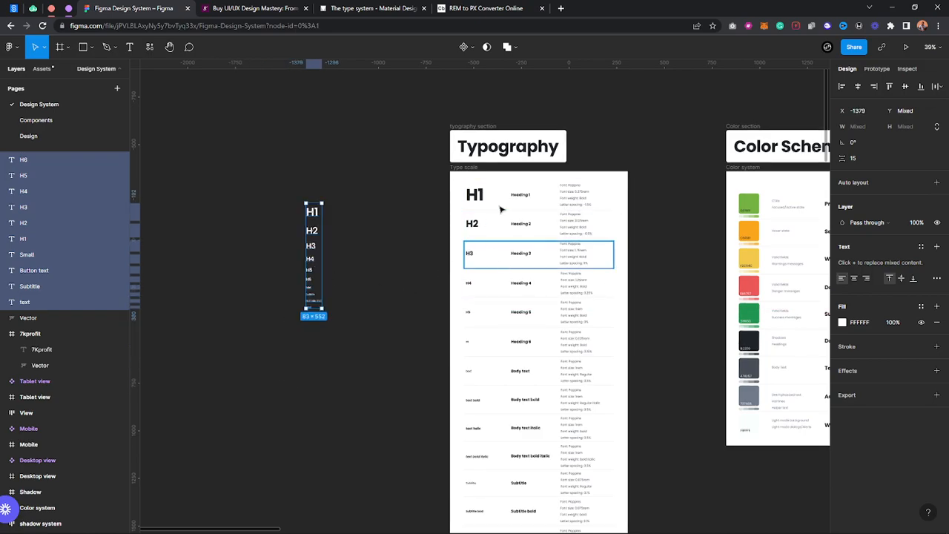
{"action": "scroll", "coordinate": [489, 224], "scroll_direction": "up", "scroll_amount": 10}
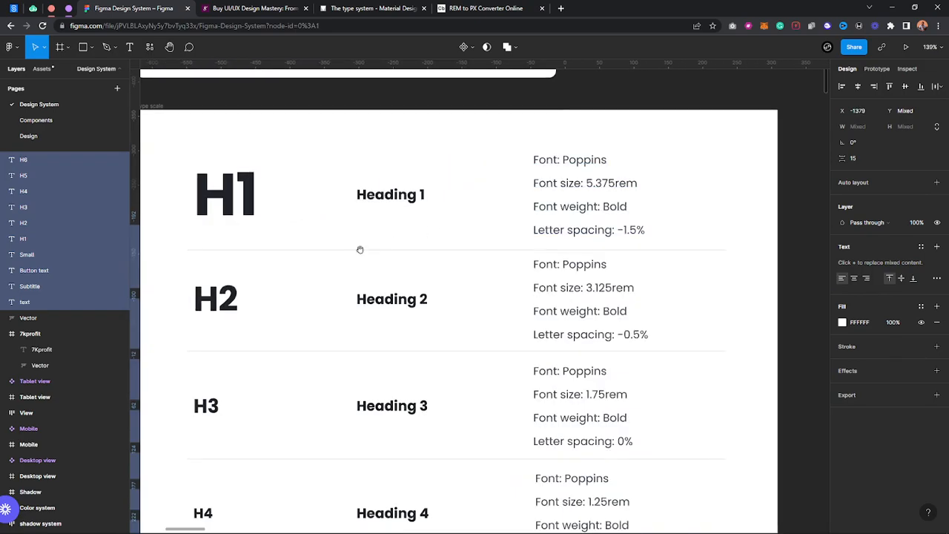
{"action": "left_click_drag", "start_coordinate": [351, 252], "coordinate": [422, 263]}
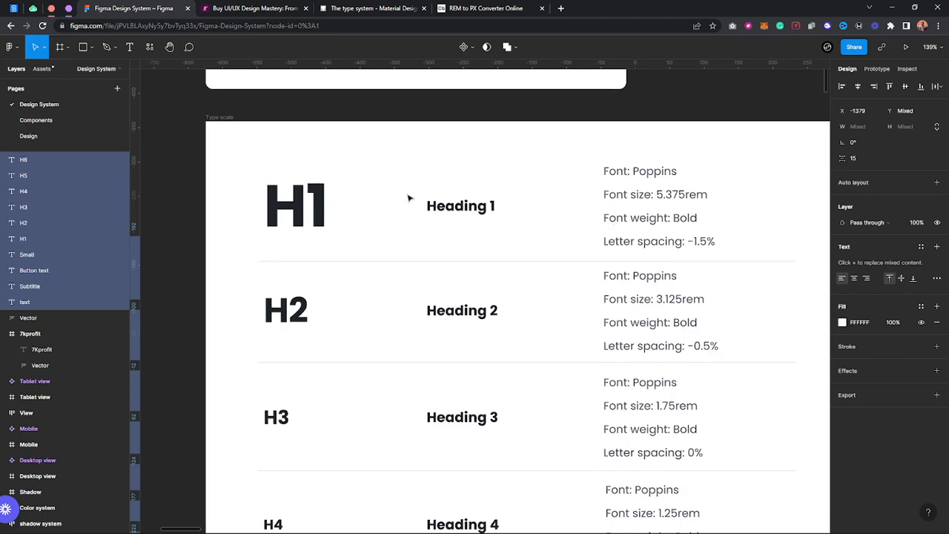
{"action": "scroll", "coordinate": [438, 224], "scroll_direction": "down", "scroll_amount": 5}
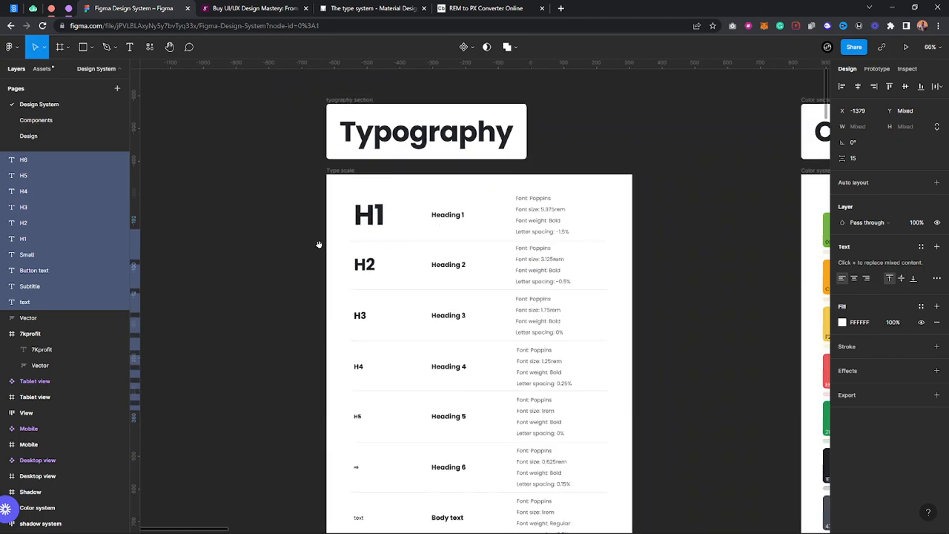
Step: Shift all the samples farther from the Typography section and widen the even vertical spacing between them
{"action": "left_click_drag", "start_coordinate": [319, 244], "coordinate": [705, 223]}
{"action": "left_click", "coordinate": [521, 245]}
{"action": "left_click_drag", "start_coordinate": [423, 218], "coordinate": [530, 475]}
{"action": "left_click_drag", "start_coordinate": [470, 289], "coordinate": [396, 275]}
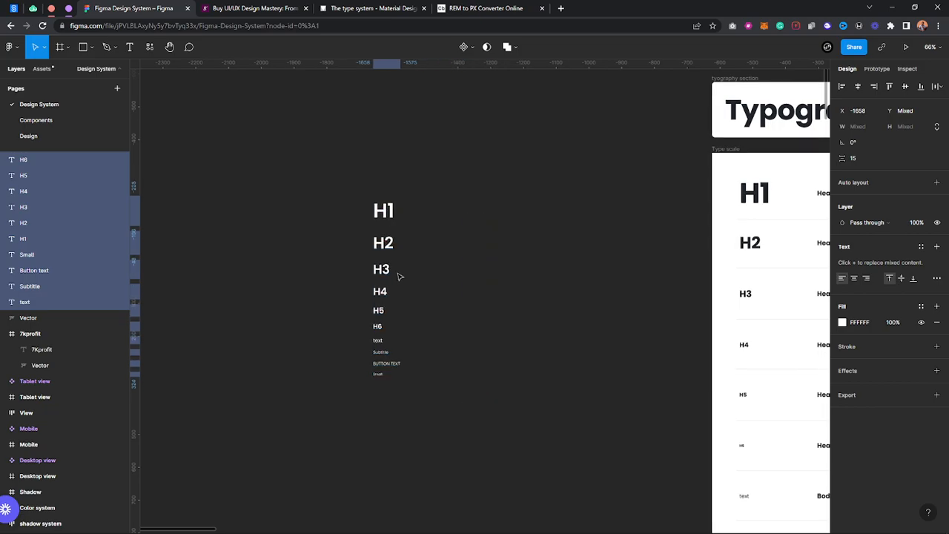
{"action": "left_click_drag", "start_coordinate": [842, 158], "coordinate": [476, 210]}
{"action": "left_click", "coordinate": [471, 211]}
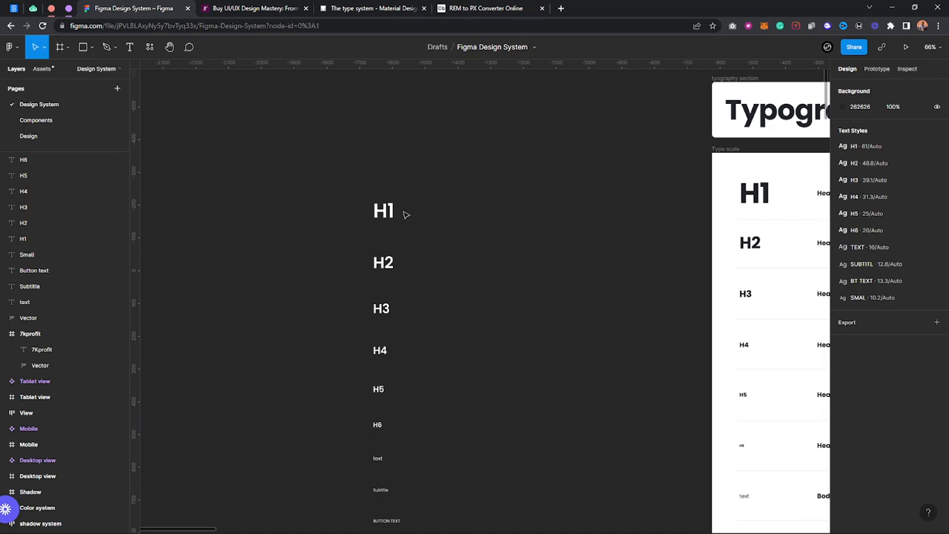
Step: Add the text "HEADING 1" in the H1 style and align it on the same row as the H1 sample
{"action": "scroll", "coordinate": [404, 213], "scroll_direction": "up", "scroll_amount": 3}
{"action": "left_click", "coordinate": [374, 214]}
{"action": "left_click", "coordinate": [420, 414]}
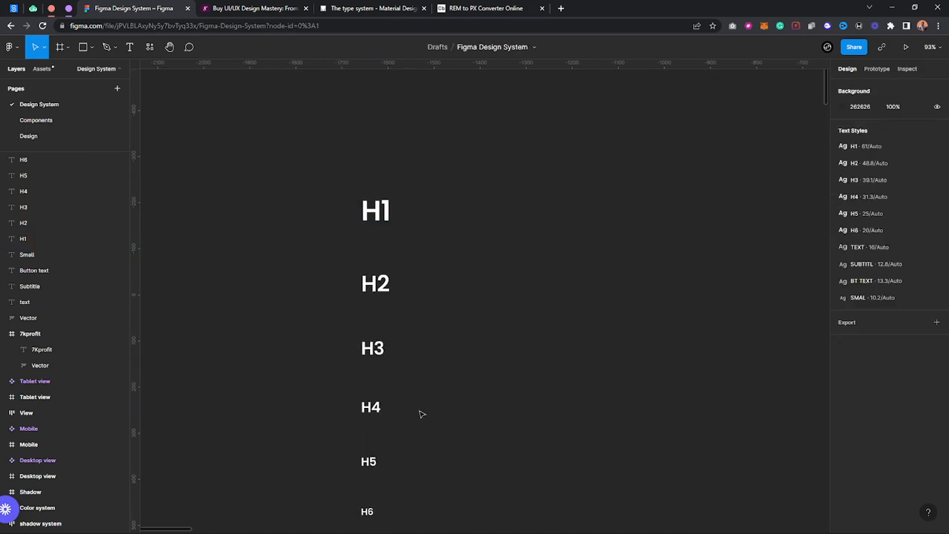
{"action": "key", "text": "t"}
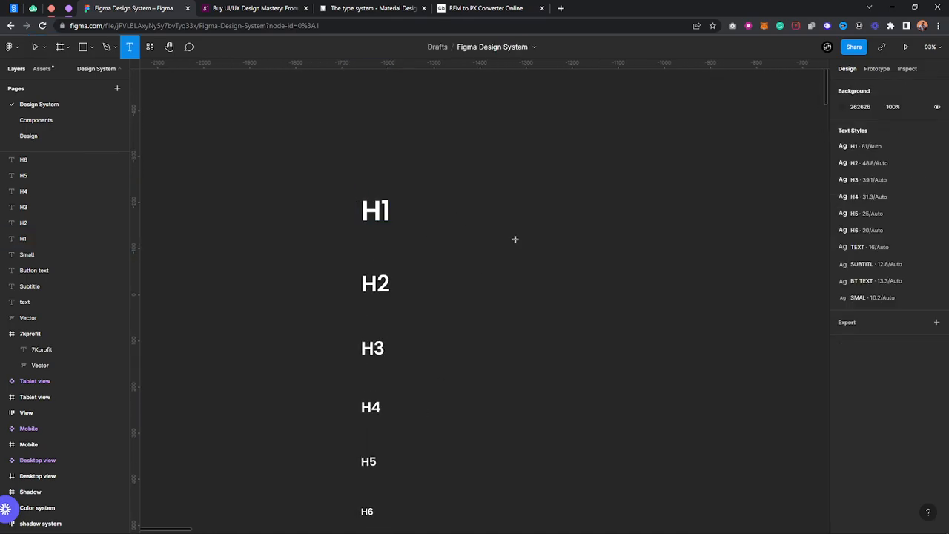
{"action": "left_click", "coordinate": [519, 248]}
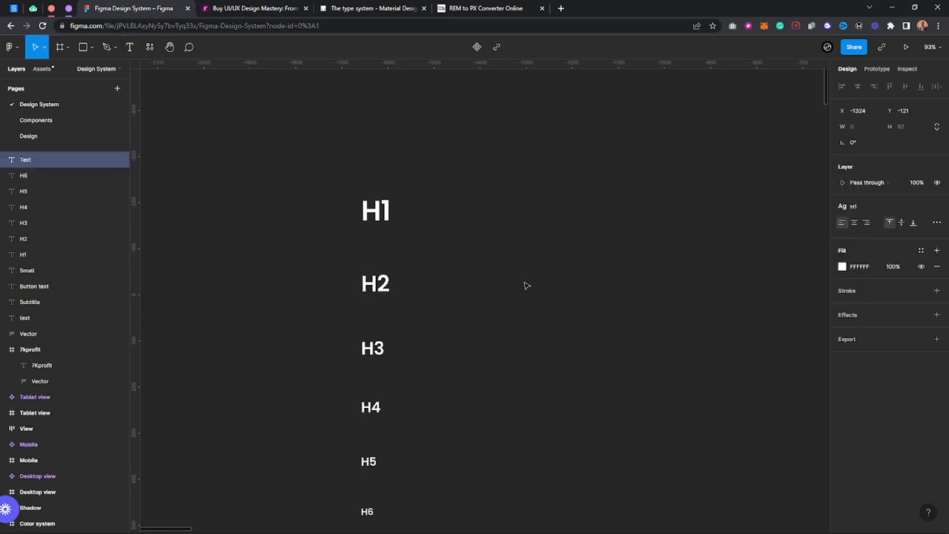
{"action": "type", "text": "HEADING 1"}
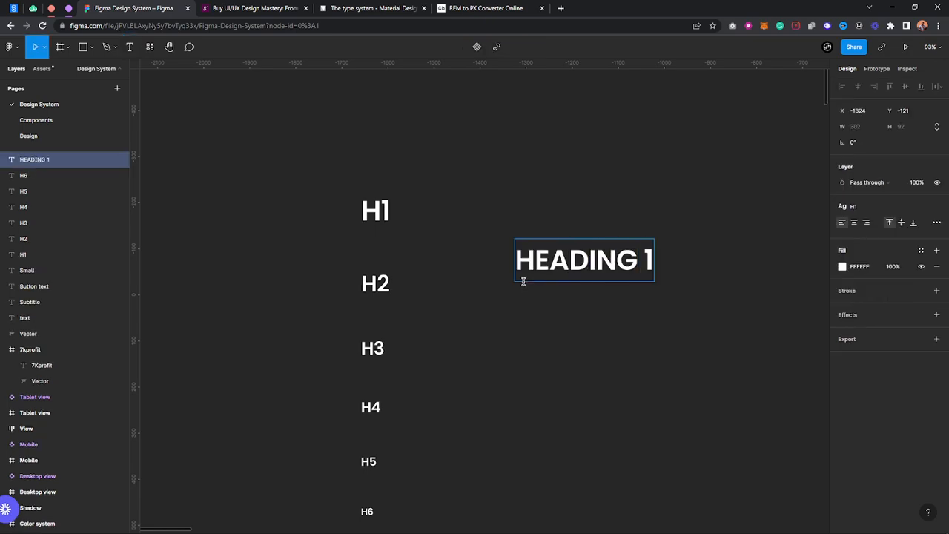
{"action": "key", "text": "Escape"}
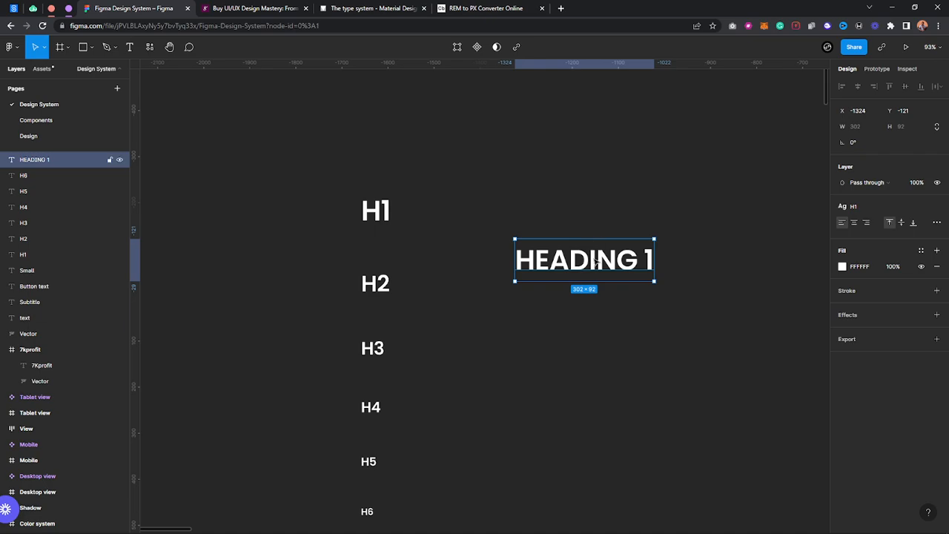
{"action": "left_click_drag", "start_coordinate": [561, 263], "coordinate": [535, 218]}
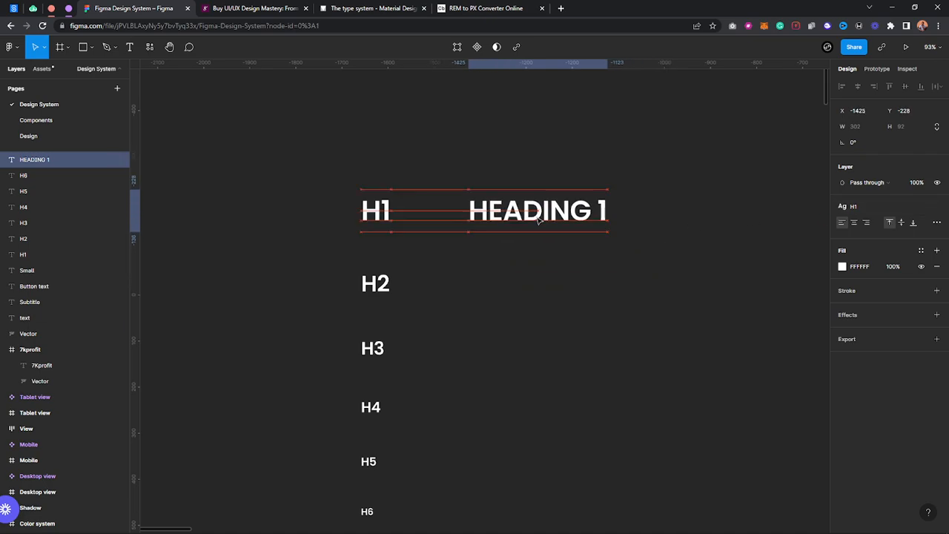
{"action": "left_click", "coordinate": [591, 302]}
Step: Add a "Font Size:" label below HEADING 1 using the TEXT text style
{"action": "key", "text": "t"}
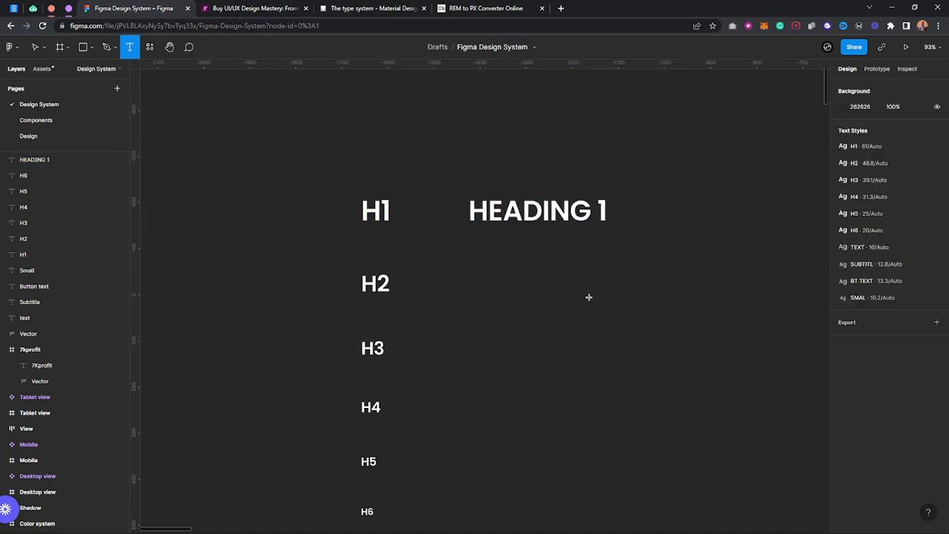
{"action": "left_click", "coordinate": [589, 298]}
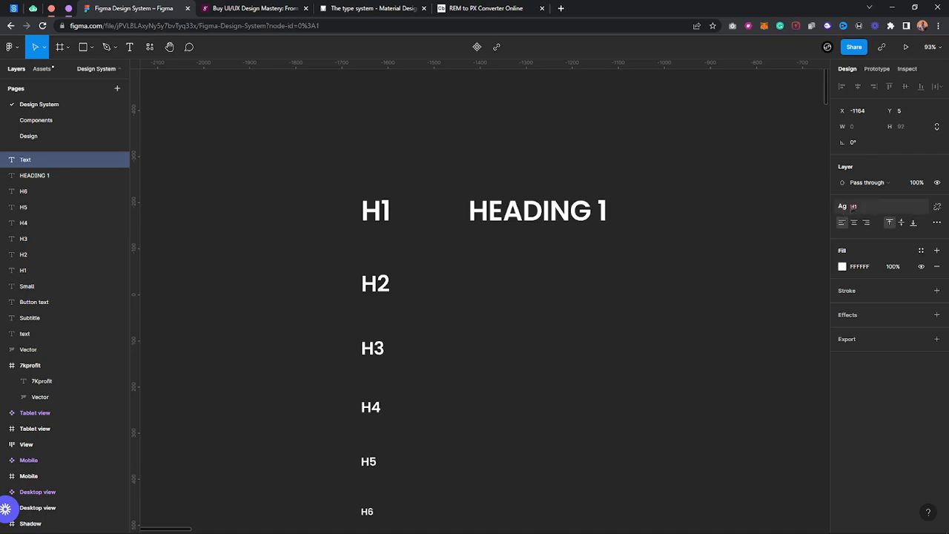
{"action": "left_click", "coordinate": [852, 206]}
{"action": "left_click", "coordinate": [862, 363]}
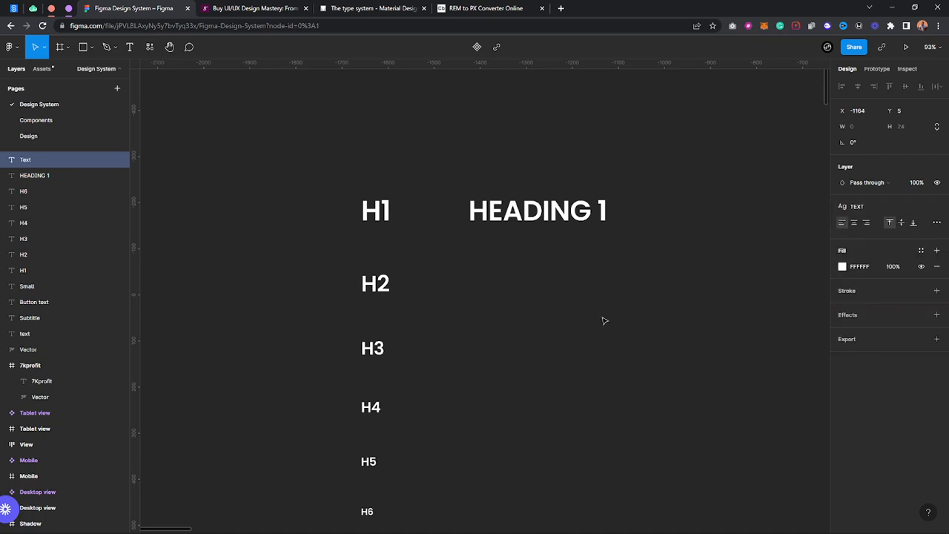
{"action": "type", "text": "Font Size:"}
Step: Check the H1 text style's font size and properties, and open the "Font Size:" label for editing
{"action": "left_click", "coordinate": [386, 211]}
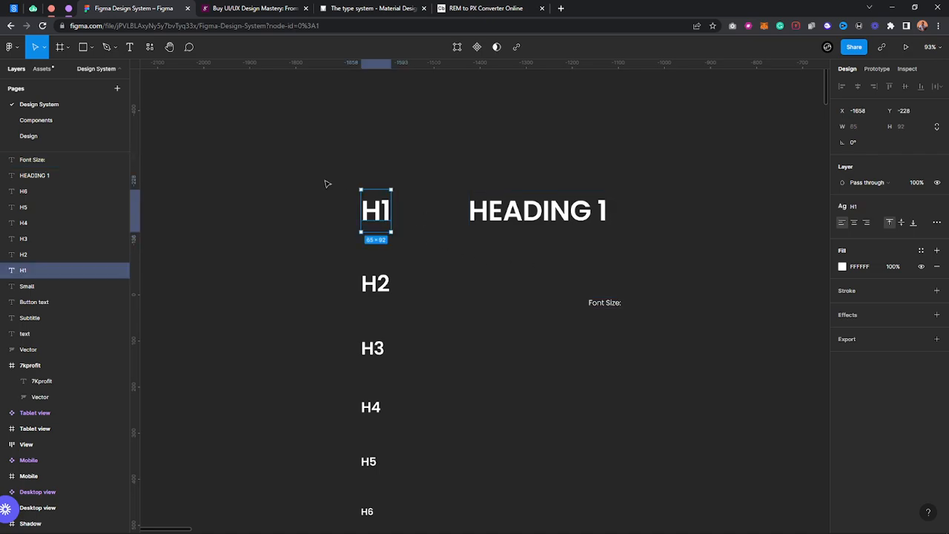
{"action": "left_click", "coordinate": [904, 211]}
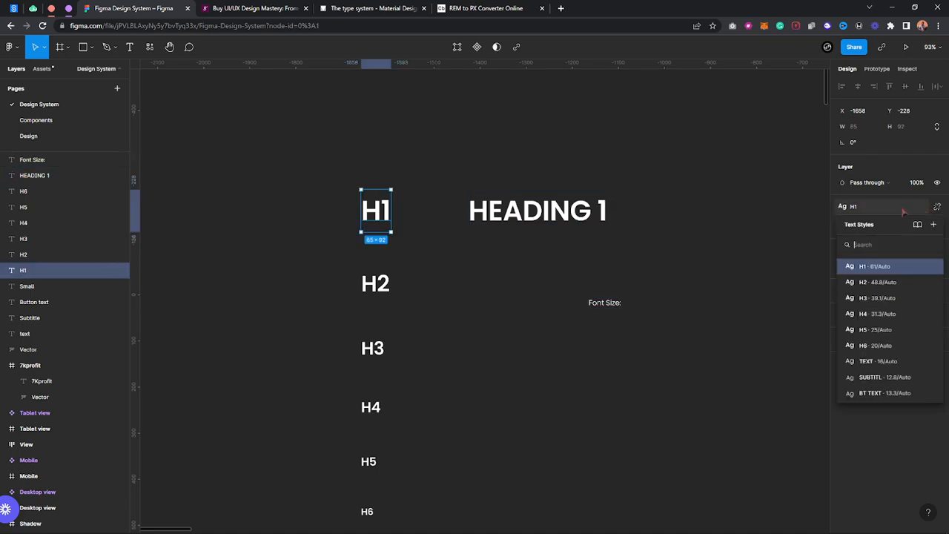
{"action": "left_click", "coordinate": [932, 266]}
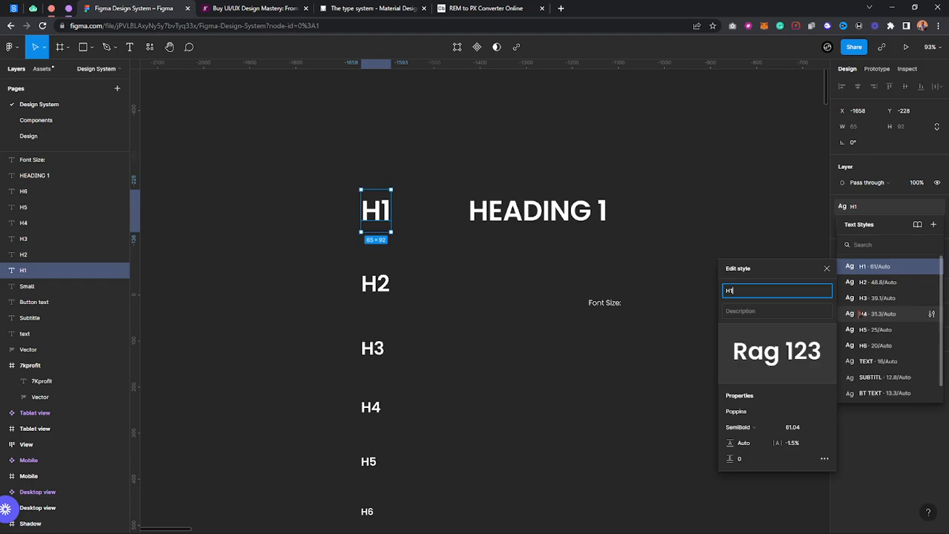
{"action": "left_click", "coordinate": [613, 306]}
{"action": "double_click", "coordinate": [605, 304]}
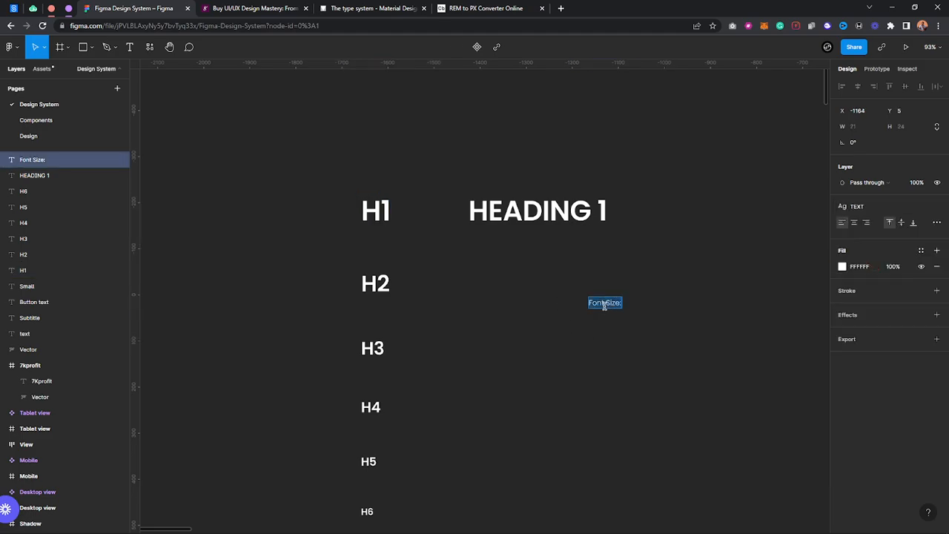
Step: Convert 61 px to rem in the online REM to PX Converter and return to the Figma file
{"action": "left_click", "coordinate": [452, 8]}
{"action": "scroll", "coordinate": [356, 208], "scroll_direction": "up", "scroll_amount": 2}
{"action": "scroll", "coordinate": [356, 208], "scroll_direction": "up", "scroll_amount": 2}
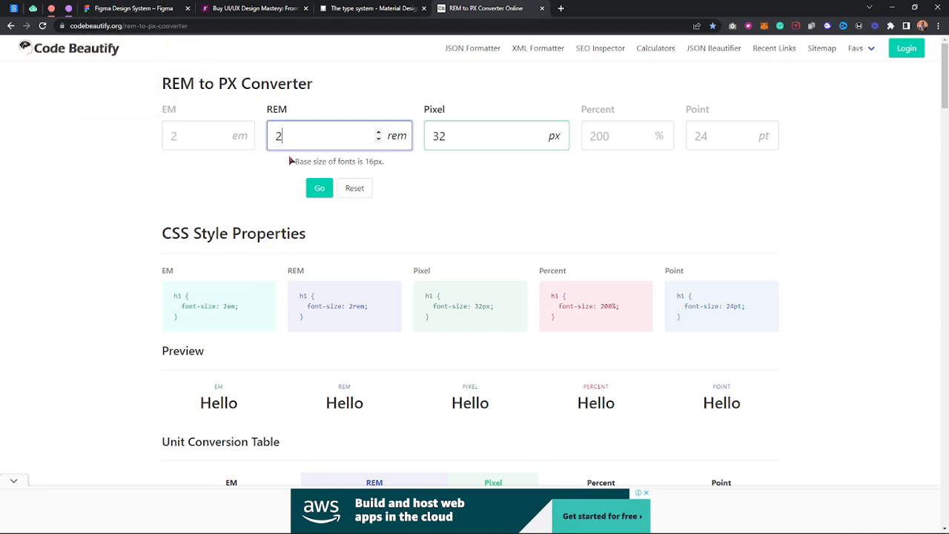
{"action": "left_click", "coordinate": [448, 135]}
{"action": "left_click_drag", "start_coordinate": [447, 135], "coordinate": [431, 136]}
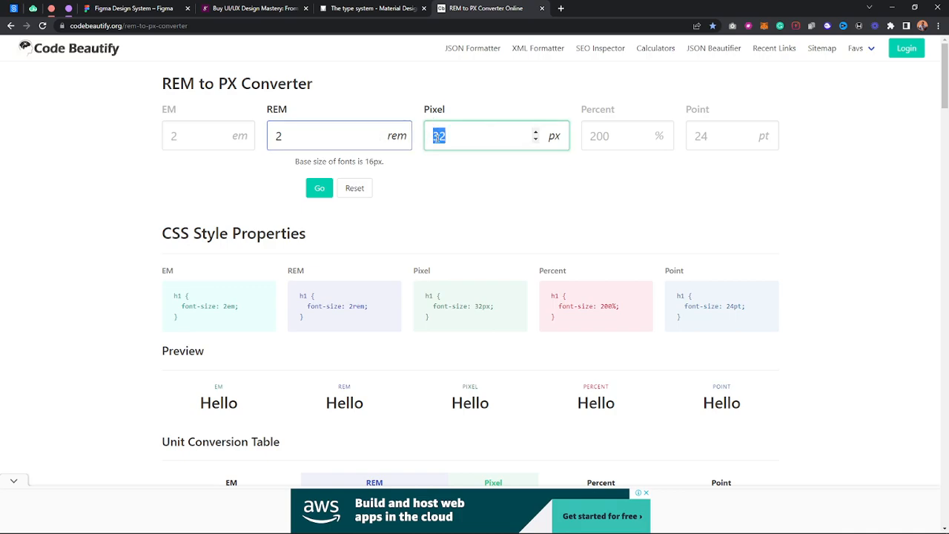
{"action": "type", "text": "61"}
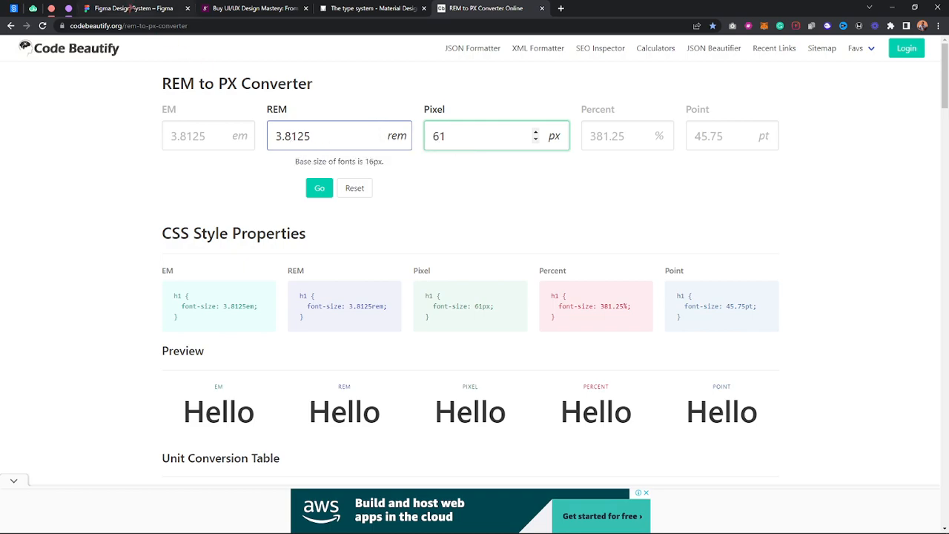
{"action": "left_click", "coordinate": [132, 8]}
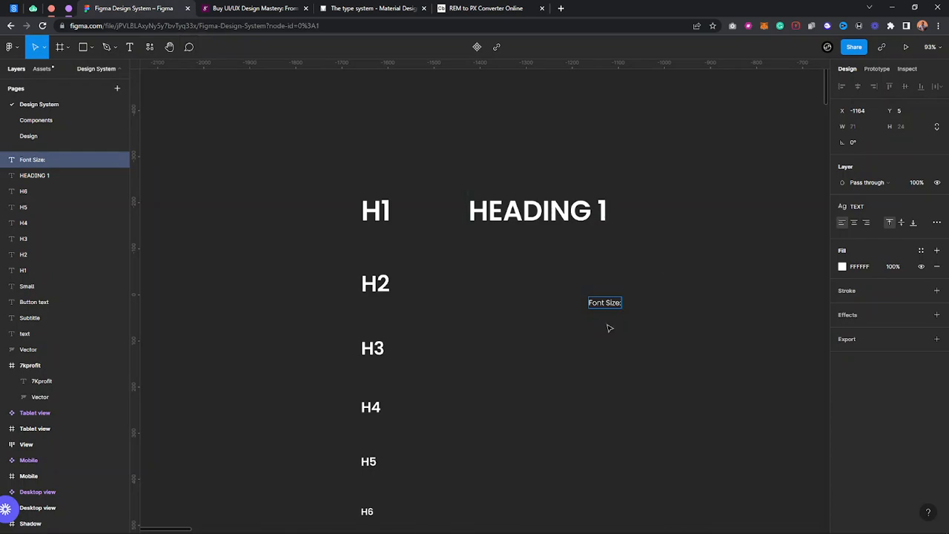
Step: Complete the spec note with the lines "Font Size: 3.81rem", "Font weight: semi-bold" and "Font Family: Poppins"
{"action": "type", "text": "3.81rem"}
{"action": "key", "text": "Return"}
{"action": "type", "text": "Font "}
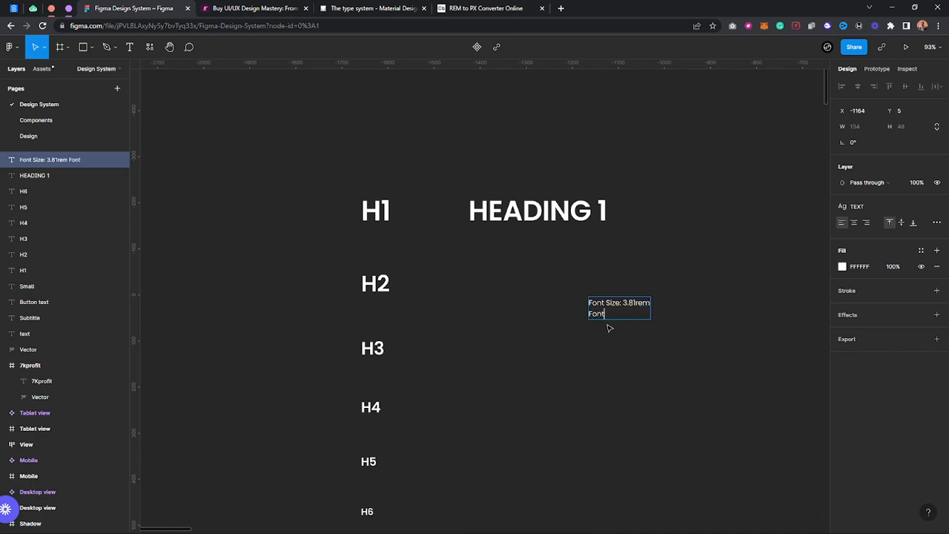
{"action": "type", "text": "wied"}
{"action": "key", "text": "BackSpace"}
{"action": "type", "text": "eight: semi-bold"}
{"action": "key", "text": "Return"}
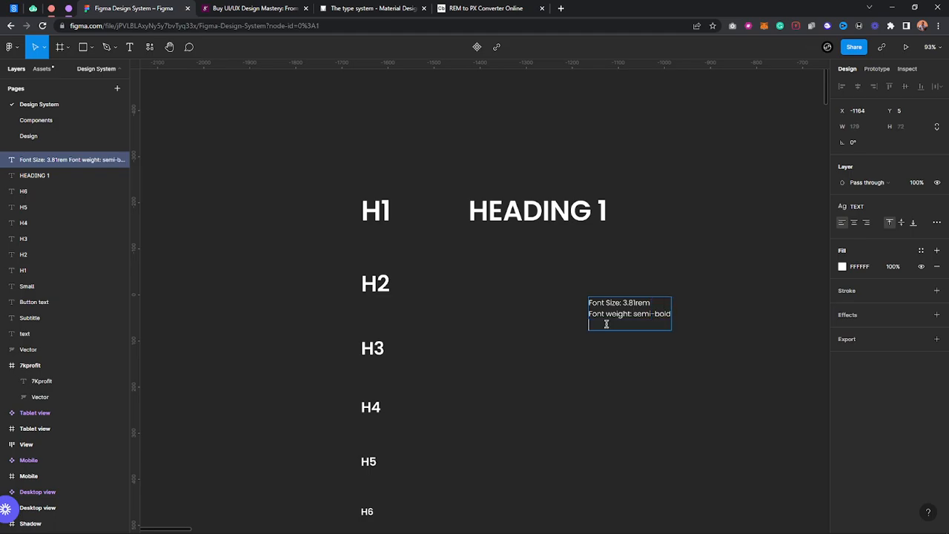
{"action": "type", "text": "Fo"}
{"action": "type", "text": "nt family: Poppins"}
{"action": "key", "text": "Return"}
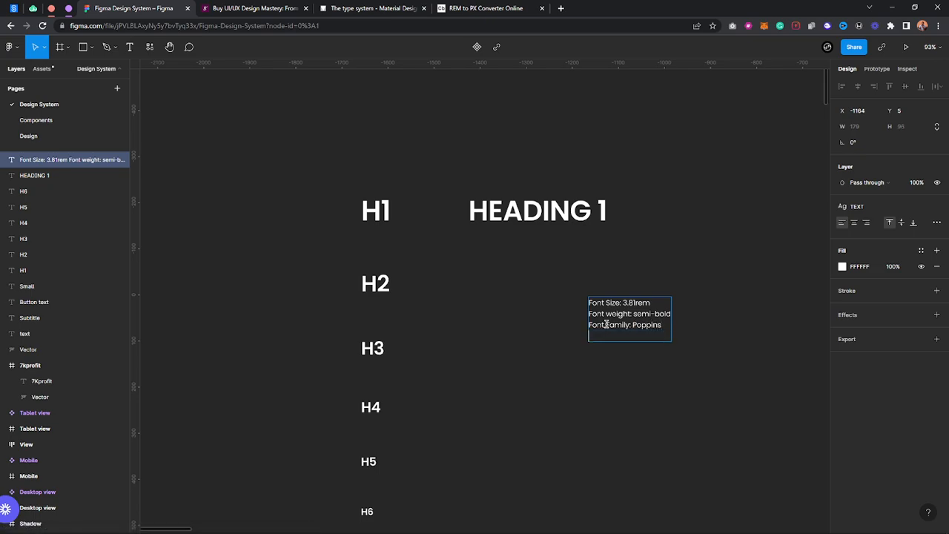
Step: Check the letter spacing in the TEXT style's properties and add the line "Letter spacing: -1.5%" to the spec note
{"action": "left_click", "coordinate": [936, 221]}
{"action": "left_click", "coordinate": [936, 221]}
{"action": "left_click", "coordinate": [937, 221]}
{"action": "left_click", "coordinate": [937, 221]}
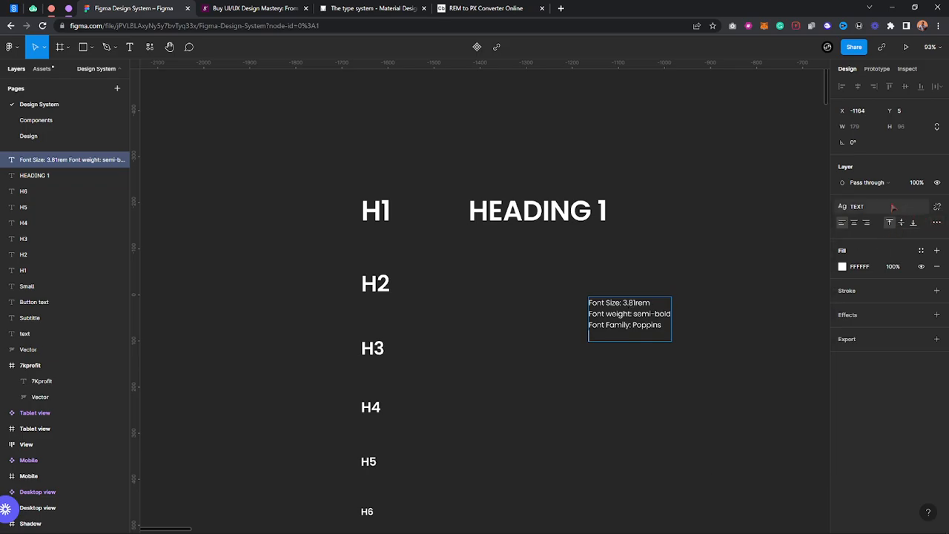
{"action": "left_click", "coordinate": [893, 209]}
{"action": "left_click", "coordinate": [932, 343]}
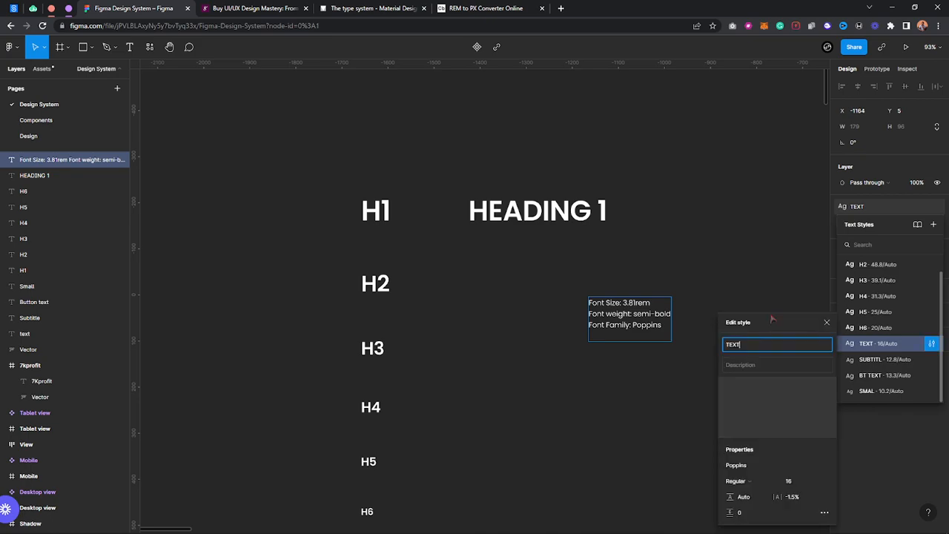
{"action": "left_click_drag", "start_coordinate": [754, 321], "coordinate": [730, 170]}
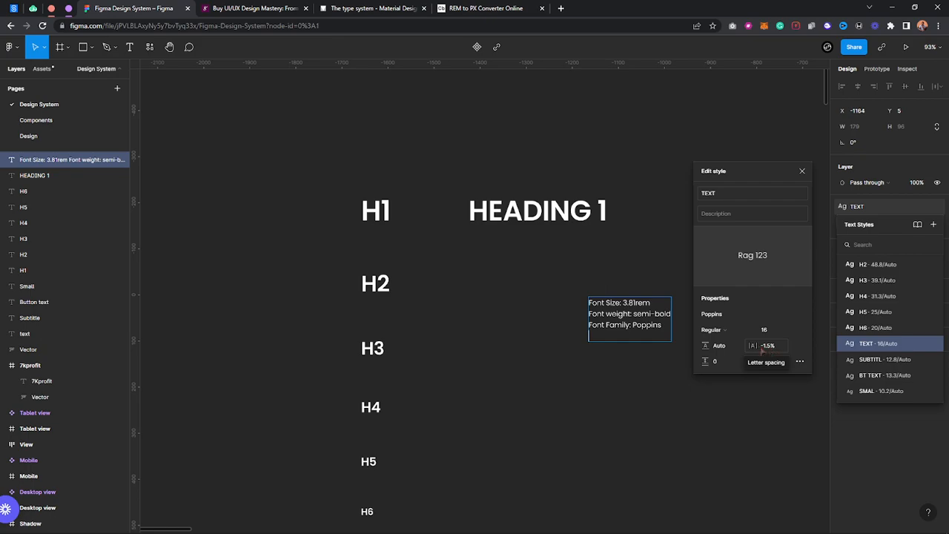
{"action": "left_click", "coordinate": [635, 333]}
{"action": "type", "text": "Letter spac"}
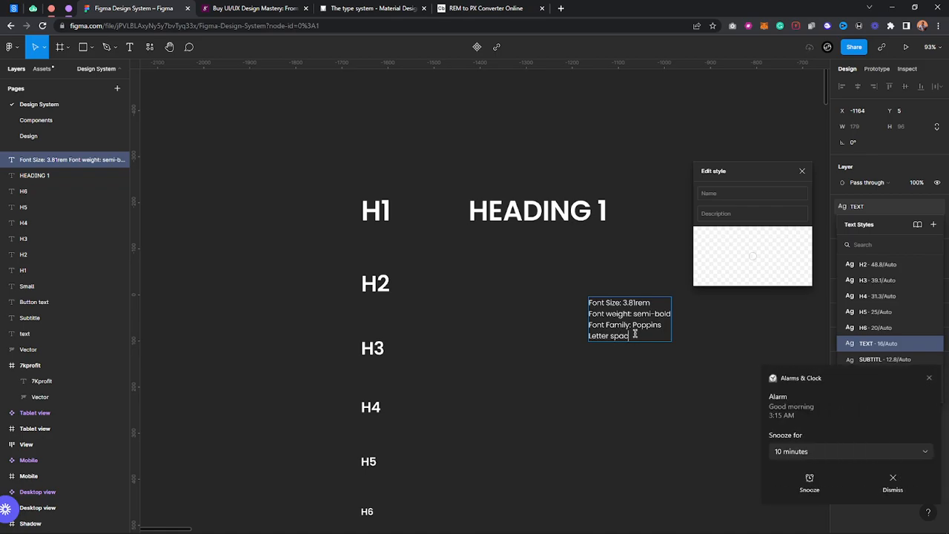
{"action": "type", "text": "ing: -1.5%"}
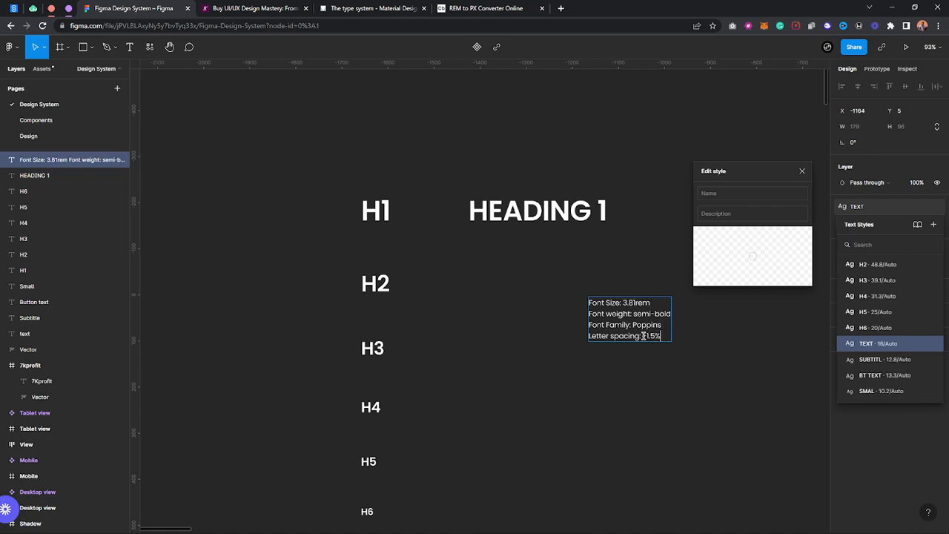
{"action": "left_click", "coordinate": [802, 172]}
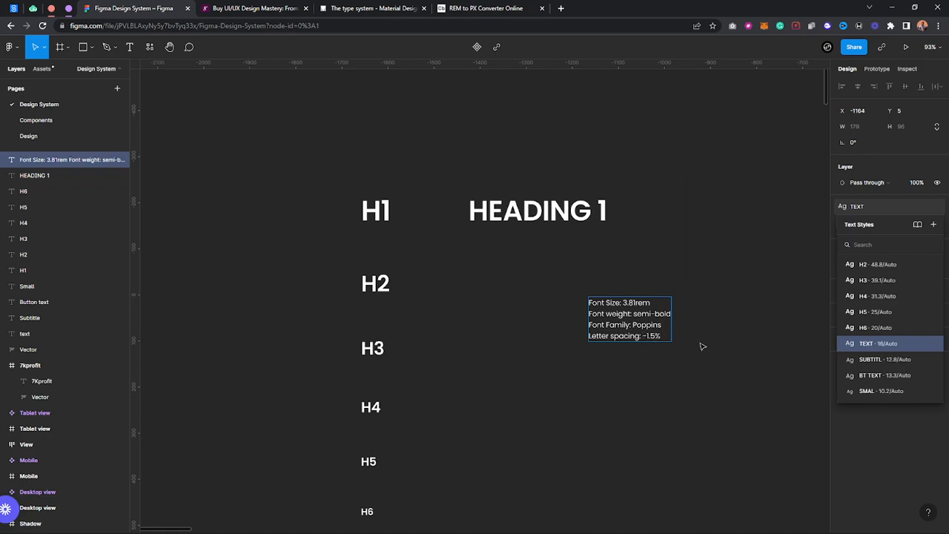
Step: Place the spec note beside HEADING 1 and duplicate the heading and note into the H2 row
{"action": "key", "text": "Escape"}
{"action": "left_click_drag", "start_coordinate": [636, 331], "coordinate": [702, 216]}
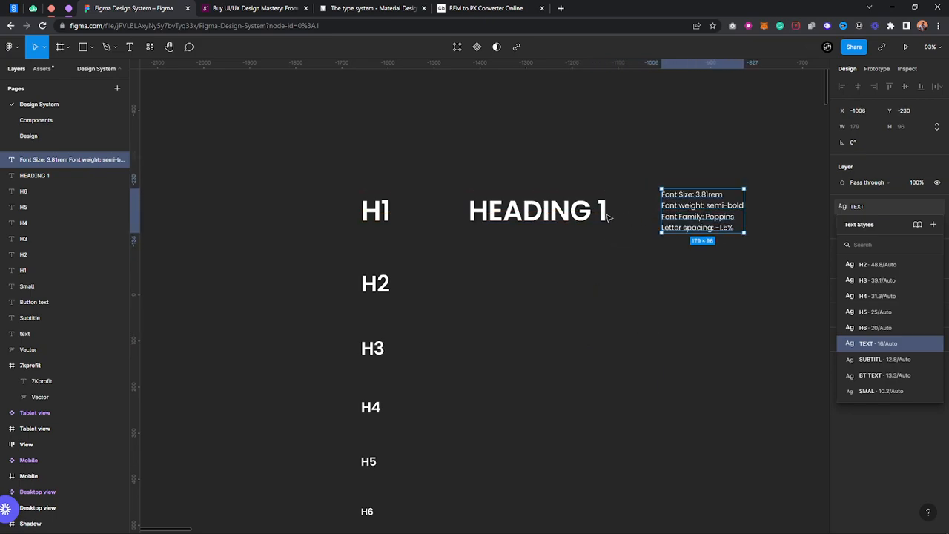
{"action": "left_click", "coordinate": [561, 291]}
{"action": "left_click_drag", "start_coordinate": [768, 268], "coordinate": [554, 283]}
{"action": "key", "text": "ctrl+d"}
Step: Change the duplicated heading in the H2 row to "HEADING 2"
{"action": "double_click", "coordinate": [572, 282]}
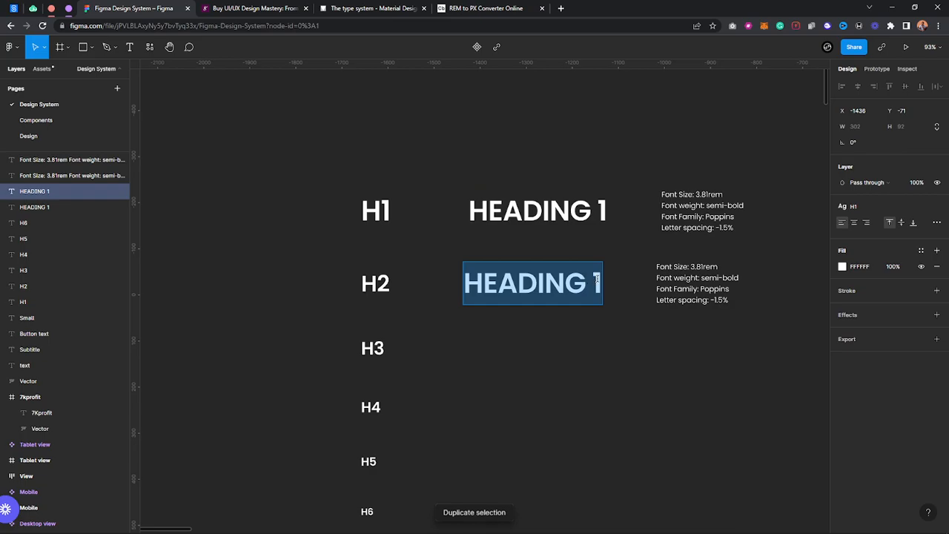
{"action": "left_click", "coordinate": [597, 280]}
{"action": "key", "text": "BackSpace"}
{"action": "type", "text": "2"}
{"action": "key", "text": "Escape"}
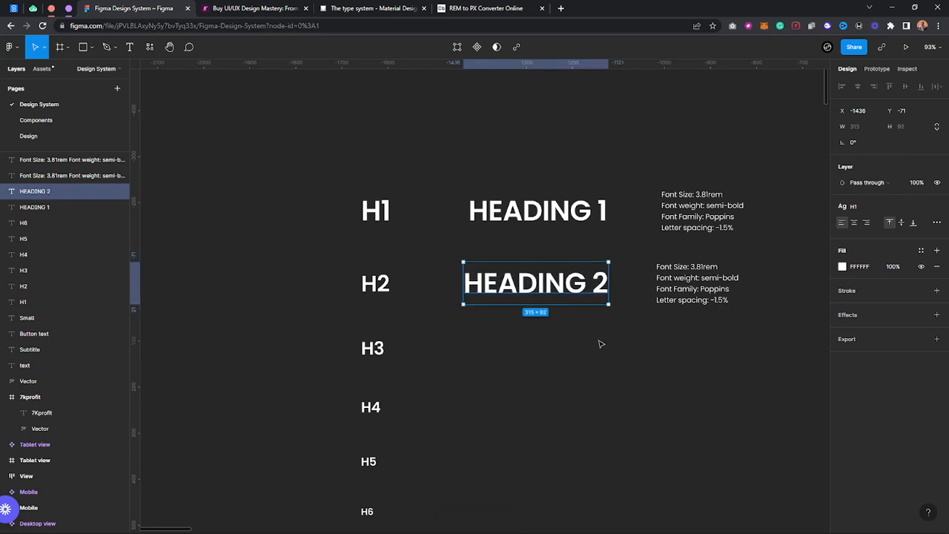
{"action": "key", "text": "Escape"}
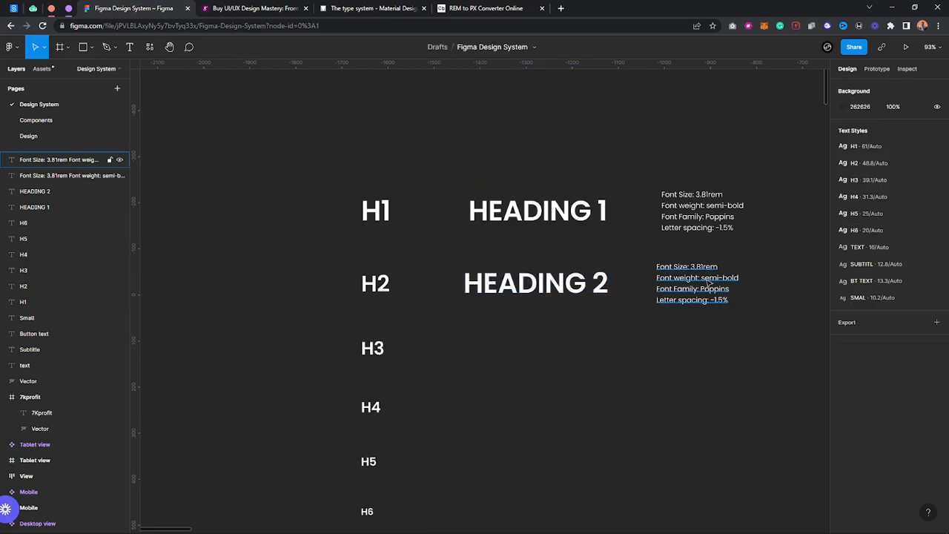
Step: Review the type scale list alongside the finished Typography sheet and the REM to PX converter page
{"action": "left_click", "coordinate": [708, 279]}
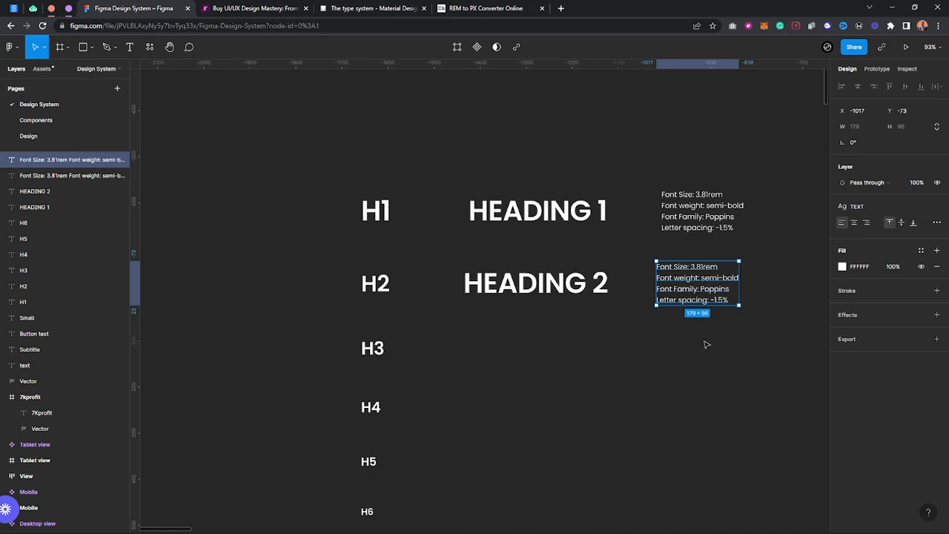
{"action": "left_click", "coordinate": [706, 385]}
{"action": "scroll", "coordinate": [700, 330], "scroll_direction": "down", "scroll_amount": 5}
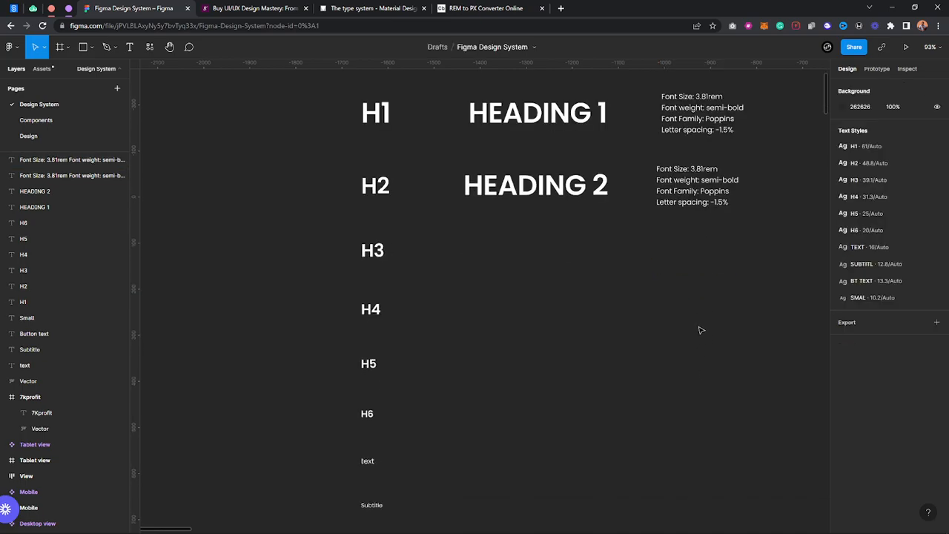
{"action": "scroll", "coordinate": [708, 371], "scroll_direction": "right", "scroll_amount": 3}
{"action": "scroll", "coordinate": [709, 372], "scroll_direction": "down", "scroll_amount": 1}
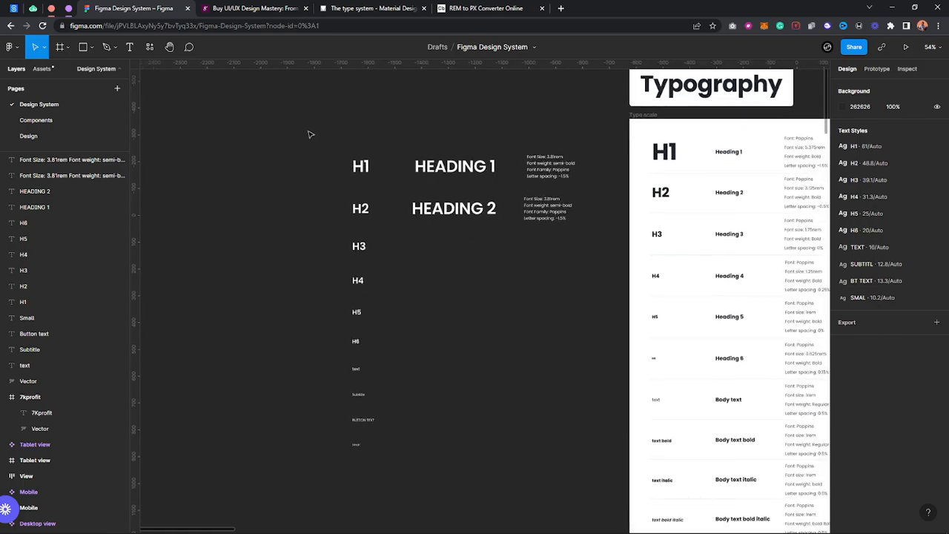
{"action": "scroll", "coordinate": [310, 133], "scroll_direction": "down", "scroll_amount": 1}
{"action": "left_click_drag", "start_coordinate": [304, 135], "coordinate": [612, 476]}
{"action": "left_click", "coordinate": [541, 459]}
{"action": "left_click_drag", "start_coordinate": [276, 116], "coordinate": [591, 462]}
{"action": "left_click", "coordinate": [483, 8]}
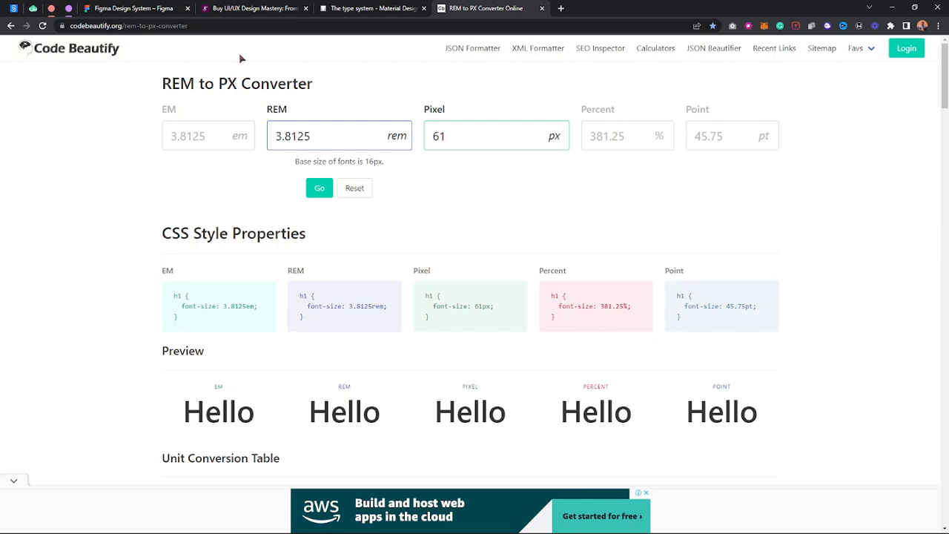
{"action": "left_click", "coordinate": [157, 7]}
{"action": "left_click", "coordinate": [585, 177]}
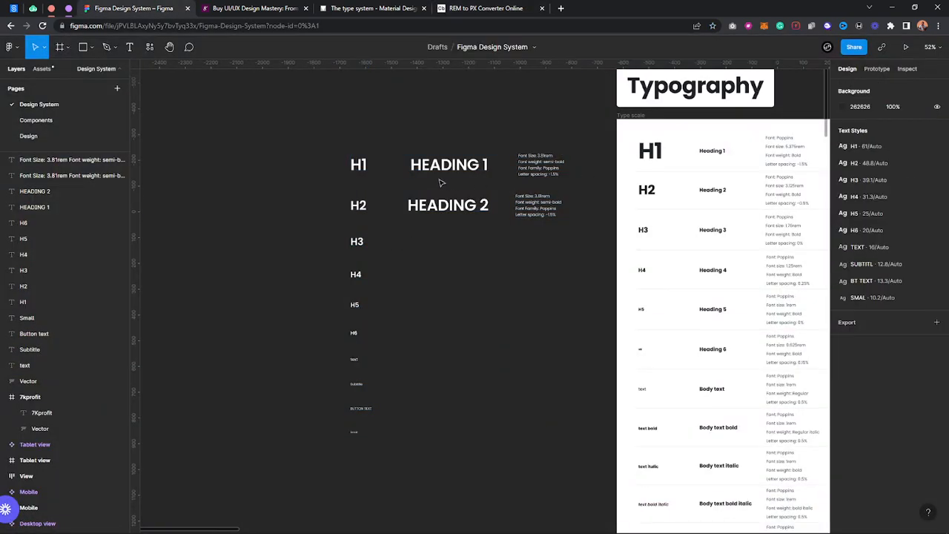
{"action": "scroll", "coordinate": [438, 180], "scroll_direction": "up", "scroll_amount": 3}
Step: On the Design page, add the text "Rivasult channel" to the MacBook Pro 16" frame and move it to about X 124, Y 303
{"action": "left_click", "coordinate": [60, 137]}
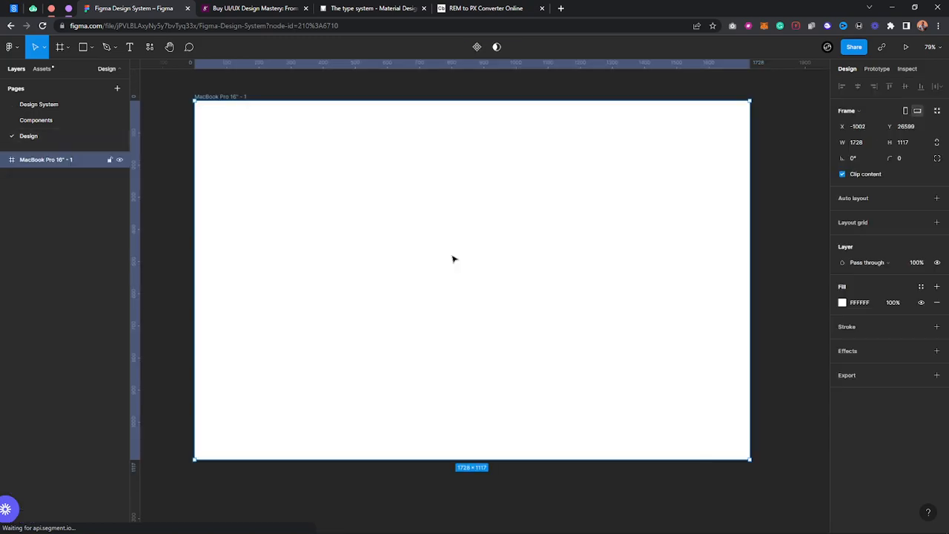
{"action": "key", "text": "t"}
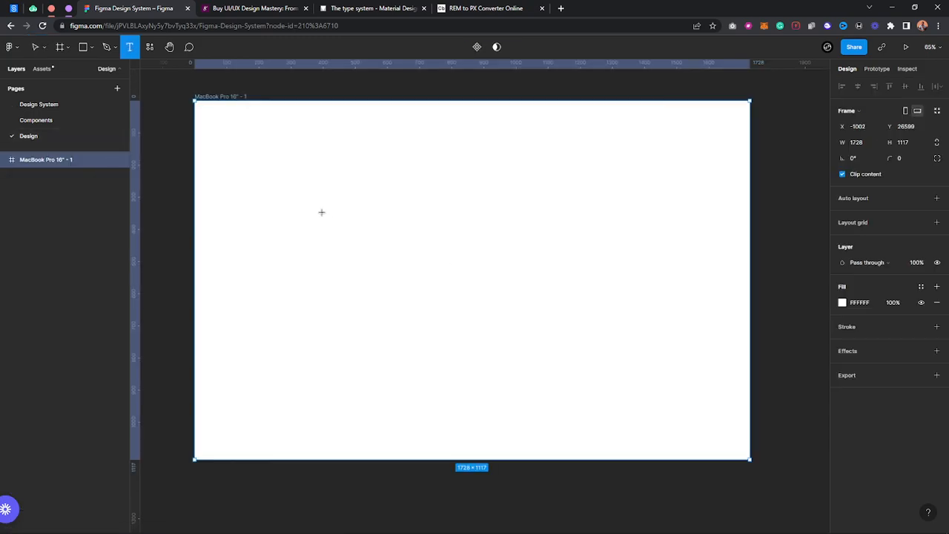
{"action": "left_click", "coordinate": [292, 171]}
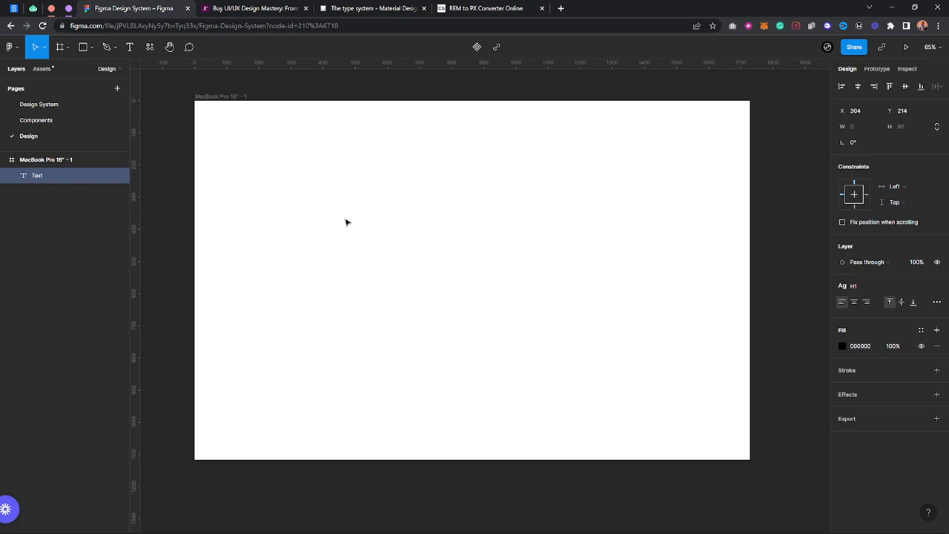
{"action": "type", "text": "Rivasult"}
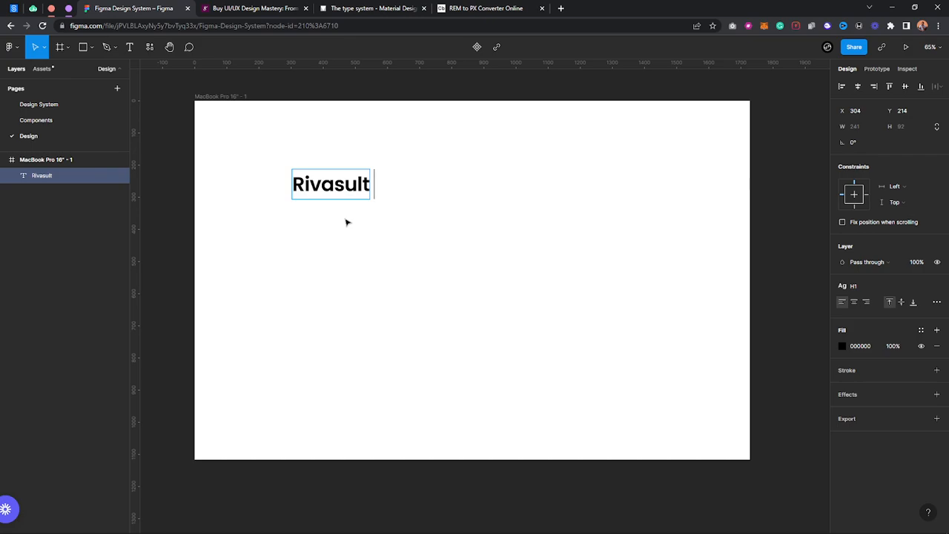
{"action": "type", "text": " channel"}
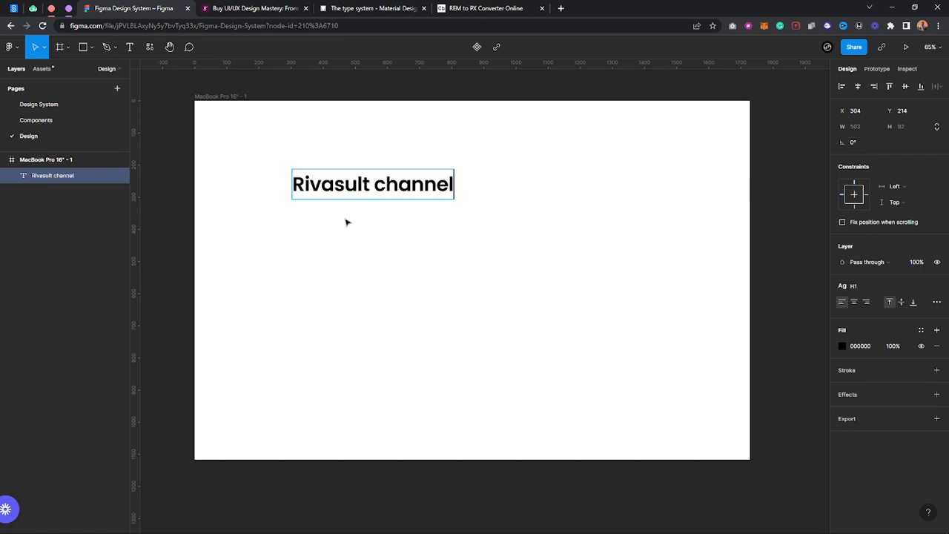
{"action": "key", "text": "Escape"}
{"action": "left_click_drag", "start_coordinate": [323, 170], "coordinate": [306, 210]}
{"action": "key", "text": "ctrl+z"}
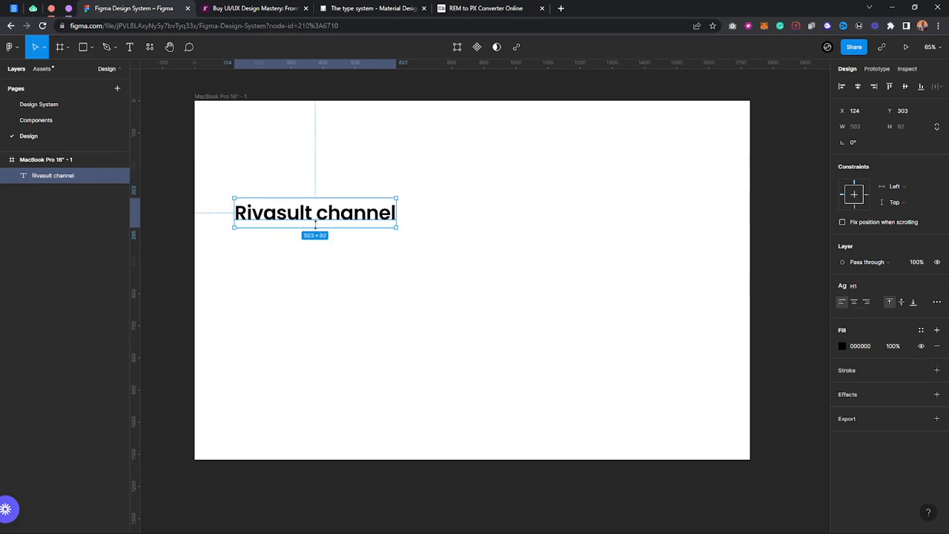
Step: Apply the H2 text style to the heading and replace its wording with "Digital Agency in Nigeria"
{"action": "left_click", "coordinate": [923, 290]}
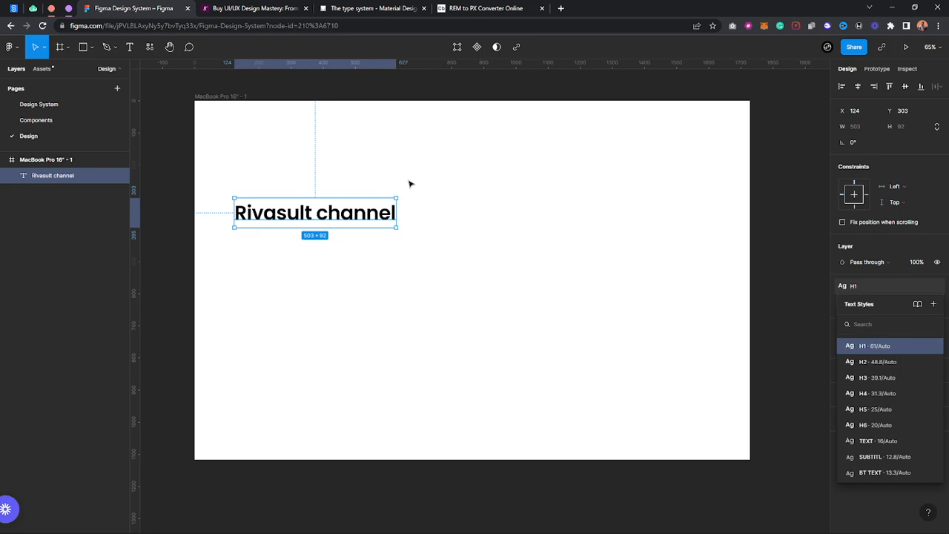
{"action": "double_click", "coordinate": [297, 214]}
{"action": "type", "text": "D"}
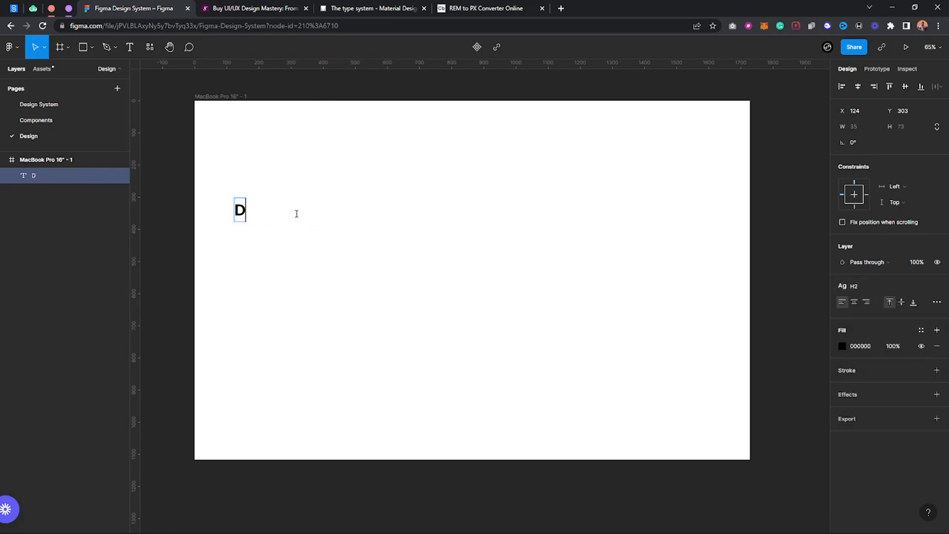
{"action": "type", "text": "igital Digital Digit"}
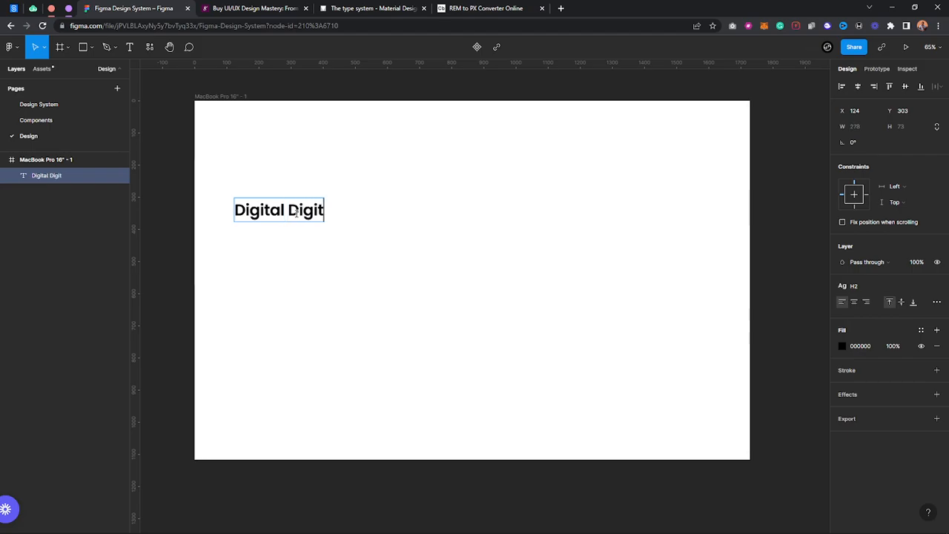
{"action": "key", "text": "BackSpace"}
{"action": "key", "text": "BackSpace"}
{"action": "key", "text": "BackSpace"}
{"action": "key", "text": "BackSpace"}
{"action": "key", "text": "BackSpace"}
{"action": "type", "text": "A"}
{"action": "key", "text": "BackSpace"}
{"action": "key", "text": "BackSpace"}
{"action": "type", "text": "Agency in"}
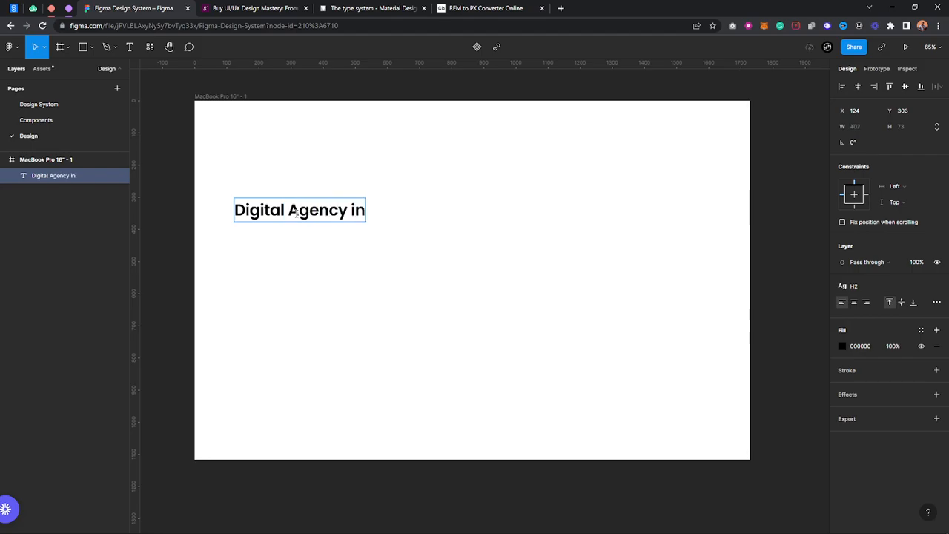
{"action": "type", "text": " Nigeria"}
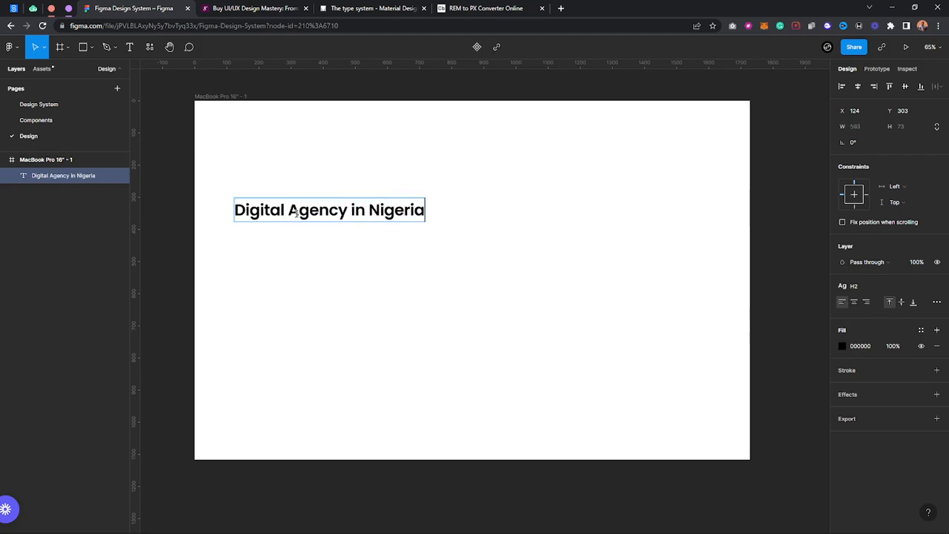
Step: Narrow the heading's text box to about 449 wide so it wraps, and reposition it at about X 121, Y 280
{"action": "key", "text": "Escape"}
{"action": "left_click_drag", "start_coordinate": [426, 210], "coordinate": [378, 213]}
{"action": "left_click_drag", "start_coordinate": [305, 224], "coordinate": [306, 216]}
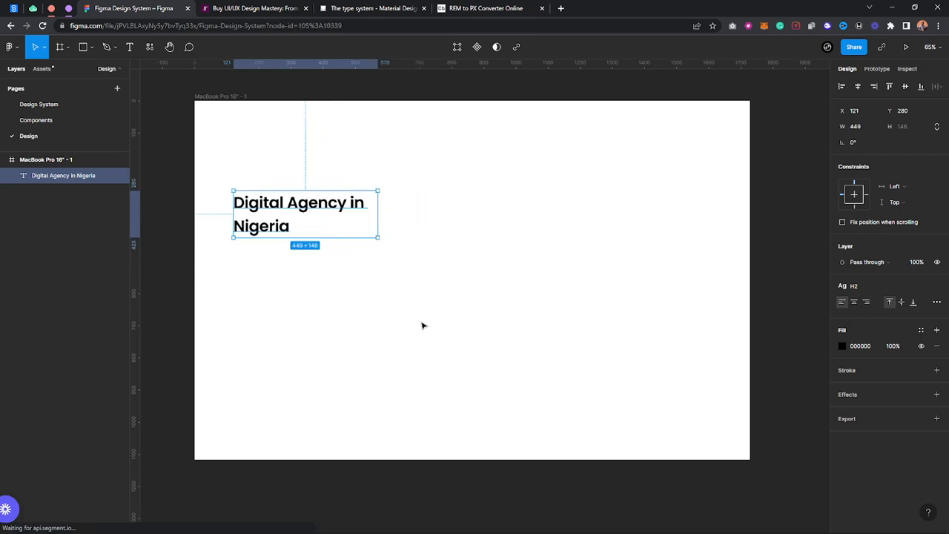
Step: Draw a wide, flat rectangle below the heading as a button background
{"action": "left_click", "coordinate": [291, 321]}
{"action": "key", "text": "r"}
{"action": "left_click_drag", "start_coordinate": [242, 285], "coordinate": [355, 309]}
Step: Add the text "Contact Us" over the rectangle's lower edge
{"action": "key", "text": "t"}
{"action": "left_click", "coordinate": [299, 310]}
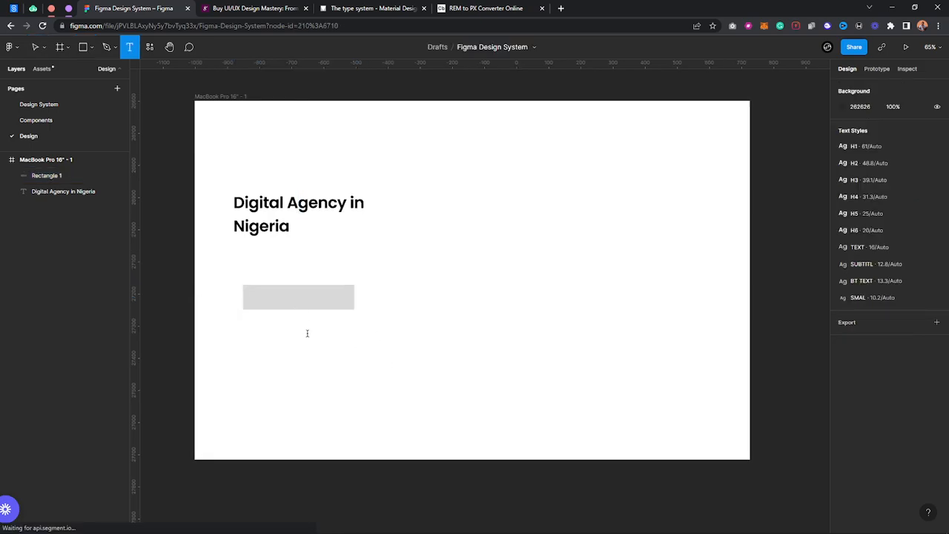
{"action": "type", "text": "Cont"}
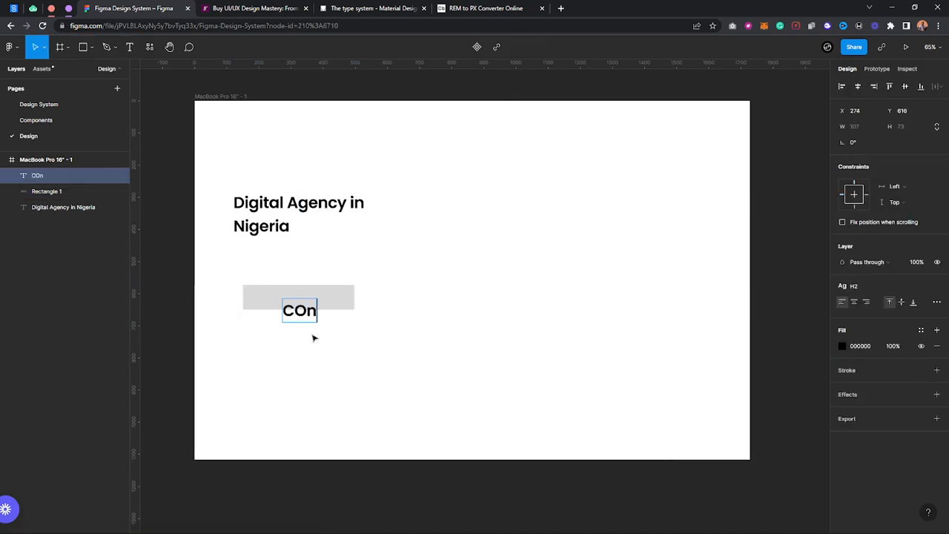
{"action": "key", "text": "BackSpace"}
{"action": "key", "text": "BackSpace"}
{"action": "type", "text": "nta"}
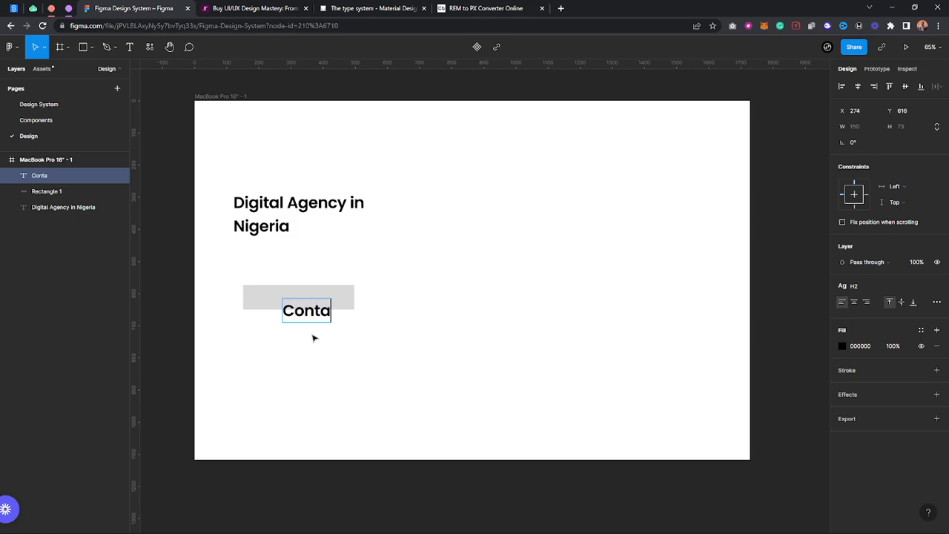
{"action": "type", "text": "ct Us"}
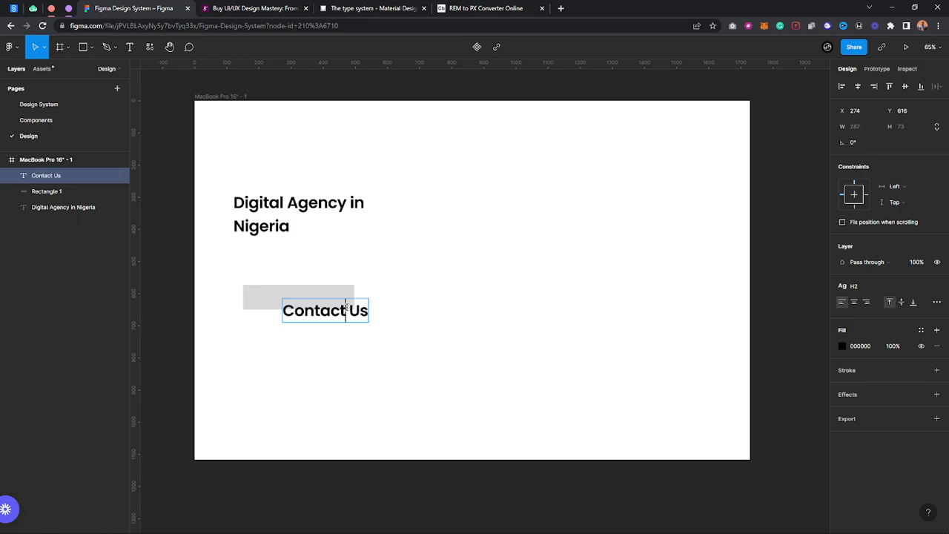
Step: Move the "Contact Us" label onto the rectangle and apply the TEXT style to it
{"action": "left_click_drag", "start_coordinate": [326, 311], "coordinate": [298, 299]}
{"action": "left_click", "coordinate": [838, 294]}
{"action": "left_click", "coordinate": [874, 438]}
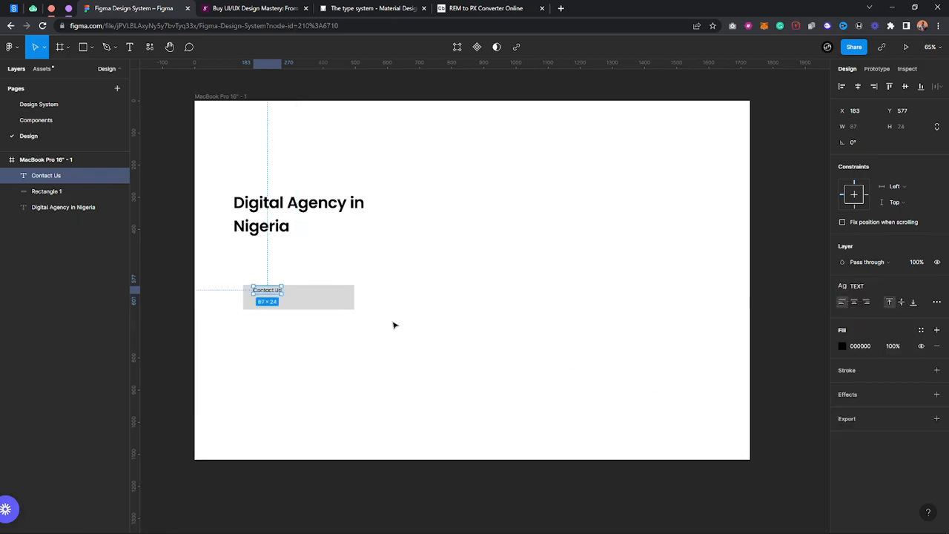
Step: Apply the BT TEXT style to the "Contact Us" label and move it further inside the rectangle, to about X 217, Y 597
{"action": "left_click", "coordinate": [875, 287]}
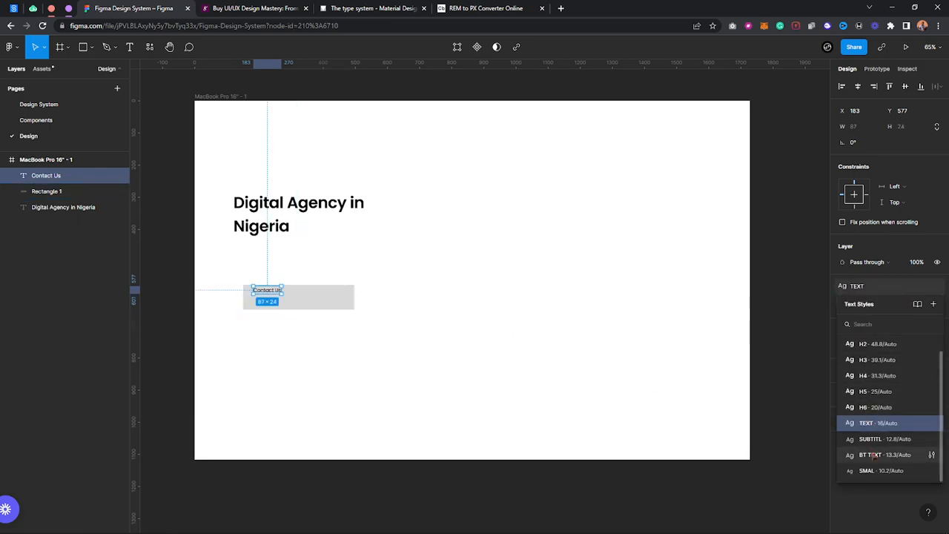
{"action": "left_click", "coordinate": [863, 509]}
{"action": "left_click_drag", "start_coordinate": [256, 291], "coordinate": [273, 301]}
{"action": "scroll", "coordinate": [197, 286], "scroll_direction": "up", "scroll_amount": 5}
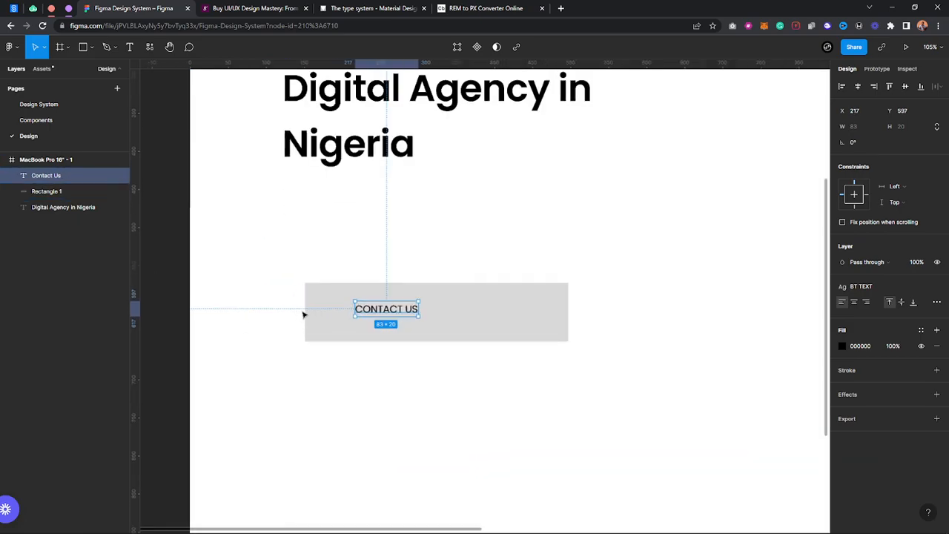
Step: Narrow the button rectangle to about 207 × 77 and centre the "Contact Us" label on it
{"action": "left_click", "coordinate": [542, 314]}
{"action": "key", "text": "ctrl+z"}
{"action": "key", "text": "ctrl+z"}
{"action": "left_click", "coordinate": [533, 313]}
{"action": "left_click_drag", "start_coordinate": [553, 312], "coordinate": [388, 317]}
{"action": "left_click", "coordinate": [401, 315]}
{"action": "left_click", "coordinate": [401, 302]}
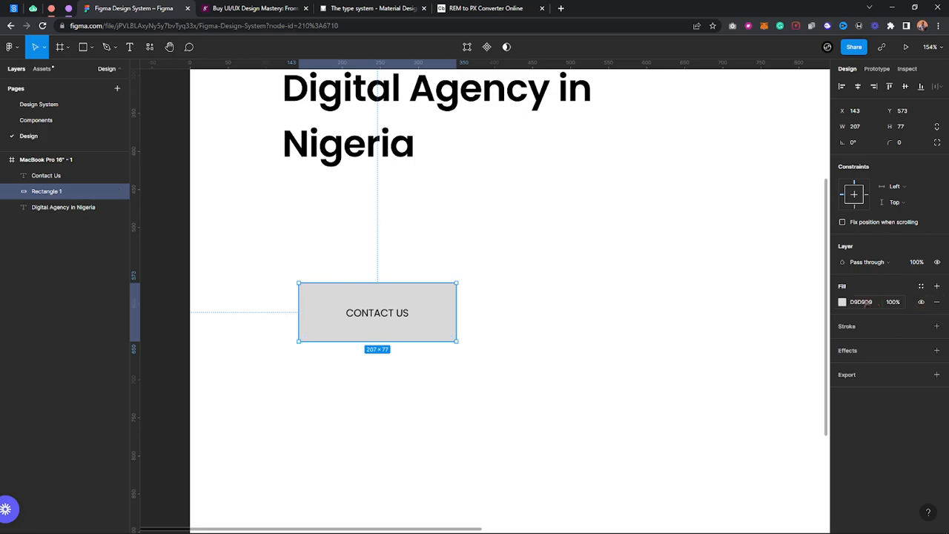
Step: Set the button rectangle's fill colour to 000
{"action": "left_click", "coordinate": [843, 302]}
{"action": "left_click", "coordinate": [858, 302]}
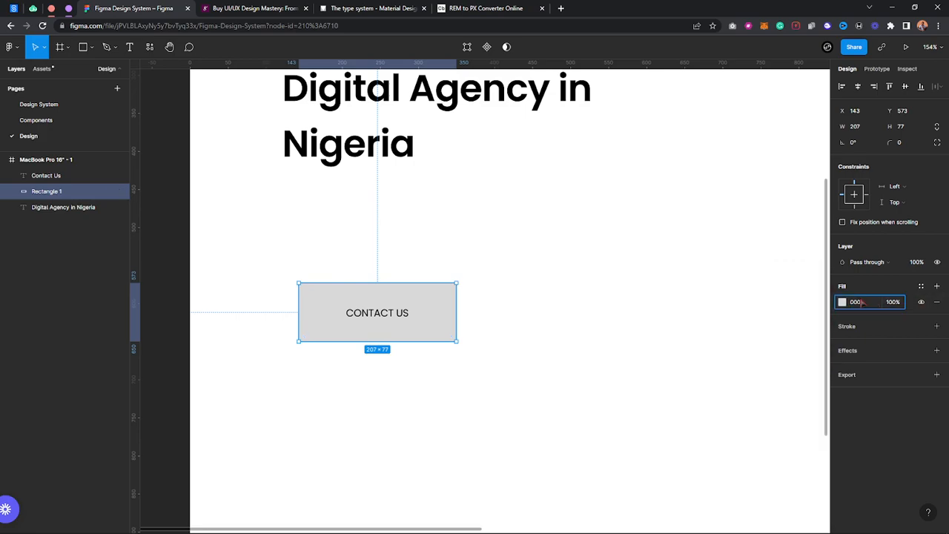
{"action": "type", "text": "000"}
{"action": "key", "text": "Return"}
Step: Set the "Contact Us" label's fill colour to fff
{"action": "left_click", "coordinate": [367, 315]}
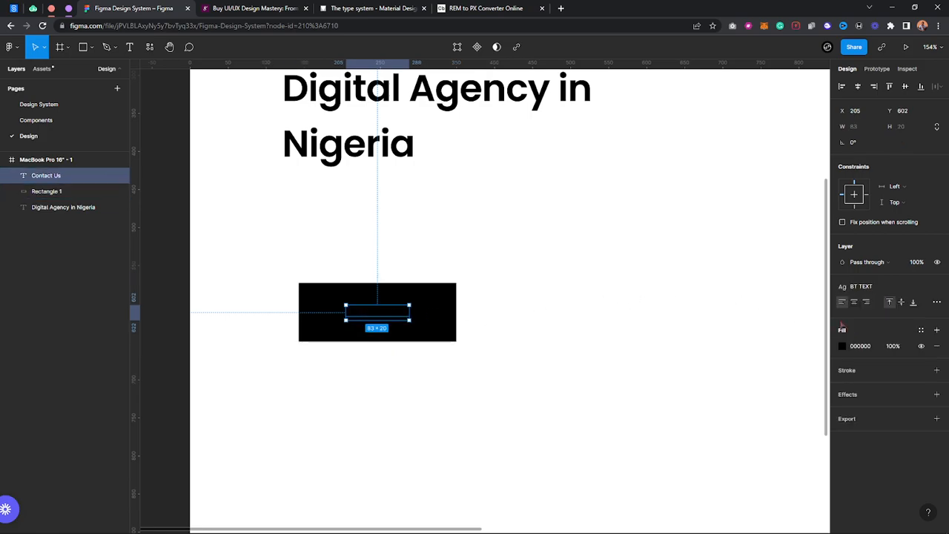
{"action": "left_click", "coordinate": [872, 346]}
{"action": "type", "text": "fff"}
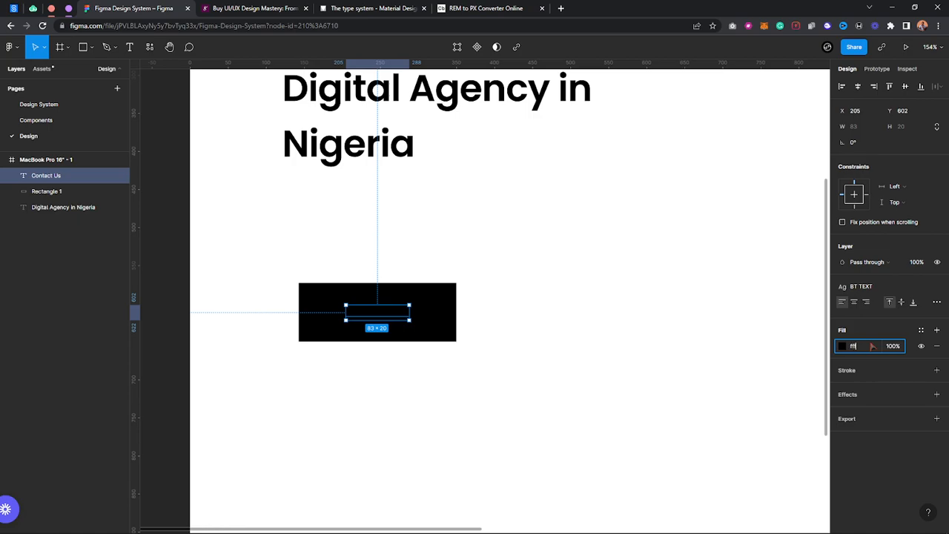
{"action": "key", "text": "Return"}
{"action": "left_click", "coordinate": [565, 282]}
Step: Set the button rectangle's corner radius to 10
{"action": "left_click", "coordinate": [439, 312]}
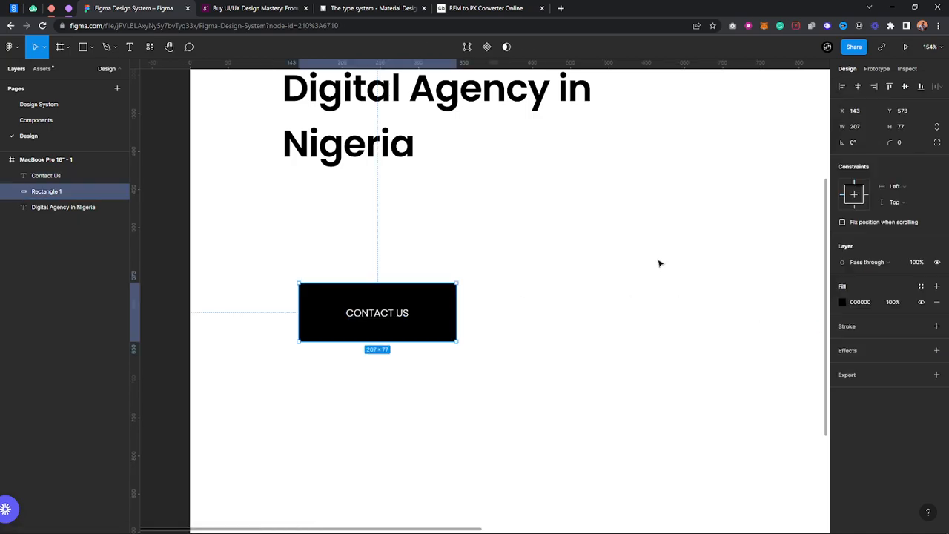
{"action": "left_click", "coordinate": [913, 146]}
{"action": "key", "text": "Return"}
Step: Delete the hand-made contact button, both its rectangle and its label, from the page frame
{"action": "scroll", "coordinate": [587, 210], "scroll_direction": "down", "scroll_amount": 8}
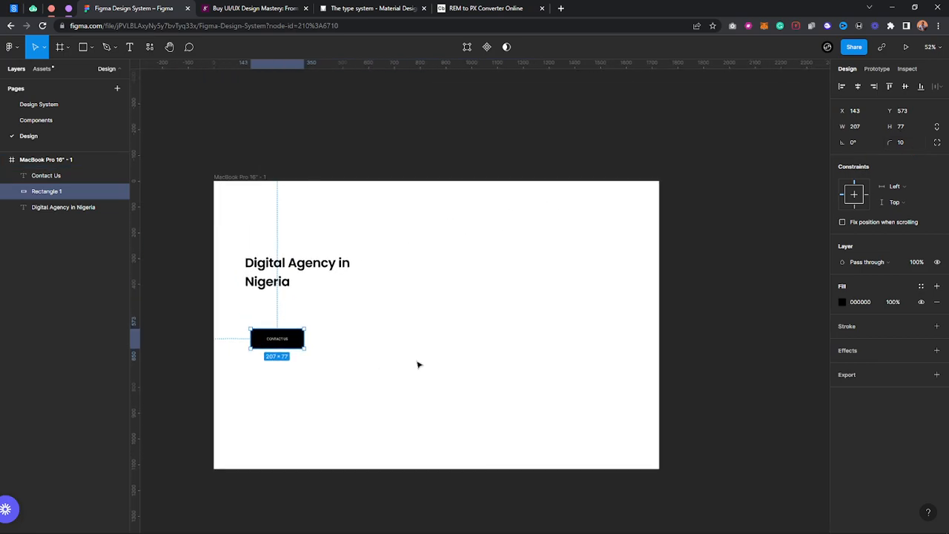
{"action": "left_click", "coordinate": [224, 353]}
{"action": "scroll", "coordinate": [224, 353], "scroll_direction": "up", "scroll_amount": 4}
{"action": "scroll", "coordinate": [408, 290], "scroll_direction": "up", "scroll_amount": 1}
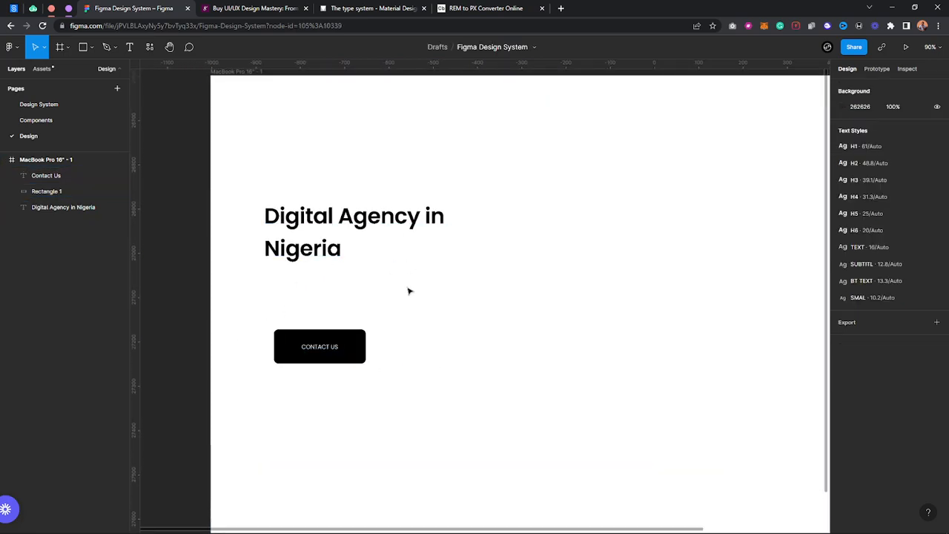
{"action": "scroll", "coordinate": [438, 280], "scroll_direction": "down", "scroll_amount": 4}
{"action": "left_click_drag", "start_coordinate": [595, 309], "coordinate": [569, 313]}
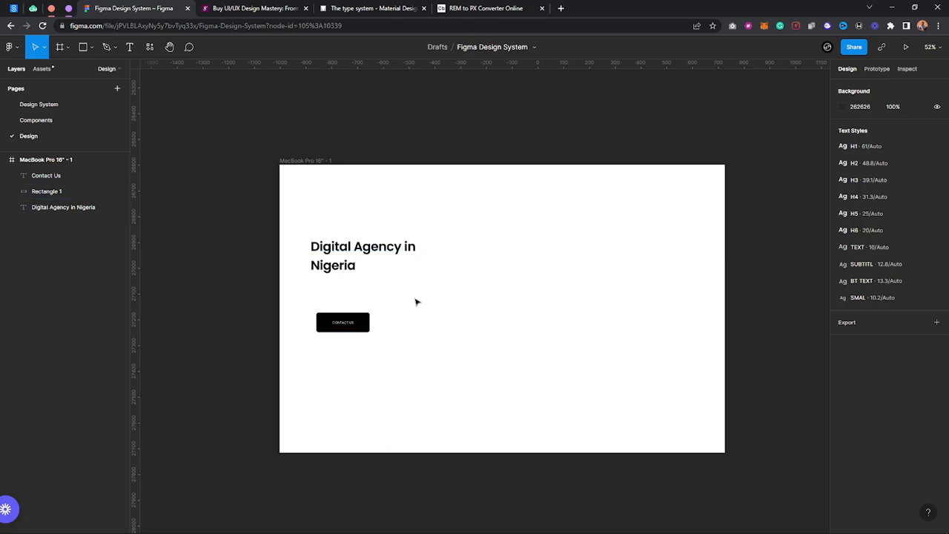
{"action": "left_click_drag", "start_coordinate": [302, 290], "coordinate": [391, 364]}
{"action": "key", "text": "Delete"}
Step: Insert the padded green Main button component from the local components below the heading, at about X 121, Y 482
{"action": "left_click", "coordinate": [43, 68]}
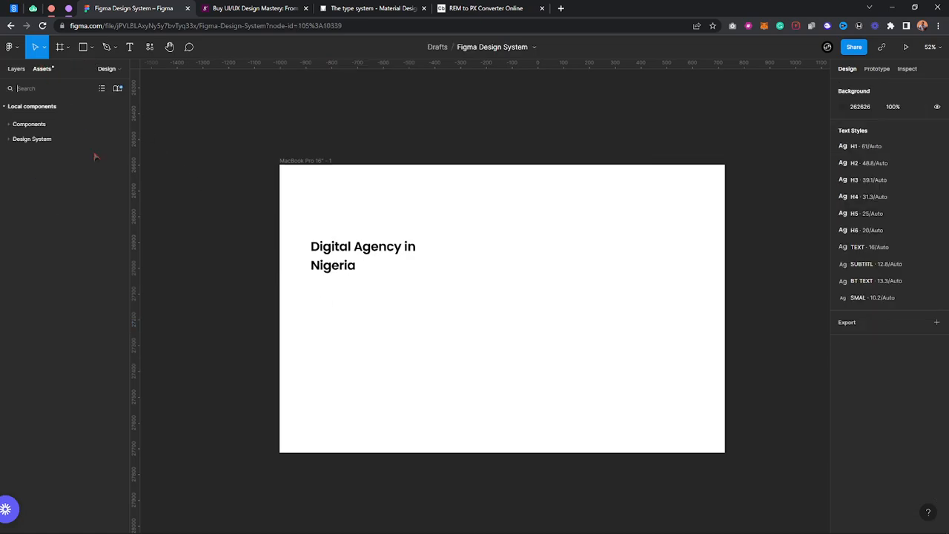
{"action": "left_click", "coordinate": [29, 124]}
{"action": "left_click_drag", "start_coordinate": [97, 167], "coordinate": [477, 378]}
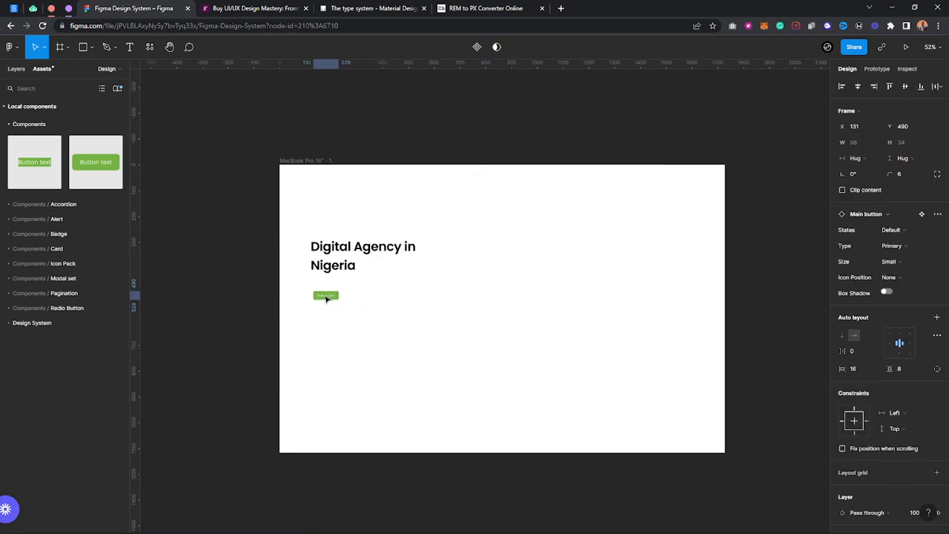
{"action": "left_click_drag", "start_coordinate": [326, 299], "coordinate": [324, 295]}
{"action": "scroll", "coordinate": [325, 287], "scroll_direction": "up", "scroll_amount": 5}
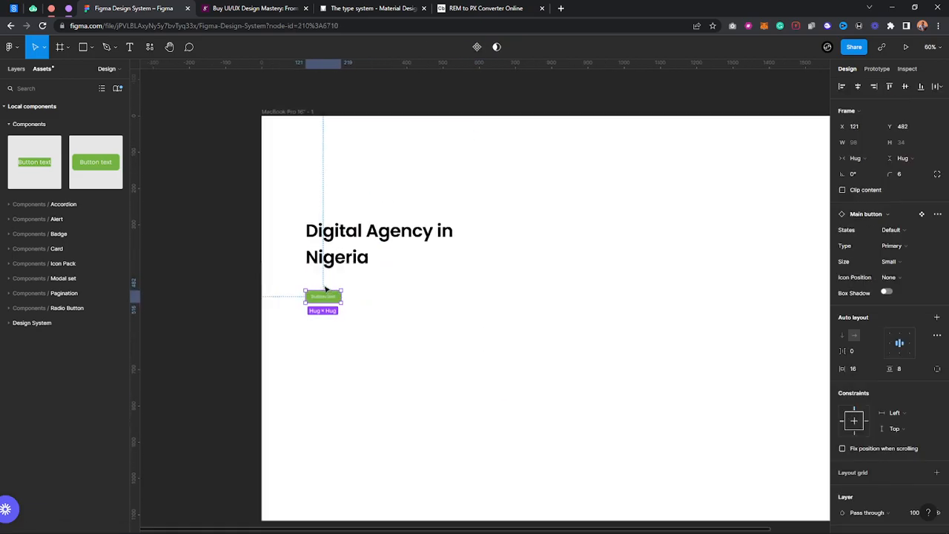
Step: Set the Main button's size to Large and move it down to about Y 547
{"action": "left_click", "coordinate": [892, 245]}
{"action": "left_click", "coordinate": [868, 249]}
{"action": "left_click", "coordinate": [889, 262]}
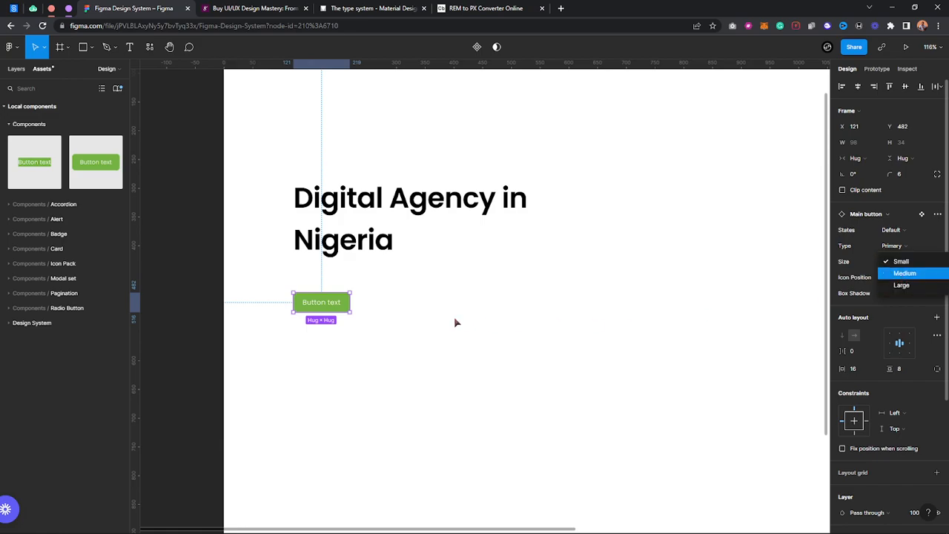
{"action": "key", "text": "Return"}
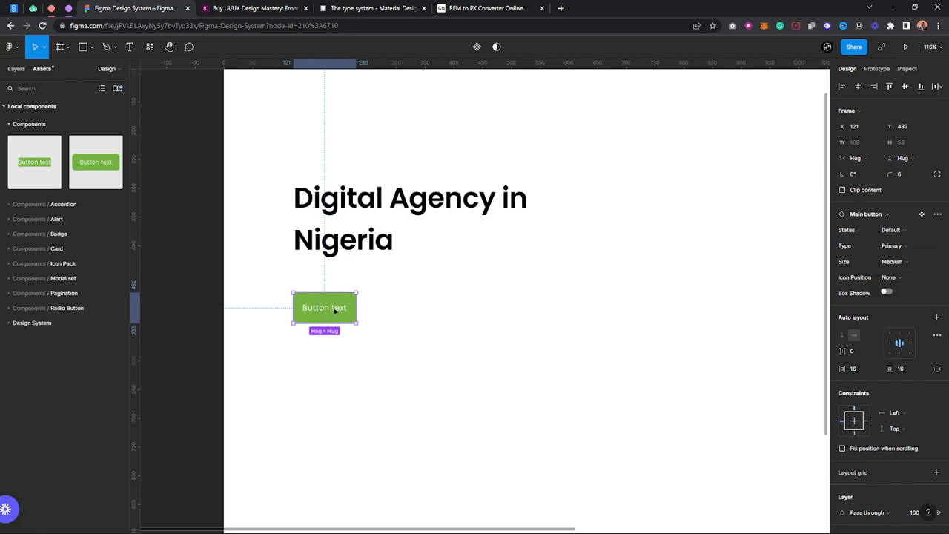
{"action": "left_click", "coordinate": [898, 267]}
{"action": "key", "text": "Return"}
{"action": "left_click_drag", "start_coordinate": [322, 318], "coordinate": [322, 352]}
{"action": "left_click", "coordinate": [16, 68]}
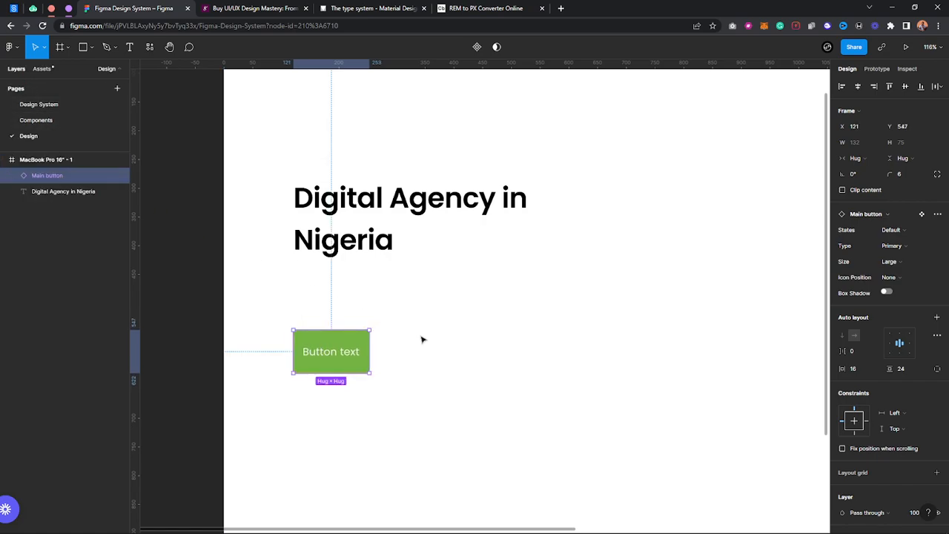
Step: Try the Left and Right icon positions on the Main button and return the option to None
{"action": "scroll", "coordinate": [419, 337], "scroll_direction": "down", "scroll_amount": 3}
{"action": "left_click", "coordinate": [899, 278]}
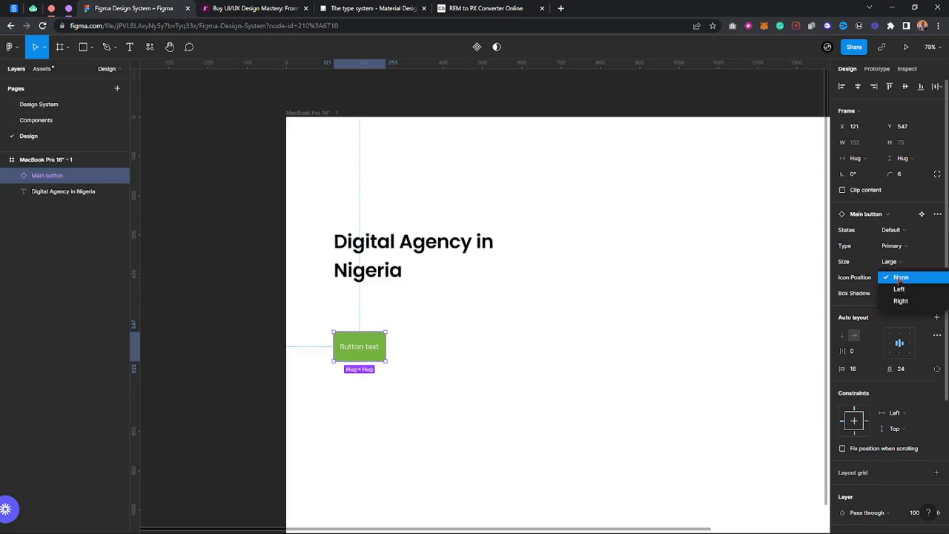
{"action": "left_click", "coordinate": [900, 289]}
{"action": "scroll", "coordinate": [436, 341], "scroll_direction": "up", "scroll_amount": 1}
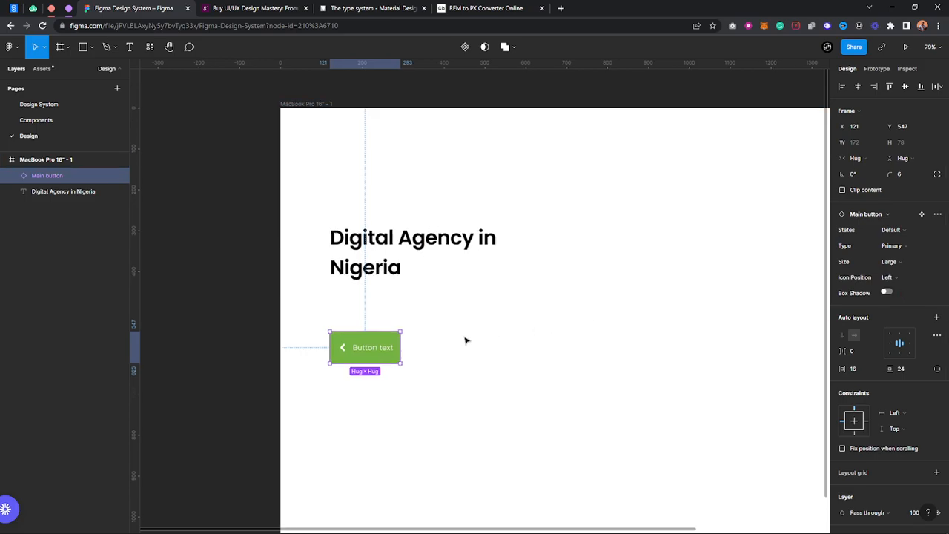
{"action": "left_click", "coordinate": [897, 277]}
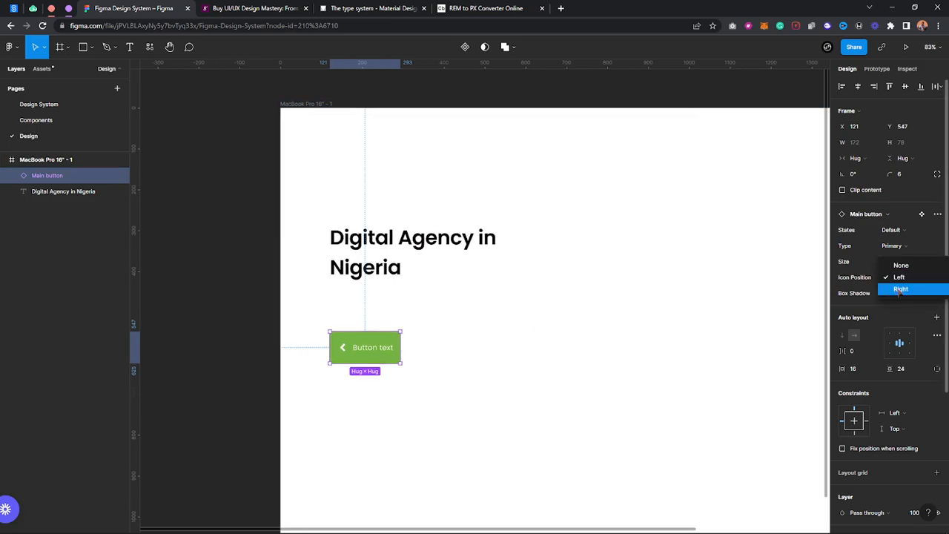
{"action": "left_click", "coordinate": [900, 289]}
{"action": "left_click", "coordinate": [901, 280]}
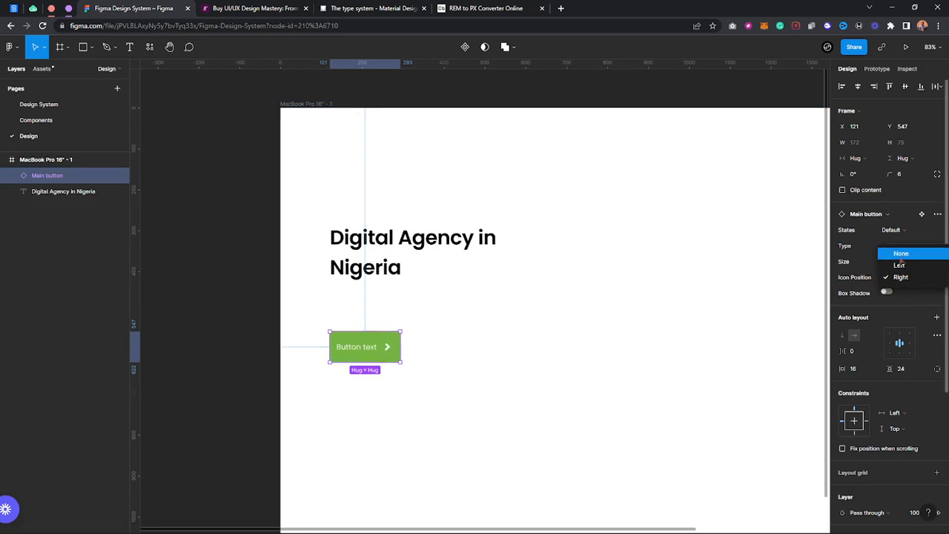
{"action": "left_click", "coordinate": [900, 255]}
Step: Try the Warning and Danger types on the Main button
{"action": "left_click", "coordinate": [898, 246]}
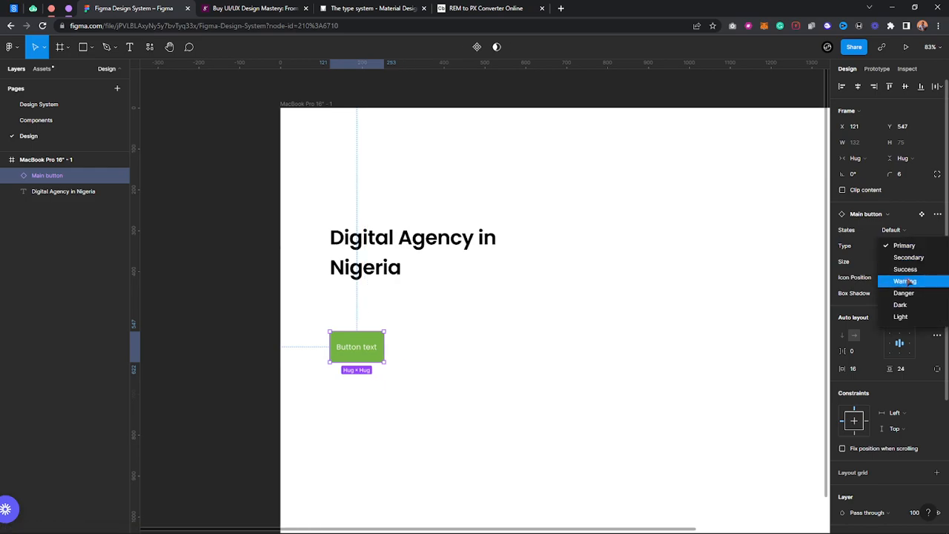
{"action": "left_click", "coordinate": [908, 282]}
{"action": "left_click", "coordinate": [899, 250]}
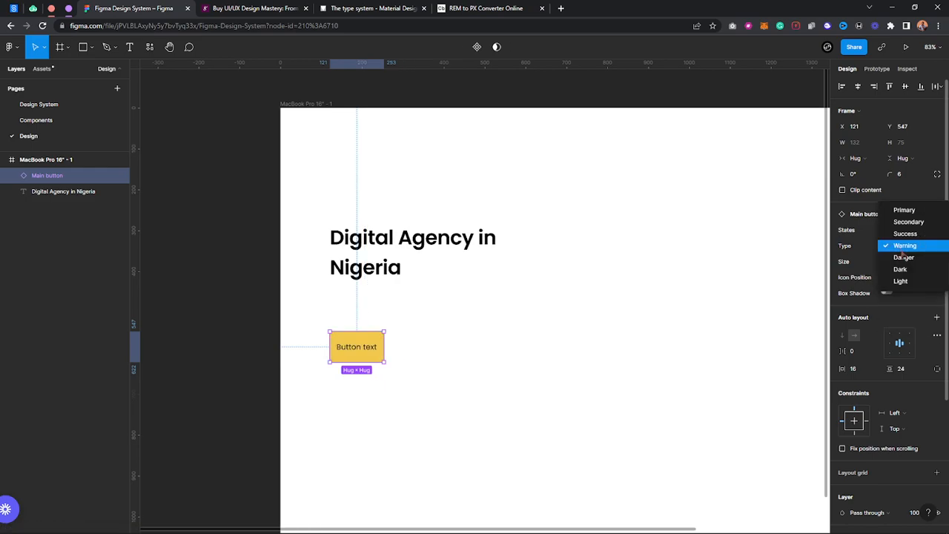
{"action": "left_click", "coordinate": [906, 257]}
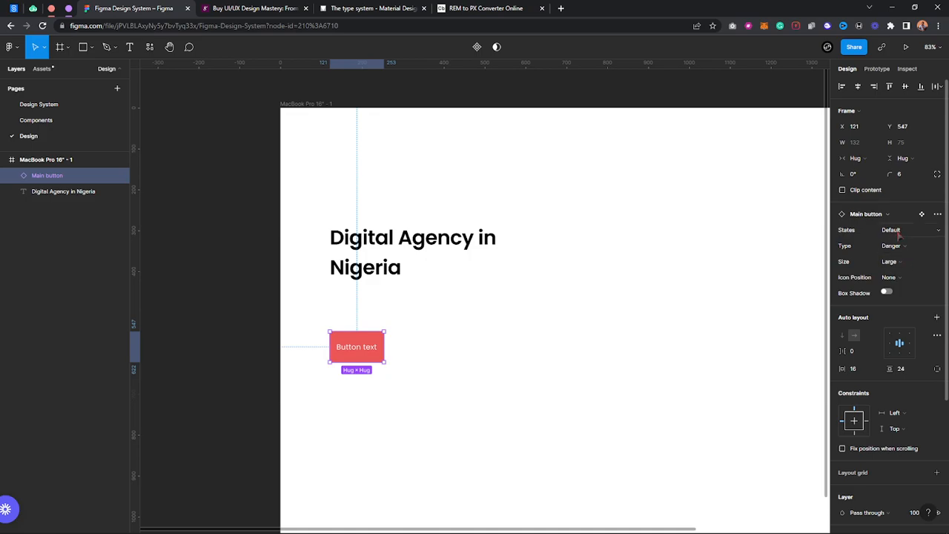
Step: Try the Hover, Active and Disabled states on the Main button and return it to Default
{"action": "left_click", "coordinate": [897, 233]}
{"action": "left_click", "coordinate": [903, 244]}
{"action": "left_click", "coordinate": [899, 230]}
{"action": "left_click", "coordinate": [903, 239]}
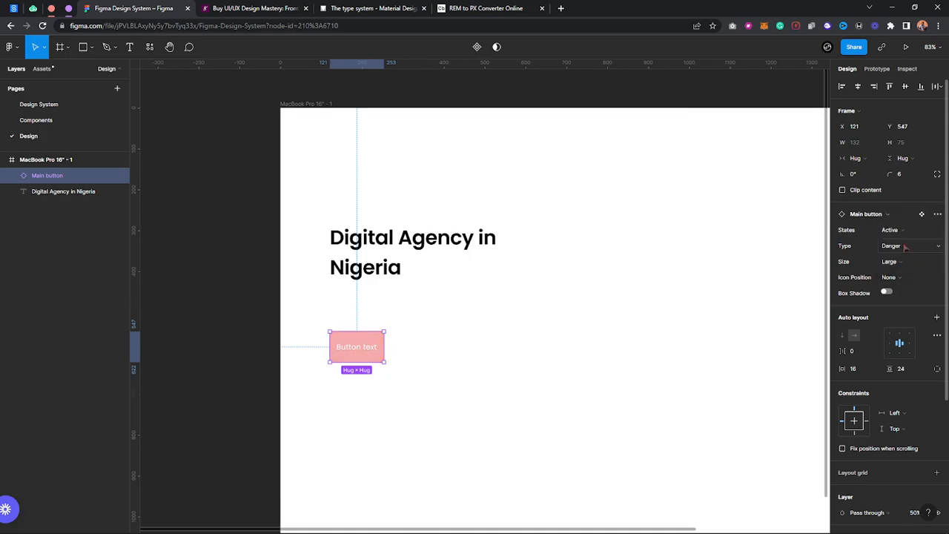
{"action": "left_click", "coordinate": [897, 232]}
{"action": "left_click", "coordinate": [903, 243]}
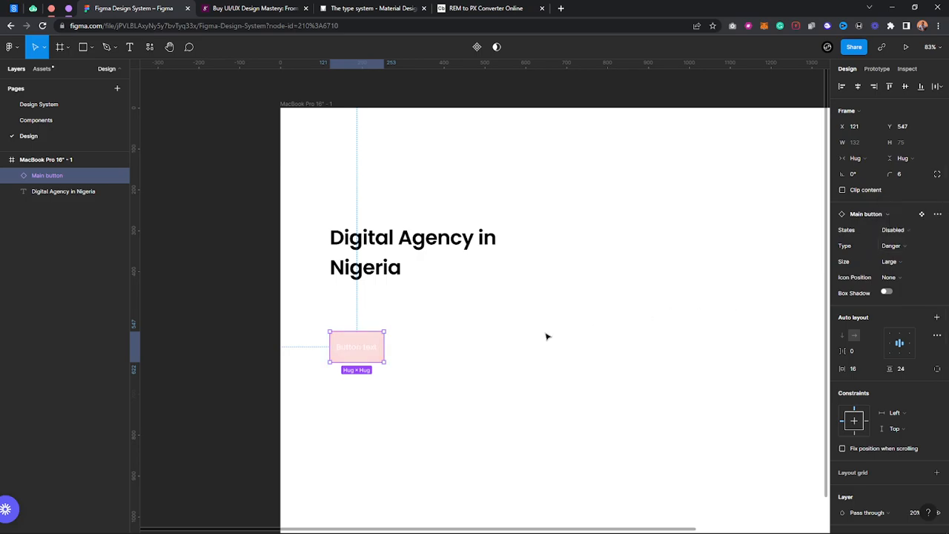
{"action": "left_click", "coordinate": [897, 231]}
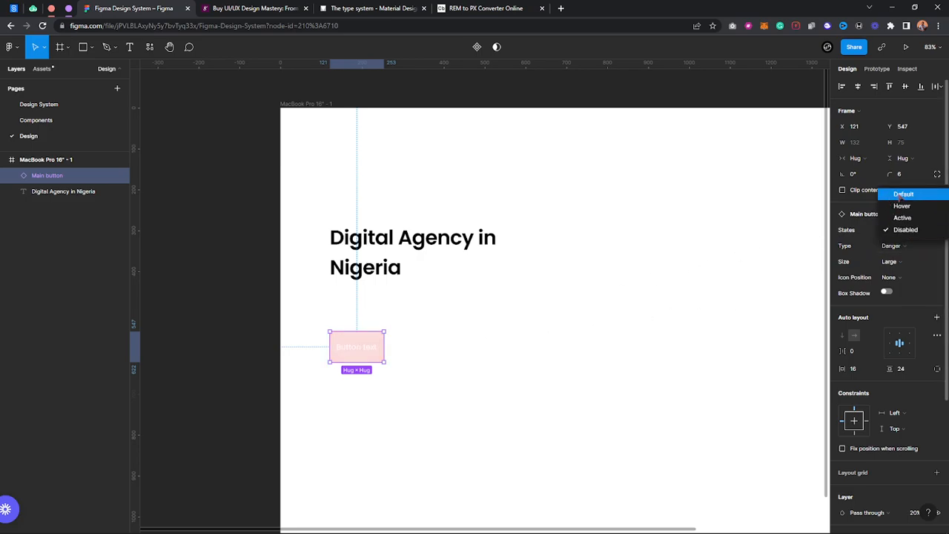
{"action": "left_click", "coordinate": [900, 195]}
Step: Set the Main button's type back to Primary and deselect it
{"action": "scroll", "coordinate": [463, 326], "scroll_direction": "down", "scroll_amount": 3}
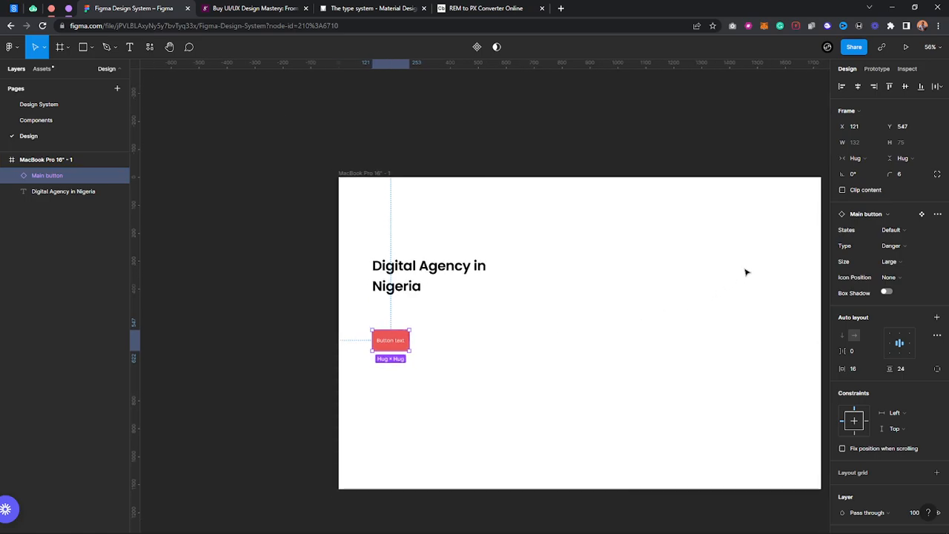
{"action": "left_click", "coordinate": [893, 245]}
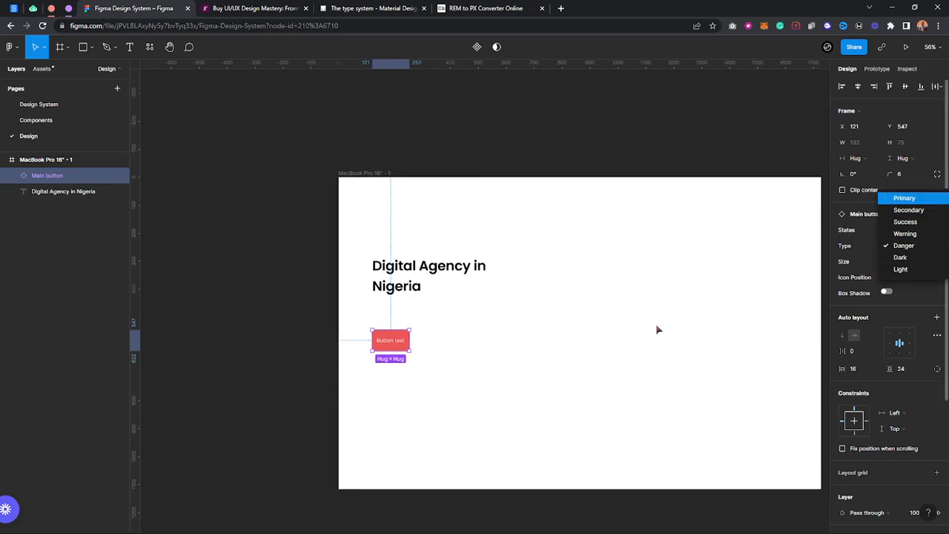
{"action": "left_click", "coordinate": [904, 197]}
{"action": "left_click", "coordinate": [619, 378]}
{"action": "left_click_drag", "start_coordinate": [623, 380], "coordinate": [554, 381]}
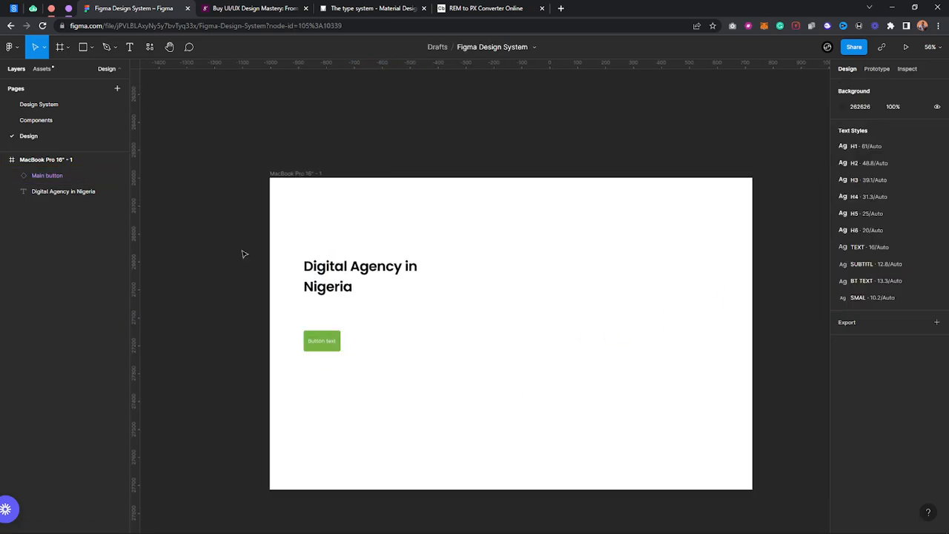
Step: Go to the Design System page and examine the heading samples beside the Typography type scale and colour sections
{"action": "left_click", "coordinate": [45, 104]}
{"action": "scroll", "coordinate": [458, 166], "scroll_direction": "up", "scroll_amount": 3}
{"action": "scroll", "coordinate": [460, 167], "scroll_direction": "up", "scroll_amount": 1}
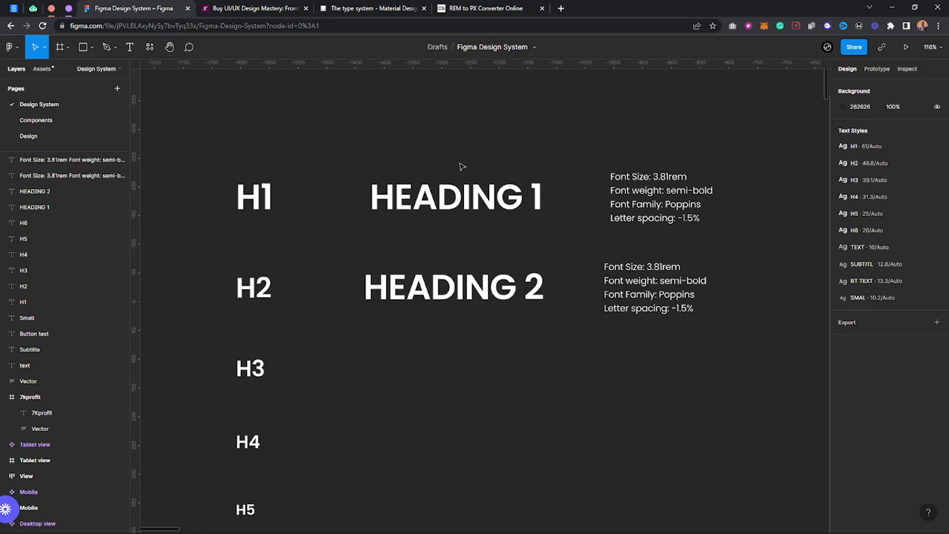
{"action": "scroll", "coordinate": [460, 166], "scroll_direction": "down", "scroll_amount": 3}
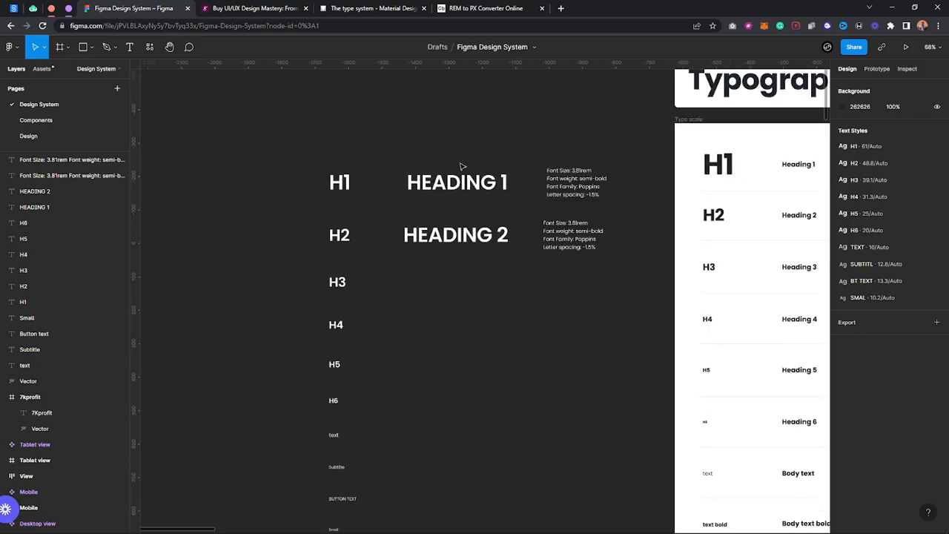
{"action": "scroll", "coordinate": [462, 167], "scroll_direction": "up", "scroll_amount": 1}
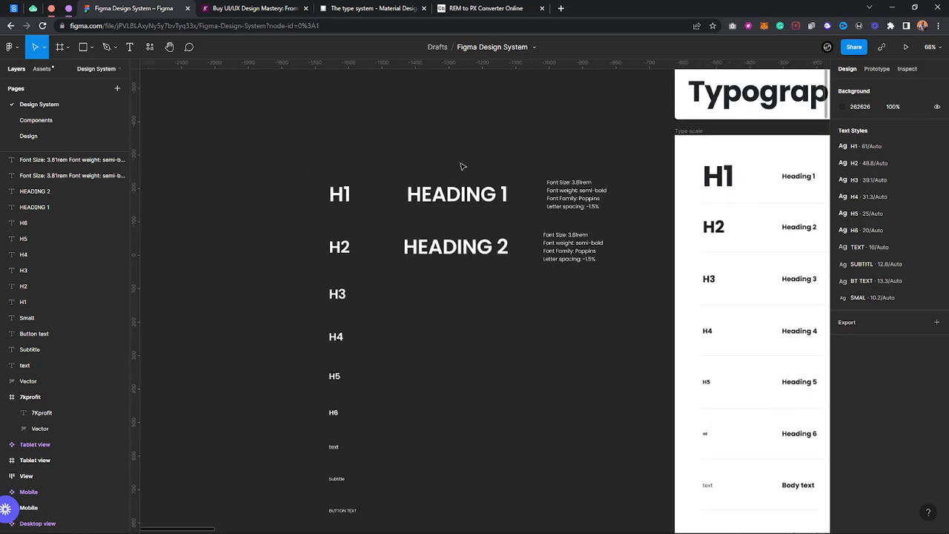
{"action": "scroll", "coordinate": [462, 167], "scroll_direction": "down", "scroll_amount": 5}
{"action": "scroll", "coordinate": [496, 171], "scroll_direction": "right", "scroll_amount": 3}
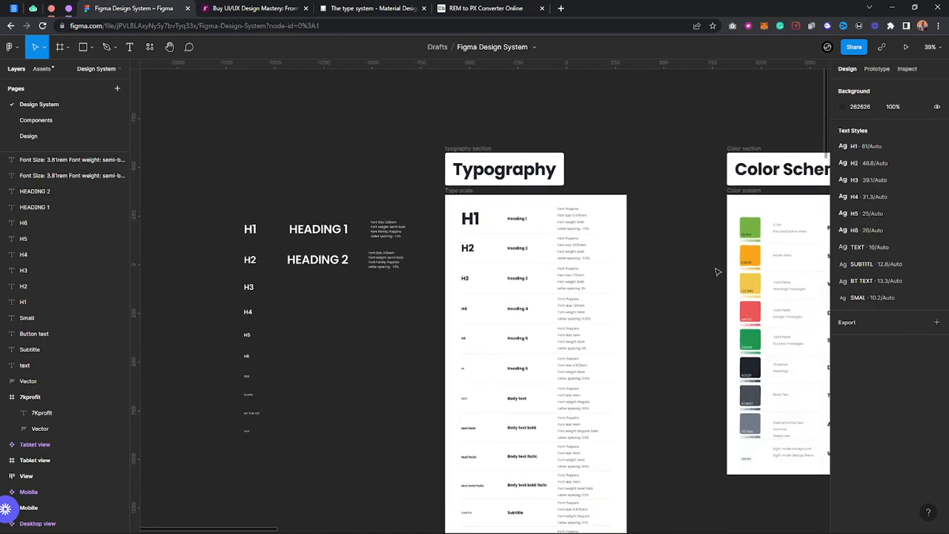
{"action": "scroll", "coordinate": [358, 211], "scroll_direction": "left", "scroll_amount": 5}
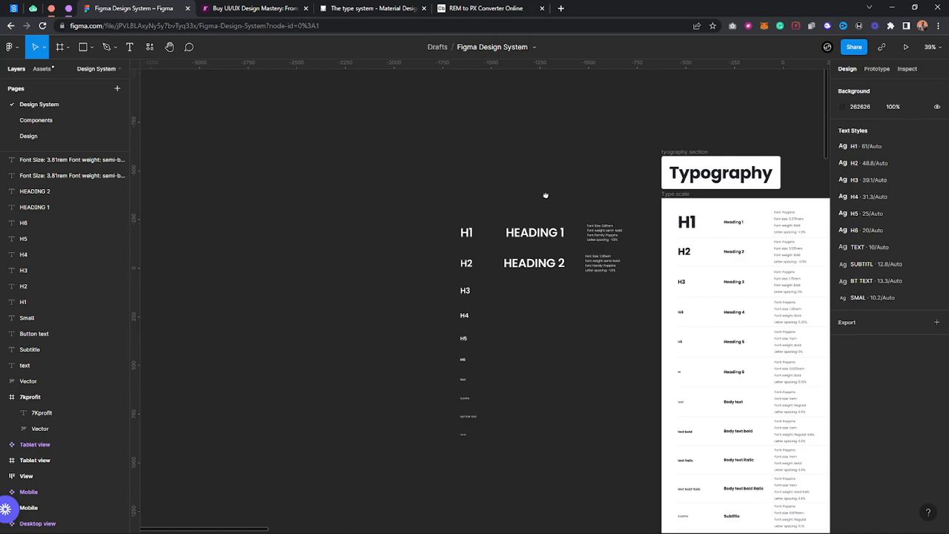
{"action": "scroll", "coordinate": [543, 191], "scroll_direction": "up", "scroll_amount": 3}
{"action": "scroll", "coordinate": [540, 299], "scroll_direction": "down", "scroll_amount": 2}
{"action": "scroll", "coordinate": [529, 250], "scroll_direction": "up", "scroll_amount": 4}
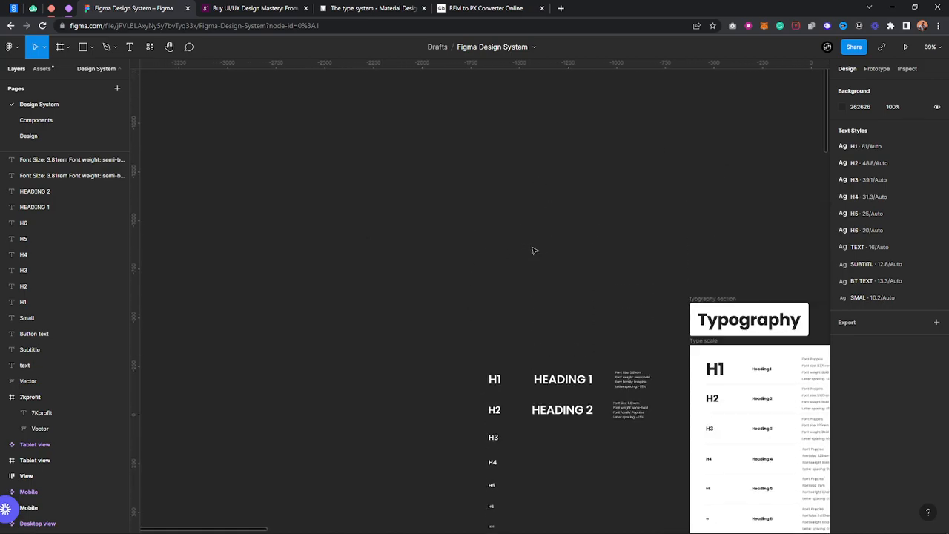
Step: Draw a square about 230 × 230 on the empty canvas above the Typography section
{"action": "scroll", "coordinate": [551, 272], "scroll_direction": "up", "scroll_amount": 5}
{"action": "key", "text": "r"}
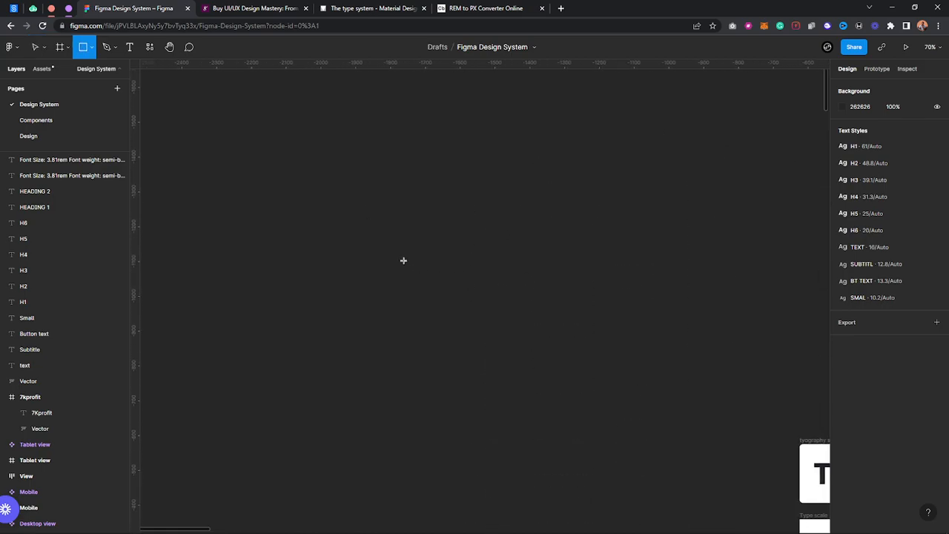
{"action": "left_click_drag", "start_coordinate": [484, 341], "coordinate": [403, 261]}
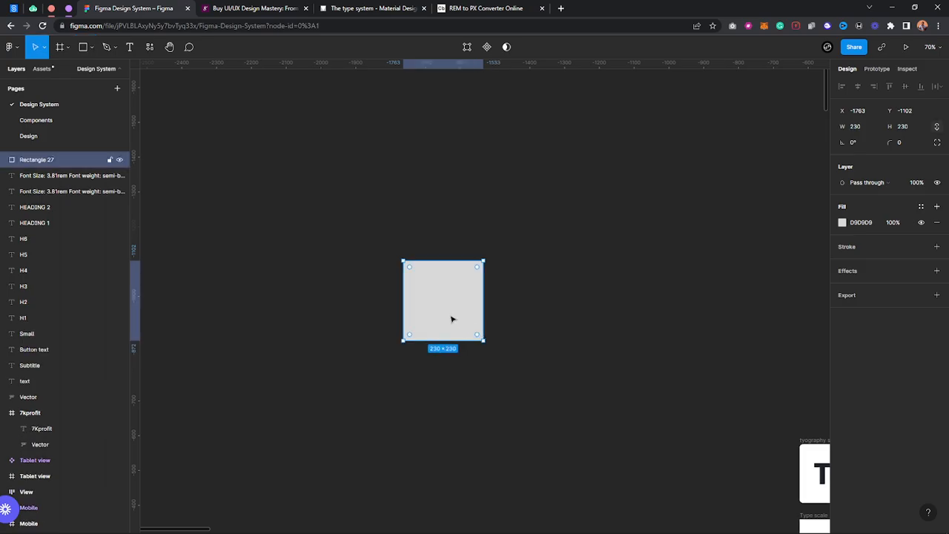
Step: Duplicate the square into an evenly spaced row of five swatches with gaps of 70
{"action": "key", "text": "ctrl+d"}
{"action": "left_click_drag", "start_coordinate": [451, 319], "coordinate": [551, 310]}
{"action": "key", "text": "ctrl+d"}
{"action": "key", "text": "ctrl+d"}
{"action": "scroll", "coordinate": [538, 297], "scroll_direction": "right", "scroll_amount": 1}
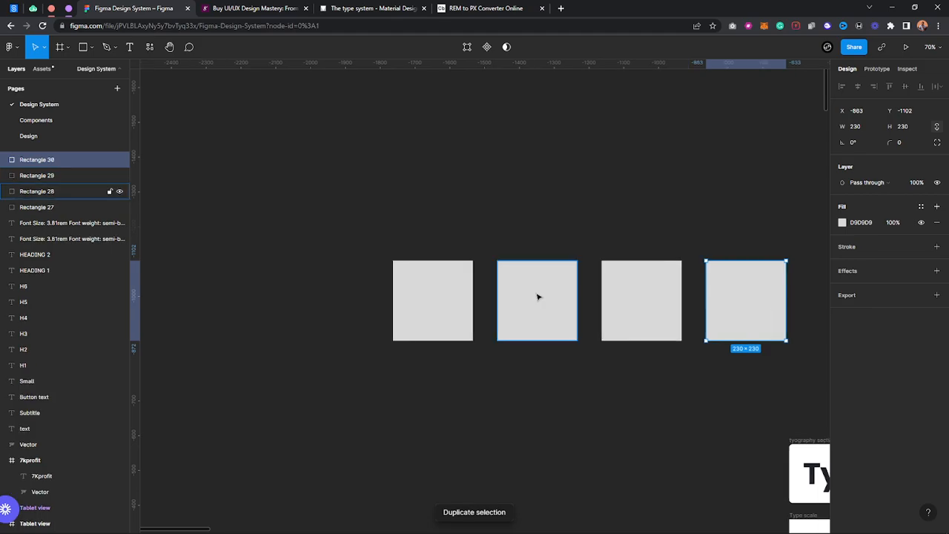
{"action": "key", "text": "ctrl+d"}
{"action": "scroll", "coordinate": [538, 296], "scroll_direction": "right", "scroll_amount": 1}
Step: Move the row of five squares higher on the canvas, to about Y -1517, and deselect it
{"action": "left_click_drag", "start_coordinate": [272, 196], "coordinate": [570, 160]}
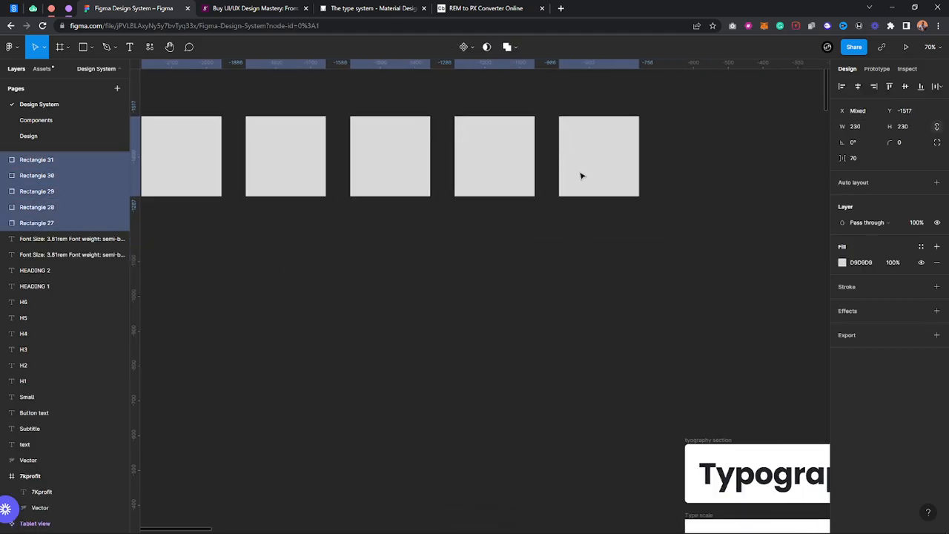
{"action": "scroll", "coordinate": [522, 223], "scroll_direction": "down", "scroll_amount": 2}
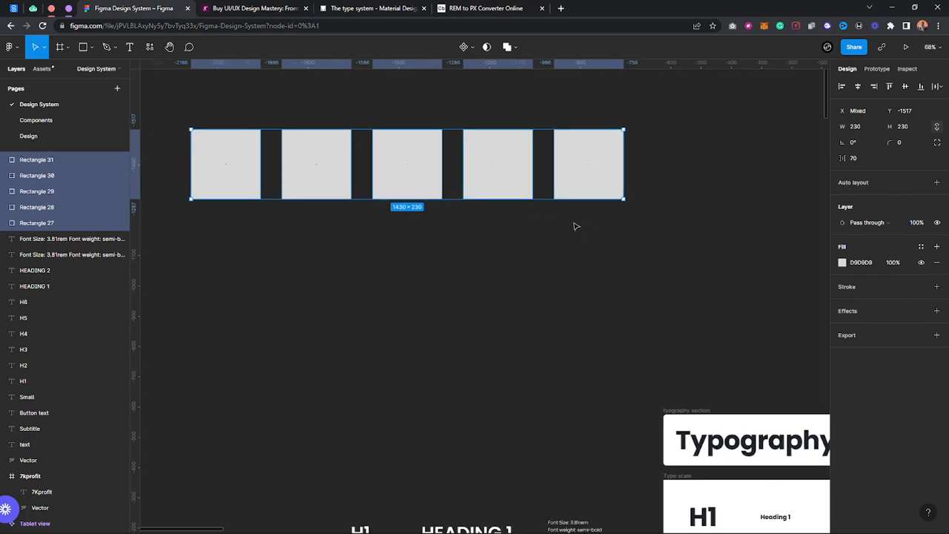
{"action": "left_click", "coordinate": [566, 214]}
Step: Duplicate the last two squares and place the copies at the row's end to make seven evenly spaced swatches
{"action": "left_click", "coordinate": [581, 192]}
{"action": "left_click", "coordinate": [491, 156], "text": "shift"}
{"action": "key", "text": "ctrl+d"}
{"action": "left_click_drag", "start_coordinate": [496, 156], "coordinate": [676, 159]}
{"action": "left_click", "coordinate": [688, 265]}
{"action": "left_click_drag", "start_coordinate": [630, 263], "coordinate": [647, 309]}
{"action": "scroll", "coordinate": [646, 309], "scroll_direction": "down", "scroll_amount": 1}
{"action": "left_click_drag", "start_coordinate": [743, 332], "coordinate": [714, 335]}
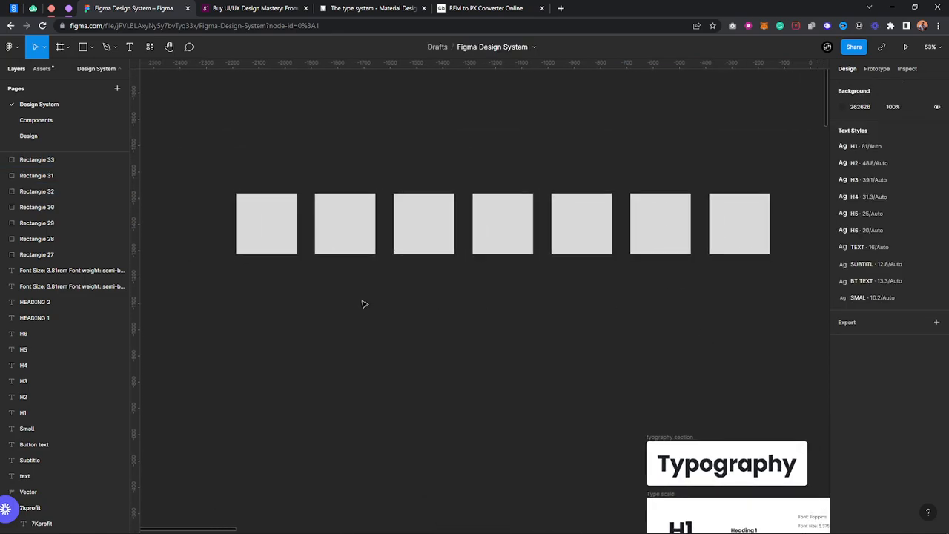
Step: Add a "Primary" text label in the H3 text style and place it beneath the first square
{"action": "key", "text": "t"}
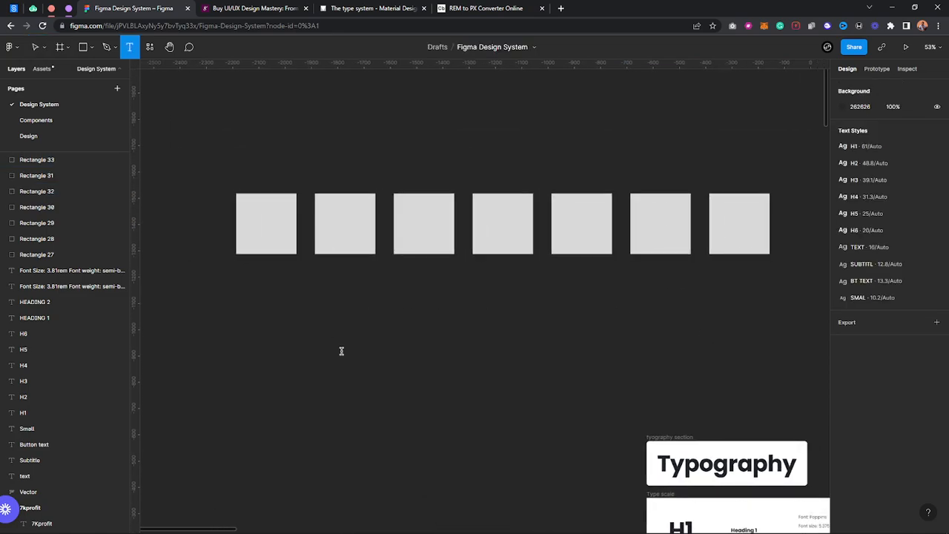
{"action": "left_click", "coordinate": [385, 381]}
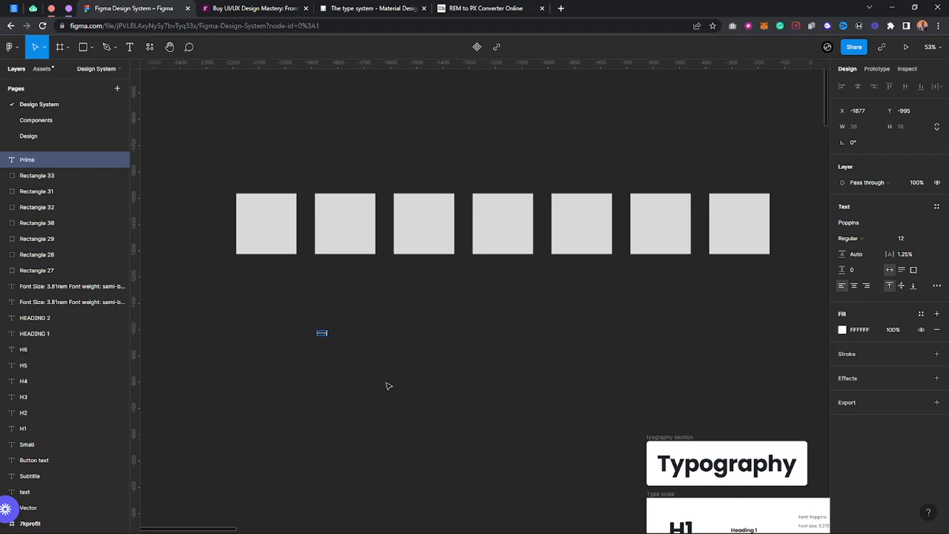
{"action": "key", "text": "Escape"}
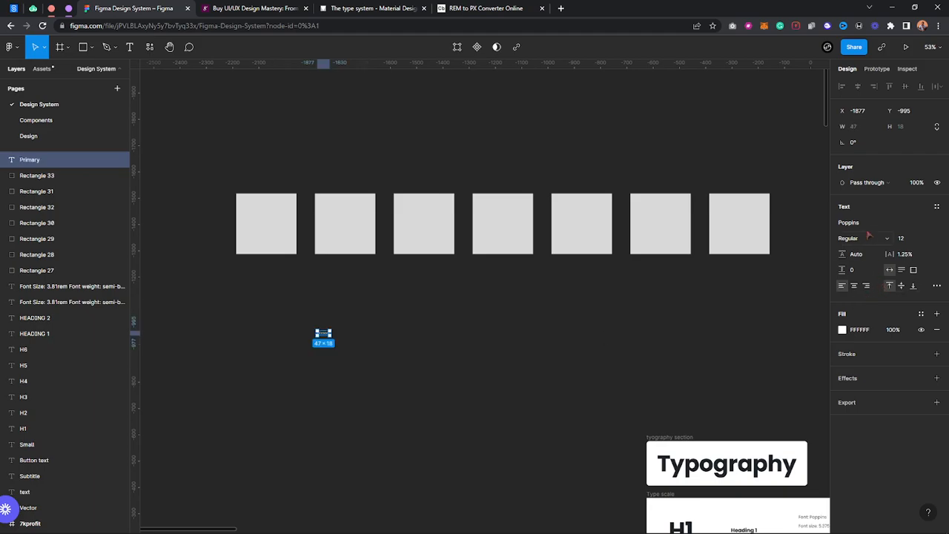
{"action": "left_click", "coordinate": [936, 206]}
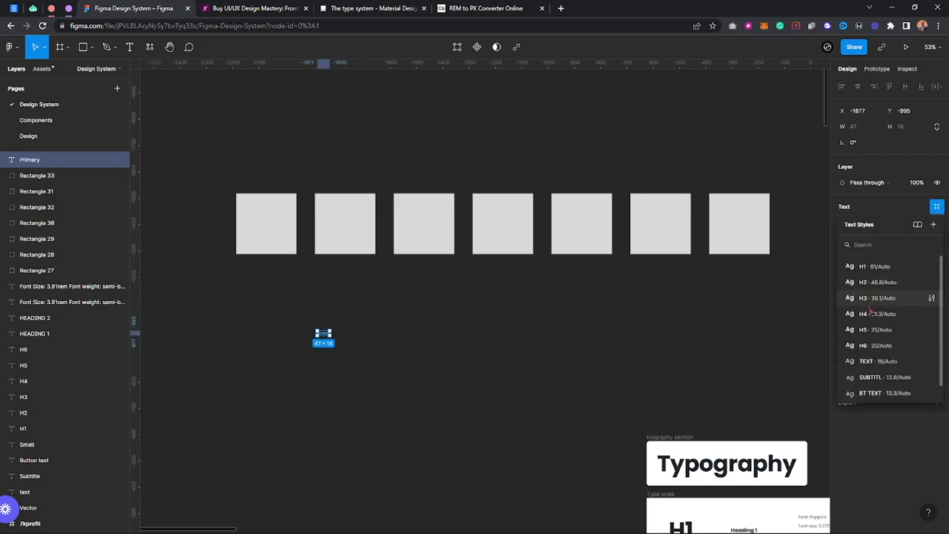
{"action": "left_click", "coordinate": [868, 304]}
{"action": "left_click_drag", "start_coordinate": [339, 341], "coordinate": [347, 284]}
Step: Label the second square "Secondary" using a copy of the Primary label
{"action": "double_click", "coordinate": [345, 282]}
{"action": "type", "text": "S"}
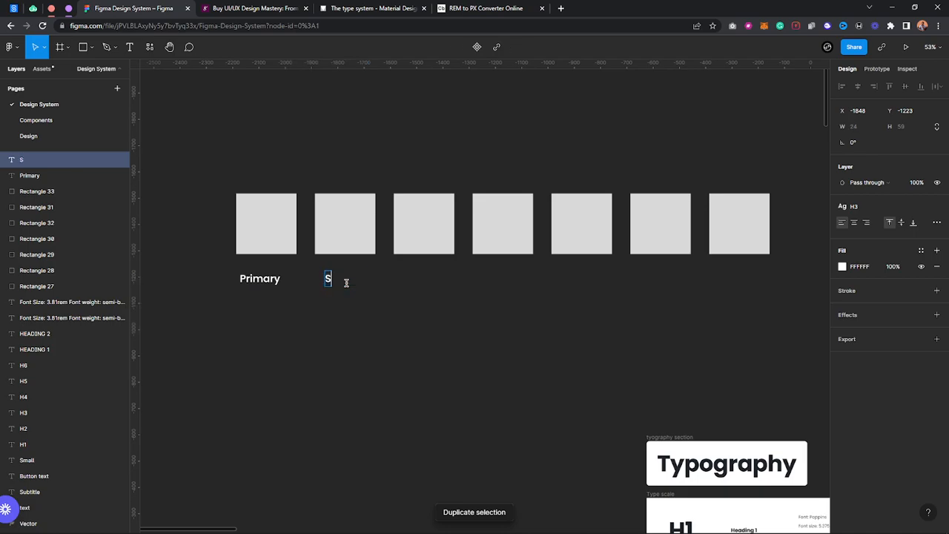
{"action": "type", "text": "econdary"}
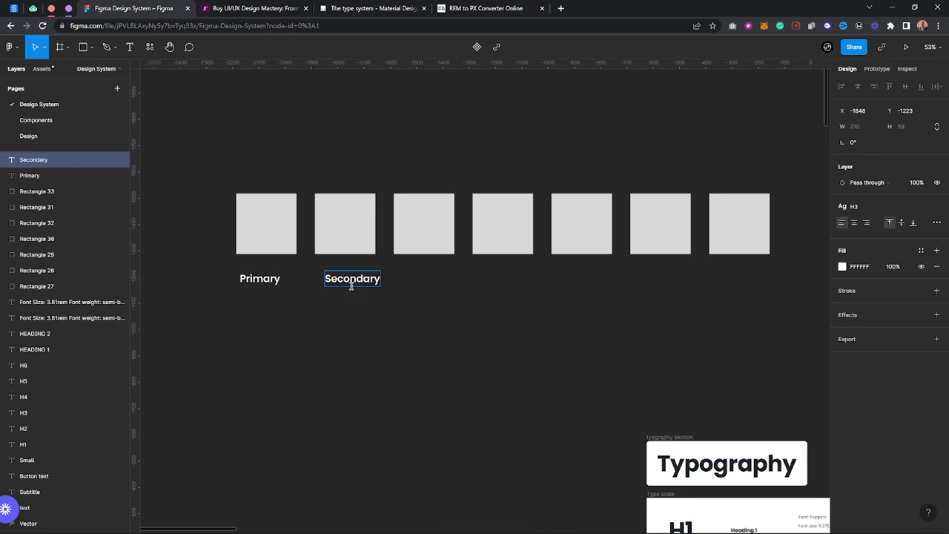
{"action": "key", "text": "Escape"}
Step: Place a copy of the Secondary label beneath the third square and change its text to "Dark"
{"action": "left_click_drag", "start_coordinate": [361, 280], "coordinate": [430, 274]}
{"action": "key", "text": "ctrl+d"}
{"action": "double_click", "coordinate": [430, 276]}
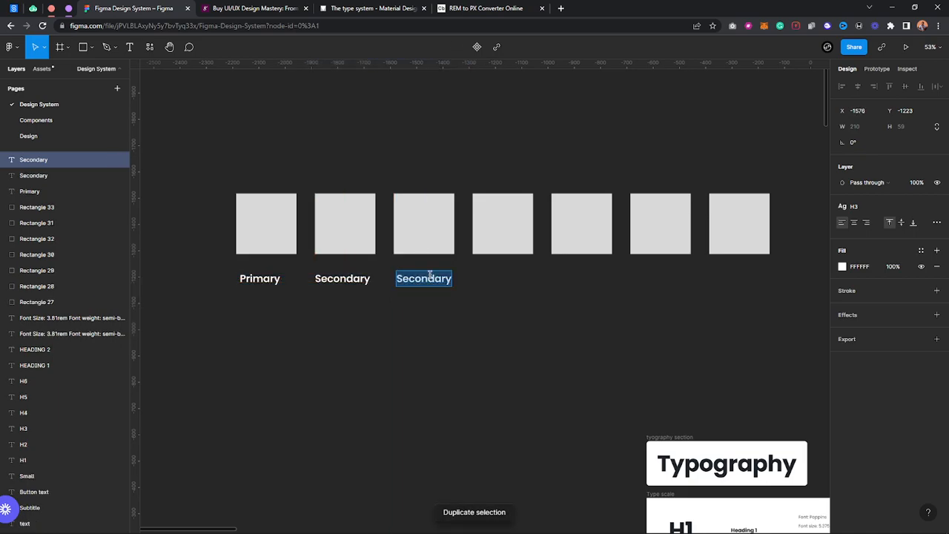
{"action": "type", "text": "Dark"}
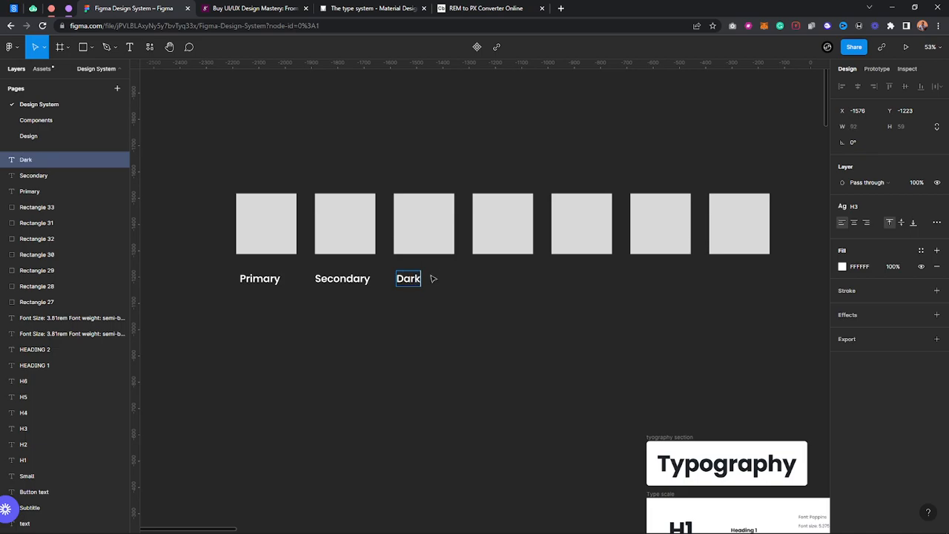
{"action": "key", "text": "Escape"}
Step: Place a copy of the Dark label beneath the fourth square and change its text to "Warning"
{"action": "left_click_drag", "start_coordinate": [411, 284], "coordinate": [512, 282]}
{"action": "key", "text": "ctrl+d"}
{"action": "double_click", "coordinate": [512, 283]}
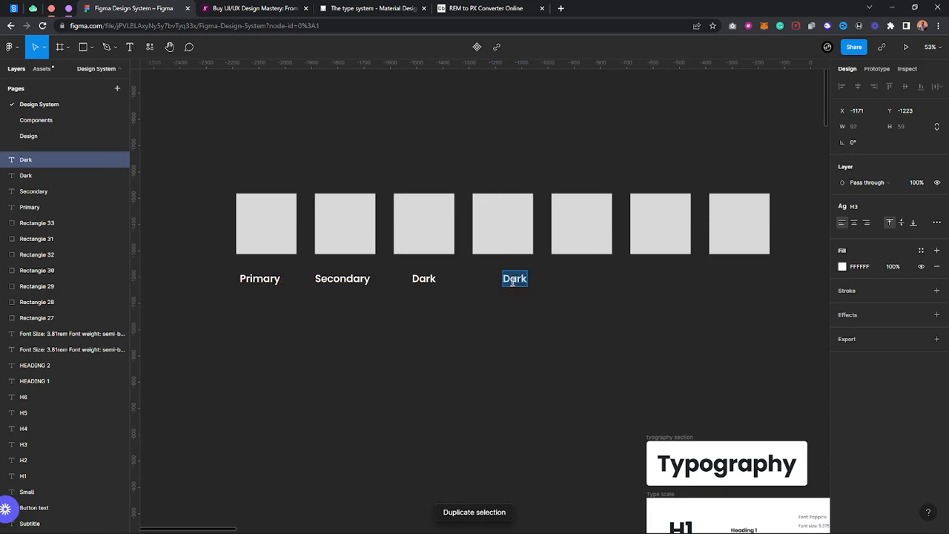
{"action": "type", "text": "WH"}
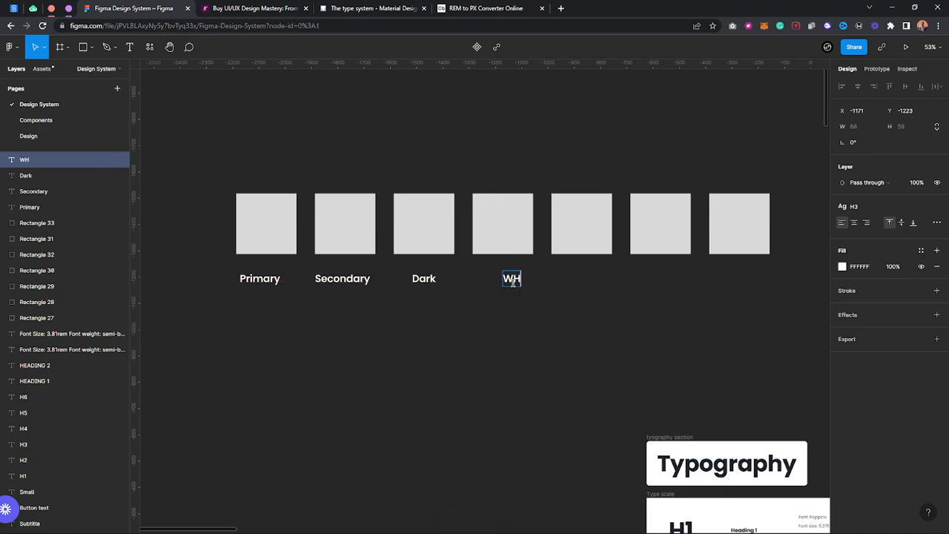
{"action": "key", "text": "BackSpace"}
{"action": "key", "text": "BackSpace"}
{"action": "type", "text": "Warning"}
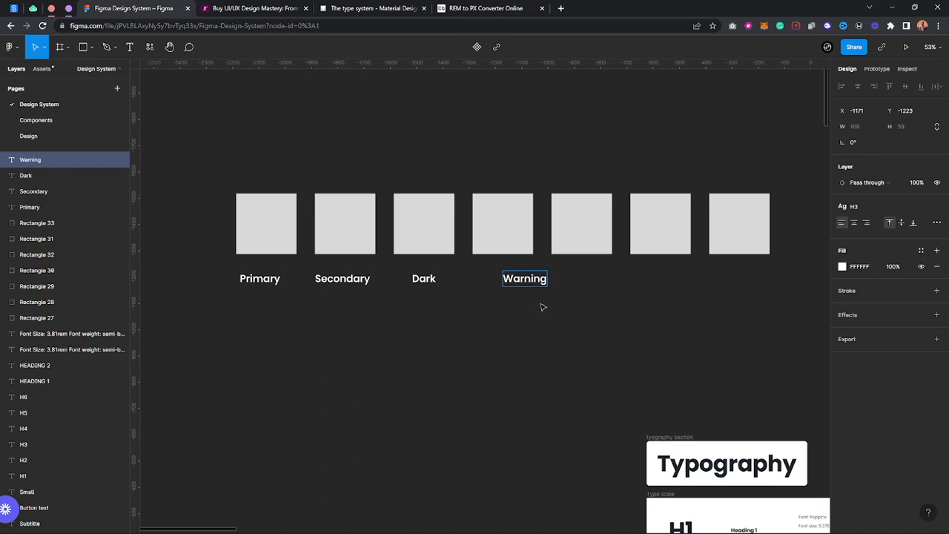
{"action": "key", "text": "Escape"}
Step: Center the Warning label under its square, and place a copy beneath the fifth square with the text "Success"
{"action": "left_click_drag", "start_coordinate": [517, 283], "coordinate": [578, 284]}
{"action": "key", "text": "ctrl+d"}
{"action": "double_click", "coordinate": [576, 282]}
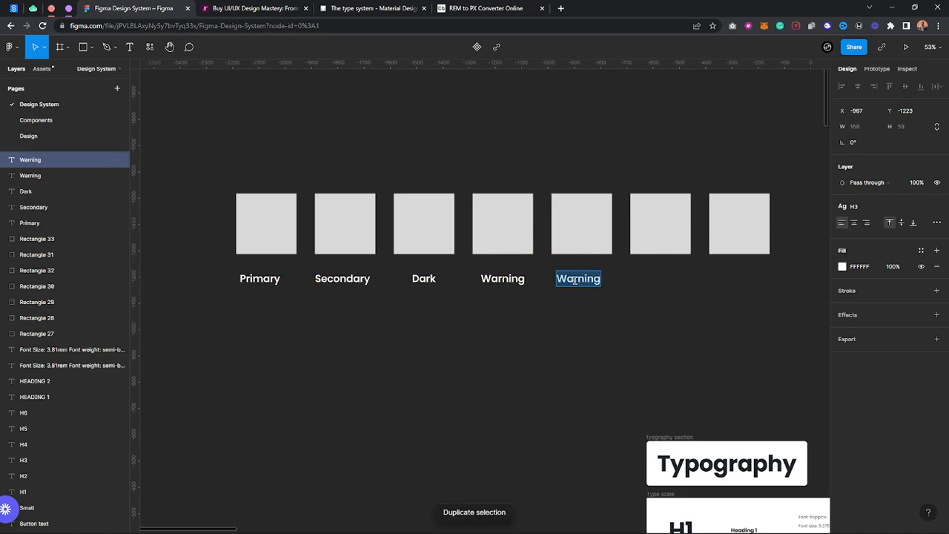
{"action": "type", "text": "Success"}
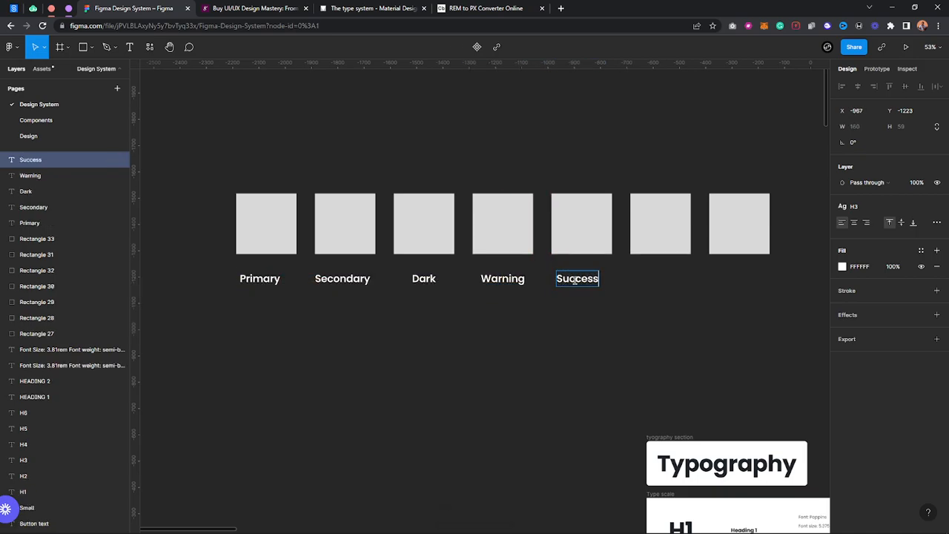
{"action": "key", "text": "Escape"}
Step: Place a copy of the Success label beneath the sixth square and change its text to "Danger"
{"action": "key", "text": "ctrl+d"}
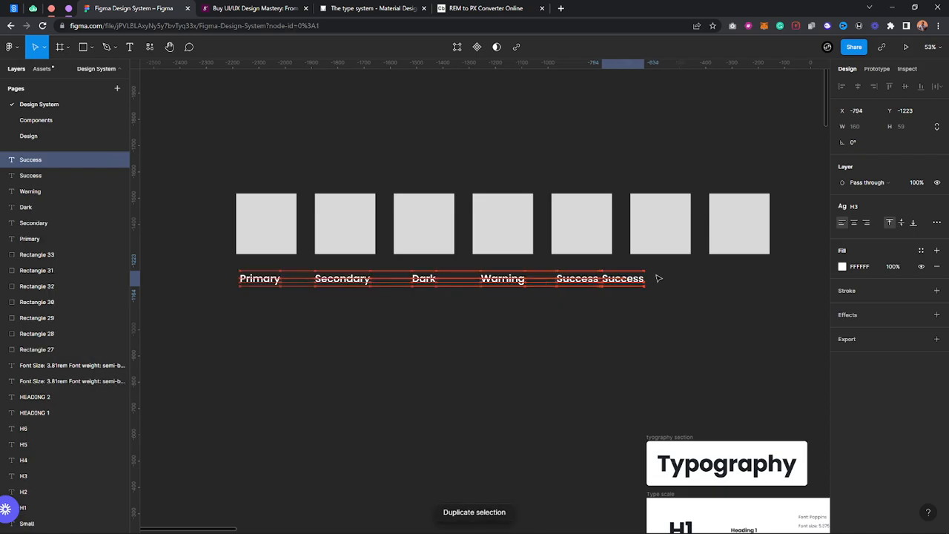
{"action": "double_click", "coordinate": [660, 278]}
{"action": "type", "text": "Dang"}
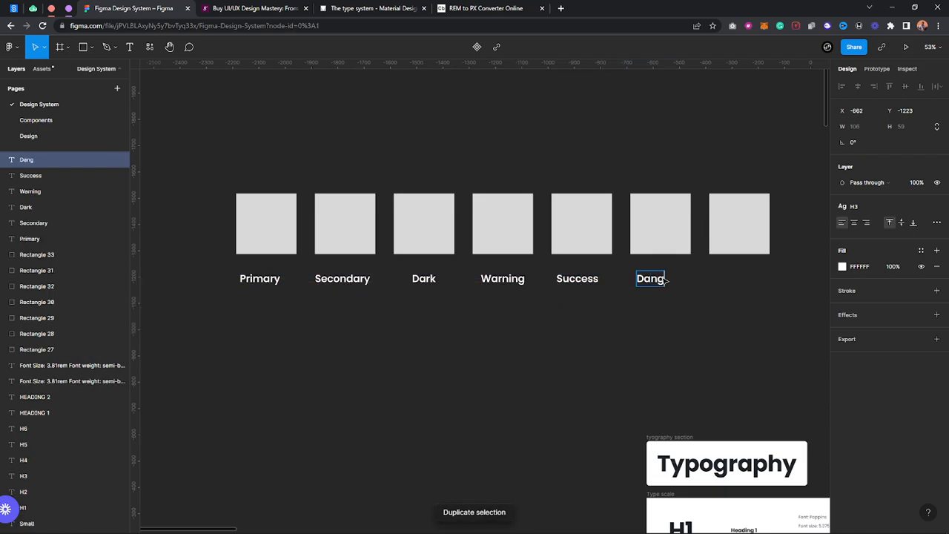
{"action": "type", "text": "r"}
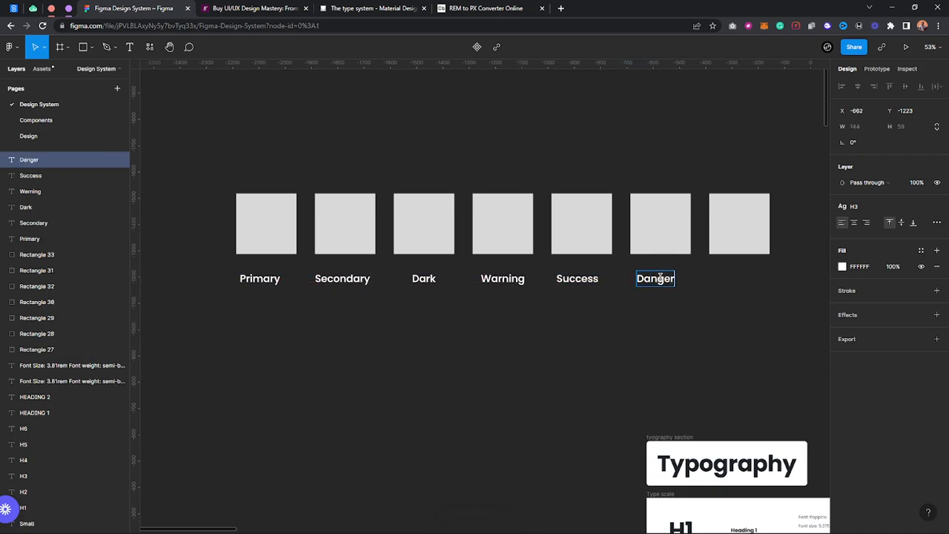
{"action": "key", "text": "Escape"}
Step: Place a copy of the Danger label beneath the seventh square and change its text to "White"
{"action": "key", "text": "ctrl+d"}
{"action": "left_click_drag", "start_coordinate": [653, 283], "coordinate": [742, 282]}
{"action": "double_click", "coordinate": [738, 279]}
{"action": "type", "text": "White"}
{"action": "key", "text": "BackSpace"}
{"action": "key", "text": "BackSpace"}
{"action": "key", "text": "BackSpace"}
{"action": "key", "text": "BackSpace"}
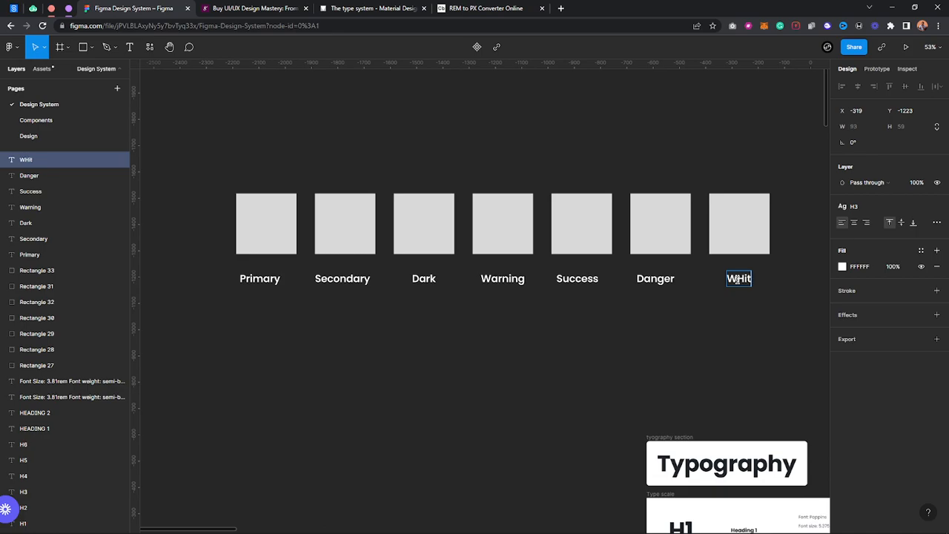
{"action": "type", "text": "hite"}
{"action": "key", "text": "Escape"}
{"action": "scroll", "coordinate": [772, 322], "scroll_direction": "right", "scroll_amount": 3}
{"action": "scroll", "coordinate": [773, 323], "scroll_direction": "up", "scroll_amount": 1}
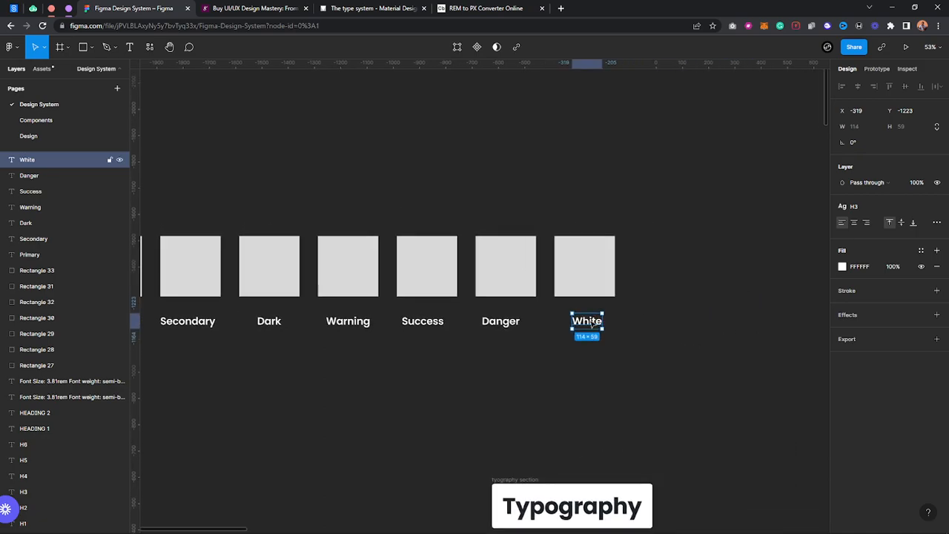
Step: Change the seventh square's label to "Accent" and deselect it
{"action": "double_click", "coordinate": [593, 323]}
{"action": "type", "text": "Accent"}
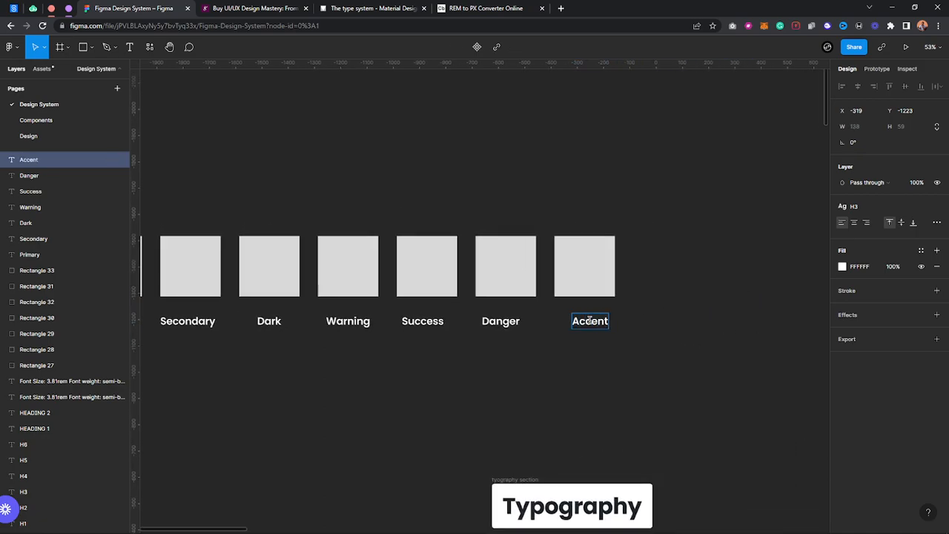
{"action": "key", "text": "Escape"}
{"action": "key", "text": "Escape"}
Step: Duplicate the Danger and Accent squares and place the copies in a second row beneath Primary and Secondary
{"action": "left_click_drag", "start_coordinate": [586, 255], "coordinate": [601, 266]}
{"action": "key", "text": "ctrl+d"}
{"action": "scroll", "coordinate": [601, 266], "scroll_direction": "down", "scroll_amount": 2}
{"action": "left_click_drag", "start_coordinate": [427, 324], "coordinate": [520, 298]}
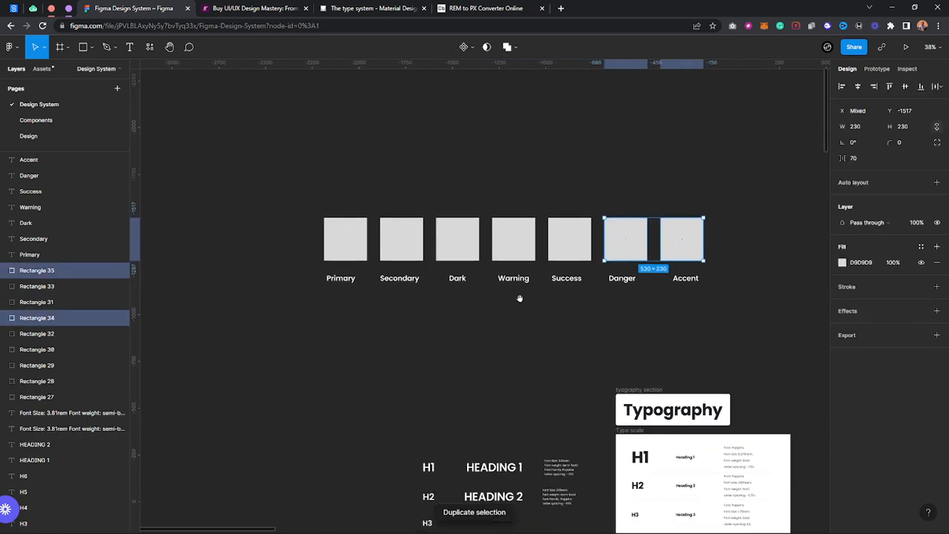
{"action": "left_click_drag", "start_coordinate": [438, 349], "coordinate": [346, 344]}
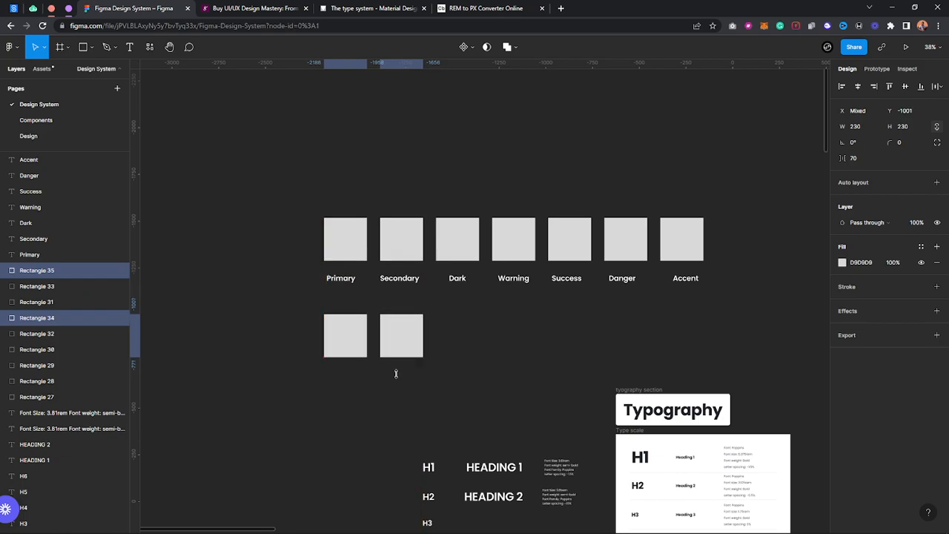
Step: Copy the Primary label beneath the first square of the second row and change its text to "Background"
{"action": "left_click", "coordinate": [344, 278]}
{"action": "key", "text": "ctrl+d"}
{"action": "left_click_drag", "start_coordinate": [344, 282], "coordinate": [343, 379]}
{"action": "double_click", "coordinate": [343, 376]}
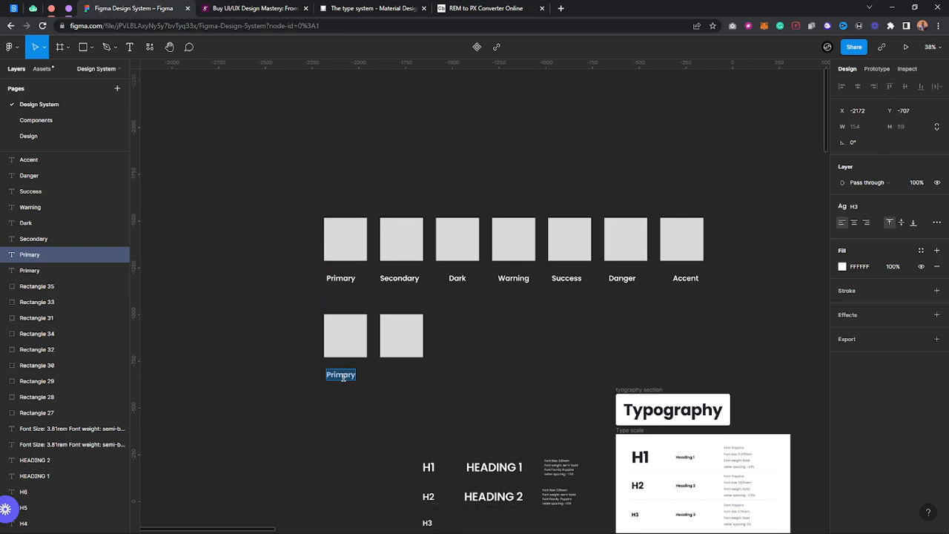
{"action": "type", "text": "White"}
{"action": "key", "text": "Escape"}
{"action": "type", "text": "B"}
{"action": "type", "text": "ackg"}
{"action": "type", "text": "r"}
{"action": "key", "text": "BackSpace"}
{"action": "type", "text": "ground"}
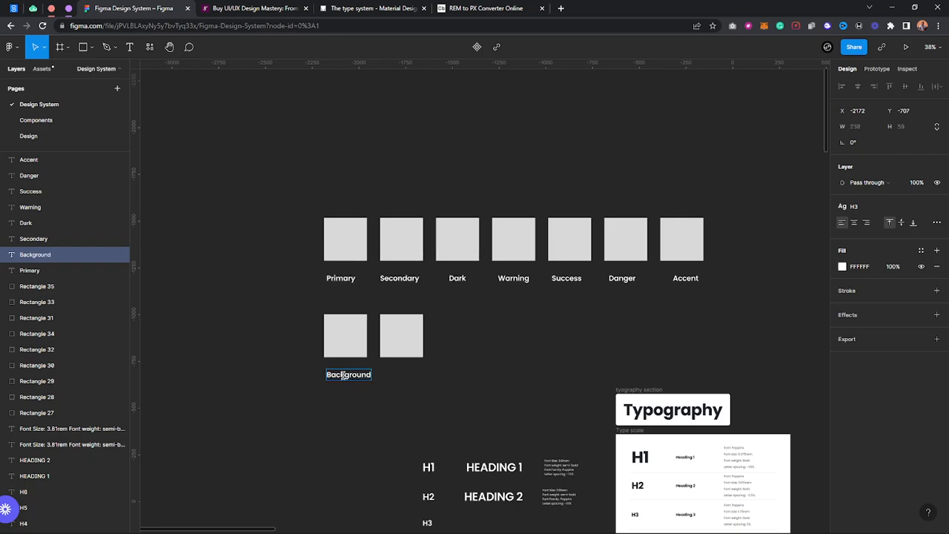
Step: Shorten the Background label's text to "BG Color"
{"action": "double_click", "coordinate": [343, 376]}
{"action": "type", "text": "BG"}
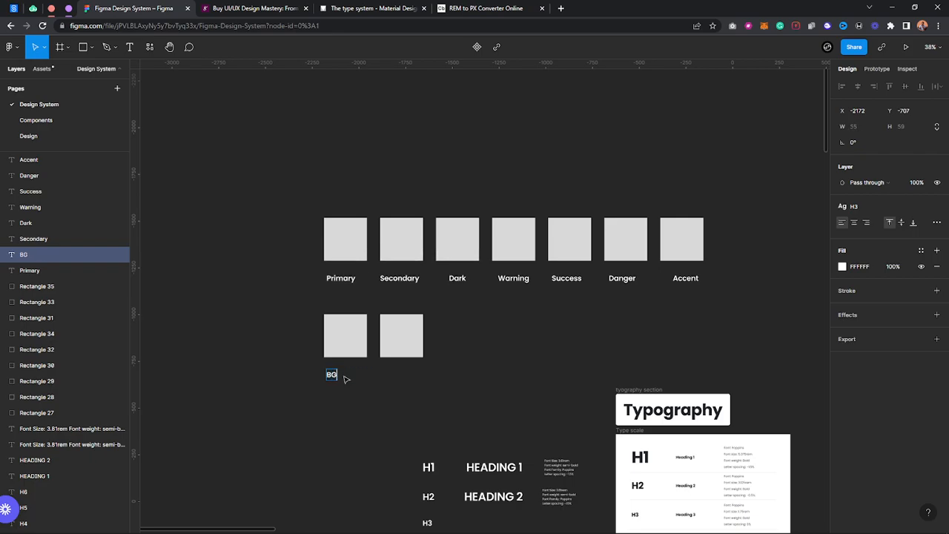
{"action": "type", "text": " Color"}
{"action": "key", "text": "Escape"}
Step: Copy the BG Color label beneath the second square of the second row and change its text to "White"
{"action": "key", "text": "ctrl+d"}
{"action": "left_click_drag", "start_coordinate": [340, 377], "coordinate": [399, 374]}
{"action": "double_click", "coordinate": [398, 373]}
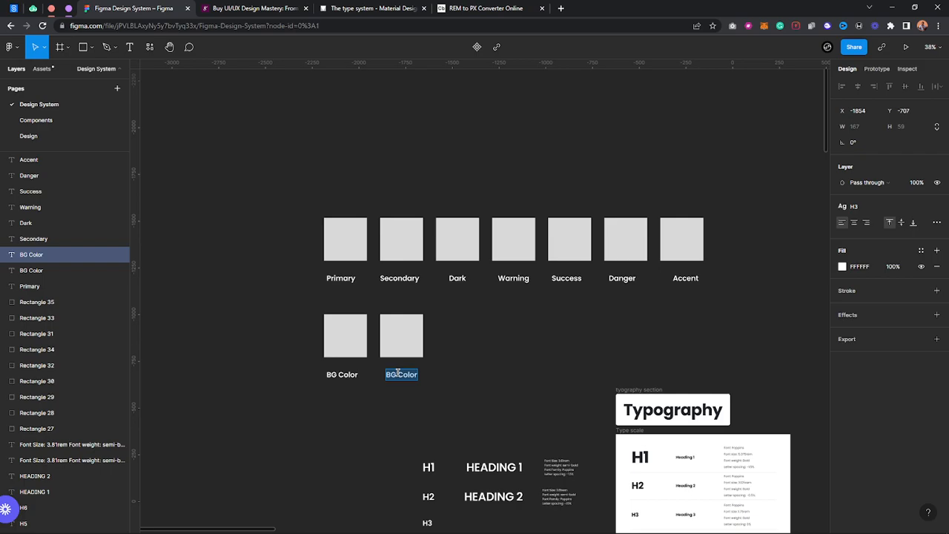
{"action": "key", "text": "BackSpace"}
{"action": "type", "text": "Te"}
{"action": "key", "text": "BackSpace"}
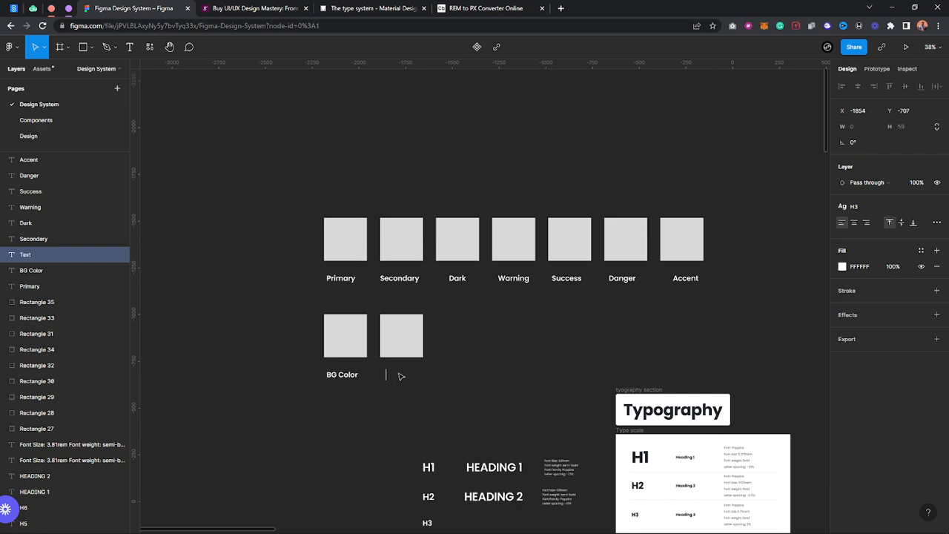
{"action": "type", "text": "Whi"}
{"action": "double_click", "coordinate": [402, 373]}
{"action": "type", "text": "White"}
{"action": "key", "text": "Escape"}
Step: Duplicate the White square, place the copy beyond the Accent square in the first row, and leave vector editing
{"action": "left_click", "coordinate": [476, 373]}
{"action": "left_click", "coordinate": [405, 379]}
{"action": "left_click_drag", "start_coordinate": [411, 378], "coordinate": [752, 254]}
{"action": "left_click", "coordinate": [398, 350]}
{"action": "key", "text": "ctrl+d"}
{"action": "double_click", "coordinate": [753, 254]}
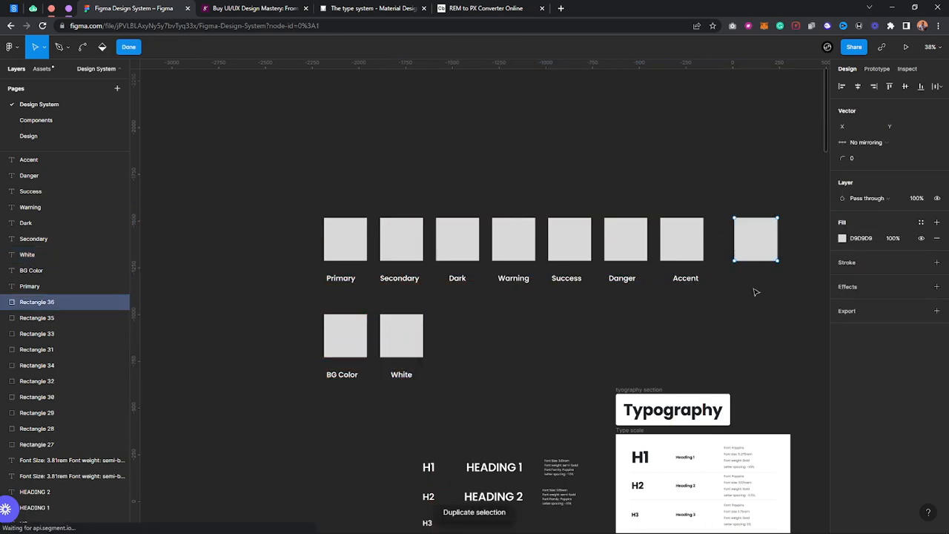
{"action": "left_click", "coordinate": [106, 49]}
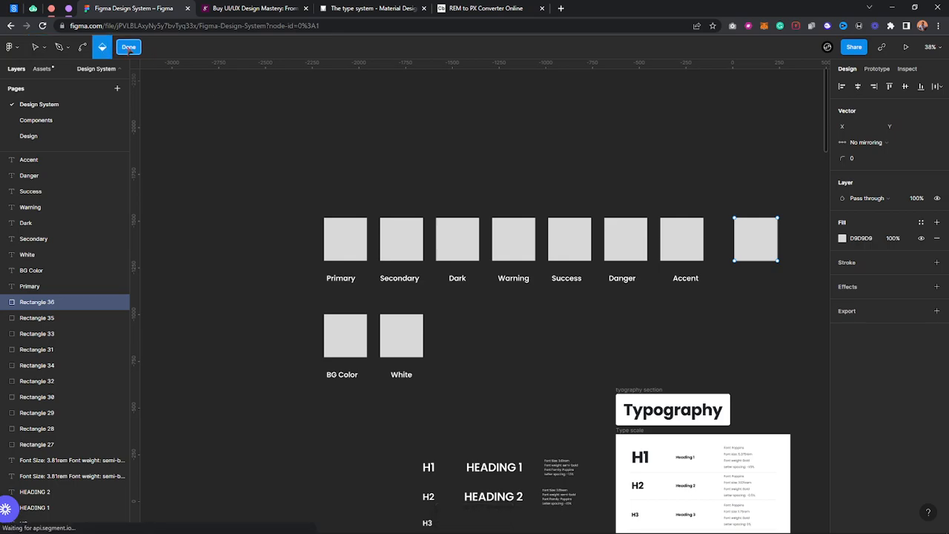
{"action": "key", "text": "Escape"}
Step: Copy the White label beneath the new square after Accent, change its text to "Text" and centre it under the square
{"action": "left_click", "coordinate": [403, 376]}
{"action": "key", "text": "ctrl+d"}
{"action": "left_click_drag", "start_coordinate": [403, 379], "coordinate": [757, 280]}
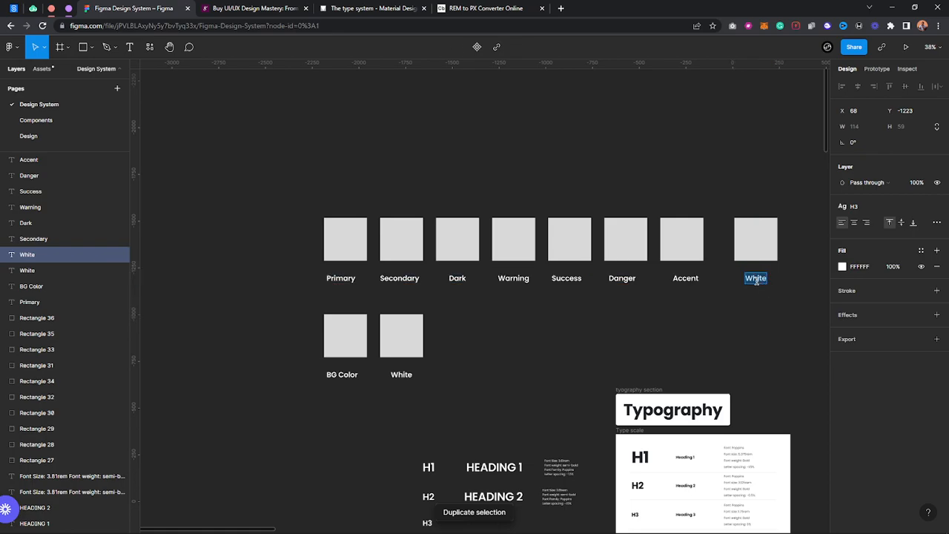
{"action": "type", "text": "Text"}
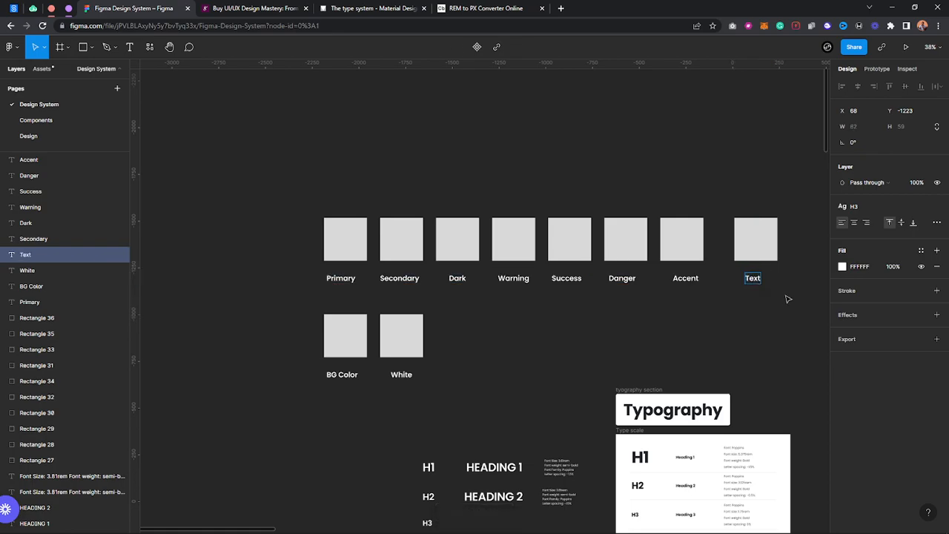
{"action": "key", "text": "Escape"}
{"action": "left_click_drag", "start_coordinate": [752, 276], "coordinate": [758, 278]}
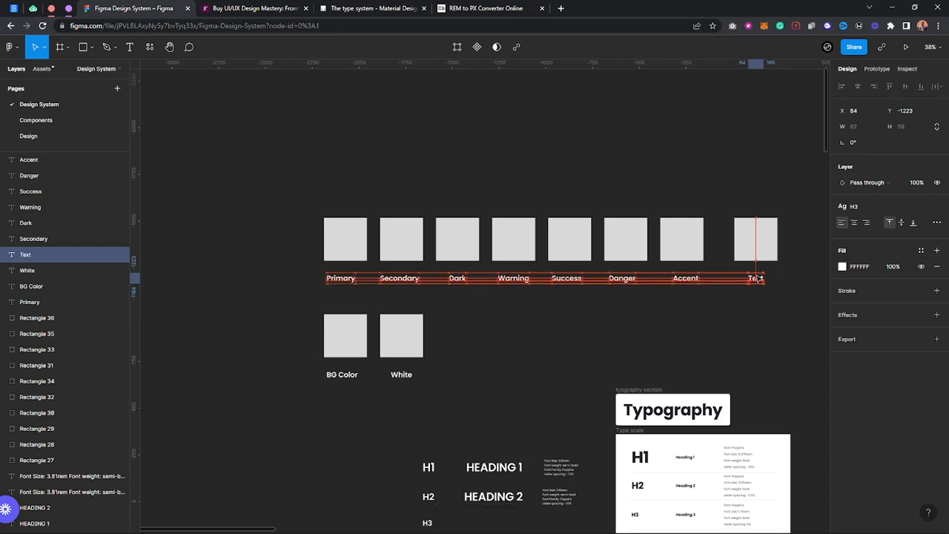
{"action": "left_click", "coordinate": [775, 284]}
Step: Move the Text square and its label closer to the Accent swatch, matching the spacing of the first row
{"action": "left_click_drag", "start_coordinate": [716, 216], "coordinate": [754, 292]}
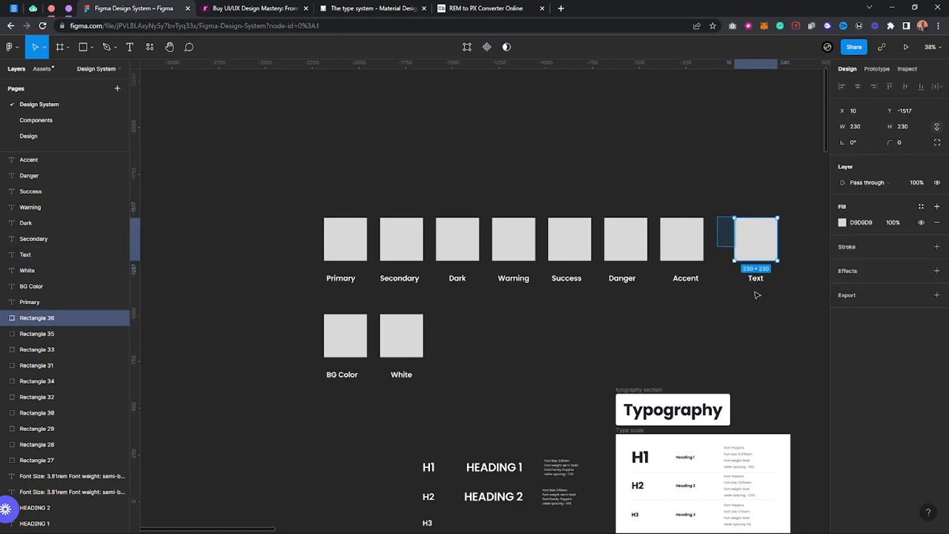
{"action": "left_click", "coordinate": [756, 279], "text": "shift"}
{"action": "left_click_drag", "start_coordinate": [756, 245], "coordinate": [738, 247]}
{"action": "left_click", "coordinate": [775, 312]}
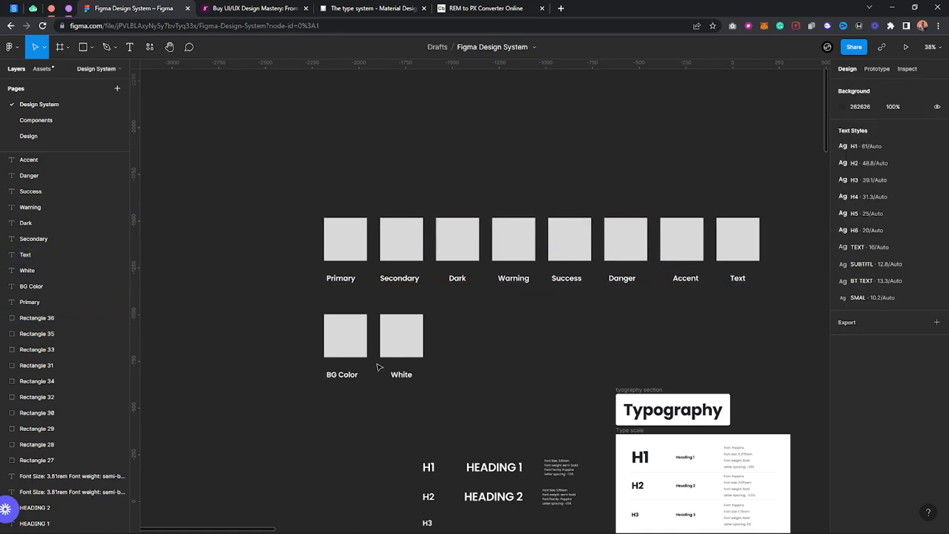
Step: Move all the colour squares and their labels up together, further away from the typography section
{"action": "scroll", "coordinate": [498, 333], "scroll_direction": "down", "scroll_amount": 1}
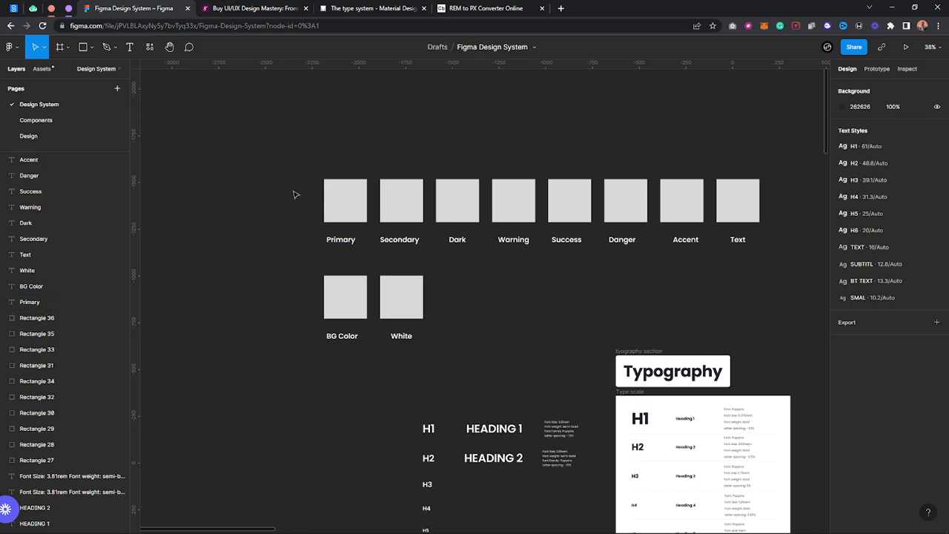
{"action": "scroll", "coordinate": [294, 194], "scroll_direction": "up", "scroll_amount": 1}
{"action": "left_click_drag", "start_coordinate": [292, 189], "coordinate": [783, 389]}
{"action": "left_click_drag", "start_coordinate": [578, 254], "coordinate": [563, 179]}
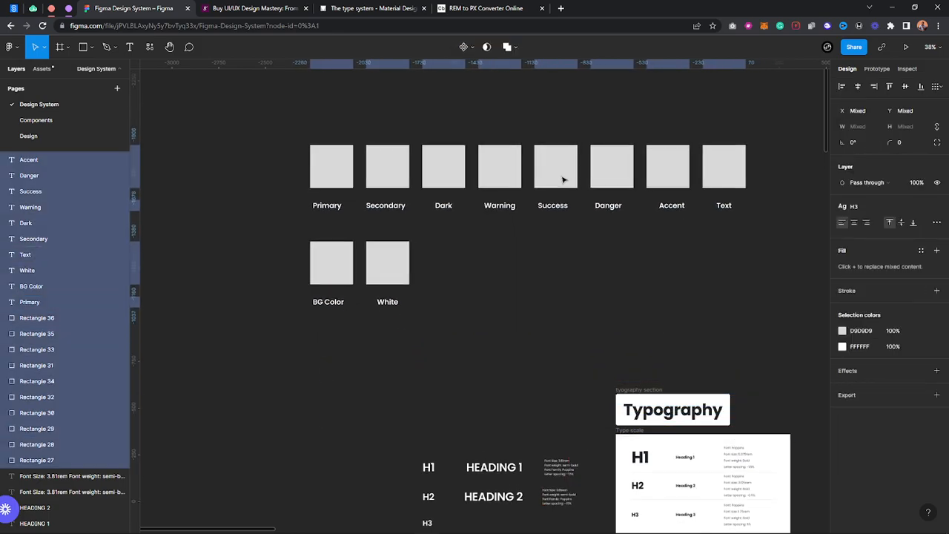
{"action": "scroll", "coordinate": [568, 186], "scroll_direction": "up", "scroll_amount": 3}
{"action": "scroll", "coordinate": [582, 238], "scroll_direction": "up", "scroll_amount": 5, "text": "ctrl"}
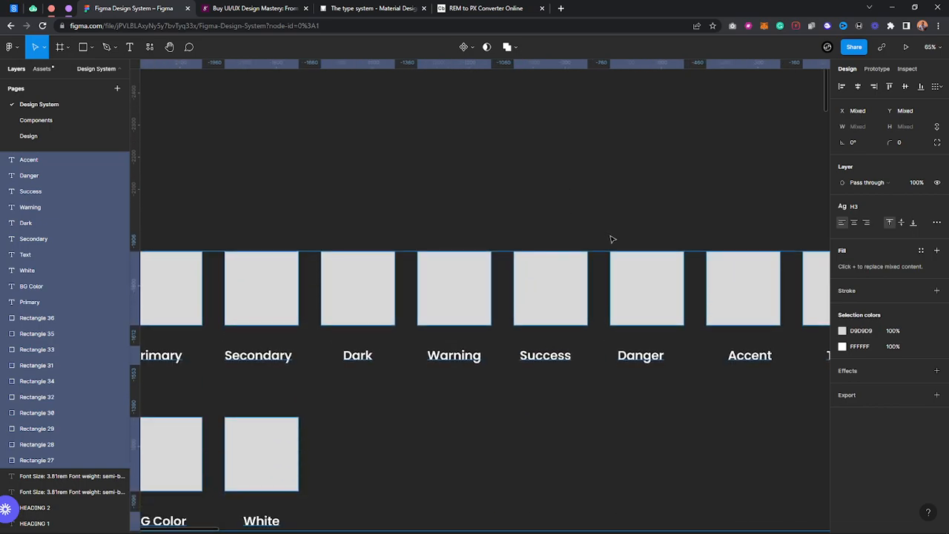
{"action": "scroll", "coordinate": [612, 239], "scroll_direction": "down", "scroll_amount": 2, "text": "ctrl"}
{"action": "left_click_drag", "start_coordinate": [684, 208], "coordinate": [641, 177]}
{"action": "left_click", "coordinate": [641, 177]}
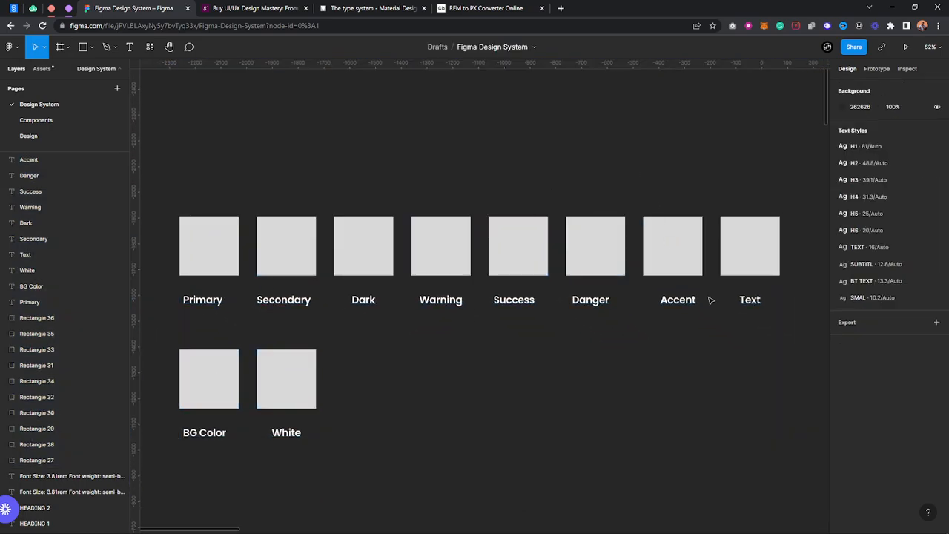
Step: Nudge the BG Color and White squares and labels down to widen the gap between the two swatch rows
{"action": "left_click_drag", "start_coordinate": [160, 331], "coordinate": [322, 454]}
{"action": "key", "text": "Down"}
{"action": "key", "text": "Down"}
{"action": "key", "text": "Down"}
{"action": "key", "text": "Down"}
{"action": "key", "text": "Down"}
{"action": "key", "text": "Down"}
{"action": "key", "text": "Down"}
{"action": "key", "text": "Down"}
{"action": "key", "text": "Down"}
{"action": "key", "text": "Down"}
{"action": "key", "text": "Down"}
{"action": "key", "text": "Down"}
{"action": "key", "text": "Down"}
{"action": "key", "text": "Down"}
{"action": "key", "text": "Down"}
{"action": "key", "text": "Down"}
{"action": "key", "text": "Down"}
{"action": "key", "text": "Down"}
{"action": "key", "text": "Down"}
{"action": "key", "text": "Down"}
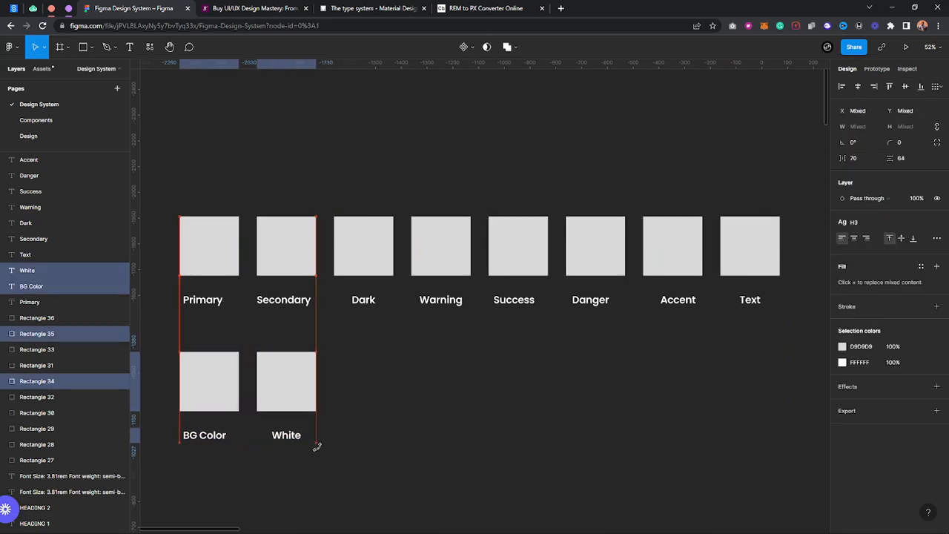
{"action": "left_click", "coordinate": [201, 205]}
{"action": "left_click_drag", "start_coordinate": [153, 181], "coordinate": [794, 338]}
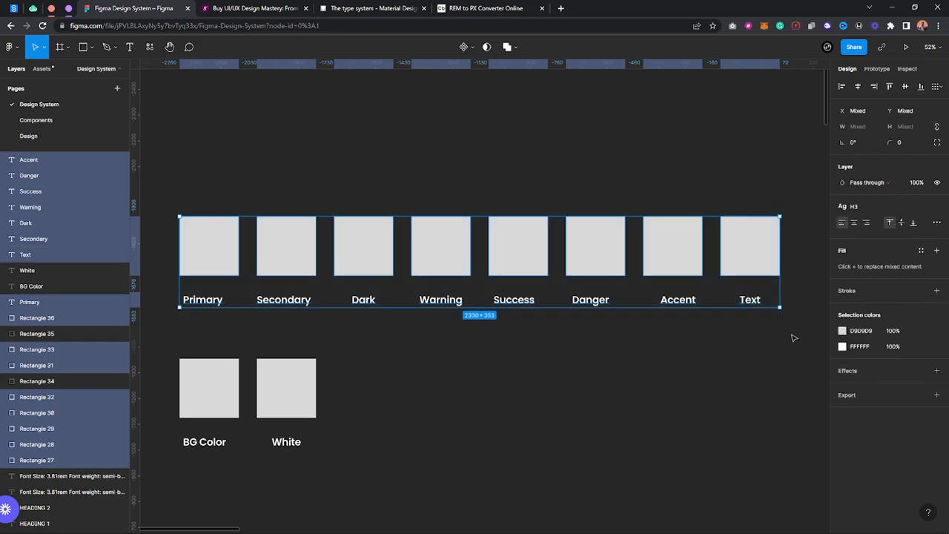
{"action": "left_click", "coordinate": [787, 338]}
Step: Fill the Primary swatch with dark red A30000
{"action": "left_click", "coordinate": [187, 246]}
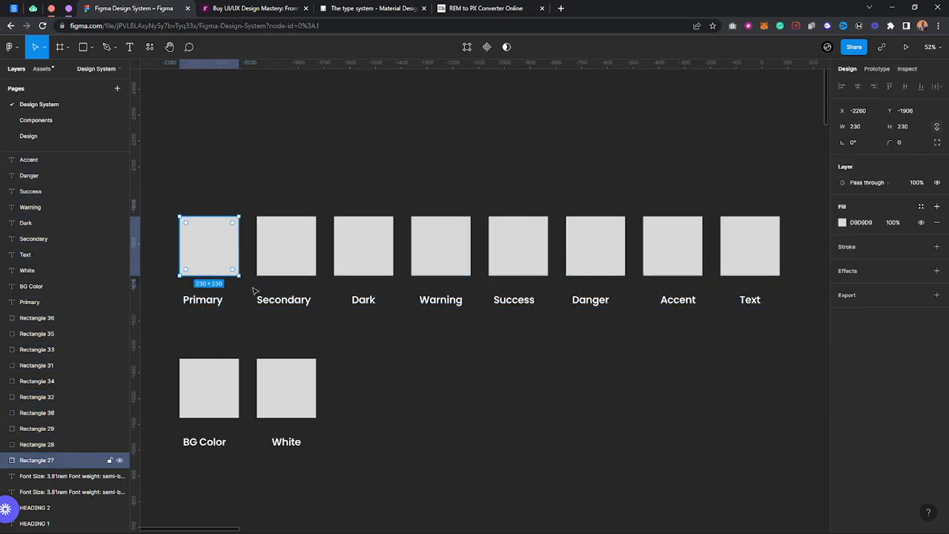
{"action": "left_click", "coordinate": [842, 222]}
{"action": "left_click_drag", "start_coordinate": [751, 286], "coordinate": [831, 278]}
Step: Fill the Secondary swatch with a slightly darkened, fully saturated yellow
{"action": "left_click", "coordinate": [292, 246]}
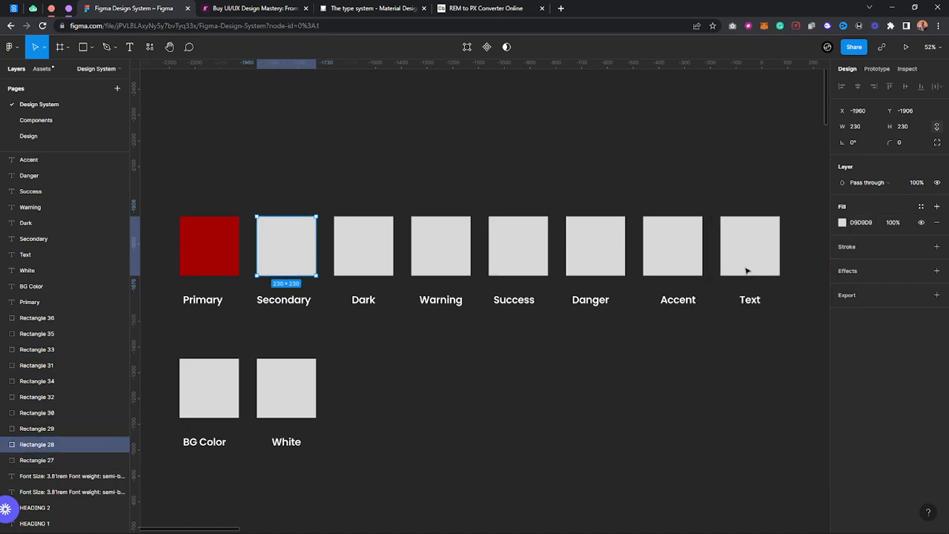
{"action": "left_click", "coordinate": [843, 222]}
{"action": "left_click_drag", "start_coordinate": [745, 365], "coordinate": [753, 365]}
{"action": "left_click_drag", "start_coordinate": [799, 276], "coordinate": [829, 252]}
Step: Fill the Dark swatch with a near-black colour, about 0E0A0A
{"action": "left_click", "coordinate": [380, 256]}
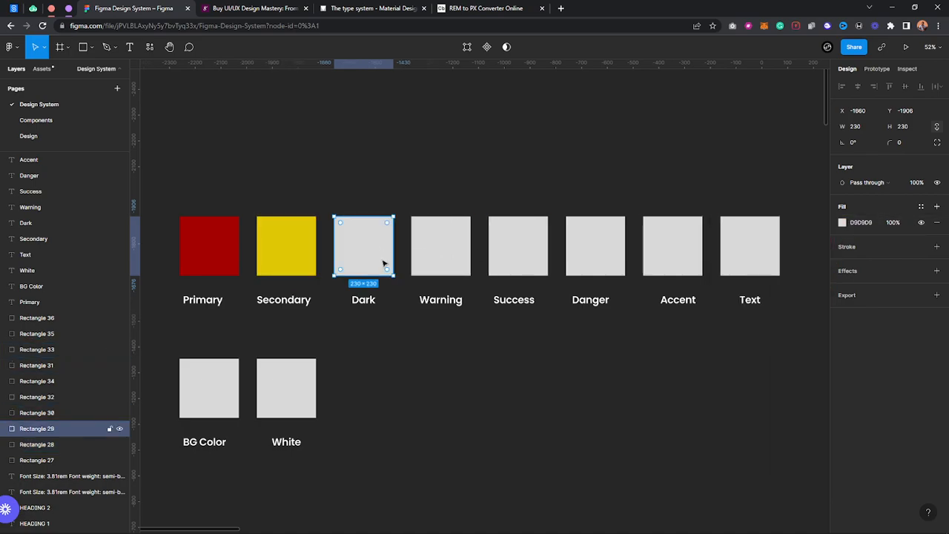
{"action": "left_click", "coordinate": [842, 222]}
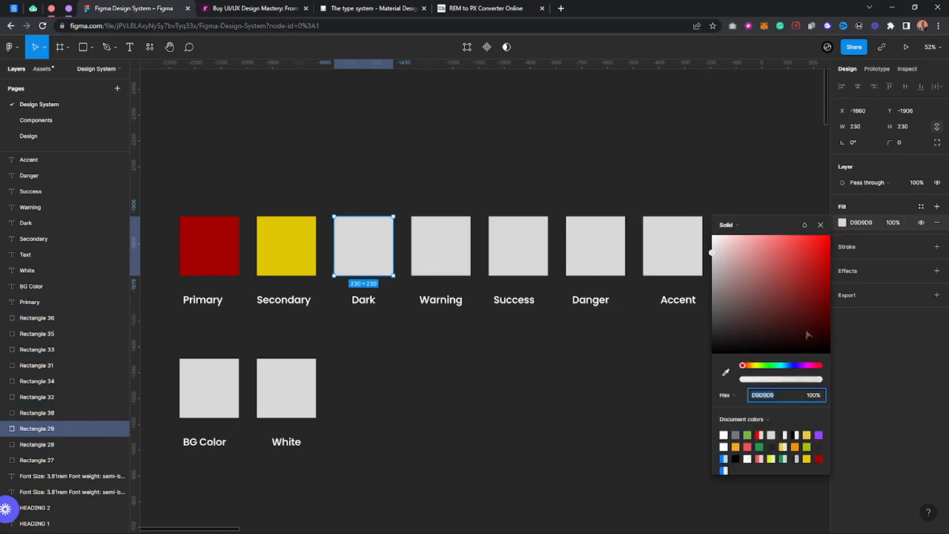
{"action": "mouse_move", "coordinate": [742, 332]}
{"action": "left_mouse_down"}
{"action": "mouse_move", "coordinate": [713, 341]}
{"action": "mouse_move", "coordinate": [738, 344]}
{"action": "left_mouse_up"}
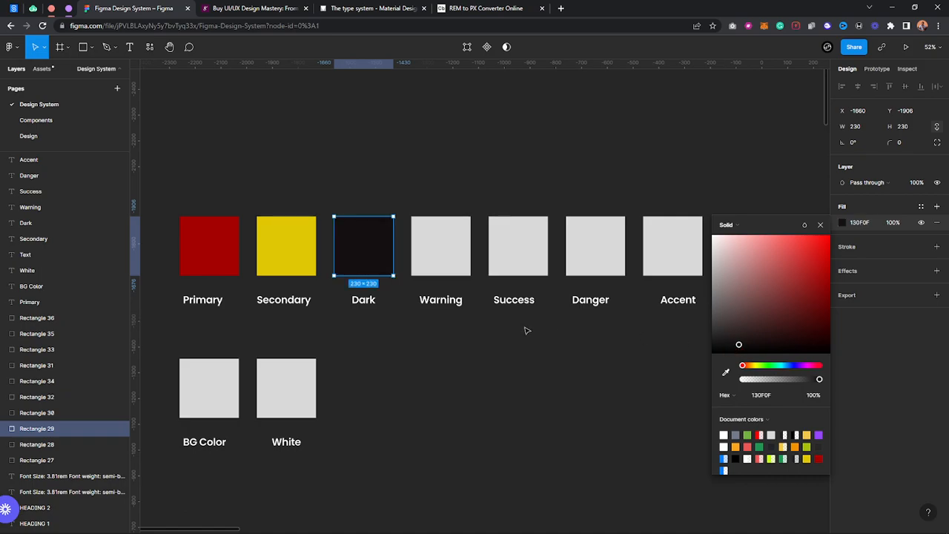
{"action": "left_click_drag", "start_coordinate": [738, 346], "coordinate": [742, 347]}
{"action": "left_click", "coordinate": [471, 322]}
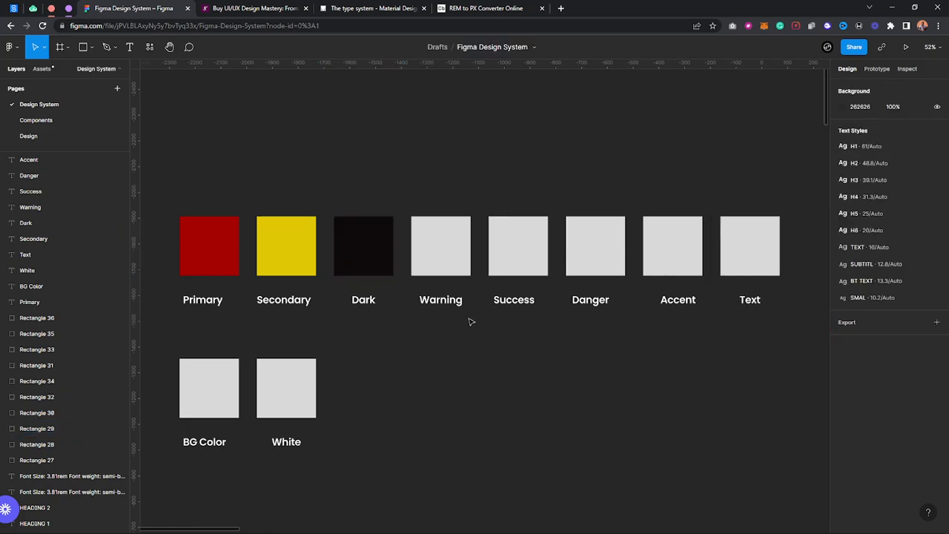
Step: Fill the Warning swatch with amber yellow FFC700
{"action": "left_click", "coordinate": [447, 264]}
{"action": "left_click", "coordinate": [842, 223]}
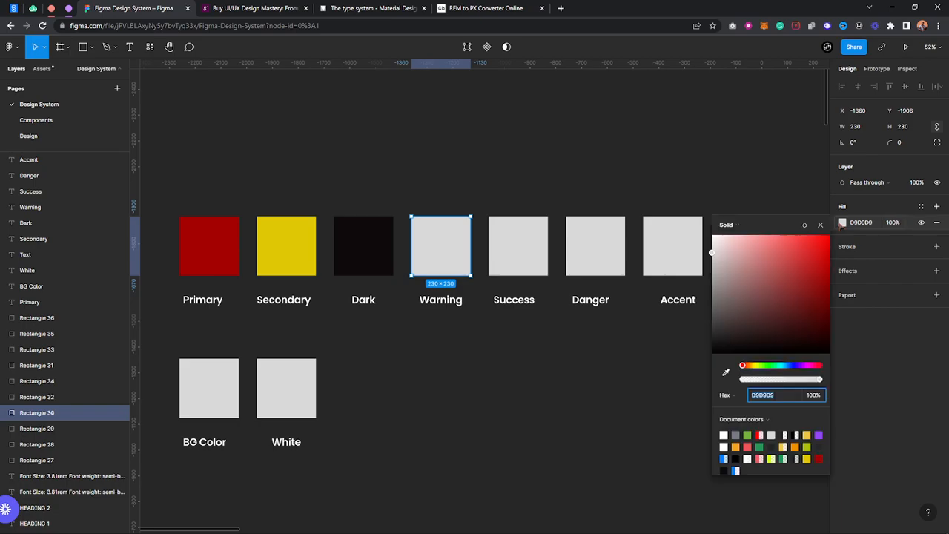
{"action": "left_click_drag", "start_coordinate": [754, 367], "coordinate": [749, 366]}
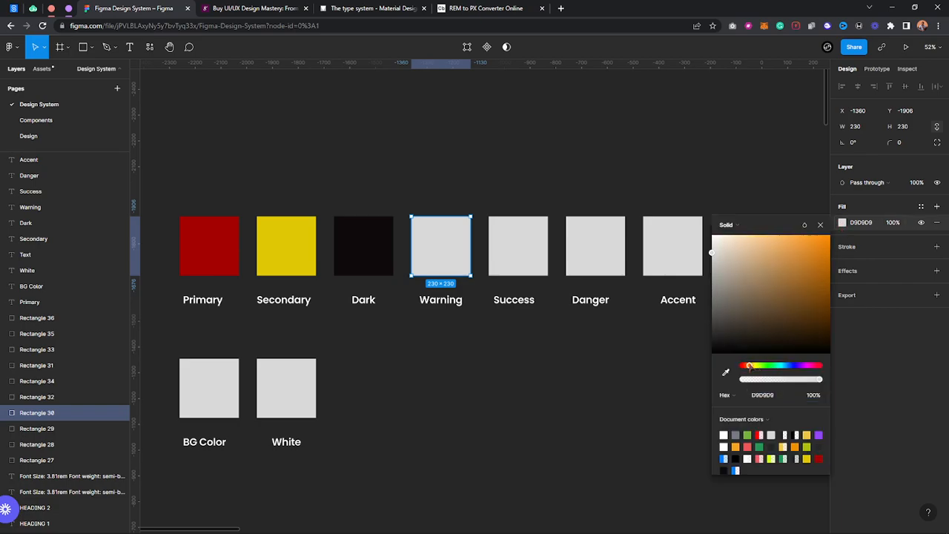
{"action": "left_click", "coordinate": [829, 236]}
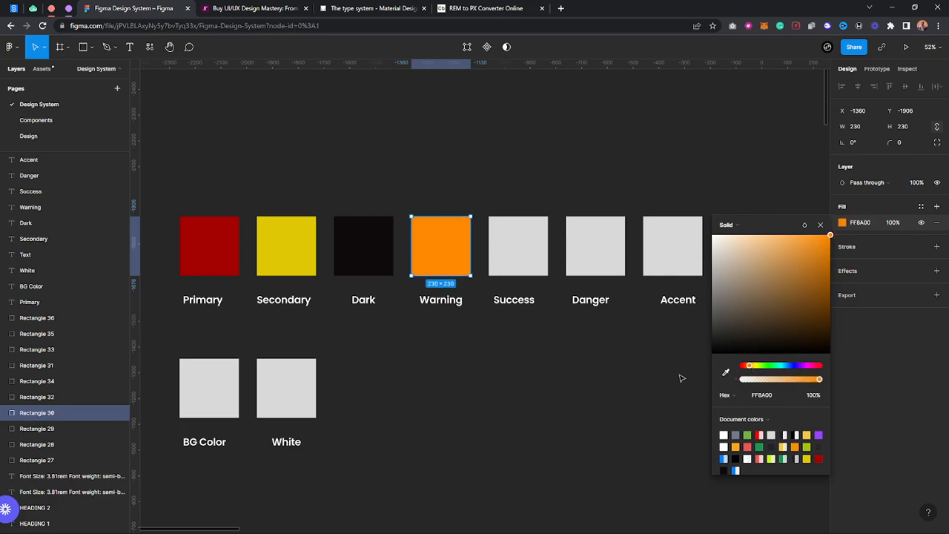
{"action": "left_click_drag", "start_coordinate": [750, 366], "coordinate": [752, 367]}
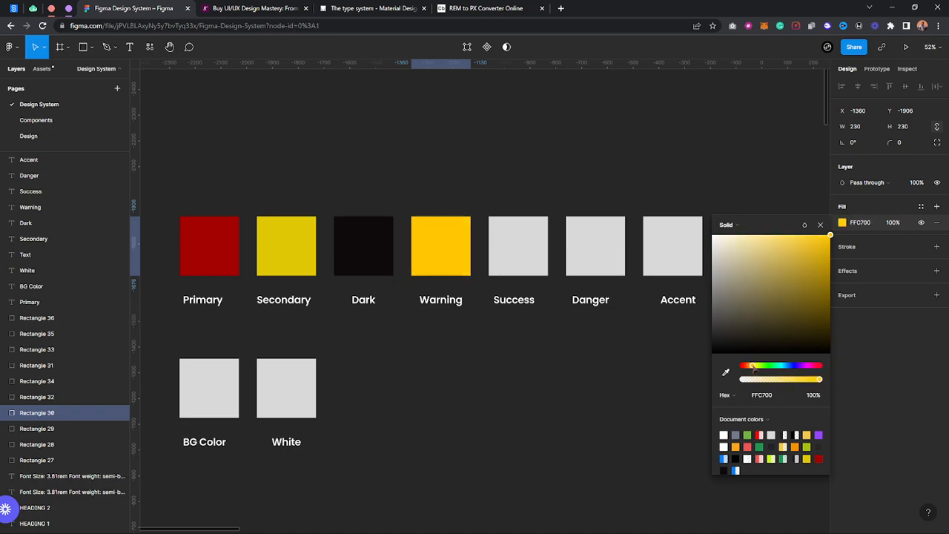
Step: Fill the Success swatch with green 00A911
{"action": "left_click", "coordinate": [532, 245]}
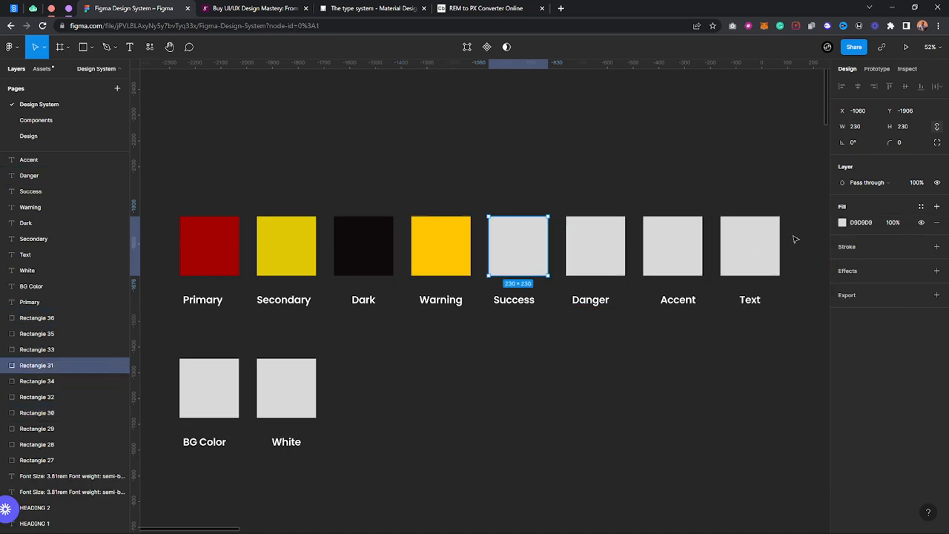
{"action": "left_click", "coordinate": [841, 224]}
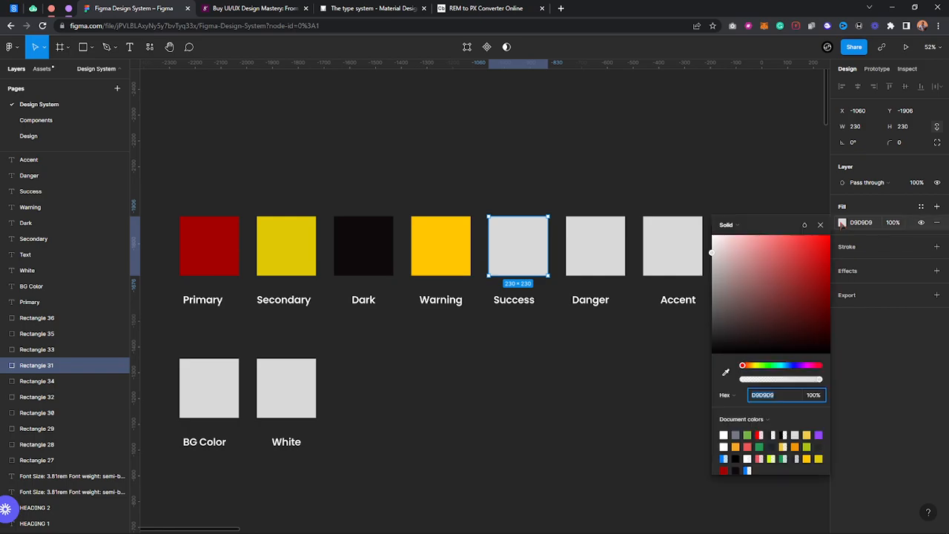
{"action": "left_click", "coordinate": [765, 366]}
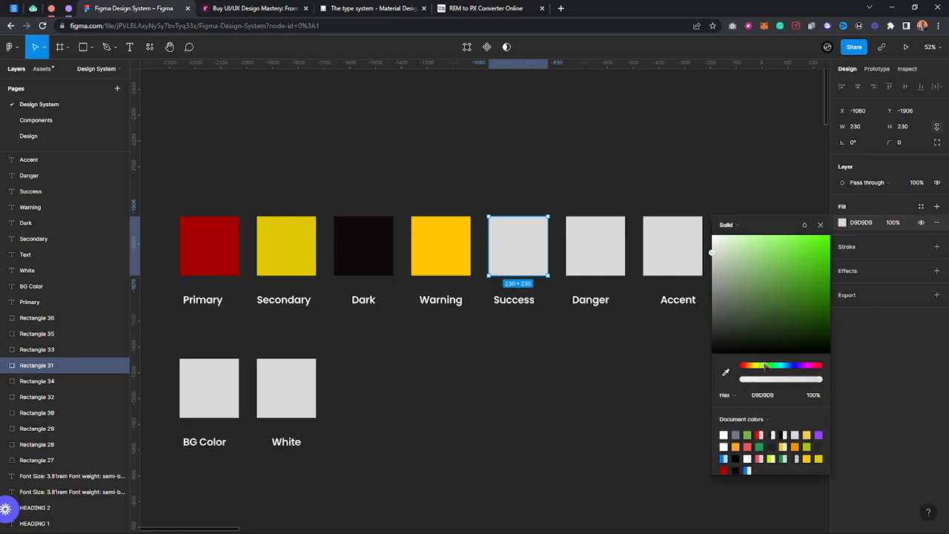
{"action": "left_click_drag", "start_coordinate": [766, 366], "coordinate": [768, 366]}
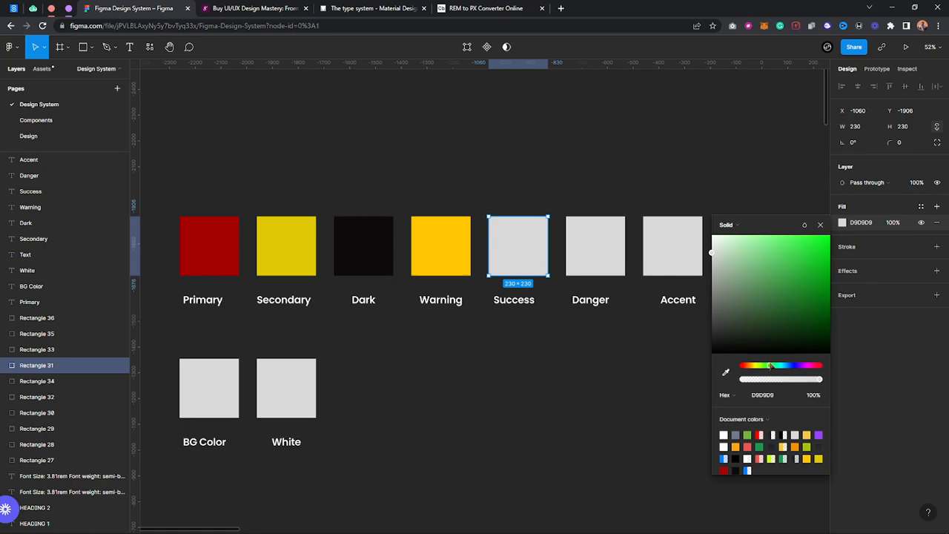
{"action": "left_click_drag", "start_coordinate": [824, 256], "coordinate": [845, 282]}
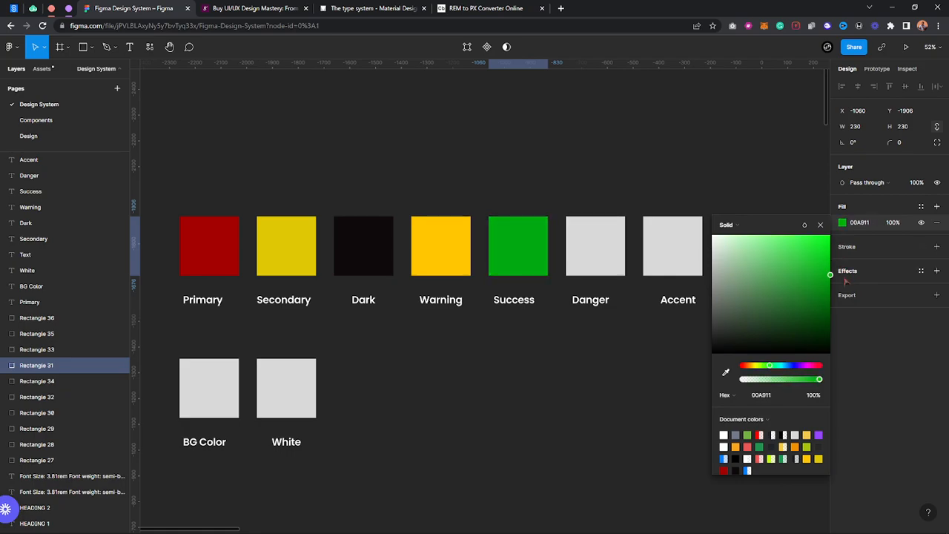
Step: Set the Danger swatch's fill to pure red FF0000
{"action": "left_click", "coordinate": [595, 249]}
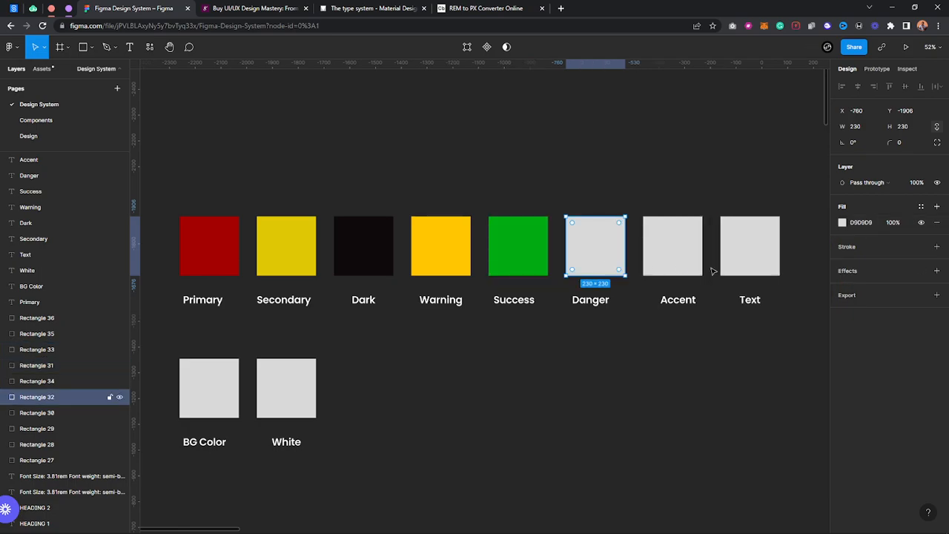
{"action": "left_click", "coordinate": [842, 222]}
{"action": "left_click", "coordinate": [764, 394]}
{"action": "type", "text": "FF0000"}
{"action": "key", "text": "Return"}
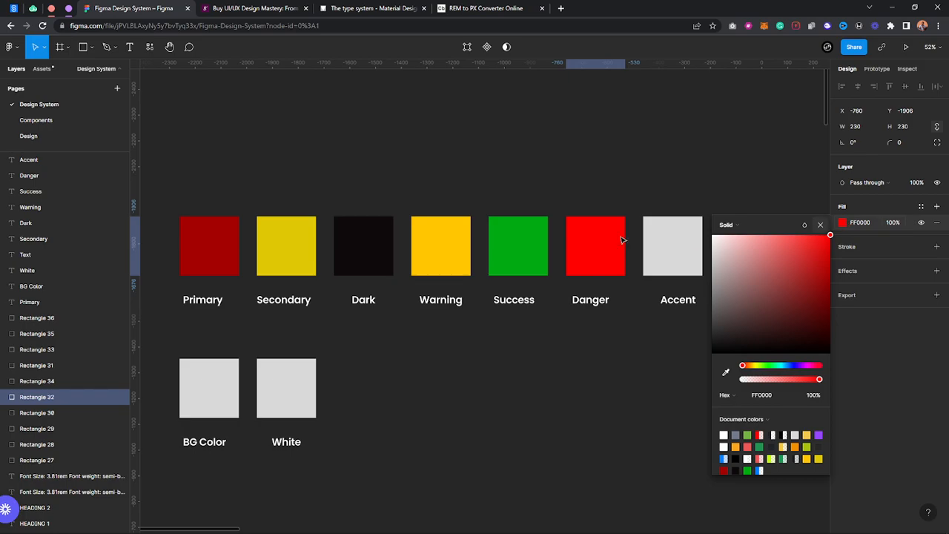
Step: Shift the hue of the Primary swatch's fill to teal blue 0085A3
{"action": "left_click", "coordinate": [233, 244]}
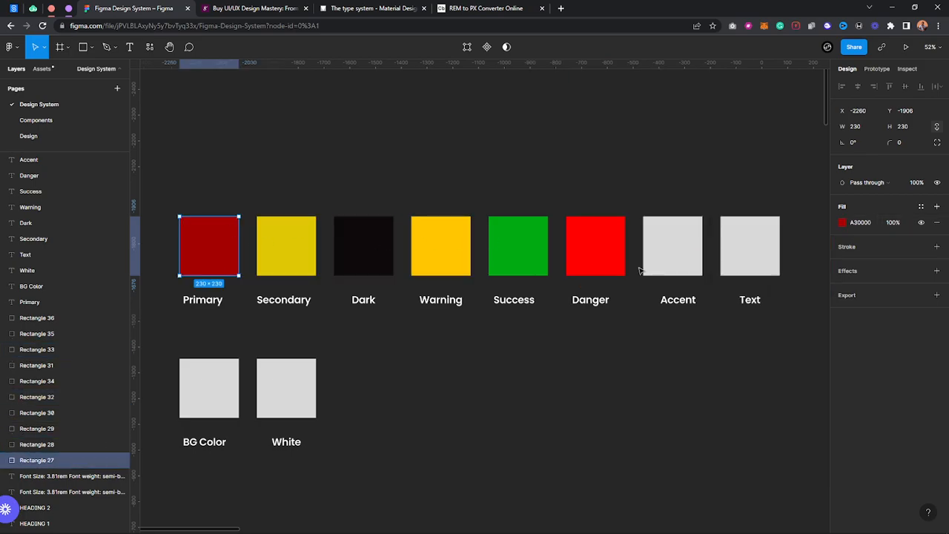
{"action": "left_click", "coordinate": [842, 222]}
{"action": "mouse_move", "coordinate": [771, 366]}
{"action": "left_mouse_down"}
{"action": "mouse_move", "coordinate": [810, 366]}
{"action": "mouse_move", "coordinate": [784, 371]}
{"action": "left_mouse_up"}
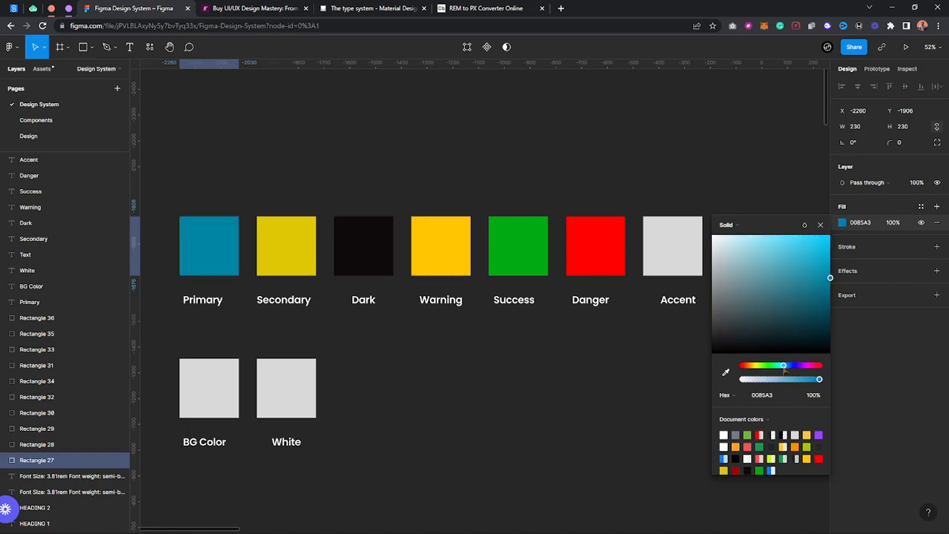
{"action": "left_click", "coordinate": [819, 225]}
Step: Fill the Accent swatch with a pale pink
{"action": "left_click", "coordinate": [682, 256]}
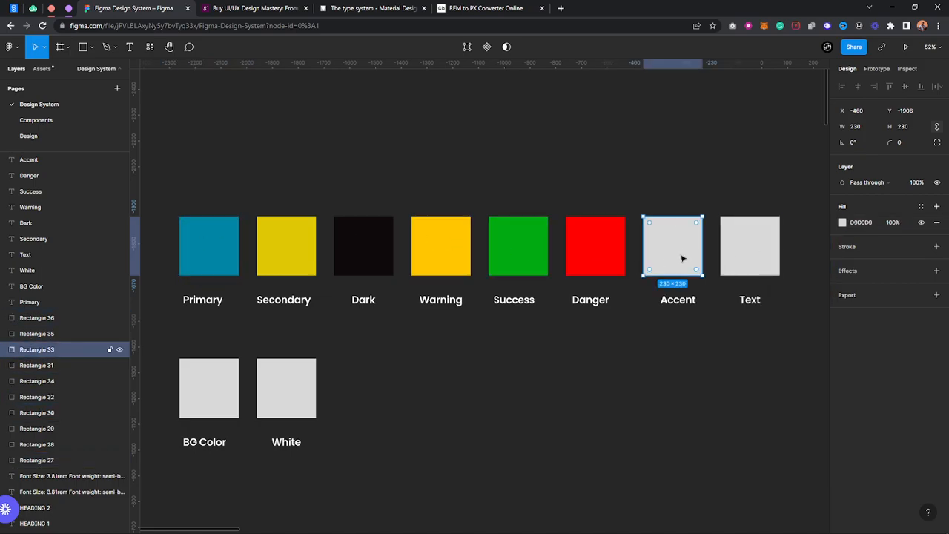
{"action": "left_click", "coordinate": [842, 223]}
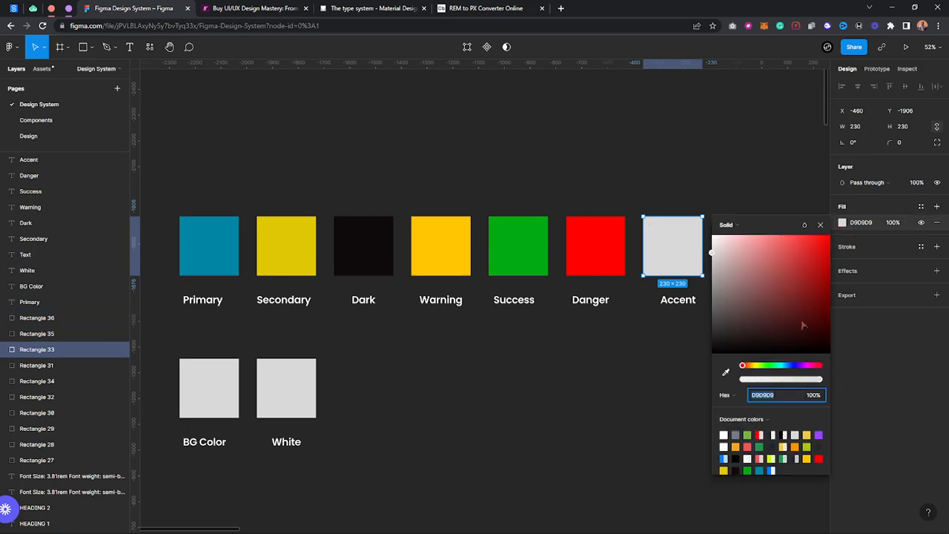
{"action": "left_click_drag", "start_coordinate": [755, 263], "coordinate": [729, 238]}
{"action": "left_click", "coordinate": [625, 373]}
Step: Fill the Text swatch with the near-black colour sampled from the Dark swatch
{"action": "left_click", "coordinate": [737, 245]}
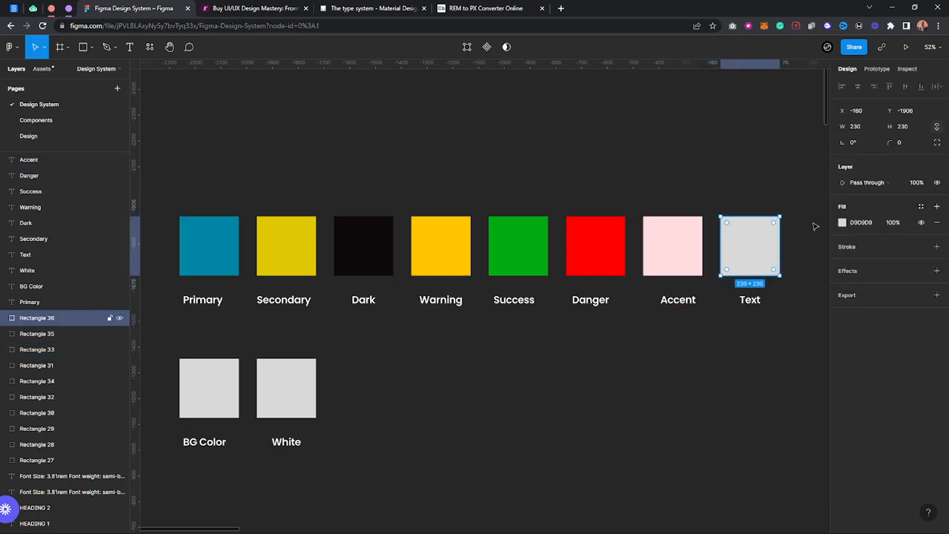
{"action": "left_click", "coordinate": [842, 222]}
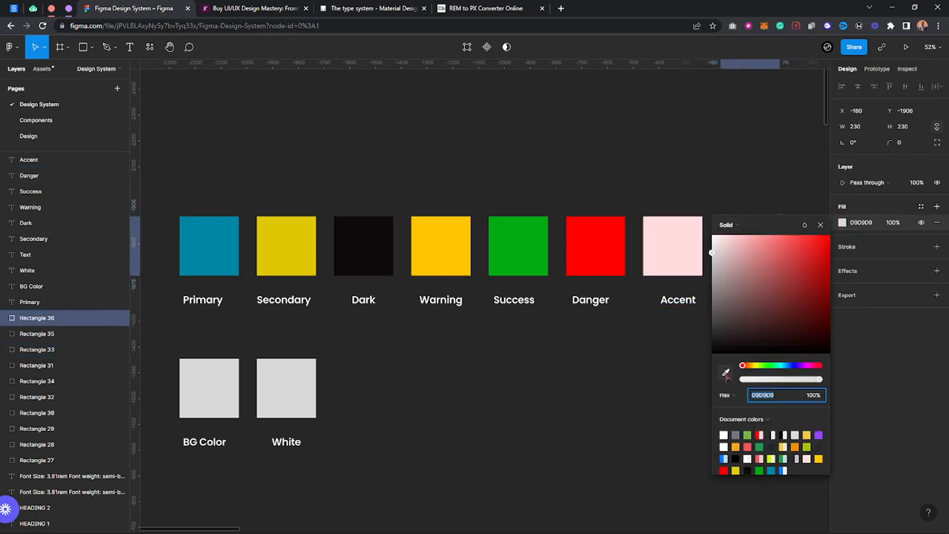
{"action": "left_click", "coordinate": [725, 372]}
{"action": "left_click", "coordinate": [345, 255]}
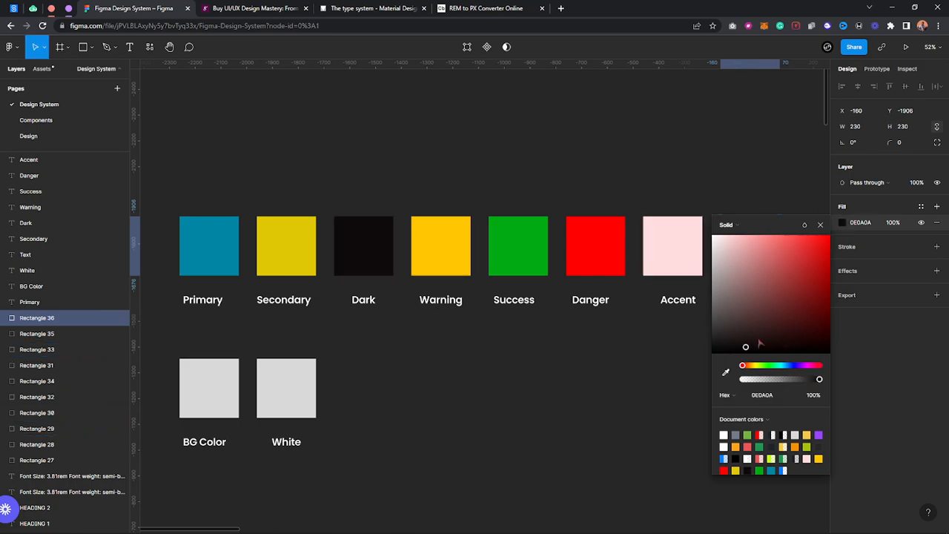
Step: Lighten the Text swatch's solid fill to the dark grey-brown 3D3737
{"action": "left_click", "coordinate": [731, 330]}
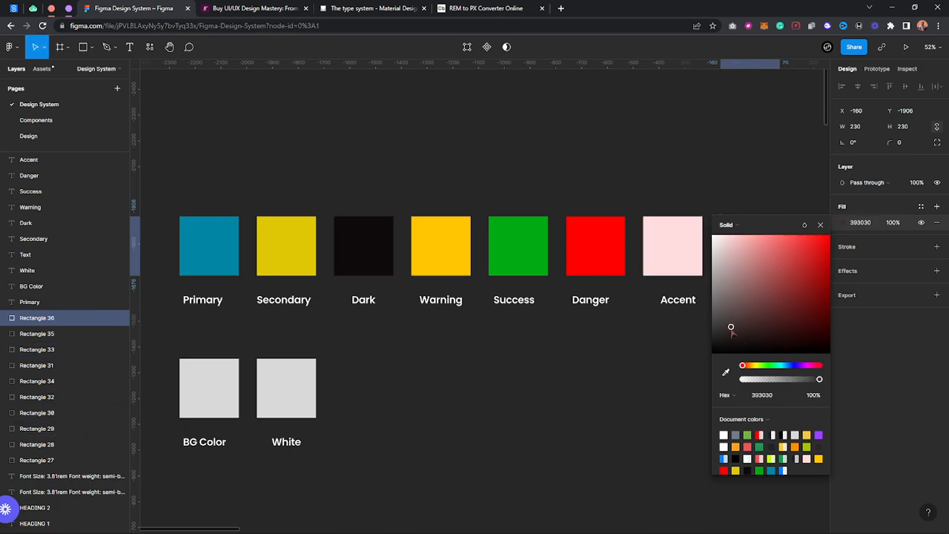
{"action": "left_click_drag", "start_coordinate": [730, 331], "coordinate": [722, 337]}
{"action": "left_click", "coordinate": [755, 225]}
{"action": "left_click", "coordinate": [740, 245]}
{"action": "left_click_drag", "start_coordinate": [759, 223], "coordinate": [519, 221]}
{"action": "left_click", "coordinate": [489, 222]}
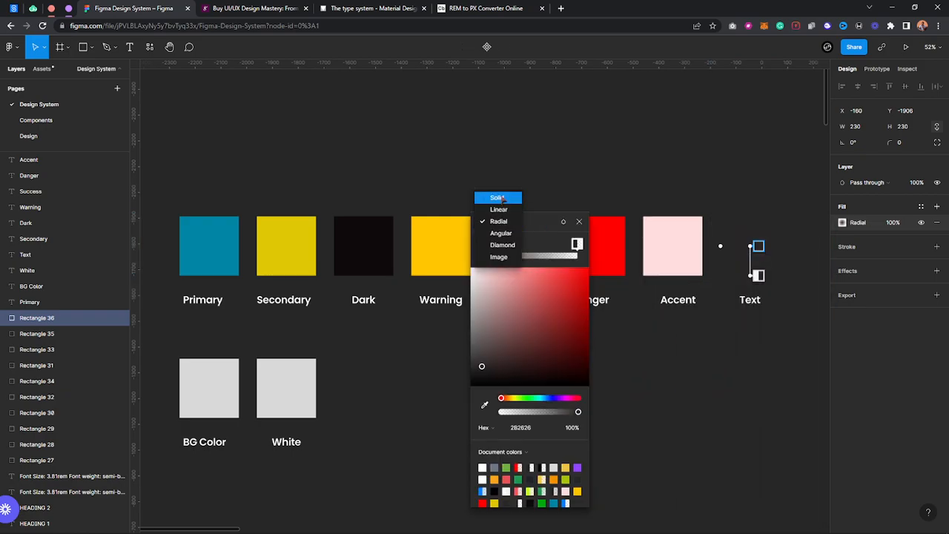
{"action": "left_click", "coordinate": [501, 197]}
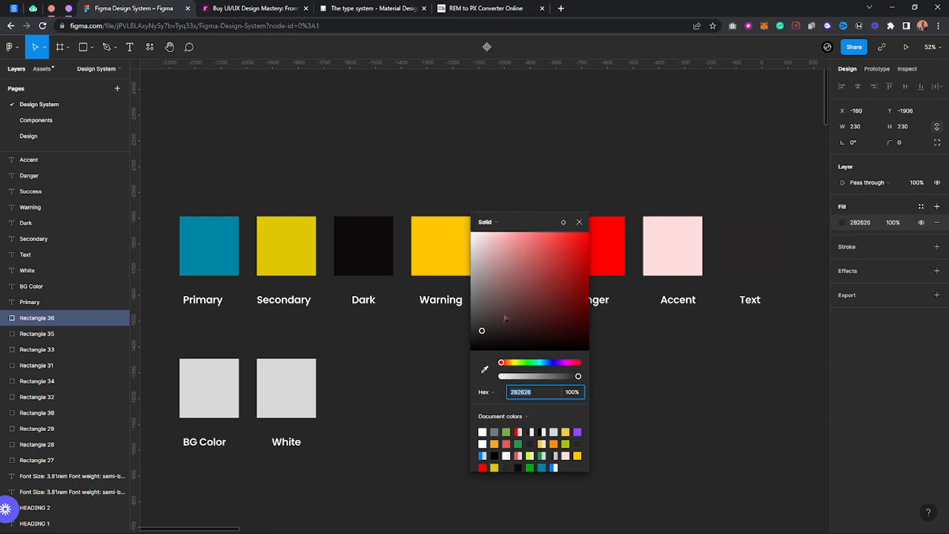
{"action": "left_click_drag", "start_coordinate": [481, 326], "coordinate": [480, 323]}
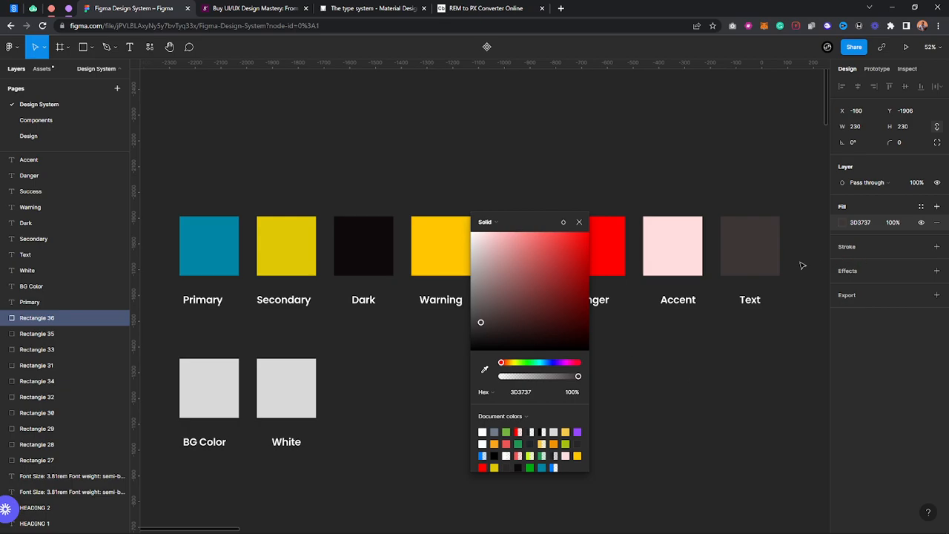
{"action": "key", "text": "Escape"}
Step: Fill the BG Color swatch with a near-white blue tint derived from the colour sampled from the Primary swatch
{"action": "left_click", "coordinate": [199, 390]}
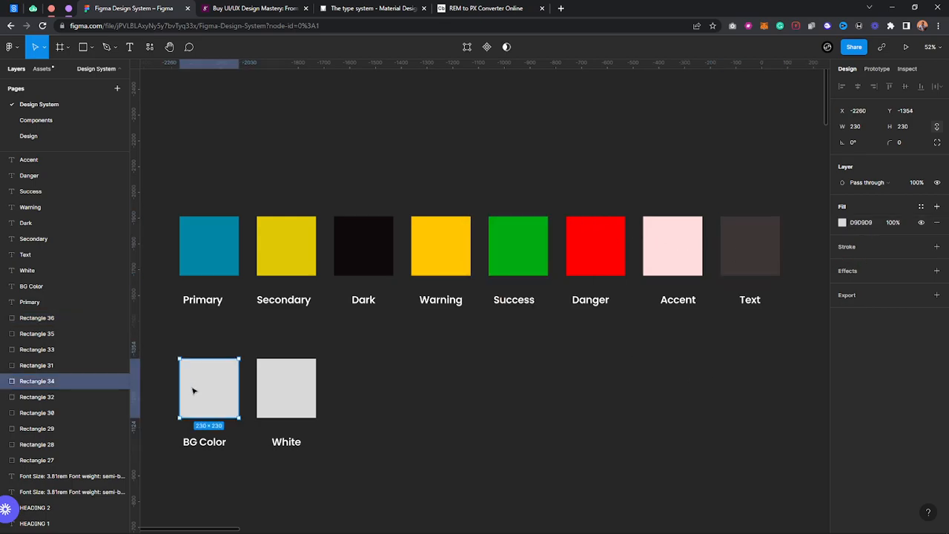
{"action": "left_click", "coordinate": [842, 223]}
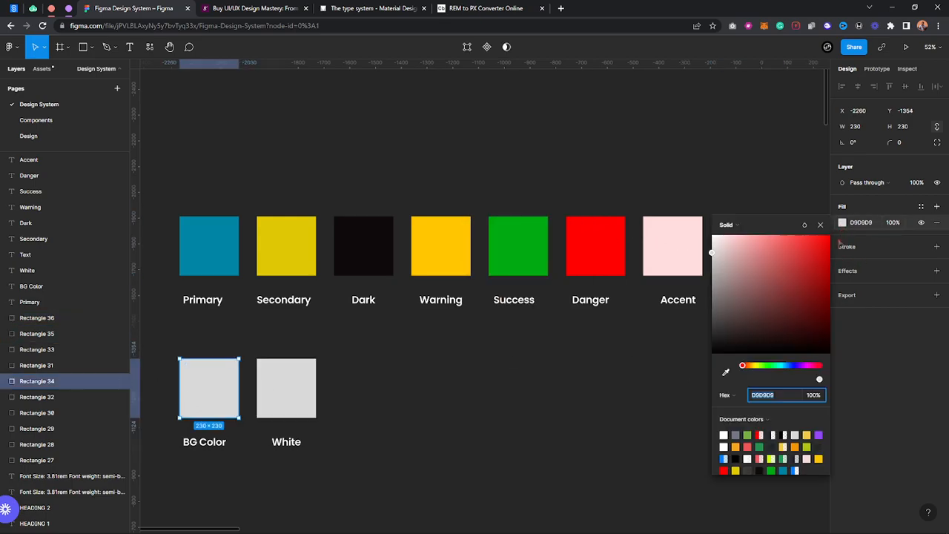
{"action": "left_click", "coordinate": [726, 371]}
{"action": "left_click", "coordinate": [206, 240]}
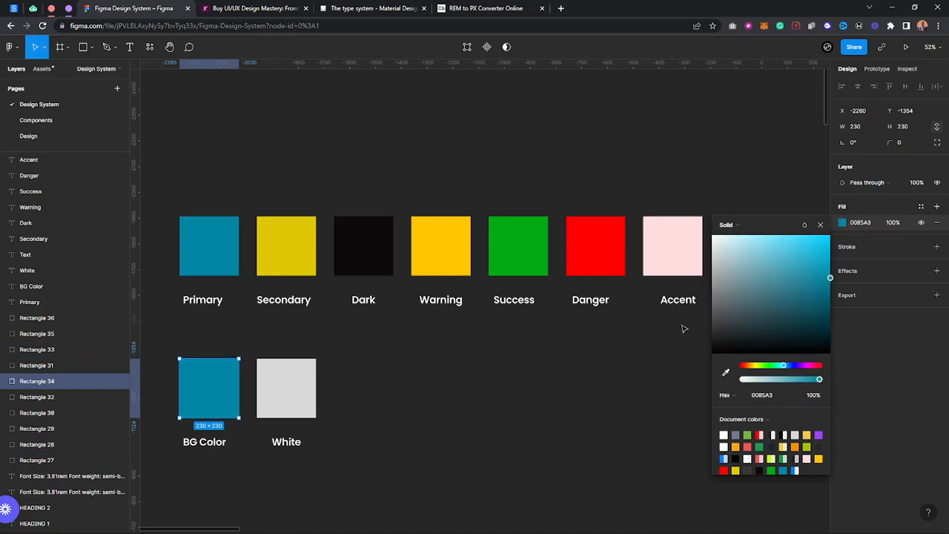
{"action": "left_click_drag", "start_coordinate": [729, 245], "coordinate": [716, 236]}
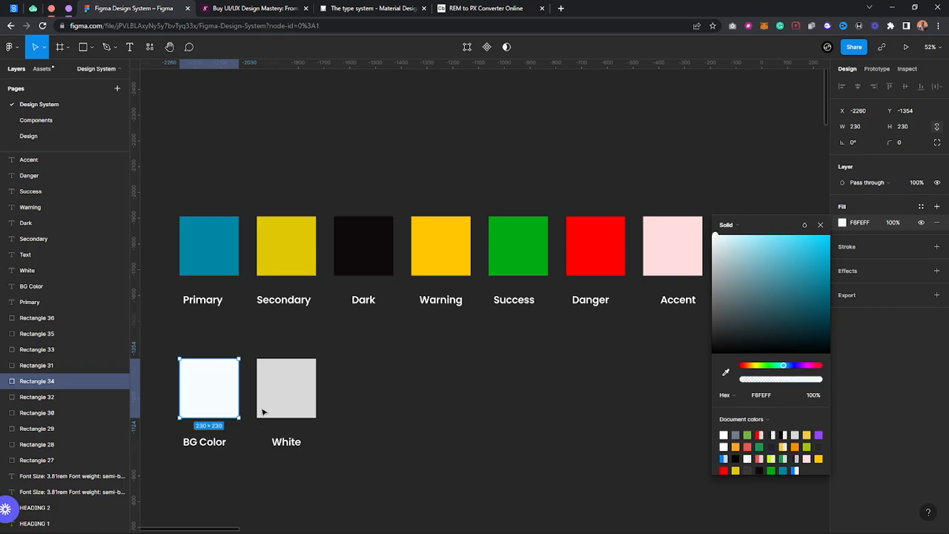
Step: Set the White swatch's fill to the near-white FFFDFD
{"action": "left_click", "coordinate": [300, 387]}
{"action": "left_click", "coordinate": [842, 223]}
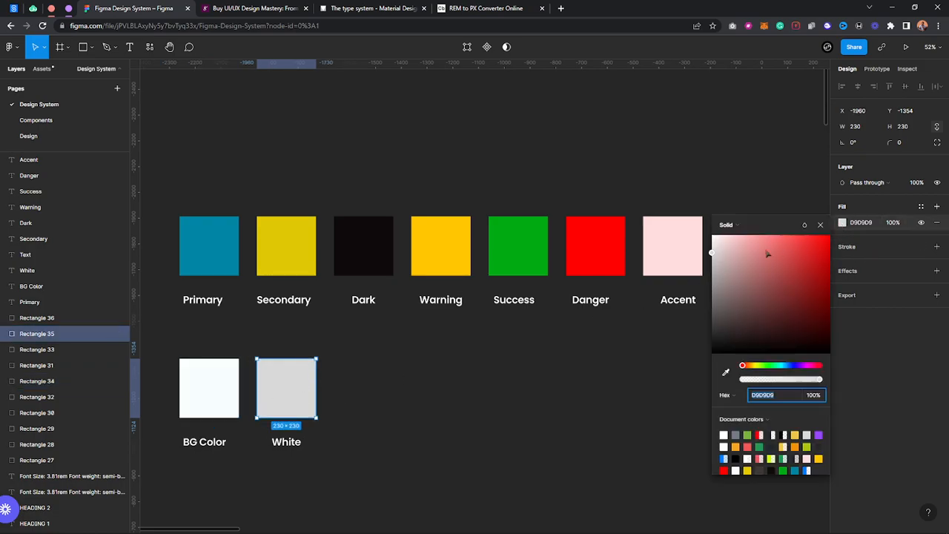
{"action": "left_click_drag", "start_coordinate": [726, 253], "coordinate": [714, 224]}
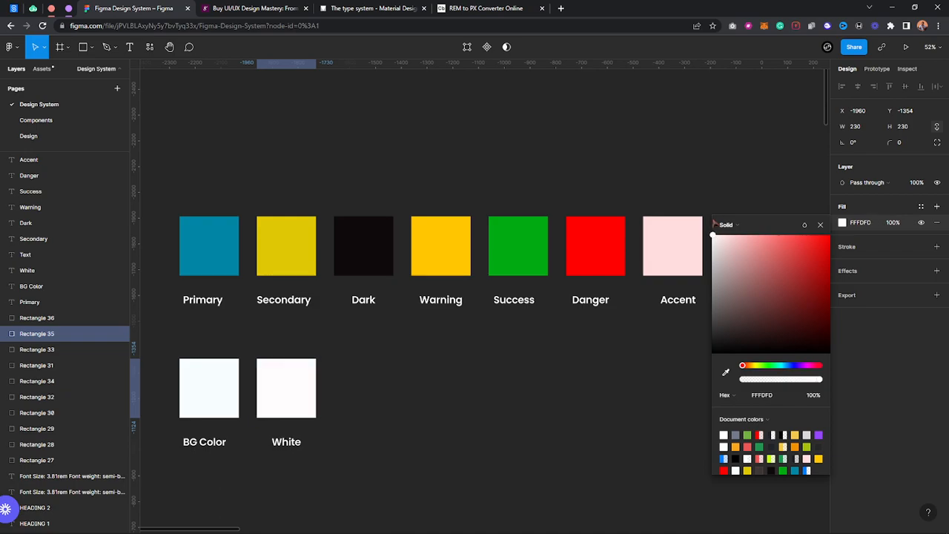
{"action": "left_click", "coordinate": [819, 224]}
{"action": "left_click", "coordinate": [253, 424]}
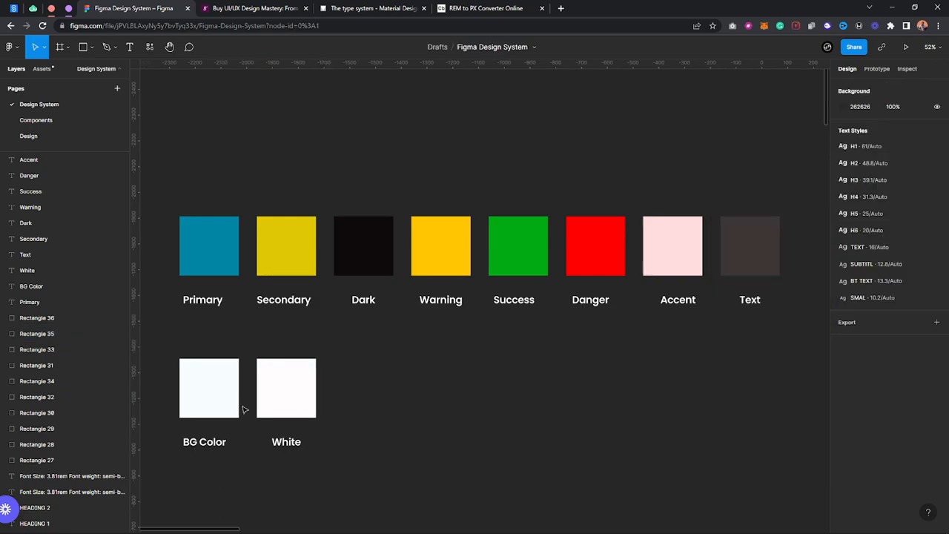
Step: Create a color style named Primary from the Primary swatch's teal fill
{"action": "scroll", "coordinate": [719, 373], "scroll_direction": "down", "scroll_amount": 5}
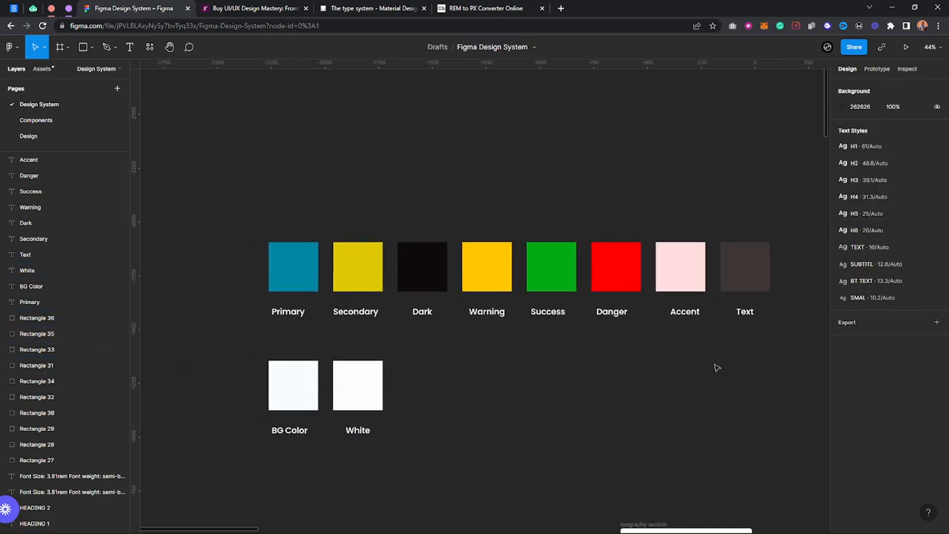
{"action": "scroll", "coordinate": [714, 371], "scroll_direction": "up", "scroll_amount": 3}
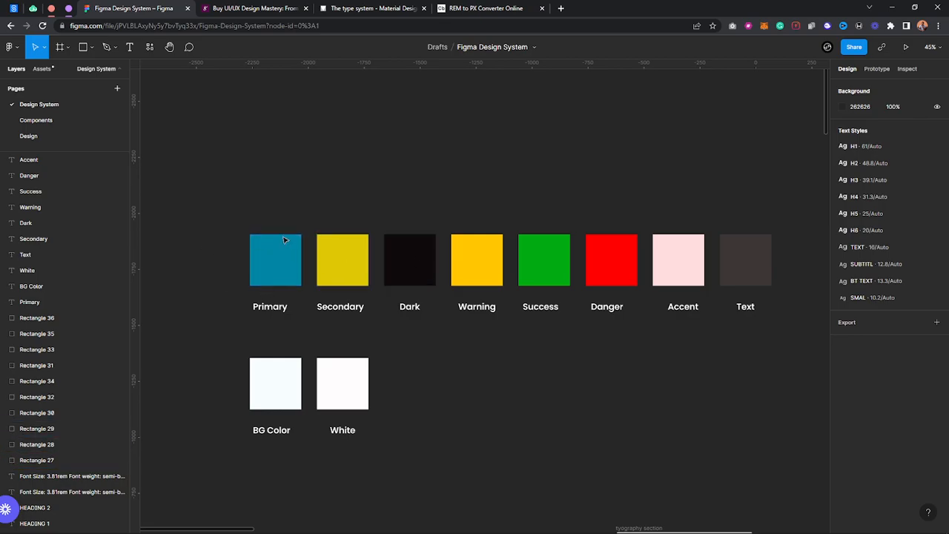
{"action": "left_click", "coordinate": [279, 266]}
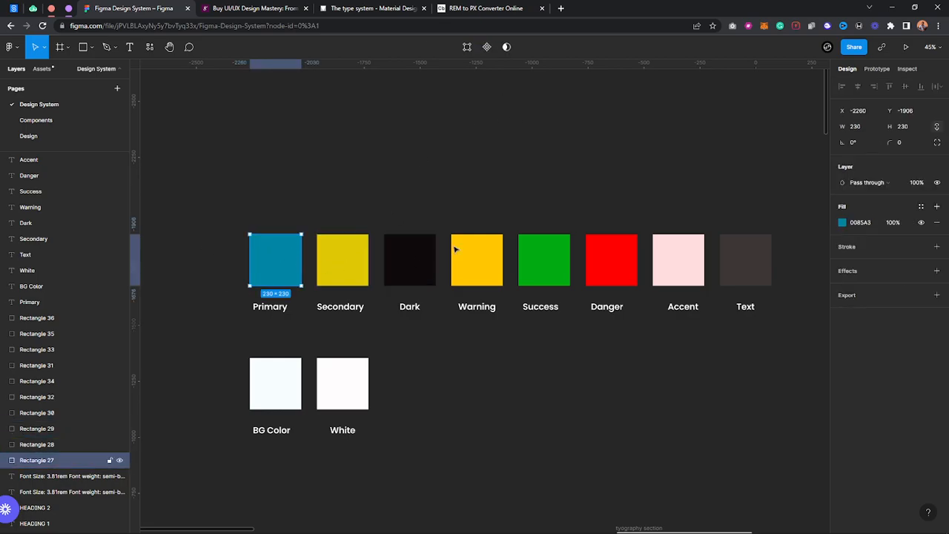
{"action": "left_click", "coordinate": [921, 206]}
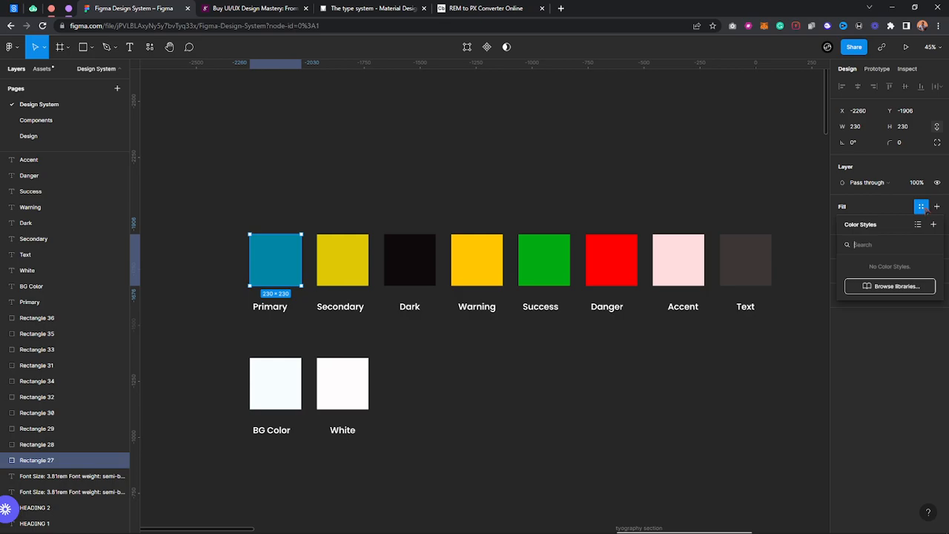
{"action": "left_click", "coordinate": [933, 224]}
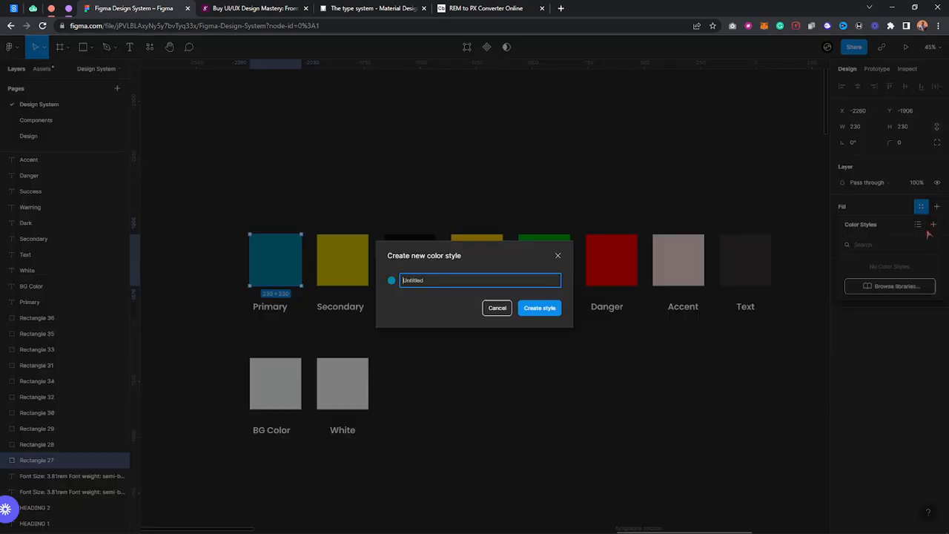
{"action": "type", "text": "Pri"}
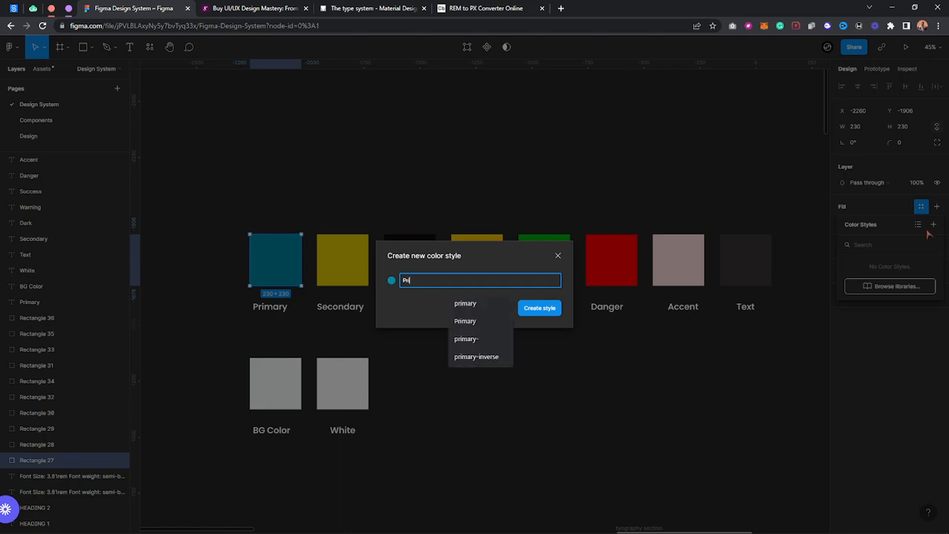
{"action": "type", "text": "mary"}
{"action": "key", "text": "Return"}
Step: Create a color style named secondary from the Secondary swatch's fill
{"action": "left_click", "coordinate": [351, 264]}
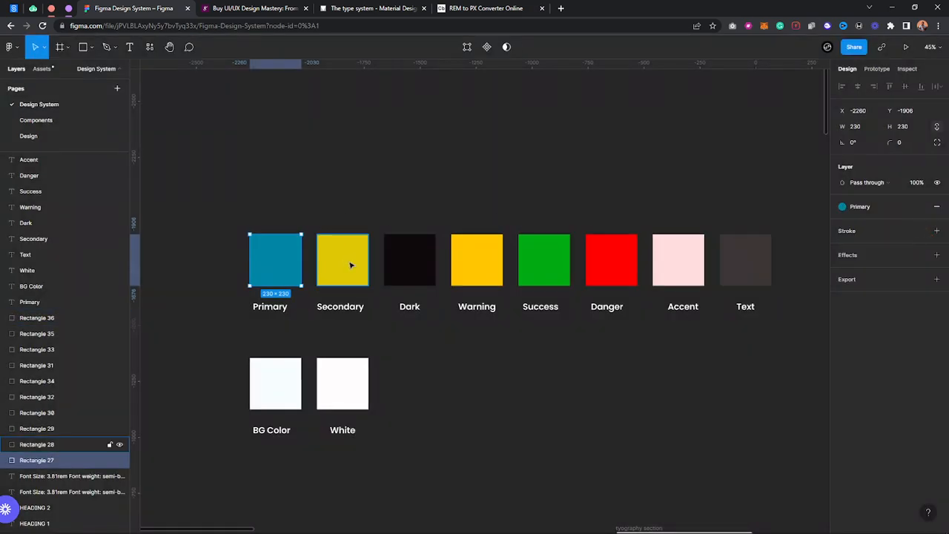
{"action": "left_click", "coordinate": [921, 207]}
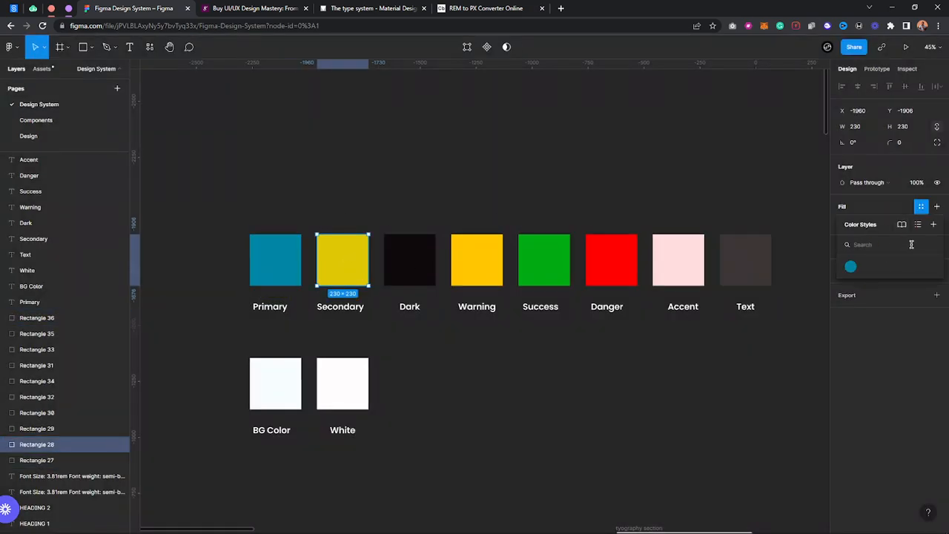
{"action": "left_click", "coordinate": [933, 224]}
{"action": "type", "text": "secr"}
{"action": "key", "text": "BackSpace"}
{"action": "type", "text": "ondary"}
{"action": "key", "text": "Return"}
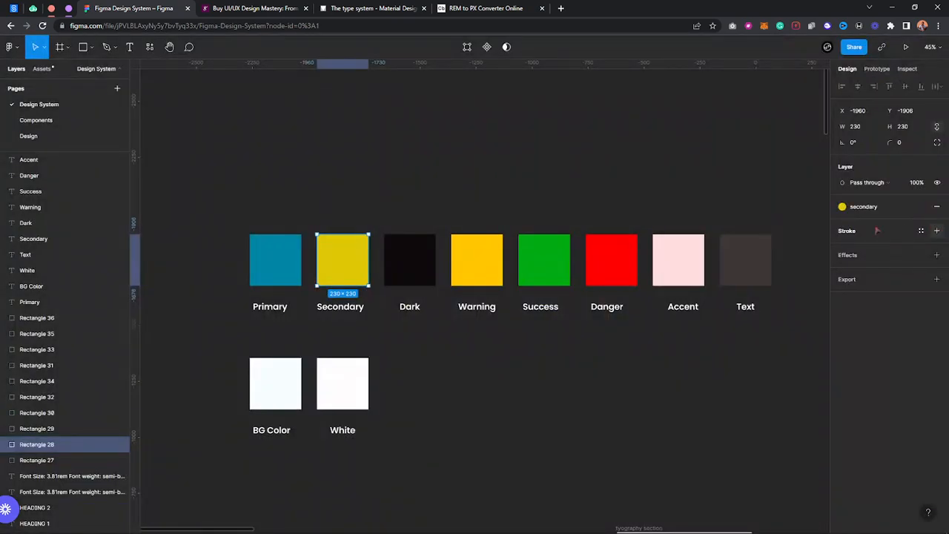
{"action": "key", "text": "Escape"}
Step: Create a color style named dark from the Dark swatch's fill
{"action": "left_click", "coordinate": [413, 261]}
{"action": "left_click", "coordinate": [920, 206]}
{"action": "left_click", "coordinate": [935, 224]}
{"action": "type", "text": "dark"}
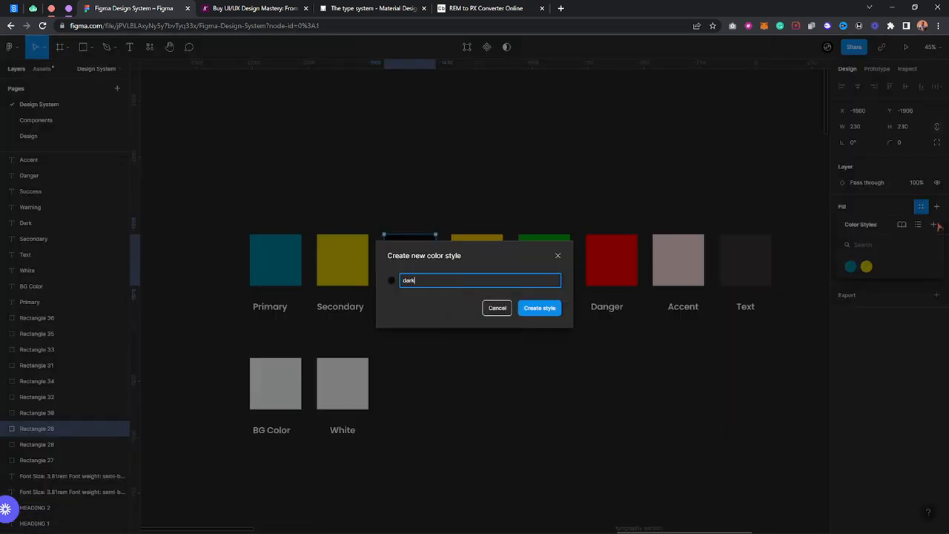
{"action": "key", "text": "Return"}
Step: Create a color style named warning from the Warning swatch's fill
{"action": "left_click", "coordinate": [483, 259]}
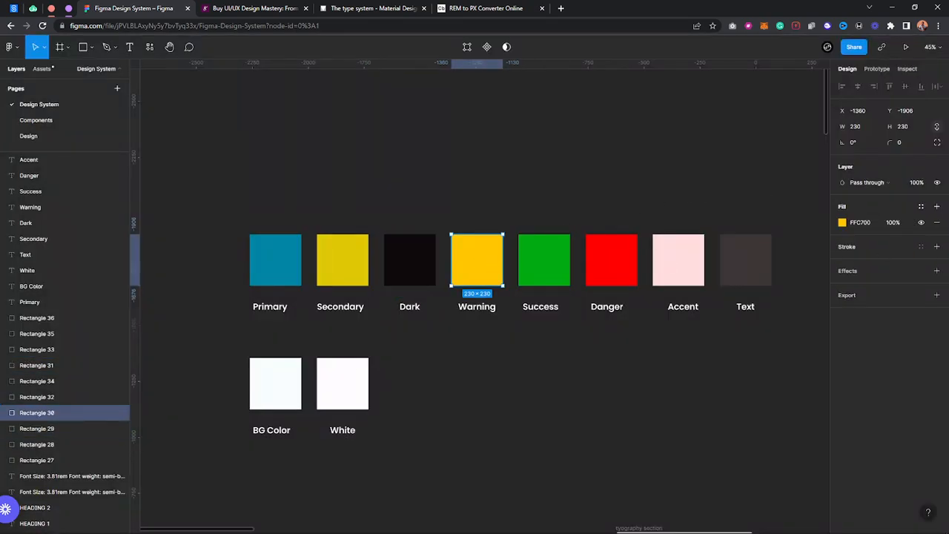
{"action": "left_click", "coordinate": [920, 206]}
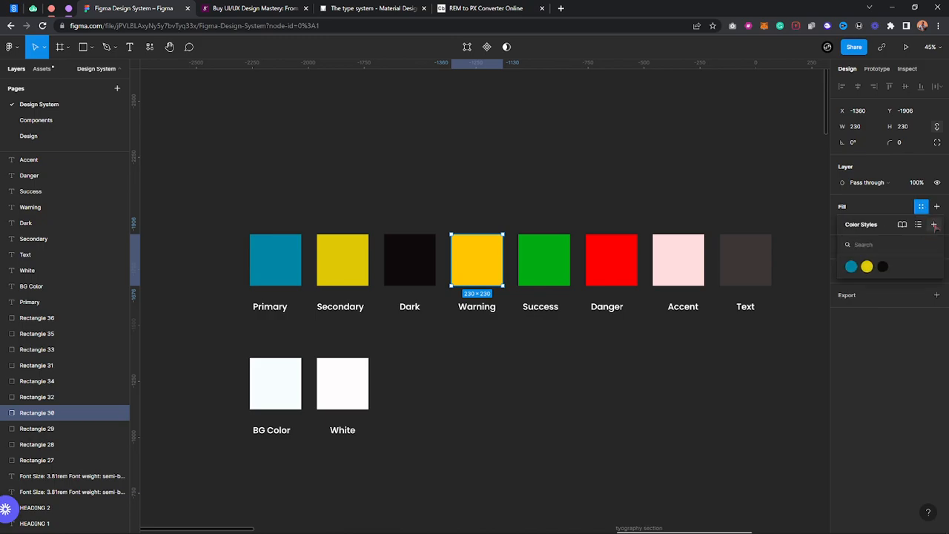
{"action": "left_click", "coordinate": [935, 224]}
{"action": "type", "text": "a"}
{"action": "key", "text": "BackSpace"}
{"action": "type", "text": "wajr"}
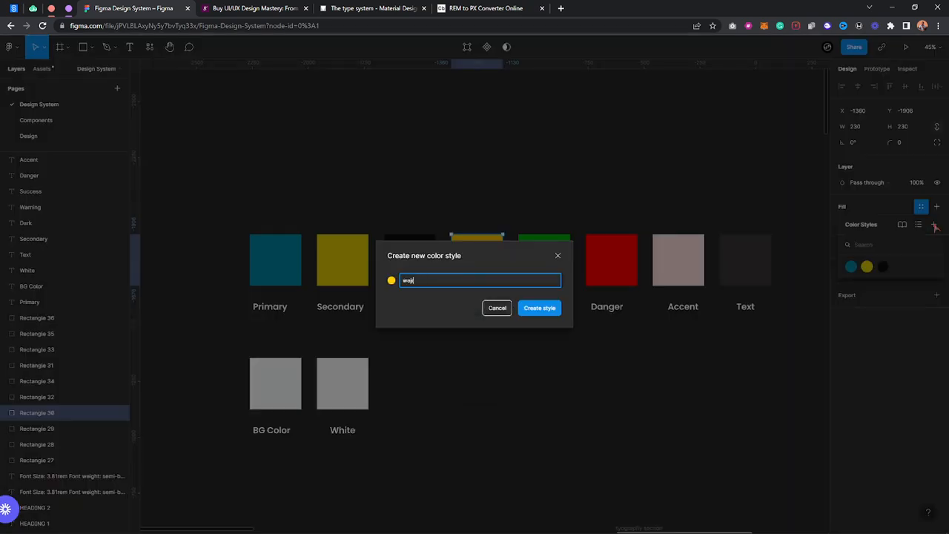
{"action": "type", "text": "n"}
{"action": "key", "text": "BackSpace"}
{"action": "type", "text": "n"}
{"action": "key", "text": "BackSpace"}
{"action": "type", "text": "ning"}
{"action": "key", "text": "Return"}
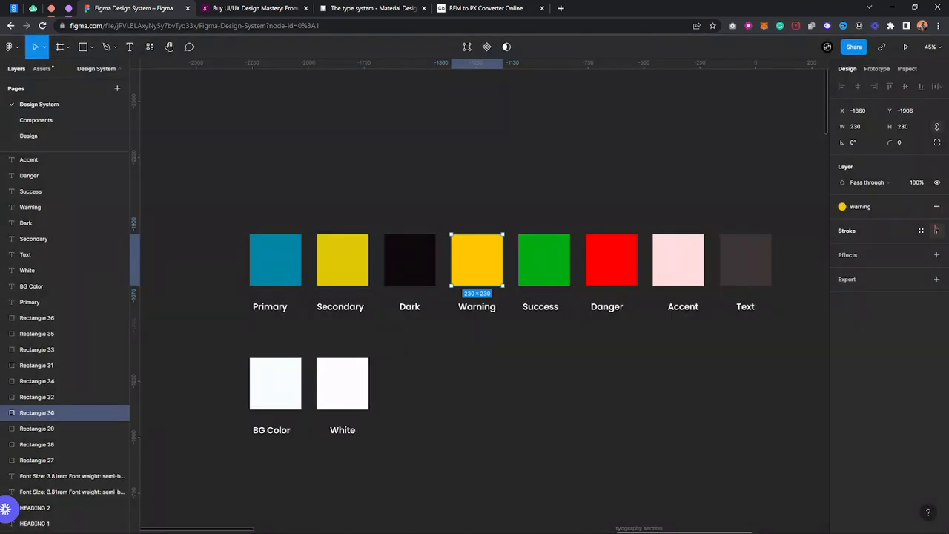
Step: Create a color style named Success from the Success swatch's green fill
{"action": "left_click", "coordinate": [556, 265]}
{"action": "left_click", "coordinate": [921, 206]}
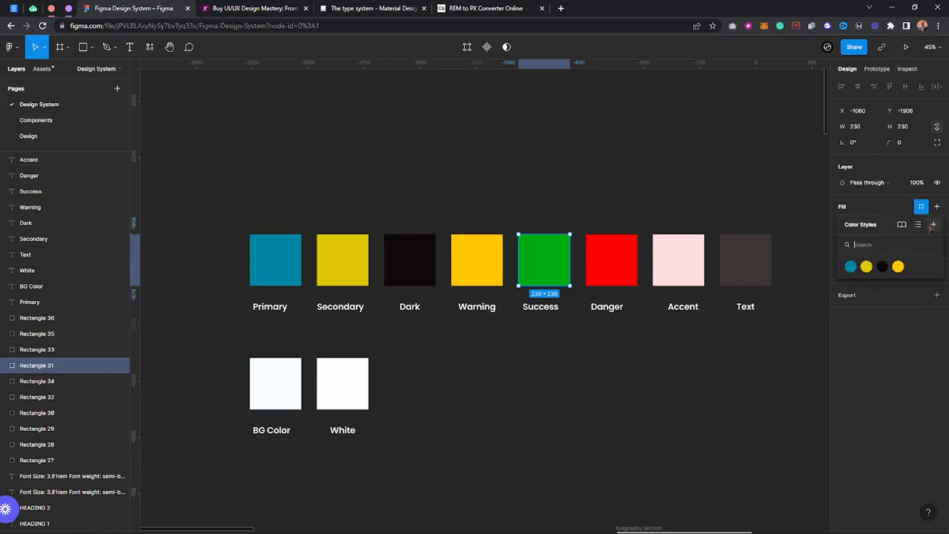
{"action": "left_click", "coordinate": [933, 225]}
{"action": "type", "text": "Succ"}
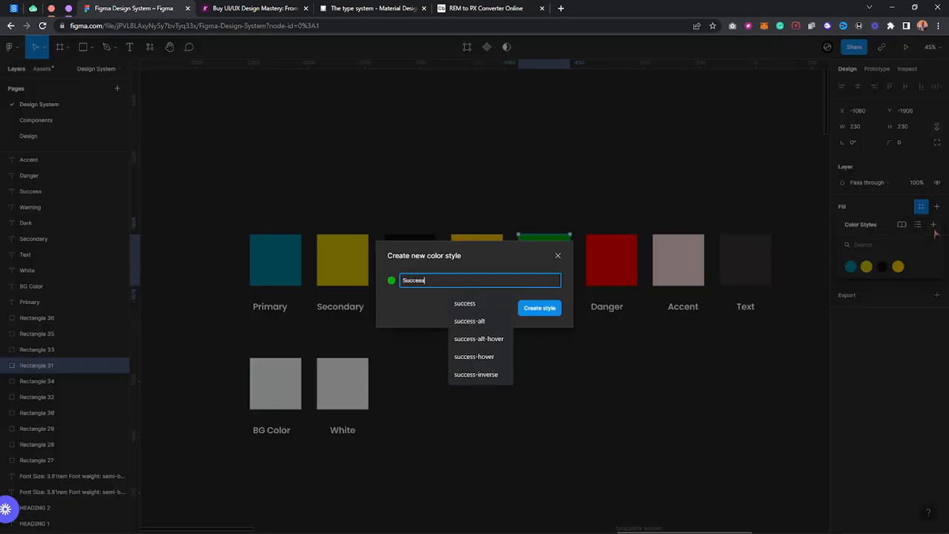
{"action": "type", "text": "ess"}
{"action": "key", "text": "Return"}
Step: Create a color style named danger from the Danger swatch's red fill
{"action": "left_click", "coordinate": [597, 265]}
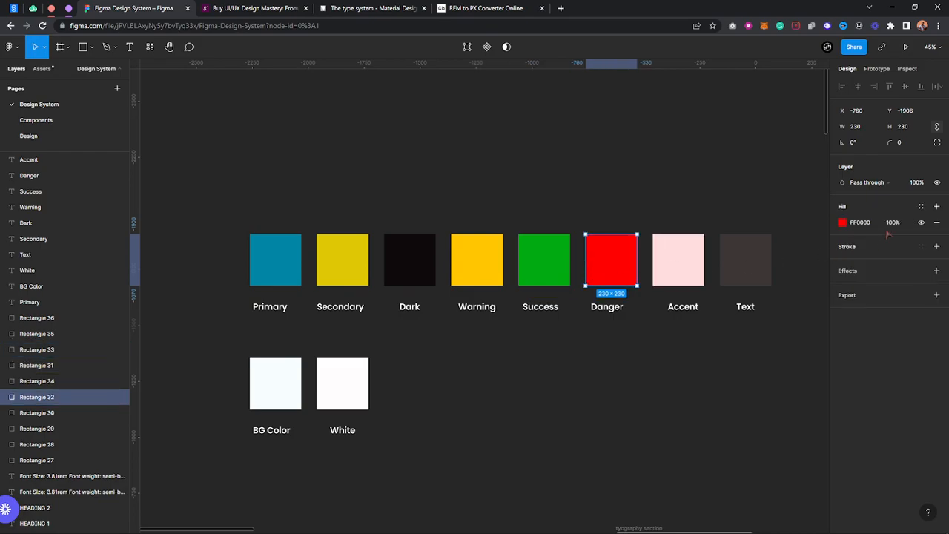
{"action": "left_click", "coordinate": [921, 206]}
{"action": "left_click", "coordinate": [933, 224]}
{"action": "type", "text": "dang"}
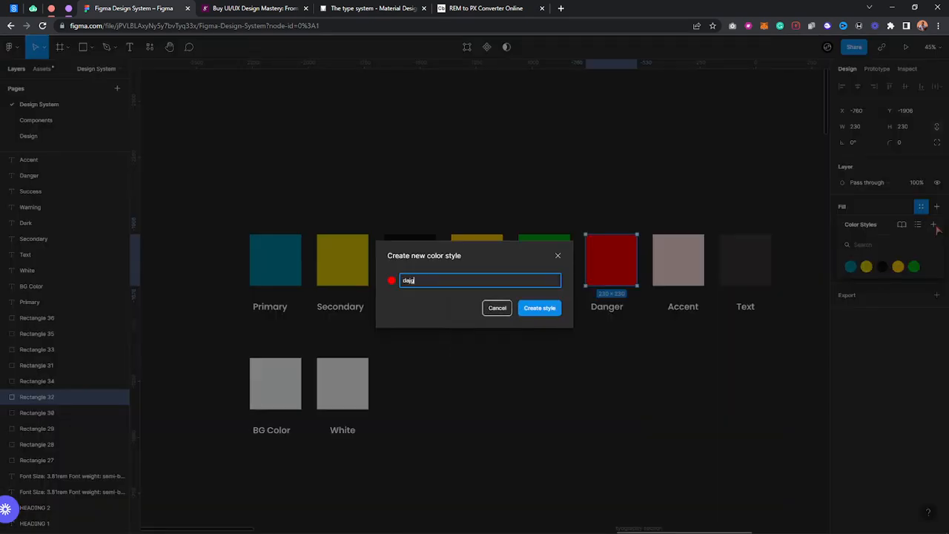
{"action": "key", "text": "BackSpace"}
{"action": "key", "text": "BackSpace"}
{"action": "key", "text": "BackSpace"}
{"action": "type", "text": "nger"}
{"action": "key", "text": "Return"}
Step: Create a color style named Accent from the Accent swatch's pale pink fill
{"action": "left_click", "coordinate": [658, 280]}
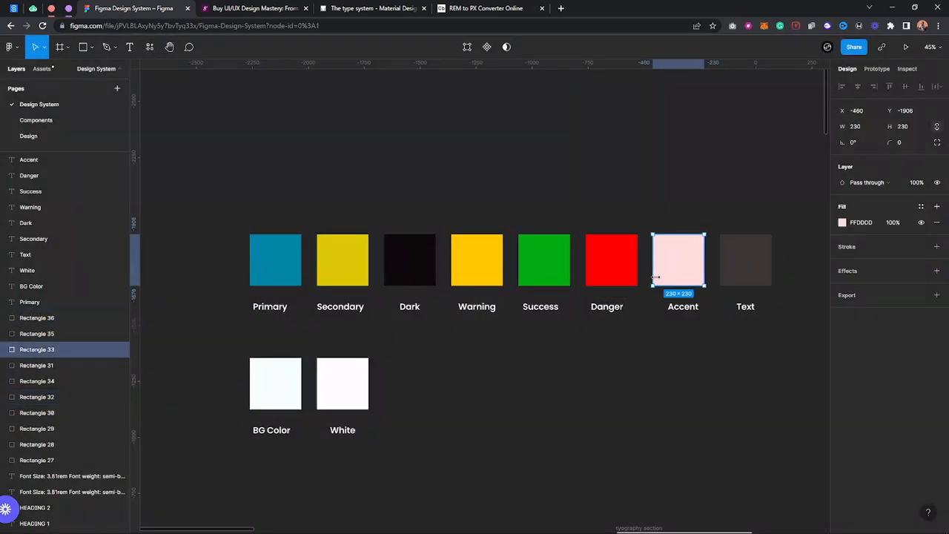
{"action": "left_click", "coordinate": [921, 207]}
{"action": "left_click", "coordinate": [936, 223]}
{"action": "type", "text": "acec"}
{"action": "key", "text": "BackSpace"}
{"action": "key", "text": "BackSpace"}
{"action": "type", "text": "ec"}
{"action": "key", "text": "BackSpace"}
{"action": "key", "text": "BackSpace"}
{"action": "type", "text": "c"}
{"action": "key", "text": "Return"}
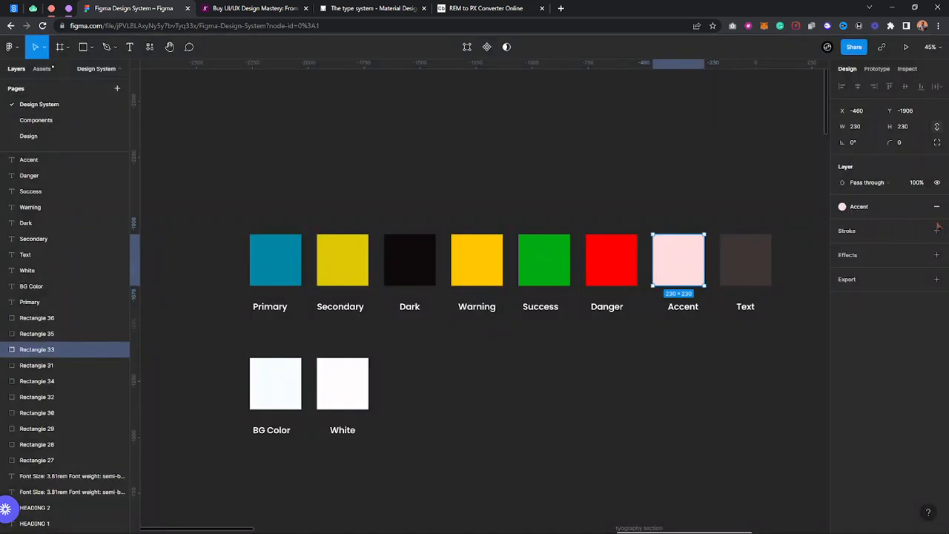
Step: Create a color style named text from the Text swatch's fill
{"action": "left_click", "coordinate": [750, 264]}
{"action": "left_click", "coordinate": [921, 206]}
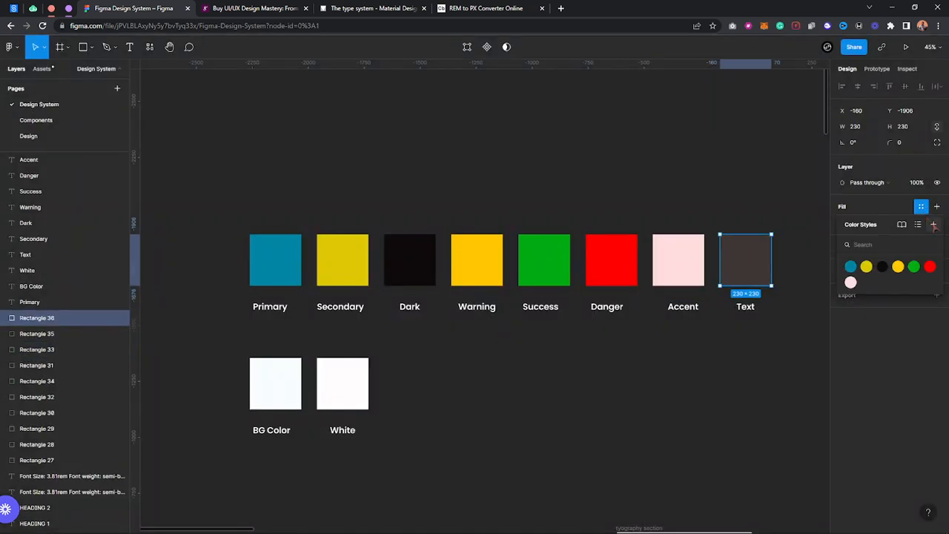
{"action": "left_click", "coordinate": [933, 224]}
{"action": "type", "text": "test"}
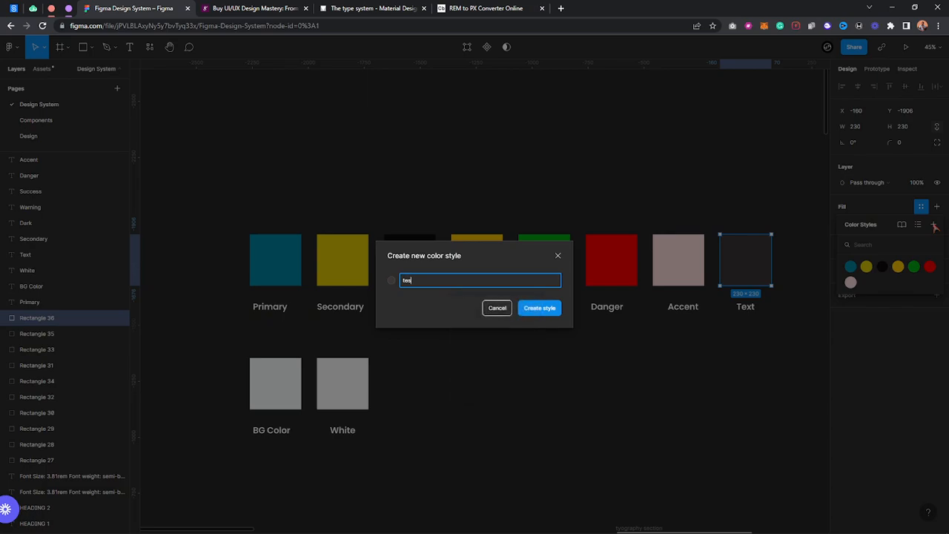
{"action": "key", "text": "BackSpace"}
{"action": "type", "text": "x"}
{"action": "key", "text": "Return"}
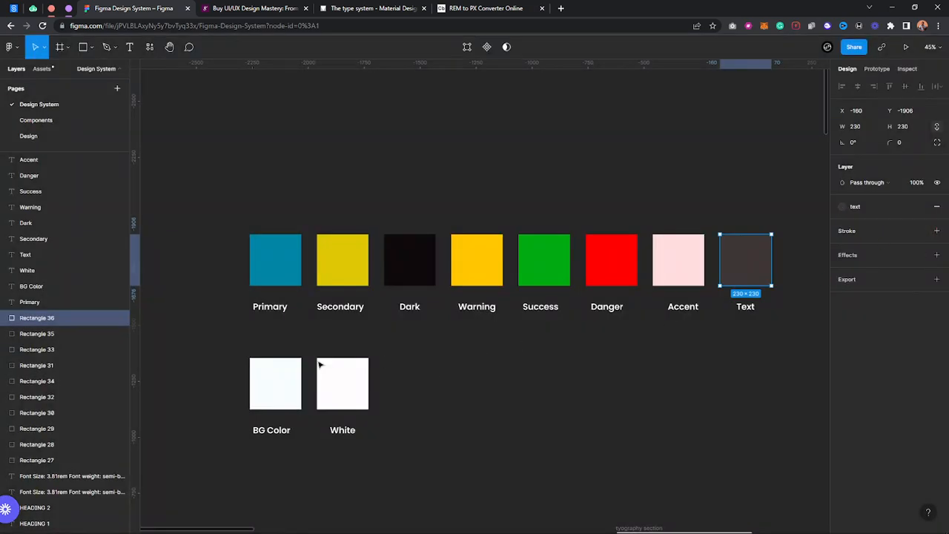
Step: Create a color style named bg-colro from the BG Color swatch's fill
{"action": "left_click", "coordinate": [275, 381]}
{"action": "left_click", "coordinate": [920, 206]}
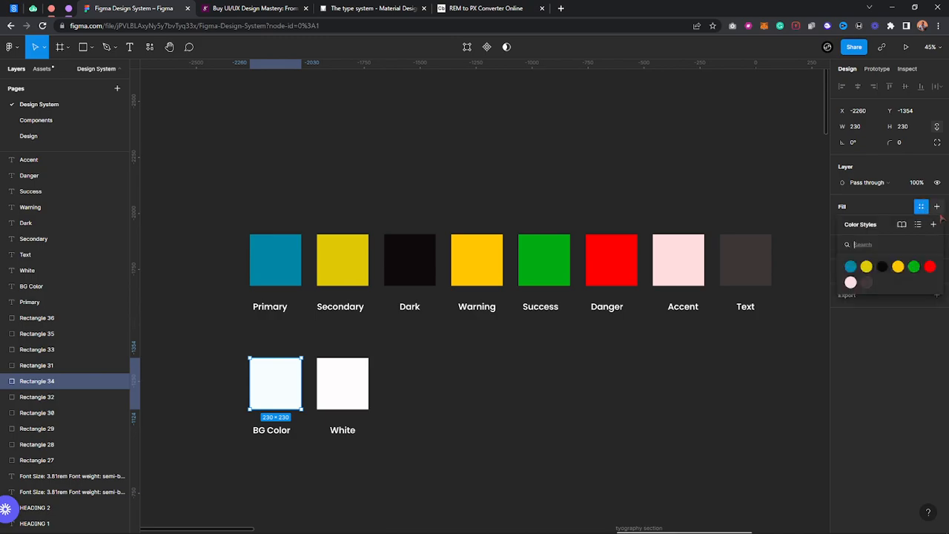
{"action": "left_click", "coordinate": [933, 223]}
{"action": "type", "text": "bg"}
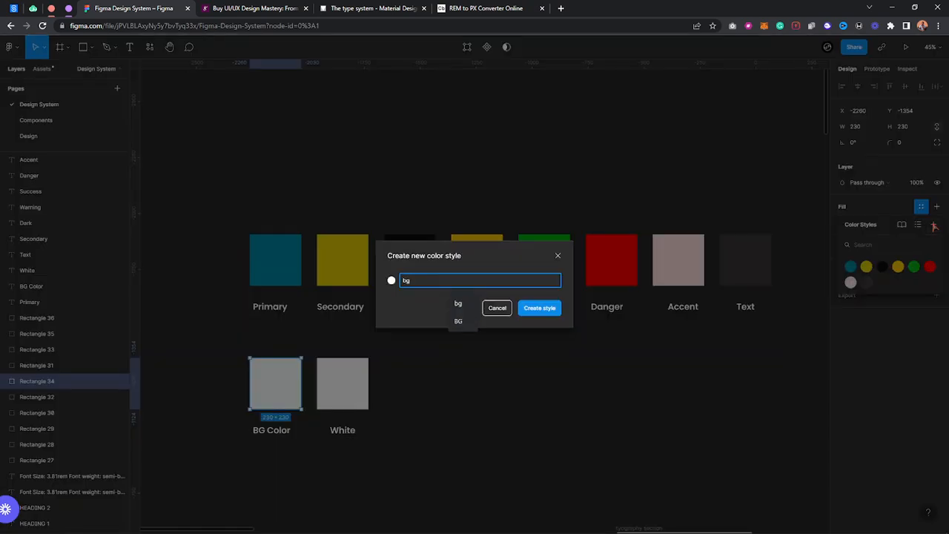
{"action": "type", "text": "-colro"}
{"action": "key", "text": "Return"}
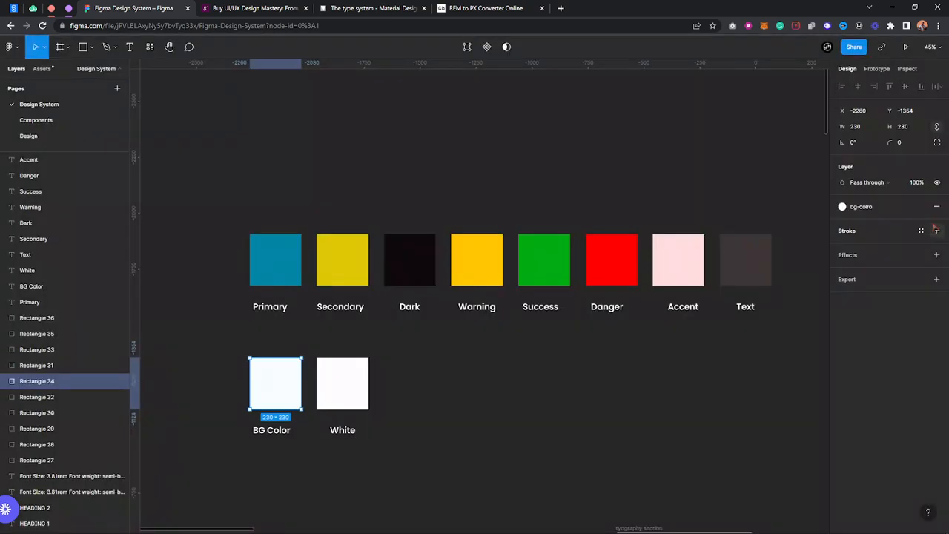
Step: Create a color style named white from the White swatch's fill
{"action": "left_click", "coordinate": [346, 391]}
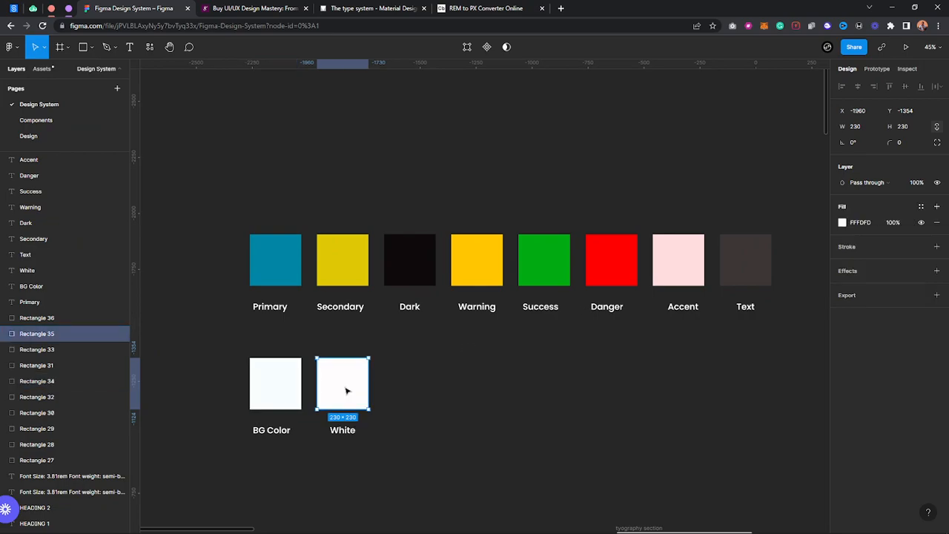
{"action": "left_click", "coordinate": [921, 206]}
{"action": "left_click", "coordinate": [936, 225]}
{"action": "type", "text": "whote"}
{"action": "key", "text": "BackSpace"}
{"action": "type", "text": "i"}
{"action": "key", "text": "Return"}
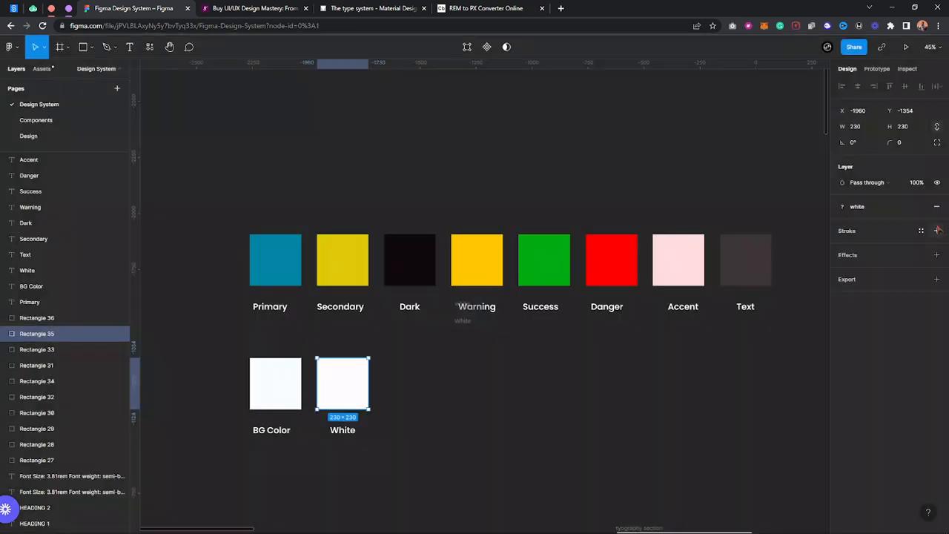
{"action": "left_click", "coordinate": [489, 385]}
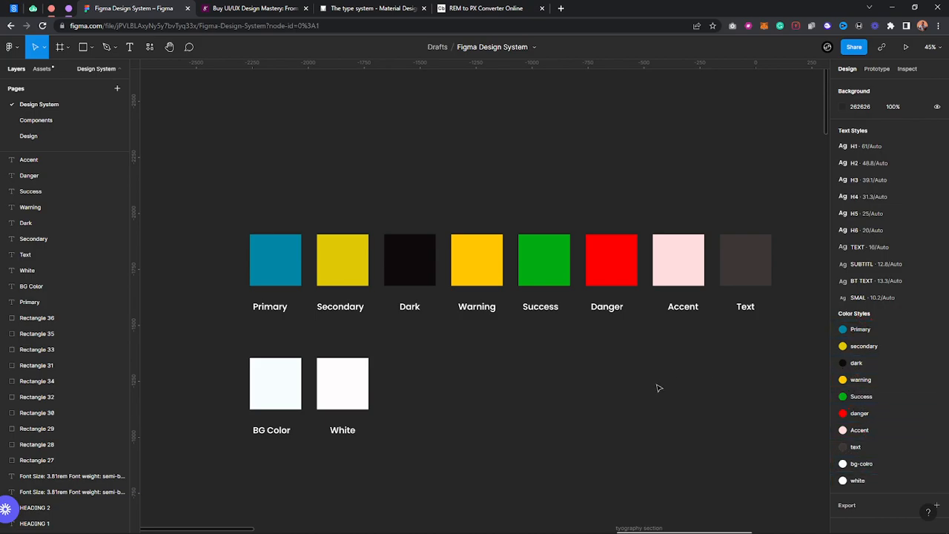
Step: Move all ten swatches with their labels to the empty canvas area left of the typography samples, starting at about X -4675, Y -1264
{"action": "scroll", "coordinate": [658, 387], "scroll_direction": "down", "scroll_amount": 3}
{"action": "left_click_drag", "start_coordinate": [247, 203], "coordinate": [689, 430]}
{"action": "scroll", "coordinate": [582, 355], "scroll_direction": "down", "scroll_amount": 5}
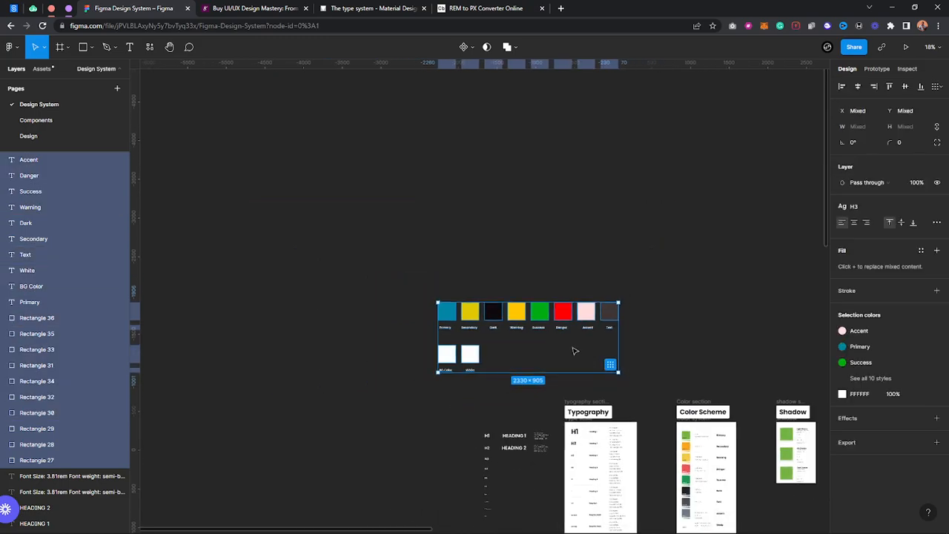
{"action": "left_click_drag", "start_coordinate": [520, 318], "coordinate": [334, 367]}
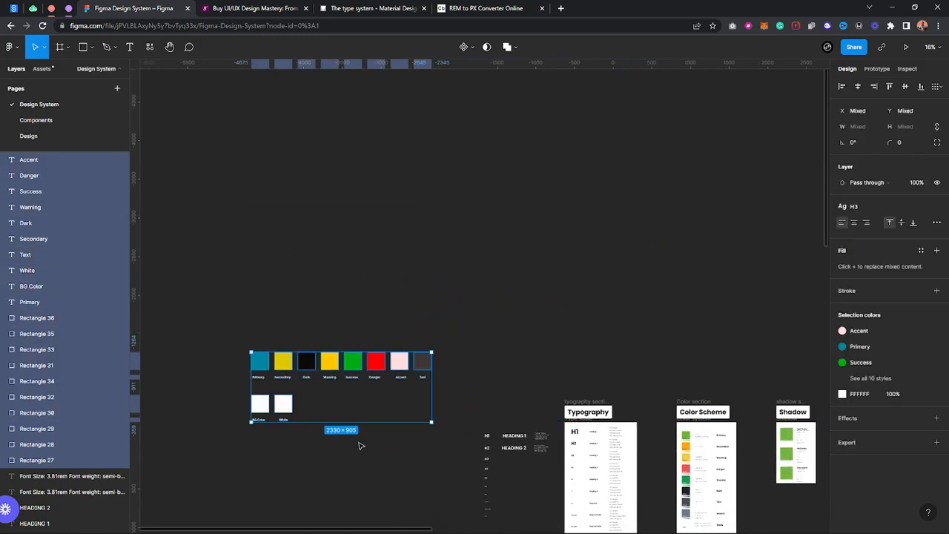
{"action": "left_click", "coordinate": [329, 482]}
Step: Duplicate the Primary swatch and shrink the copy into a 230 × 41 bar placed about 9 px above the original
{"action": "left_click_drag", "start_coordinate": [328, 481], "coordinate": [402, 479]}
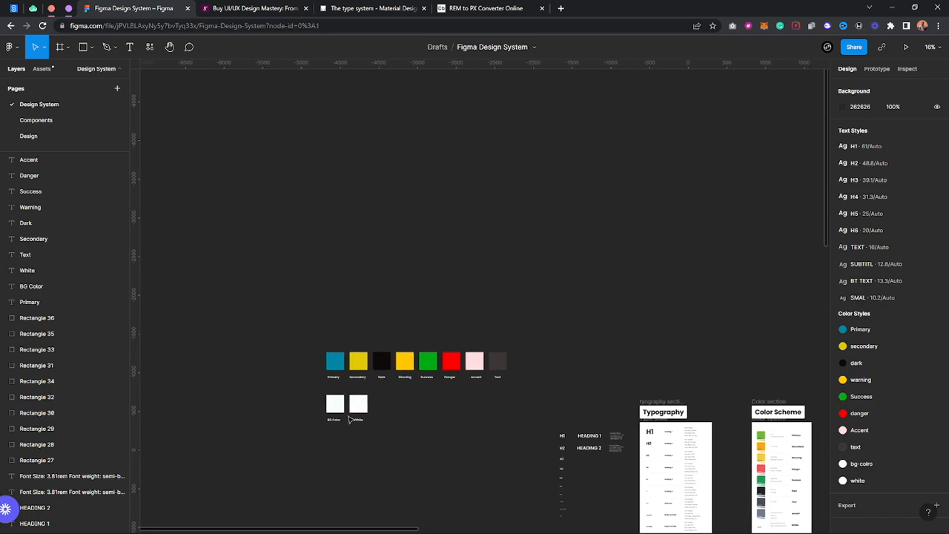
{"action": "scroll", "coordinate": [355, 422], "scroll_direction": "up", "scroll_amount": 8}
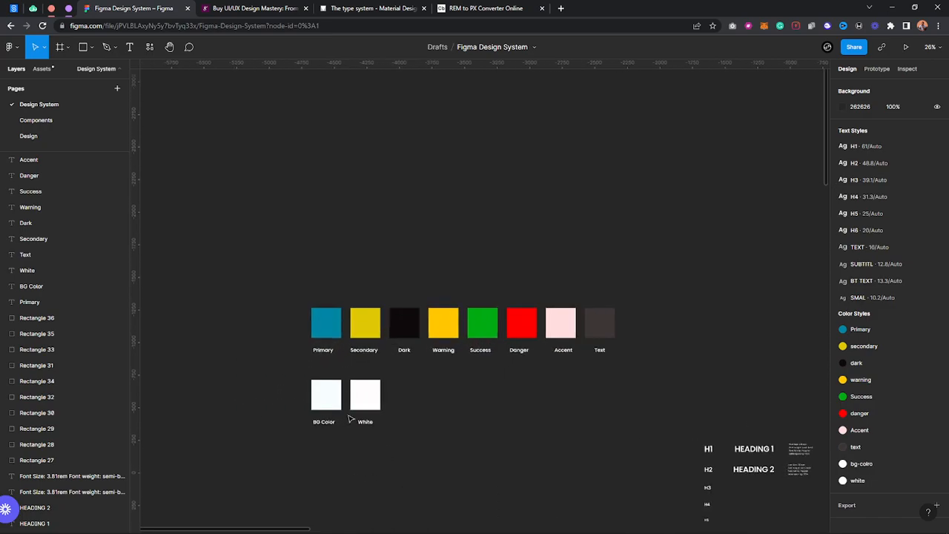
{"action": "left_click", "coordinate": [332, 314]}
{"action": "scroll", "coordinate": [307, 396], "scroll_direction": "up", "scroll_amount": 4}
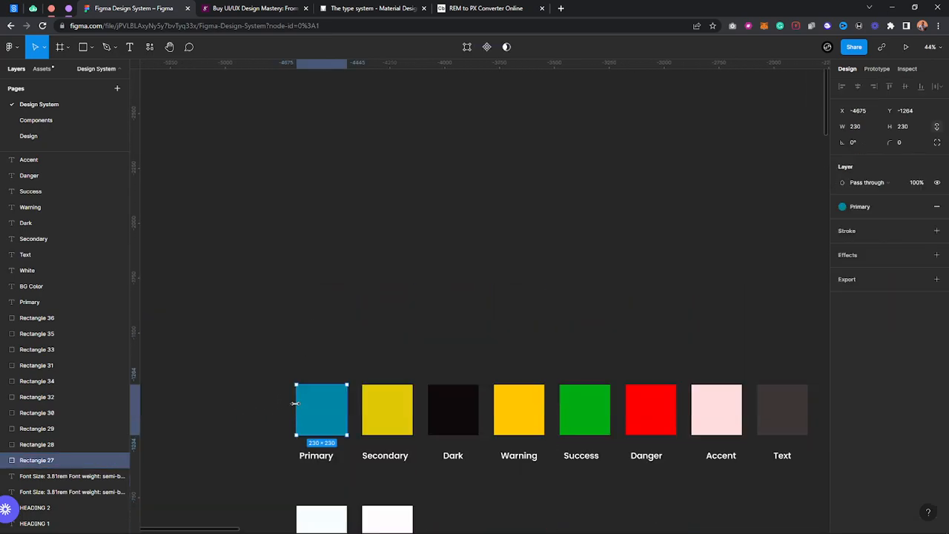
{"action": "scroll", "coordinate": [290, 405], "scroll_direction": "up", "scroll_amount": 5}
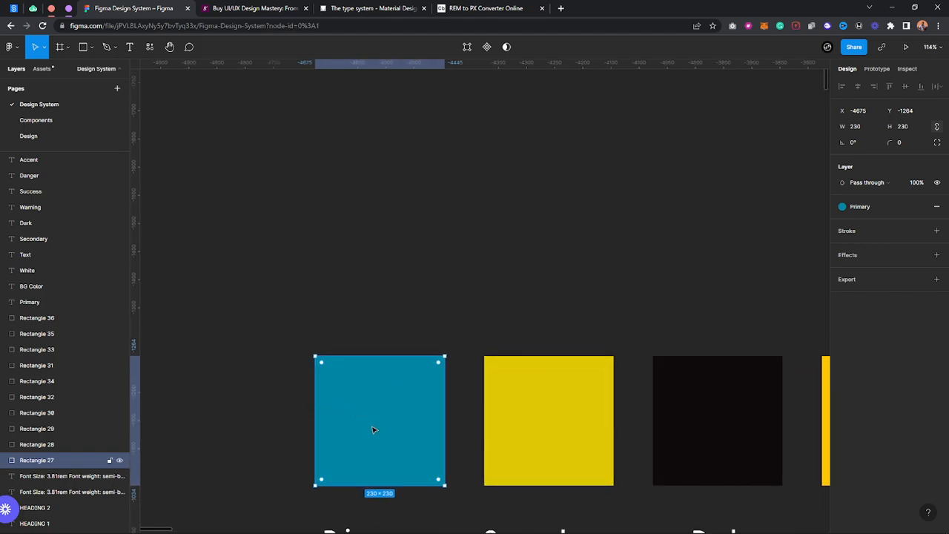
{"action": "key", "text": "ctrl+d"}
{"action": "left_click_drag", "start_coordinate": [372, 429], "coordinate": [383, 333]}
{"action": "scroll", "coordinate": [307, 372], "scroll_direction": "up", "scroll_amount": 4}
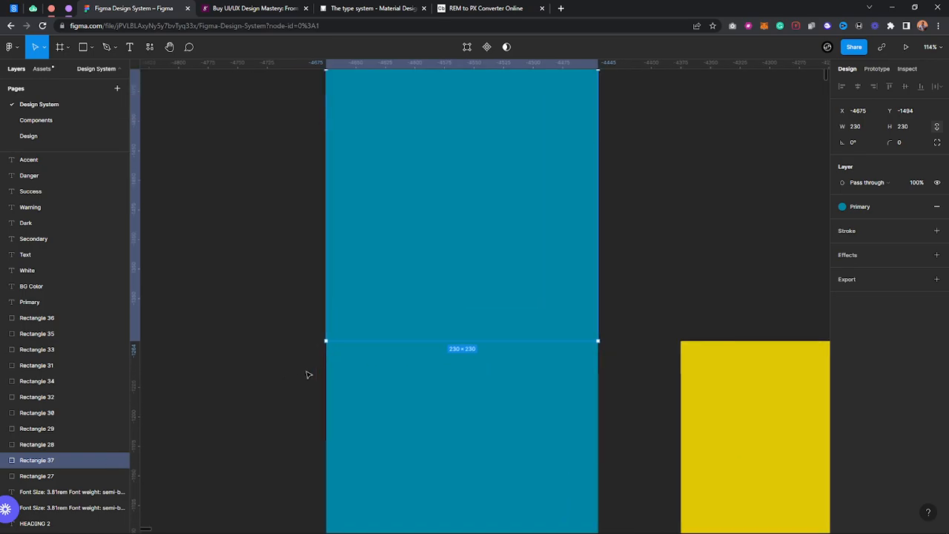
{"action": "scroll", "coordinate": [400, 345], "scroll_direction": "up", "scroll_amount": 1}
{"action": "left_click_drag", "start_coordinate": [442, 320], "coordinate": [460, 338]}
{"action": "scroll", "coordinate": [449, 377], "scroll_direction": "up", "scroll_amount": 3}
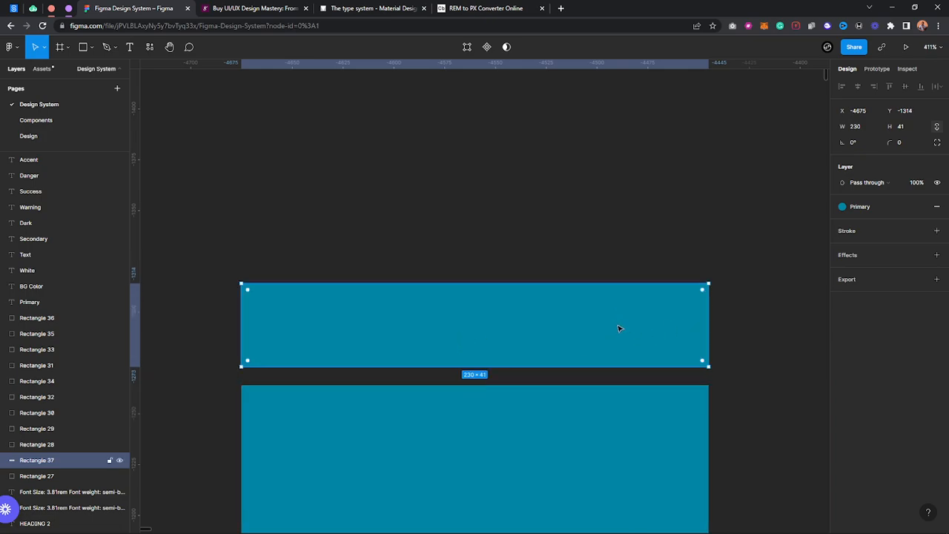
Step: Duplicate the thin bar six times upward to build a column of seven evenly spaced bars above the Primary swatch
{"action": "key", "text": "ctrl+d"}
{"action": "key", "text": "ctrl+d"}
{"action": "key", "text": "ctrl+d"}
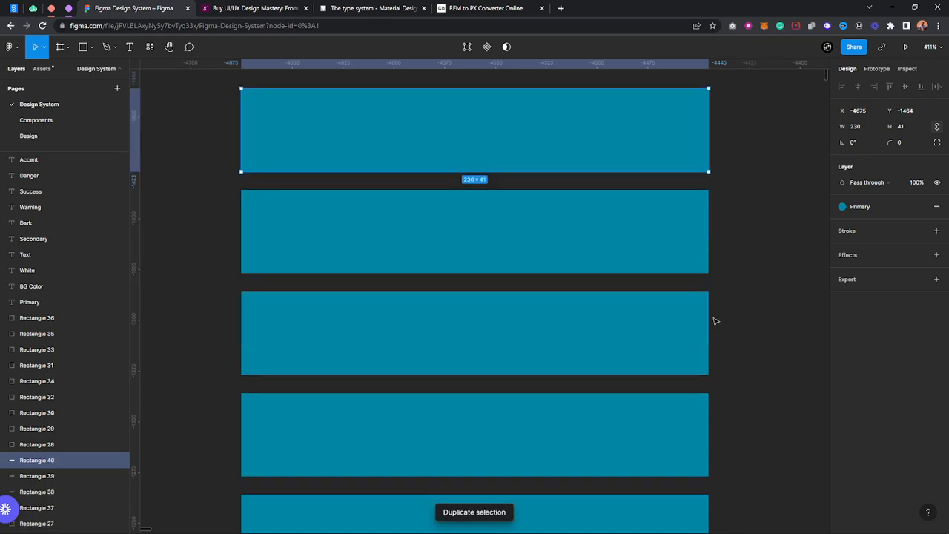
{"action": "scroll", "coordinate": [714, 321], "scroll_direction": "down", "scroll_amount": 3}
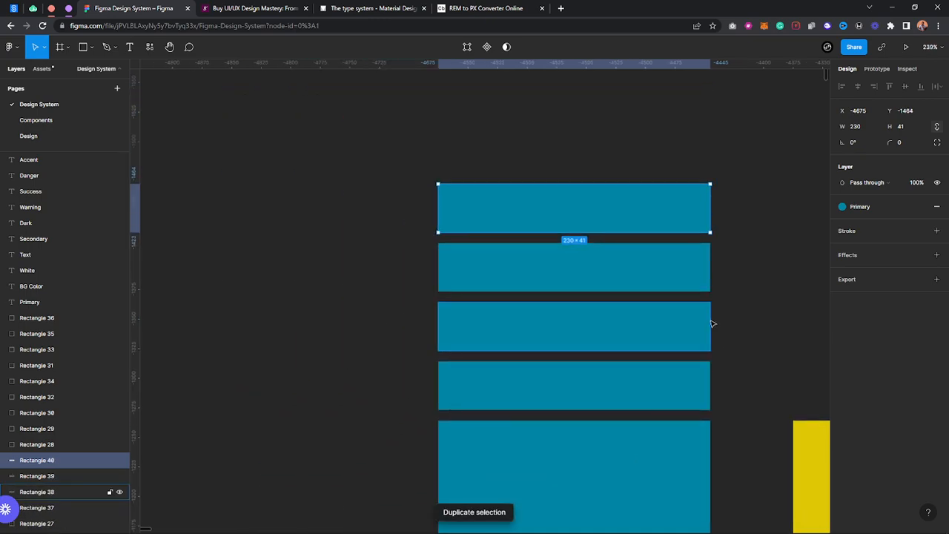
{"action": "key", "text": "ctrl+d"}
{"action": "key", "text": "ctrl+d"}
{"action": "scroll", "coordinate": [711, 323], "scroll_direction": "up", "scroll_amount": 1}
{"action": "key", "text": "ctrl+d"}
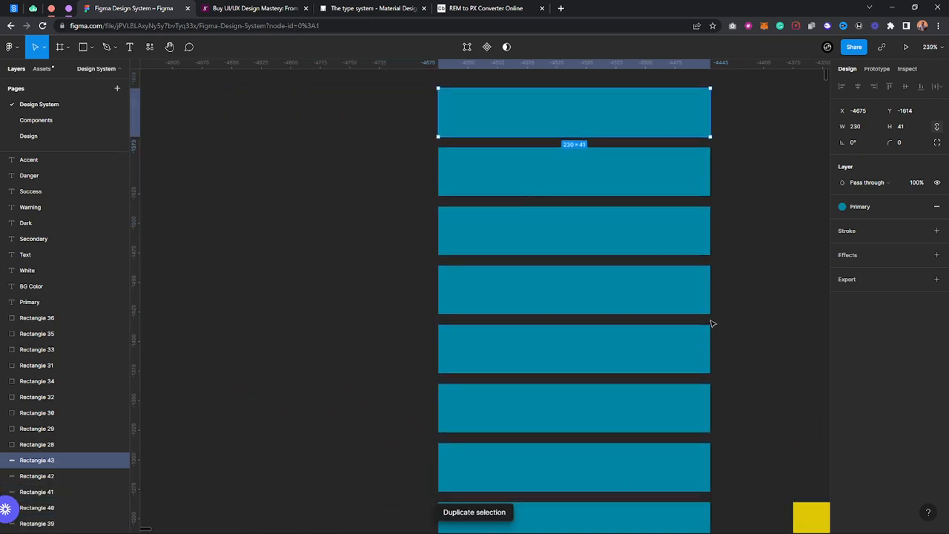
{"action": "scroll", "coordinate": [710, 323], "scroll_direction": "down", "scroll_amount": 3}
{"action": "left_click", "coordinate": [521, 195]}
{"action": "left_click_drag", "start_coordinate": [518, 191], "coordinate": [583, 413]}
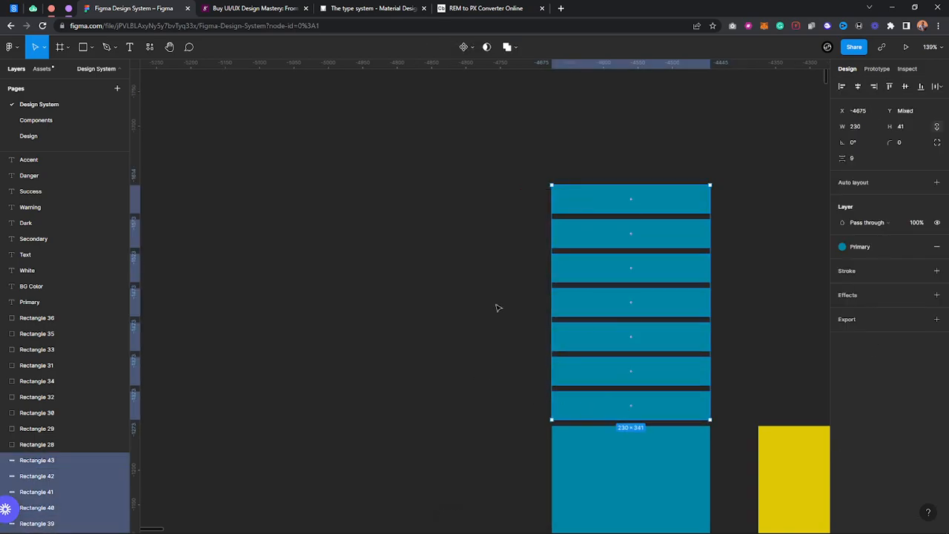
{"action": "left_click", "coordinate": [485, 341]}
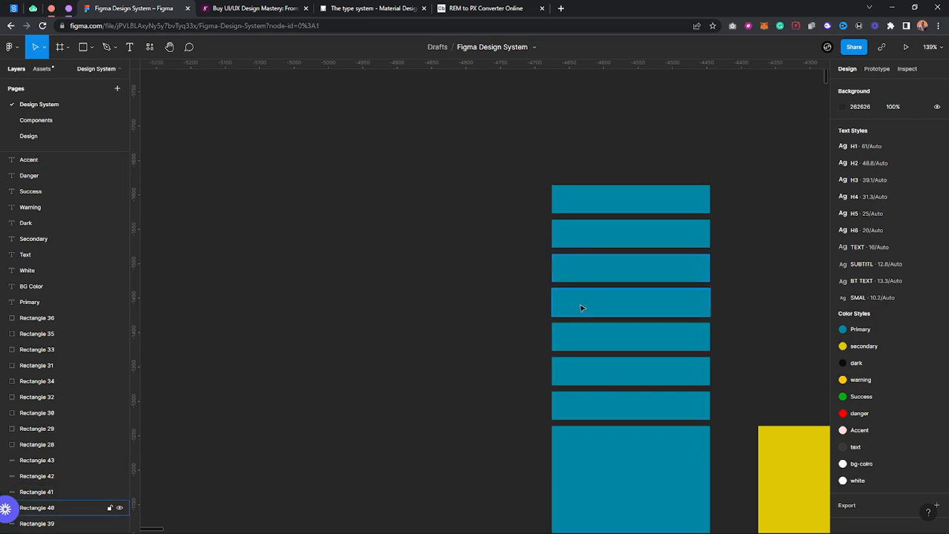
Step: Add two more evenly spaced copies of the topmost bar to the column, making nine bars
{"action": "left_click", "coordinate": [589, 205]}
{"action": "key", "text": "ctrl+d"}
{"action": "left_click_drag", "start_coordinate": [589, 205], "coordinate": [600, 170]}
{"action": "key", "text": "ctrl+d"}
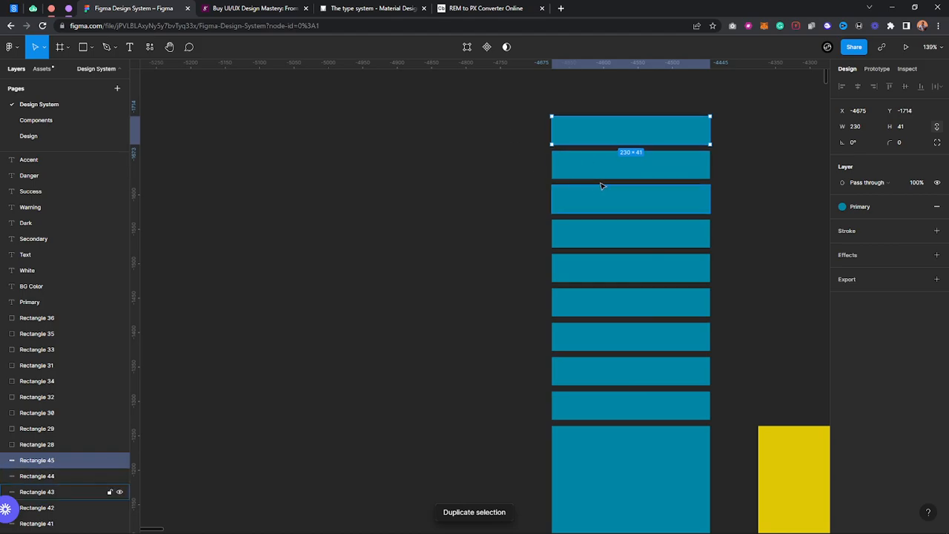
{"action": "left_click_drag", "start_coordinate": [637, 86], "coordinate": [741, 411]}
{"action": "mouse_move", "coordinate": [707, 287]}
{"action": "left_mouse_down"}
{"action": "mouse_move", "coordinate": [676, 284]}
{"action": "mouse_move", "coordinate": [710, 284]}
{"action": "left_mouse_up"}
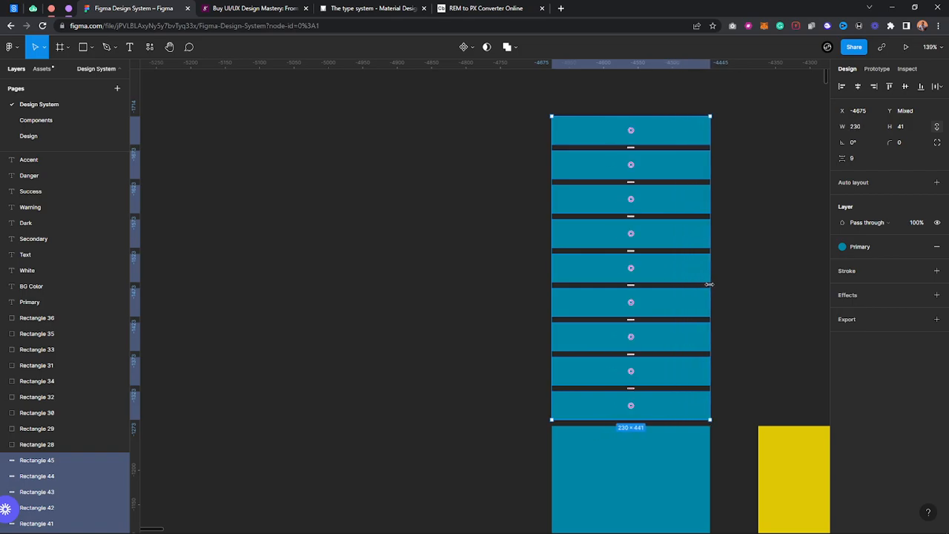
{"action": "left_click", "coordinate": [685, 415]}
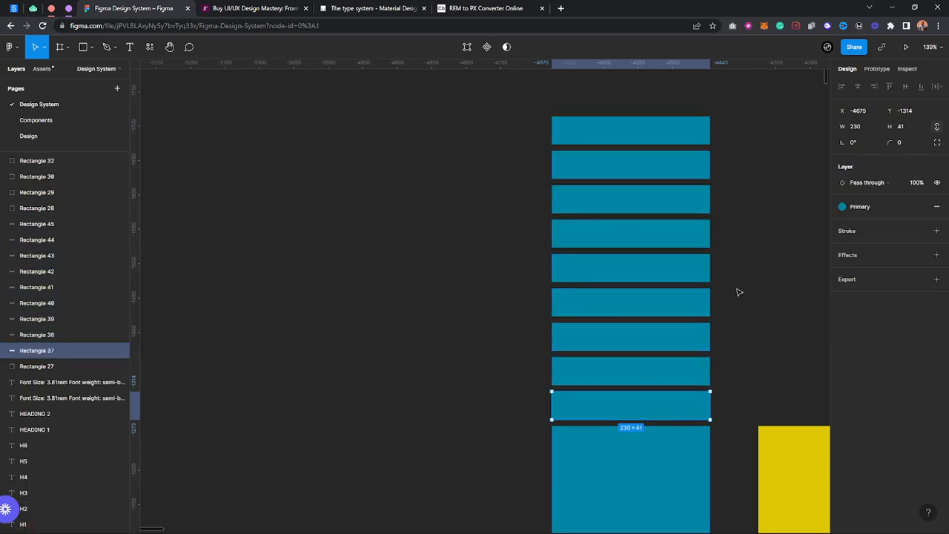
{"action": "left_click", "coordinate": [674, 335]}
{"action": "left_click", "coordinate": [673, 310]}
{"action": "left_click", "coordinate": [670, 279]}
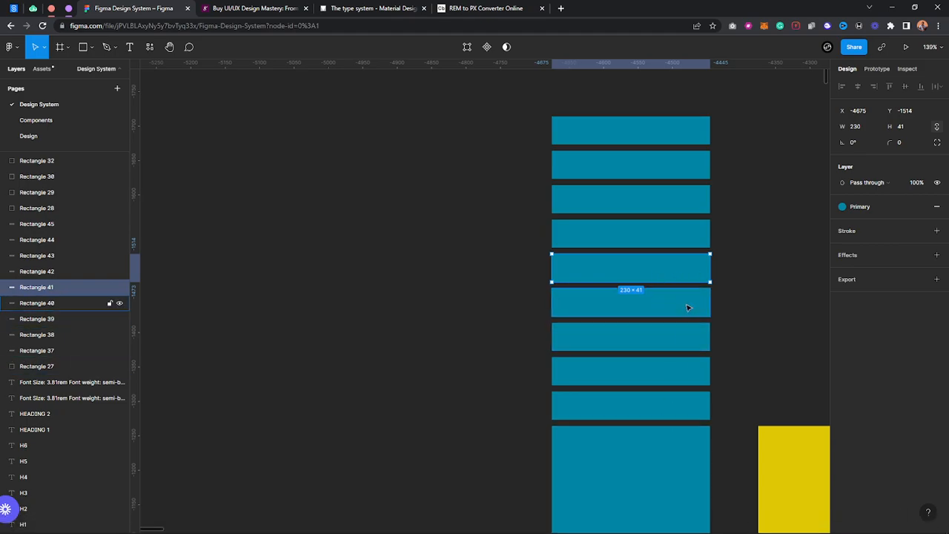
{"action": "left_click", "coordinate": [732, 263]}
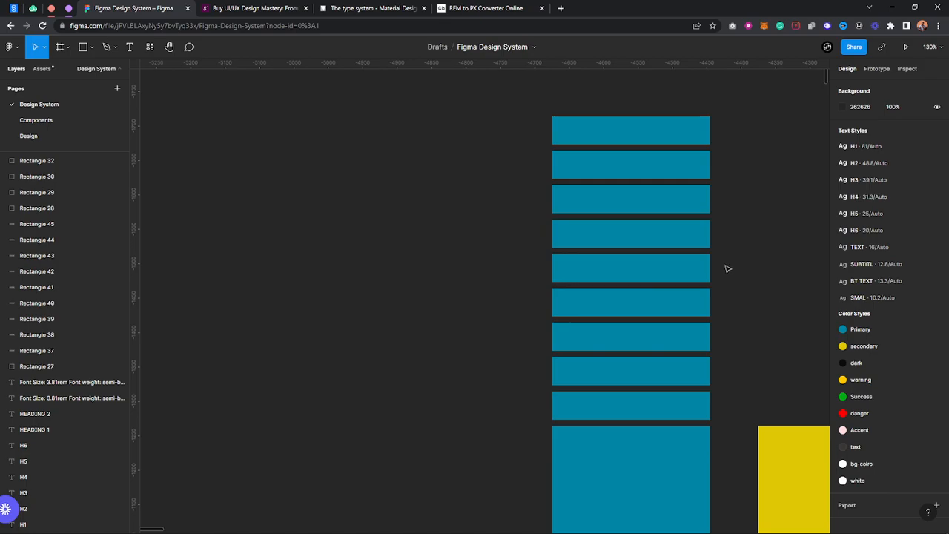
Step: Delete the four topmost bars of the column, leaving five above the Primary swatch
{"action": "left_click_drag", "start_coordinate": [727, 263], "coordinate": [559, 153]}
{"action": "left_click", "coordinate": [703, 228]}
{"action": "left_click", "coordinate": [732, 235]}
{"action": "left_click_drag", "start_coordinate": [747, 235], "coordinate": [607, 134]}
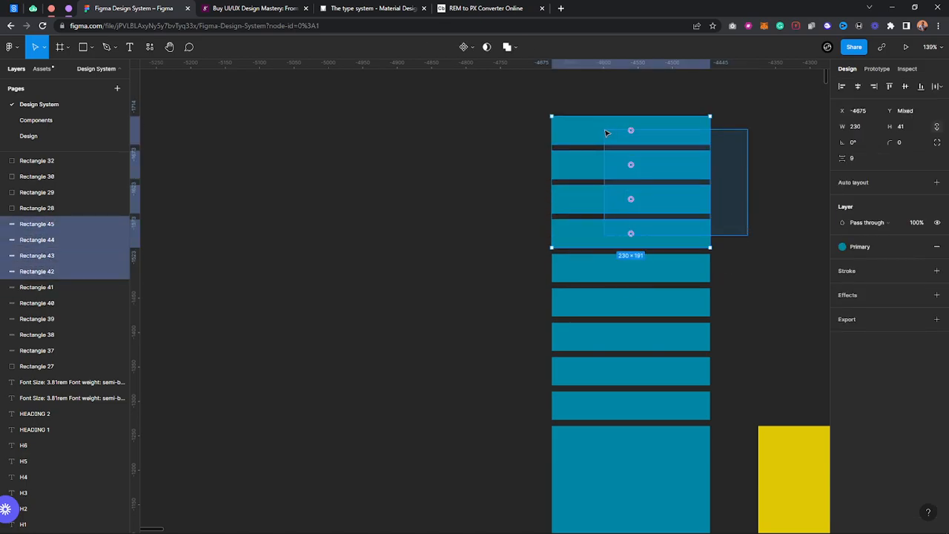
{"action": "key", "text": "Delete"}
Step: Look up the Material Design page on the color system, and return to the Figma design file
{"action": "left_click", "coordinate": [374, 8]}
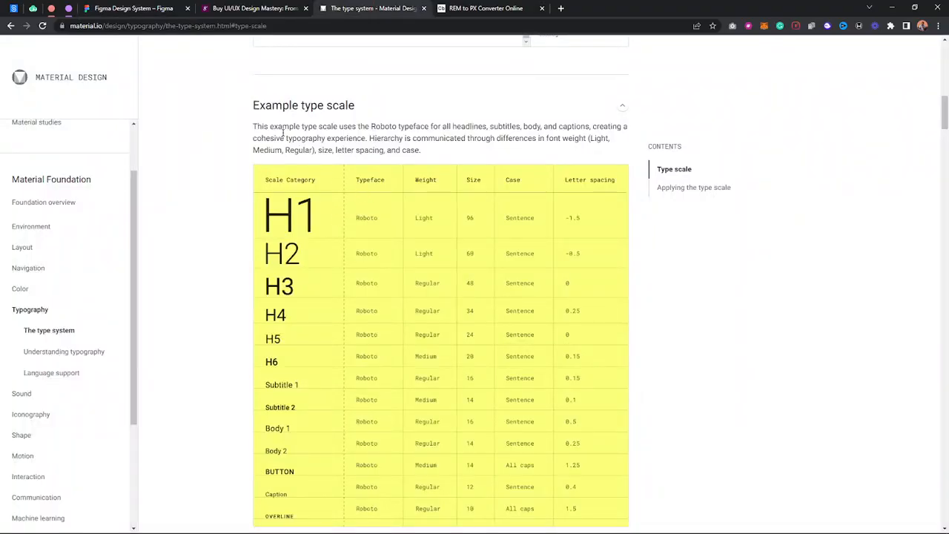
{"action": "left_click", "coordinate": [42, 286]}
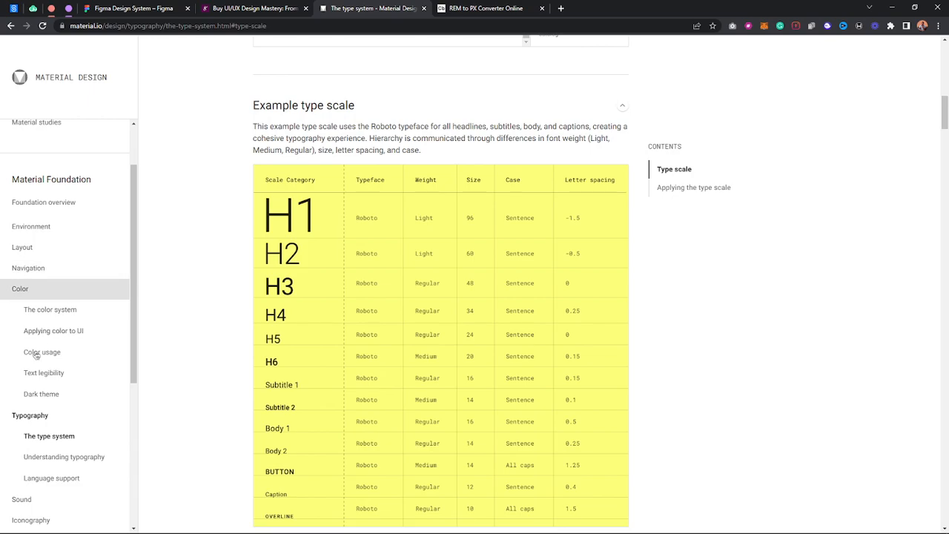
{"action": "left_click", "coordinate": [88, 309]}
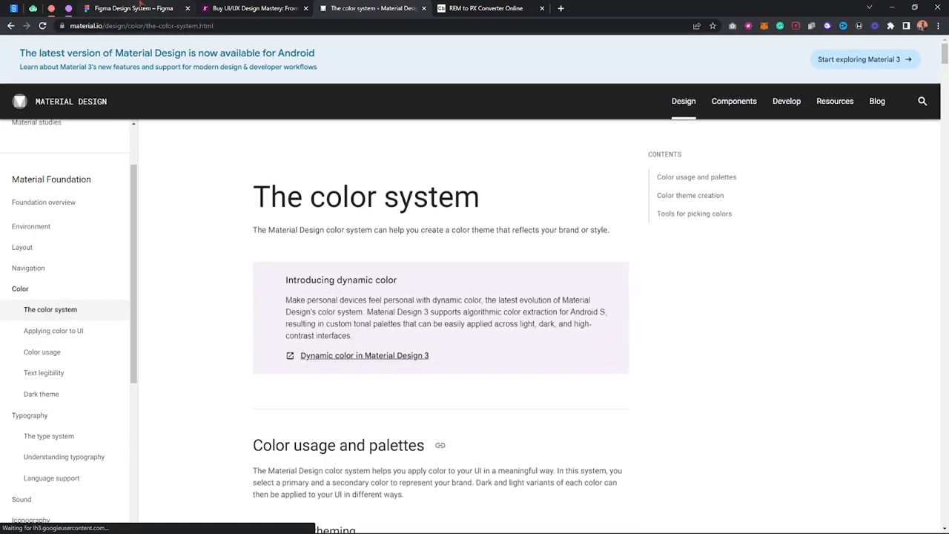
{"action": "left_click", "coordinate": [148, 7]}
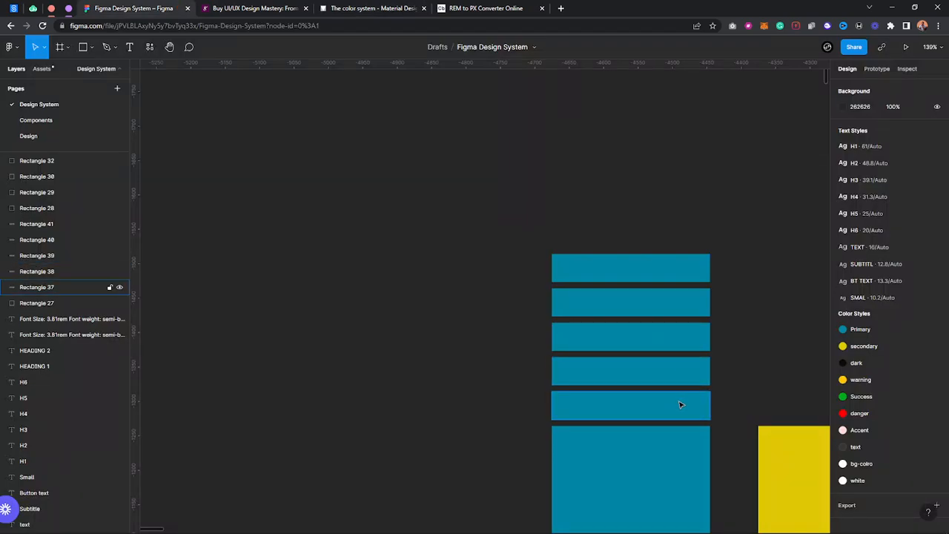
Step: Detach the Primary style from the bar directly above the Primary swatch and change its fill to the light blue 63D8F1
{"action": "left_click", "coordinate": [681, 338]}
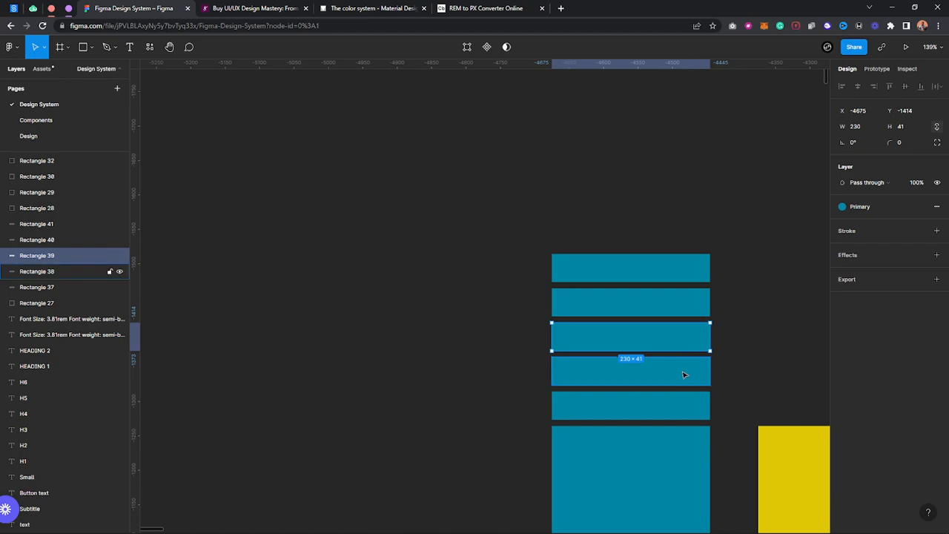
{"action": "left_click", "coordinate": [674, 403]}
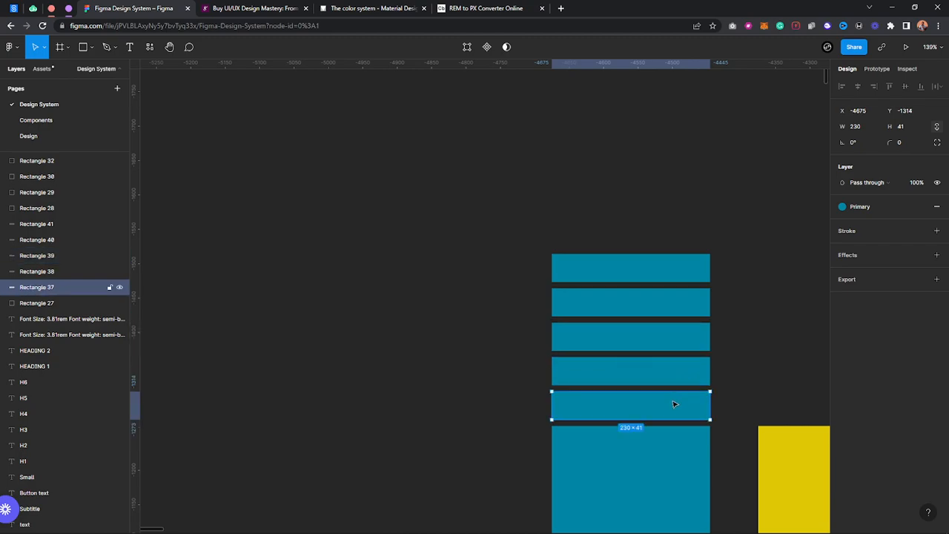
{"action": "left_click", "coordinate": [877, 214]}
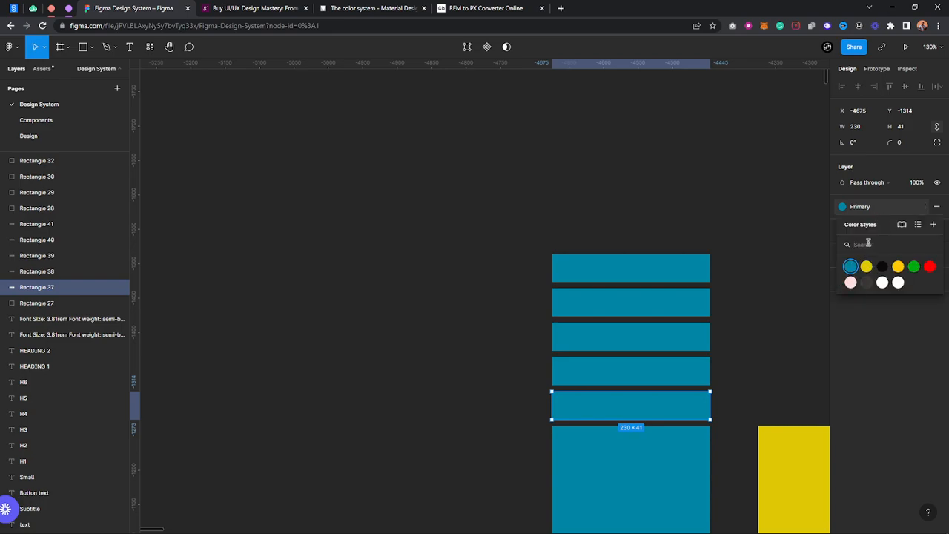
{"action": "left_click", "coordinate": [921, 208]}
{"action": "left_click", "coordinate": [921, 207]}
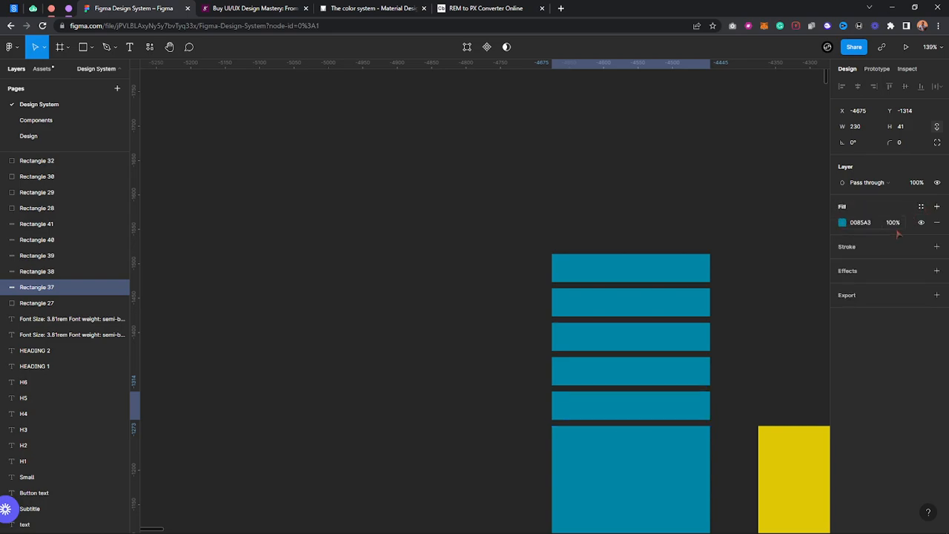
{"action": "left_click", "coordinate": [842, 222]}
{"action": "left_click_drag", "start_coordinate": [829, 278], "coordinate": [778, 243]}
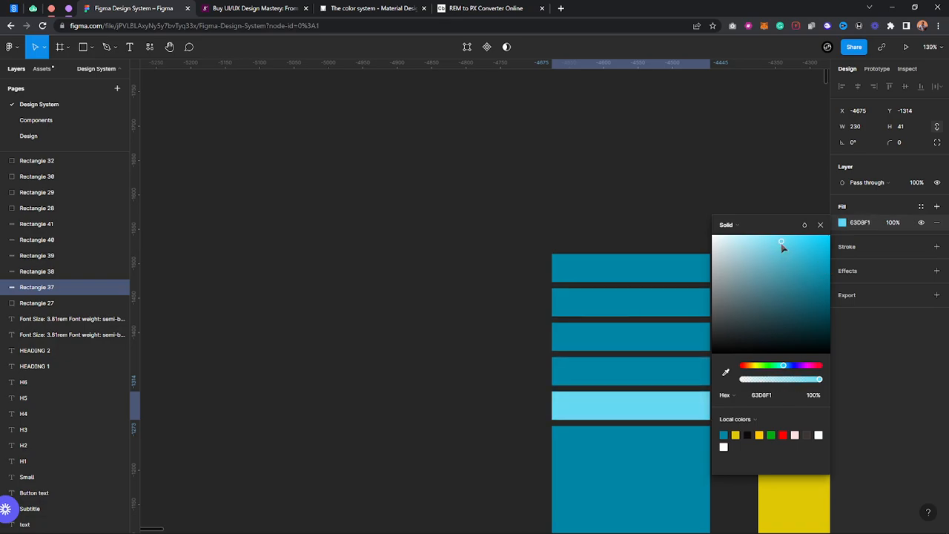
Step: Detach the Primary style from the second bar above the Primary swatch and change its fill to the lighter blue 1FB1D1
{"action": "left_click", "coordinate": [680, 370]}
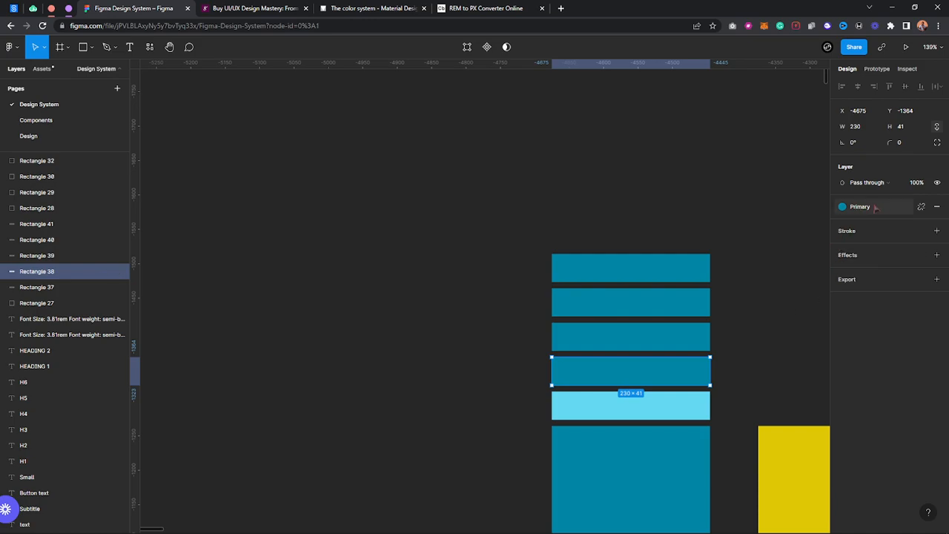
{"action": "left_click", "coordinate": [921, 206]}
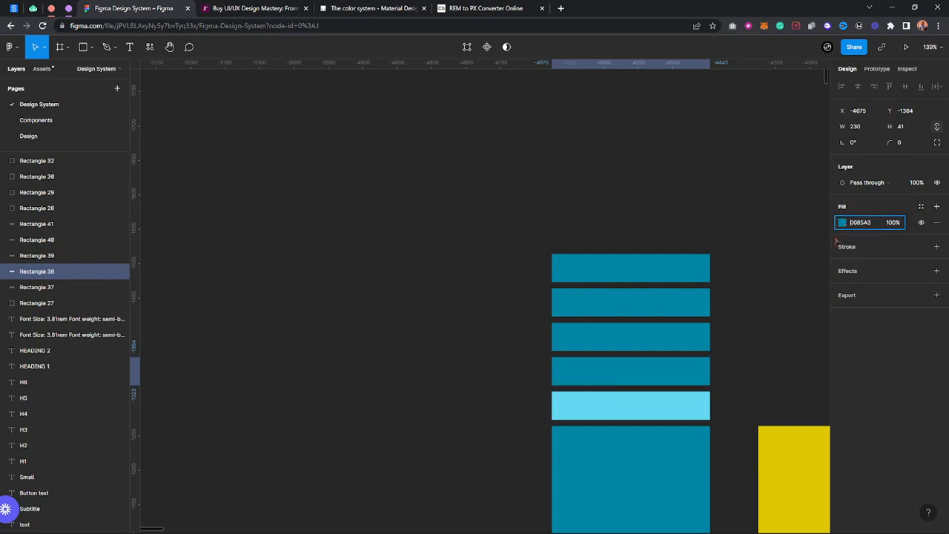
{"action": "left_click", "coordinate": [842, 224]}
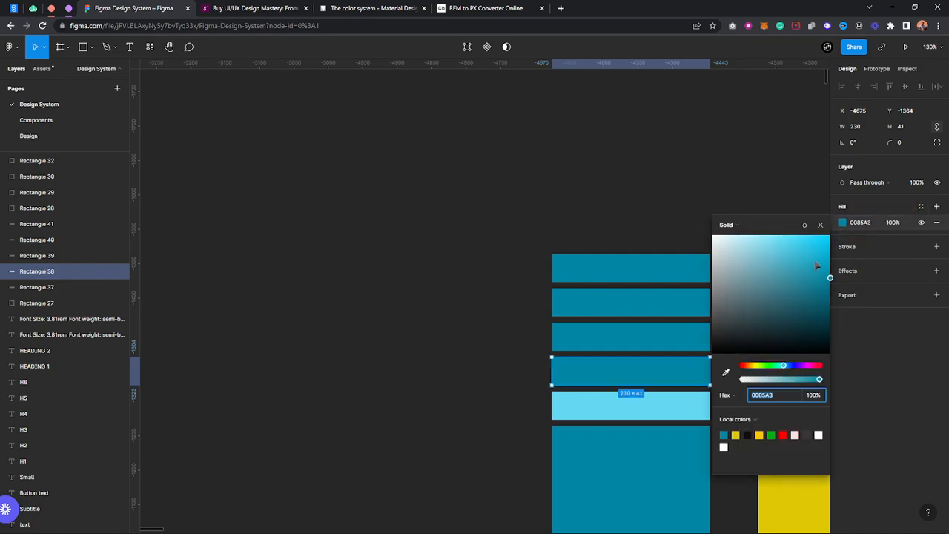
{"action": "left_click", "coordinate": [813, 257]}
{"action": "left_click_drag", "start_coordinate": [812, 258], "coordinate": [813, 256]}
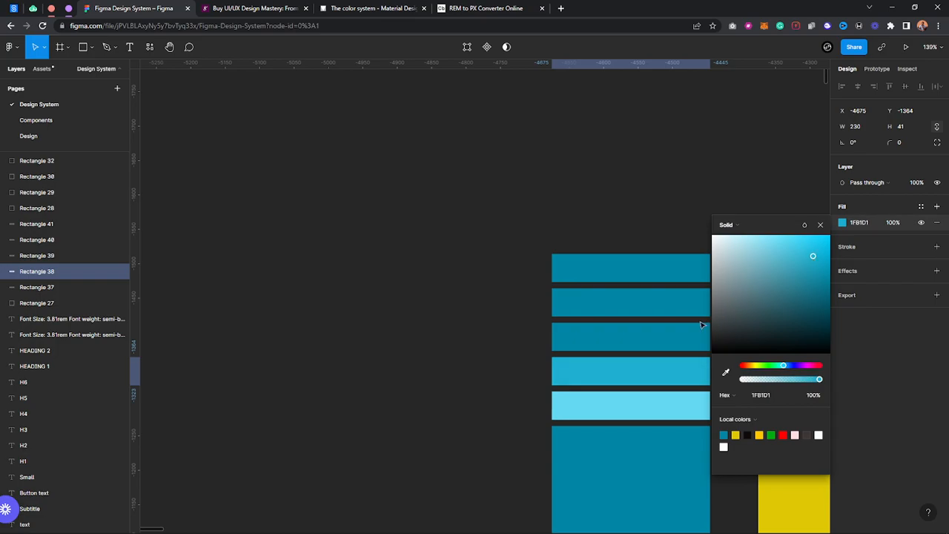
Step: Detach the Primary style from the second bar from the top of the column and darken its fill to 00677D
{"action": "left_click", "coordinate": [627, 304]}
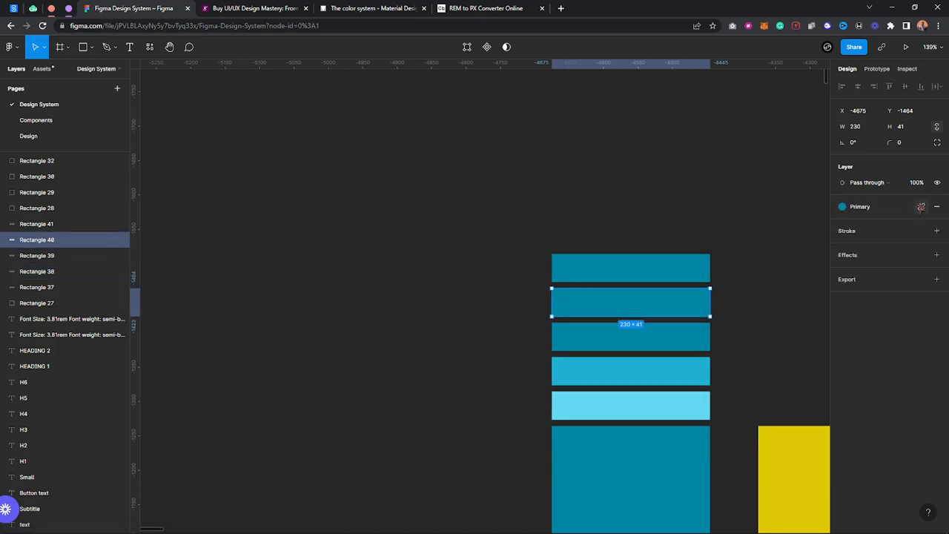
{"action": "left_click", "coordinate": [920, 207]}
{"action": "left_click", "coordinate": [842, 222]}
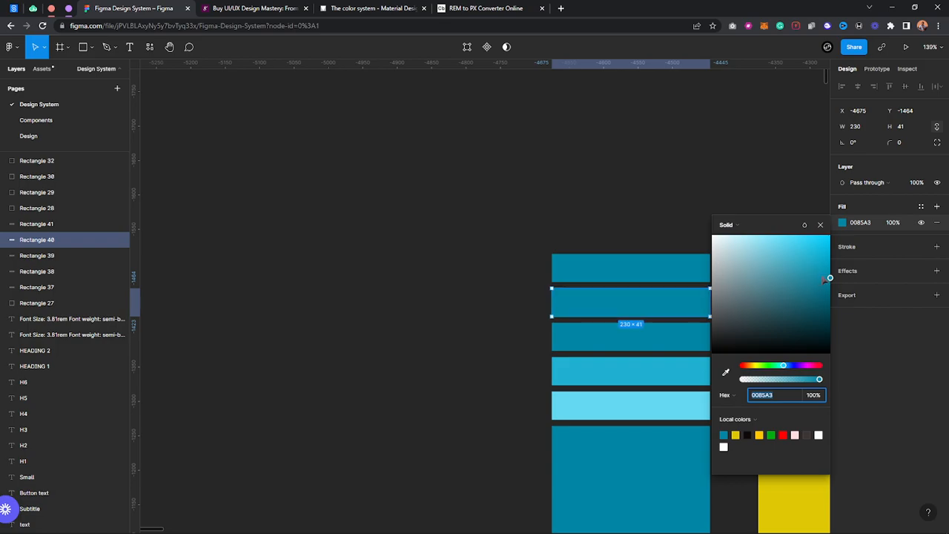
{"action": "left_click_drag", "start_coordinate": [829, 291], "coordinate": [830, 295]}
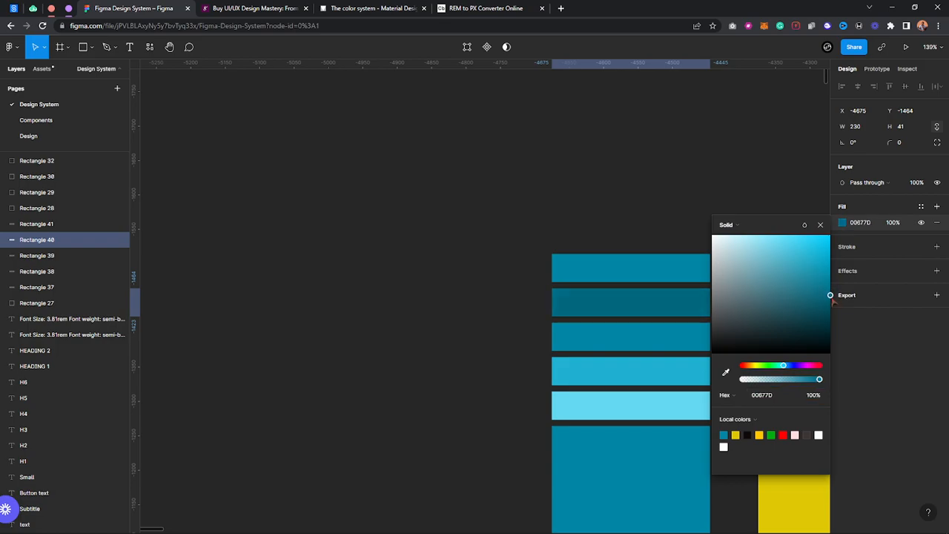
Step: Detach the Primary style from the topmost bar of the column and change its fill to the very dark teal 003A46
{"action": "left_click", "coordinate": [655, 268]}
{"action": "left_click", "coordinate": [921, 207]}
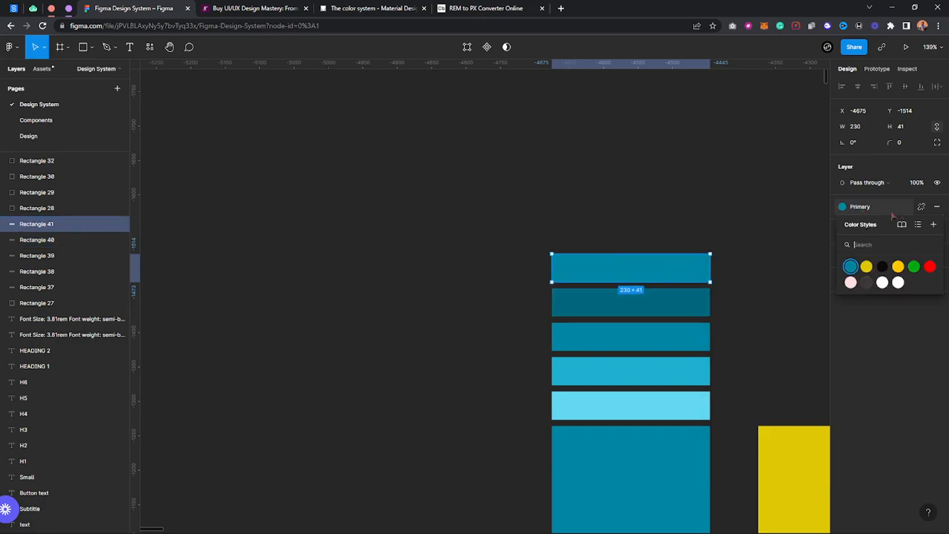
{"action": "left_click", "coordinate": [920, 207]}
{"action": "left_click", "coordinate": [843, 223]}
{"action": "left_click_drag", "start_coordinate": [819, 325], "coordinate": [834, 325]}
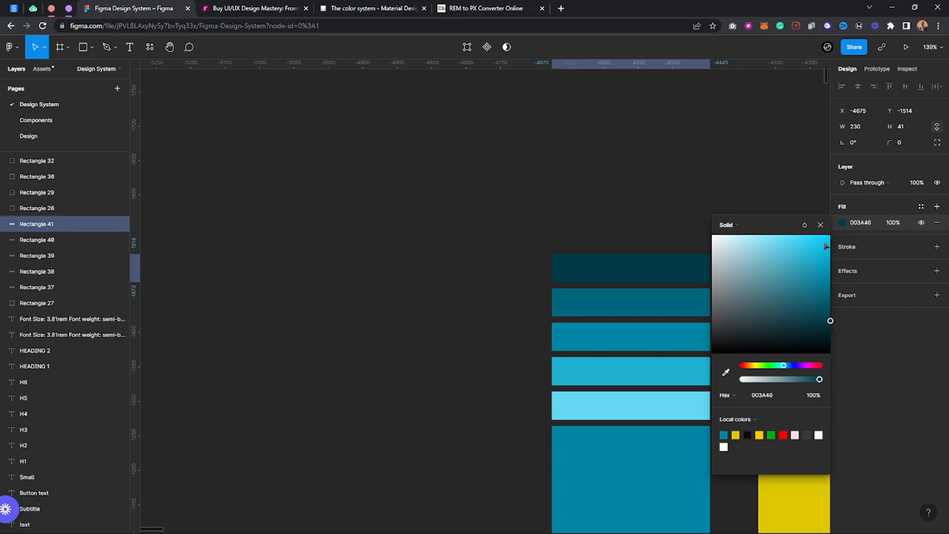
{"action": "left_click", "coordinate": [668, 206]}
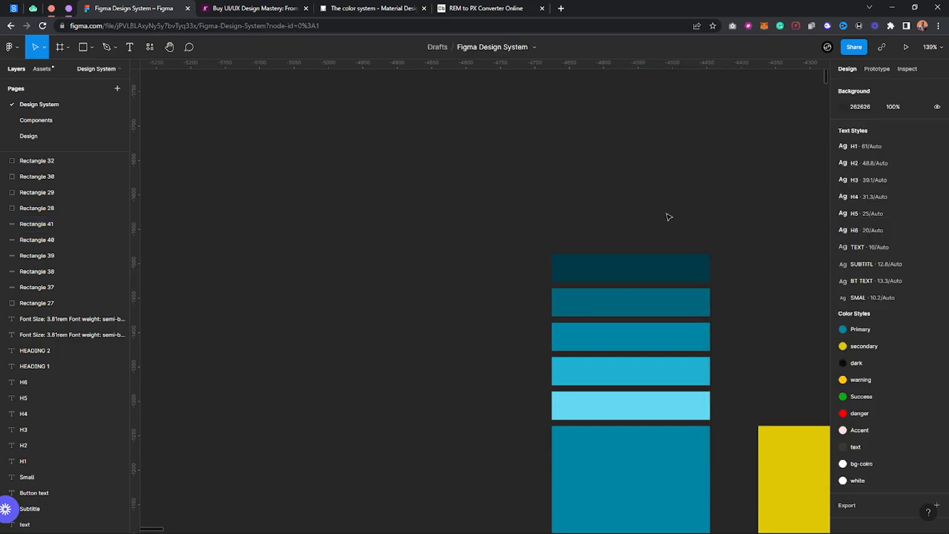
Step: Save the fill of the lightest bar, directly above the Primary swatch, as a new color style named 100
{"action": "left_click", "coordinate": [641, 405]}
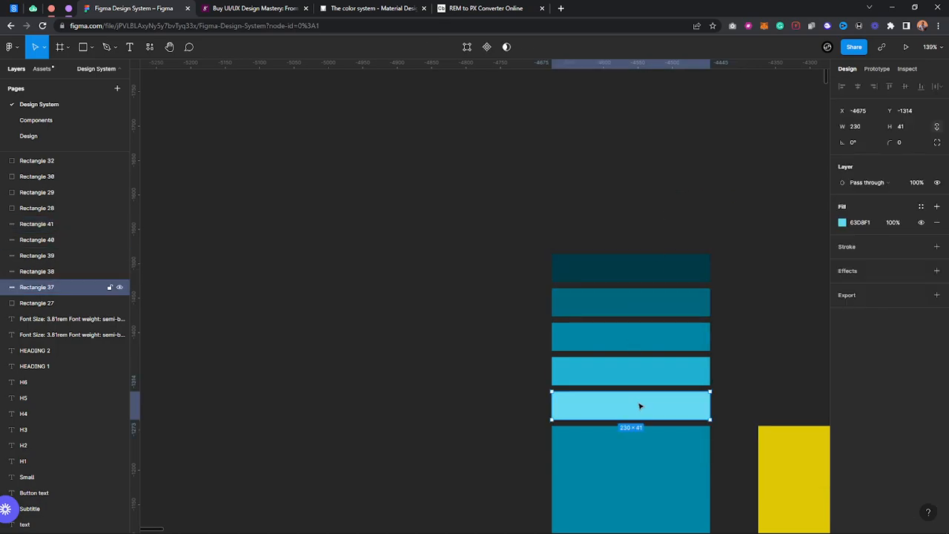
{"action": "left_click", "coordinate": [921, 206]}
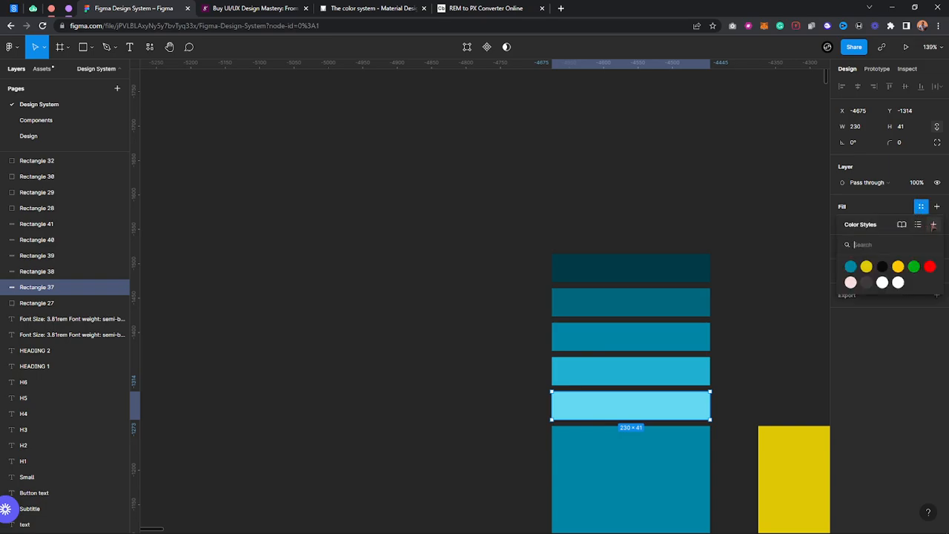
{"action": "left_click", "coordinate": [934, 224]}
{"action": "type", "text": "1"}
{"action": "key", "text": "Return"}
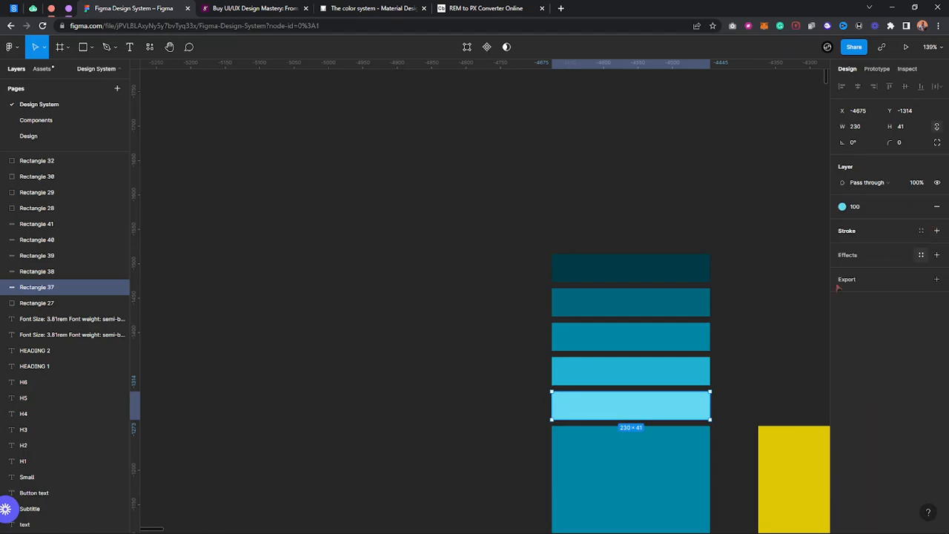
Step: Save the fill of the second bar above the Primary swatch as a new color style named 200
{"action": "left_click", "coordinate": [676, 368]}
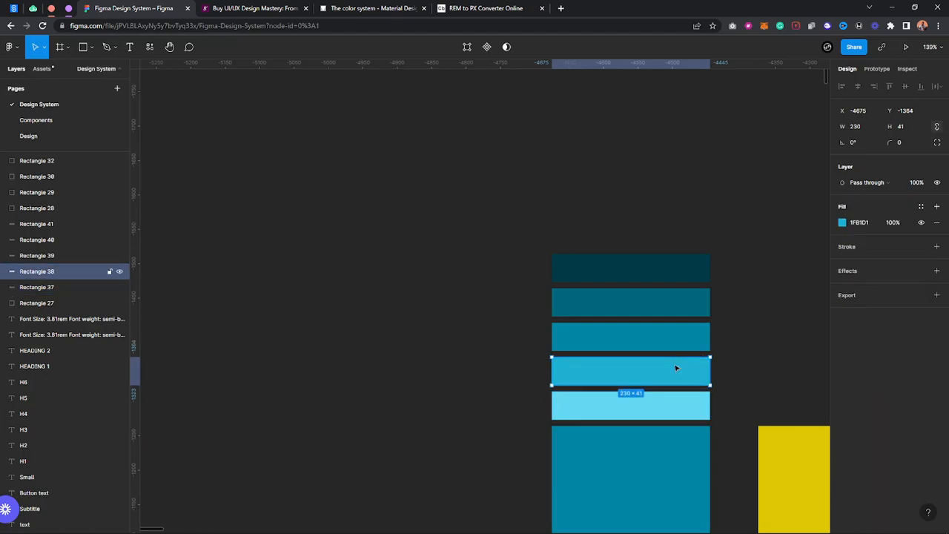
{"action": "left_click", "coordinate": [921, 207]}
{"action": "left_click", "coordinate": [935, 224]}
{"action": "type", "text": "20"}
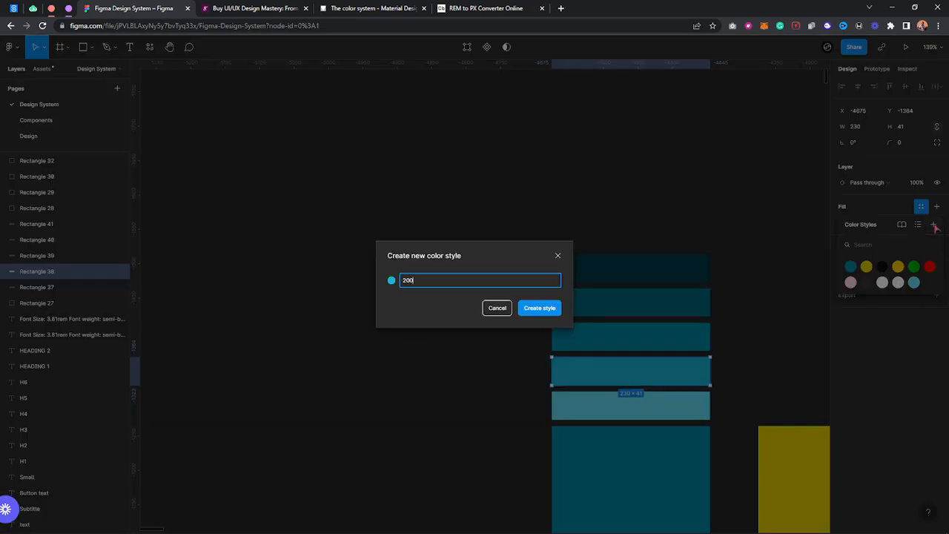
{"action": "type", "text": "0"}
{"action": "key", "text": "Return"}
Step: Detach the Primary style from the middle bar of the column and save its fill as a new color style named 300
{"action": "left_click", "coordinate": [690, 337]}
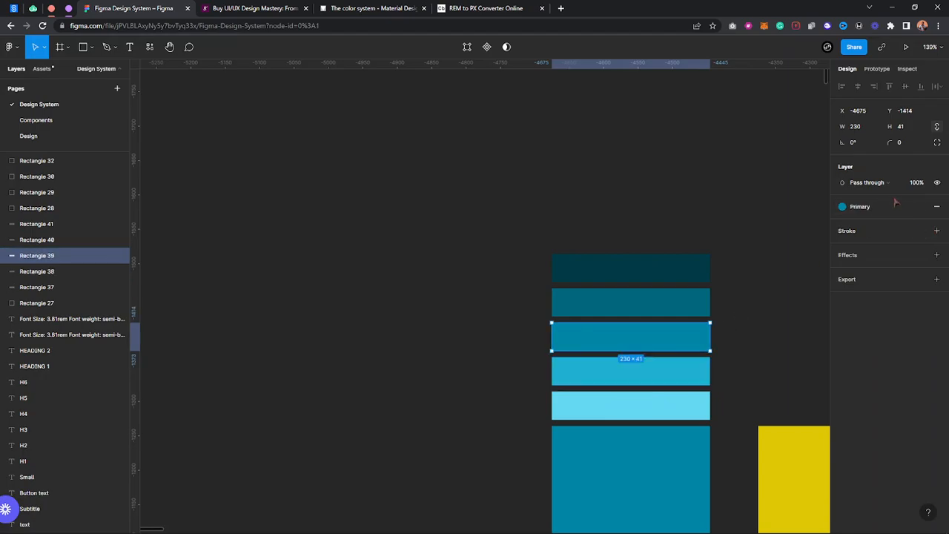
{"action": "left_click", "coordinate": [920, 207]}
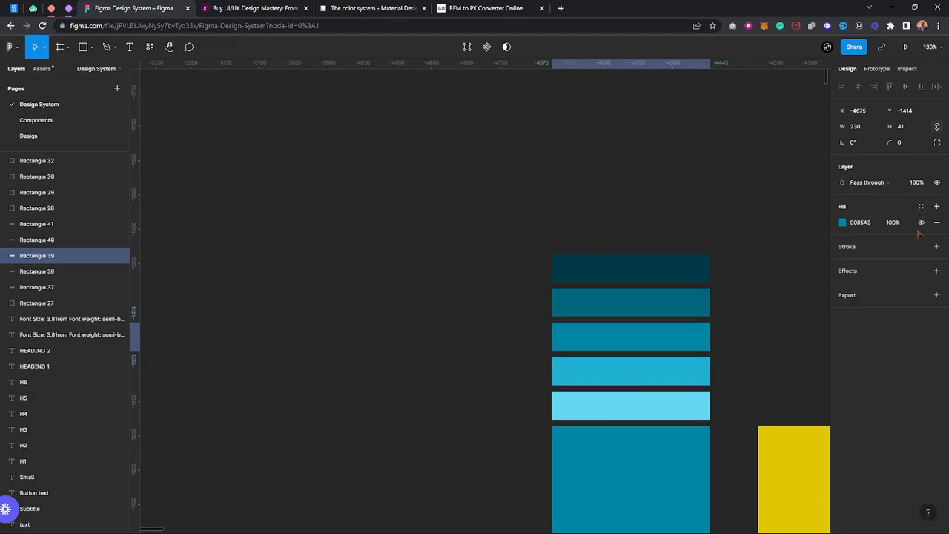
{"action": "left_click", "coordinate": [921, 207]}
{"action": "left_click", "coordinate": [934, 224]}
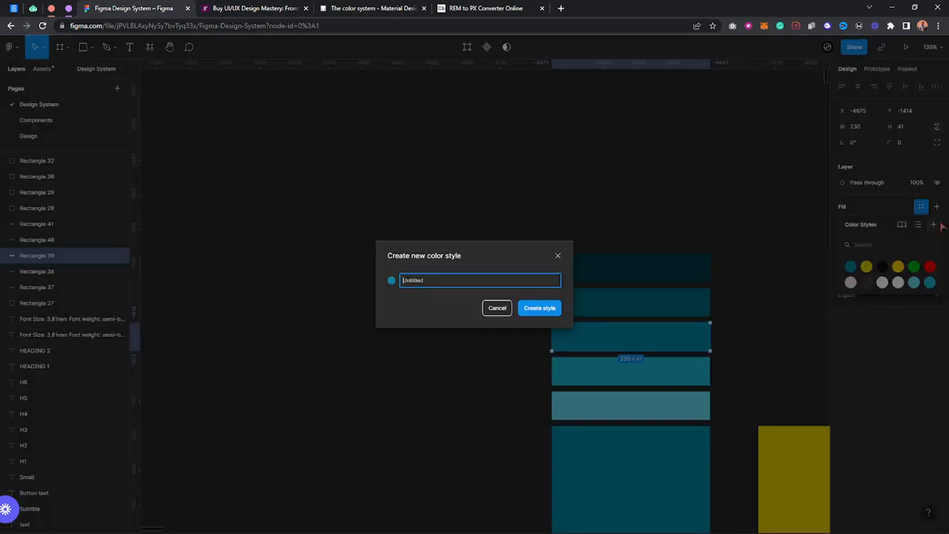
{"action": "type", "text": "300"}
{"action": "key", "text": "Return"}
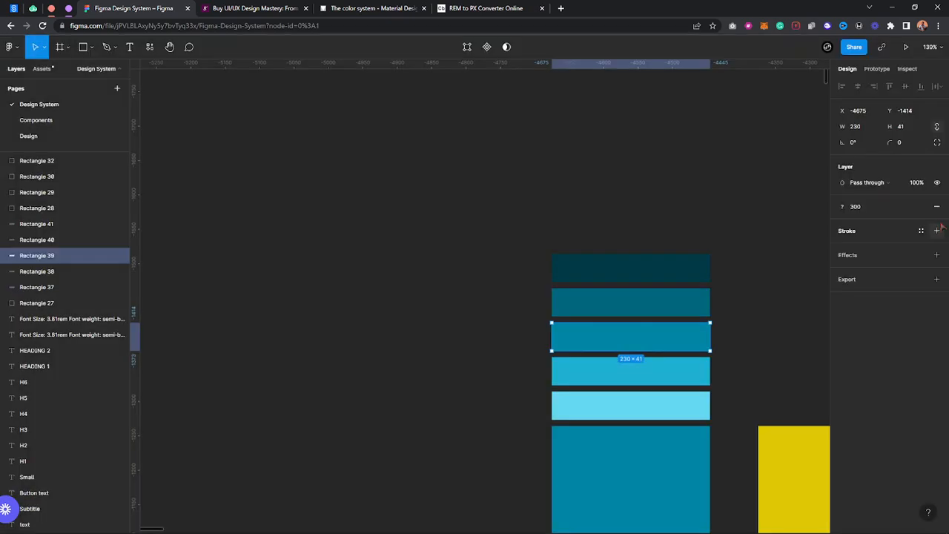
Step: Save the fill of the second bar from the top as a new color style named 400
{"action": "left_click", "coordinate": [668, 315]}
{"action": "left_click", "coordinate": [920, 207]}
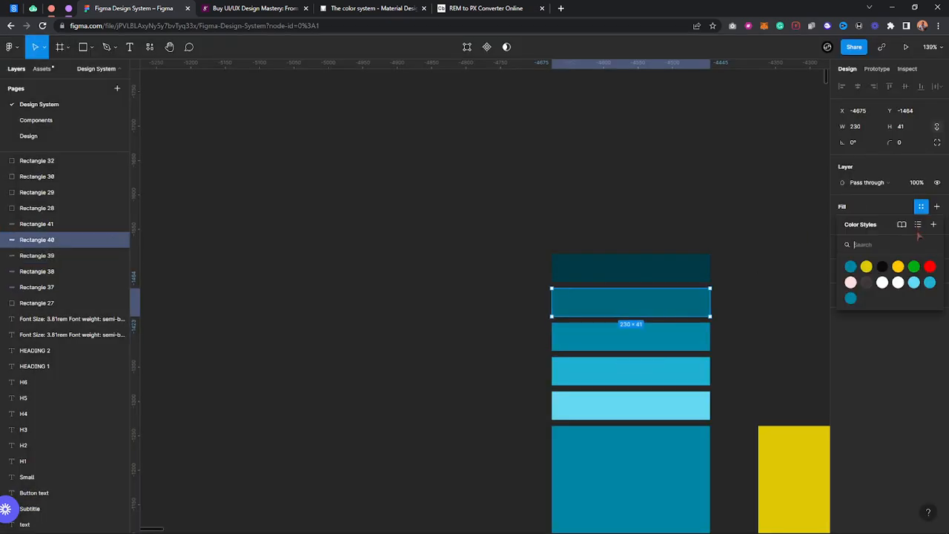
{"action": "left_click", "coordinate": [933, 224]}
{"action": "type", "text": "400"}
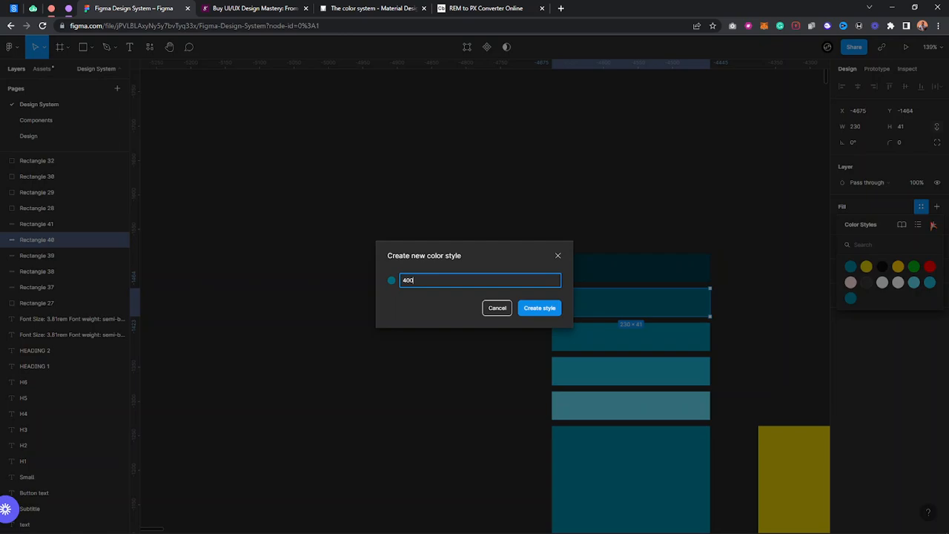
{"action": "key", "text": "Return"}
Step: Save the fill of the topmost, darkest bar as a new color style named 500 and clear the selection
{"action": "left_click", "coordinate": [671, 283]}
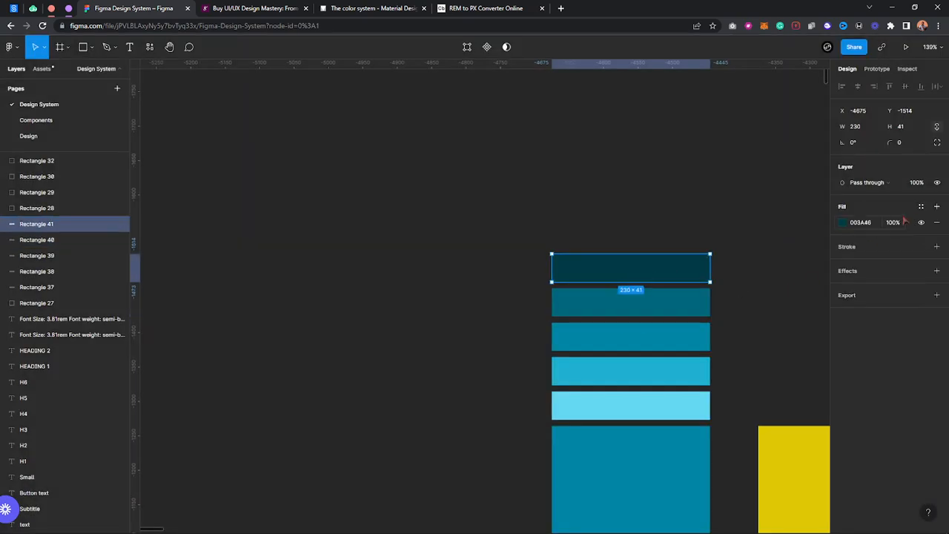
{"action": "left_click", "coordinate": [921, 207]}
{"action": "left_click", "coordinate": [933, 225]}
{"action": "type", "text": "500"}
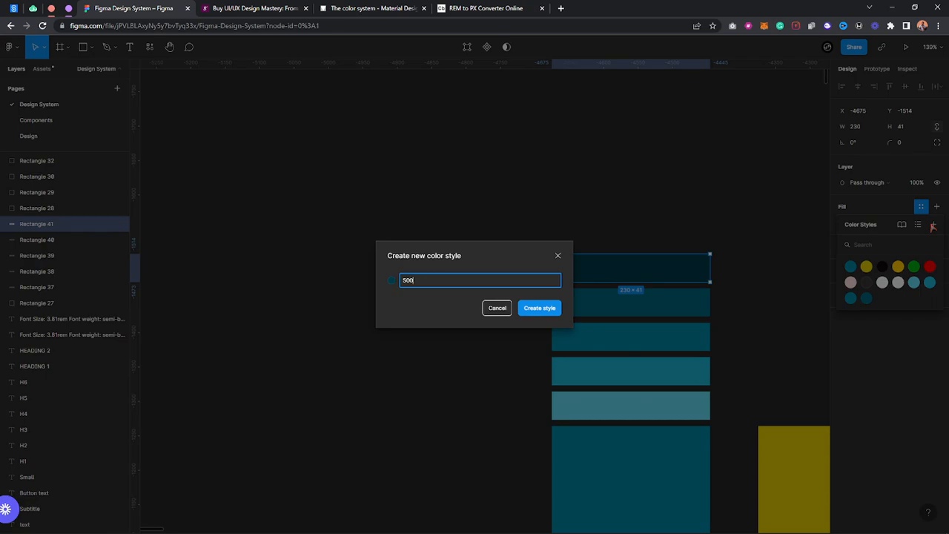
{"action": "key", "text": "Return"}
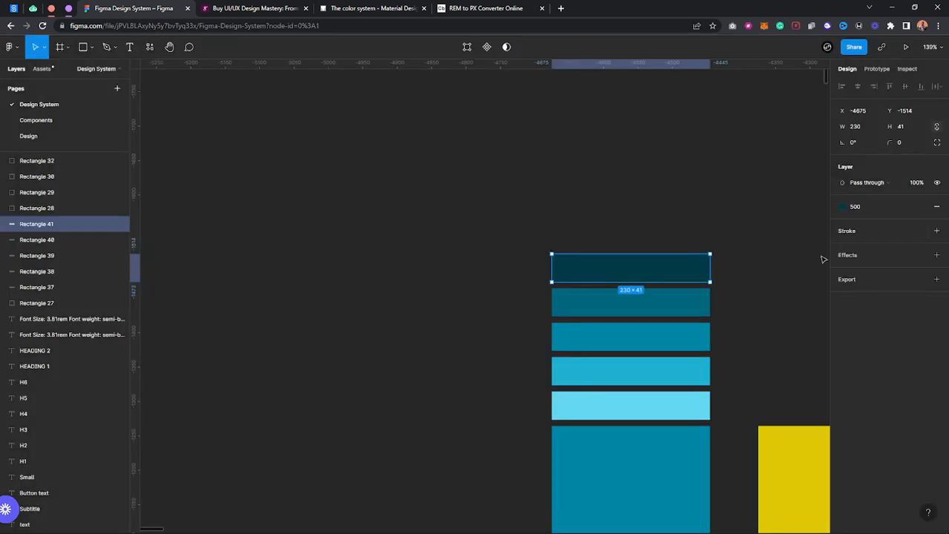
{"action": "left_click", "coordinate": [723, 234]}
Step: Group the color styles 100 to 500 into a new style folder named Primary
{"action": "scroll", "coordinate": [853, 349], "scroll_direction": "down", "scroll_amount": 3}
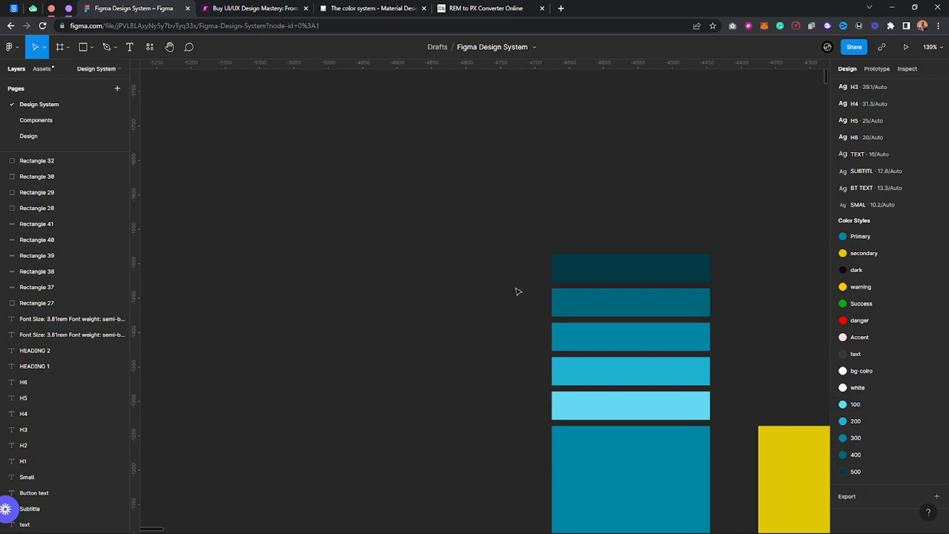
{"action": "left_click", "coordinate": [868, 405]}
{"action": "left_click", "coordinate": [865, 473], "text": "shift"}
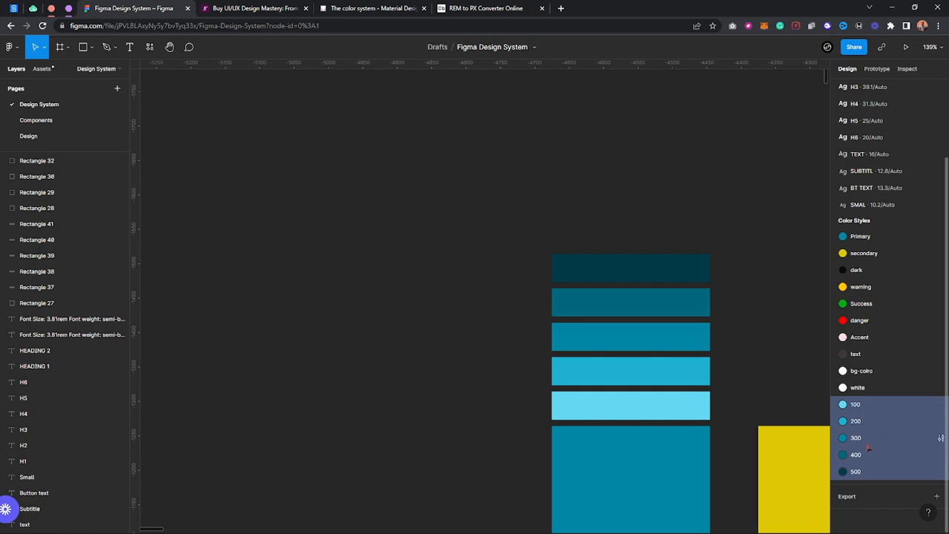
{"action": "right_click", "coordinate": [864, 408]}
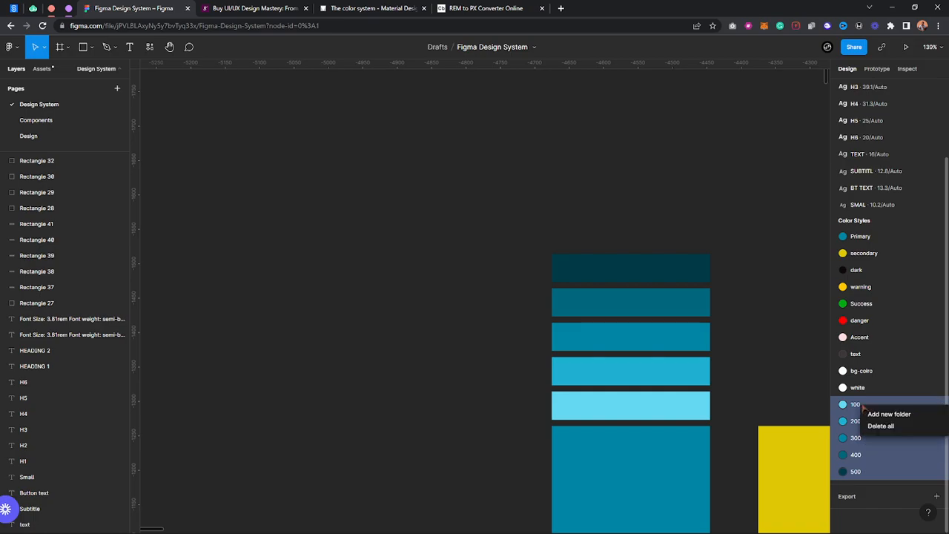
{"action": "left_click", "coordinate": [890, 417]}
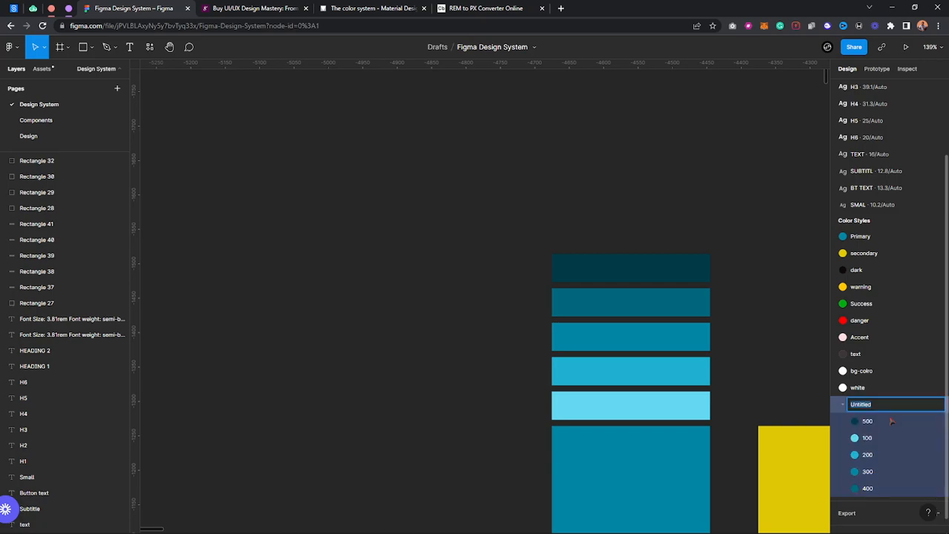
{"action": "type", "text": "Primary"}
{"action": "key", "text": "Return"}
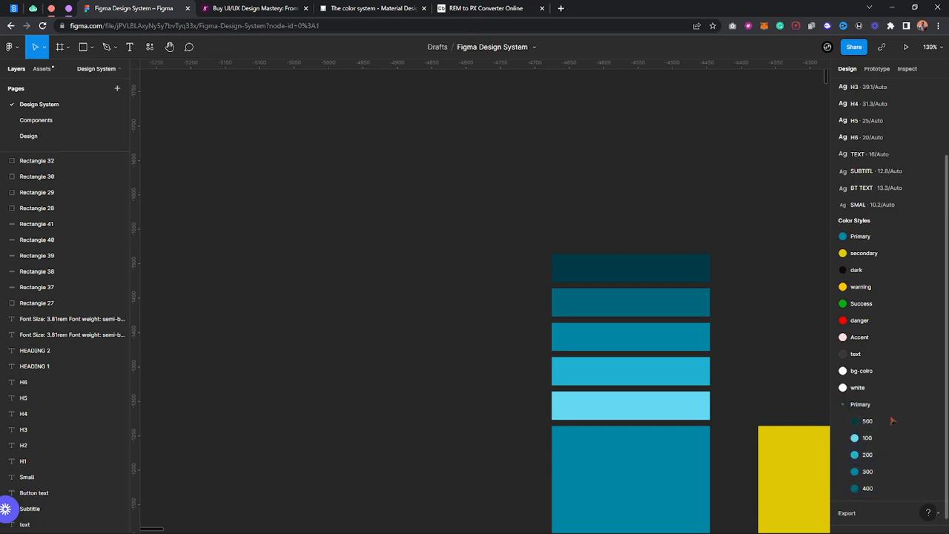
Step: Delete the standalone Primary color style and move style 500 below 400 in the Primary folder
{"action": "right_click", "coordinate": [891, 237]}
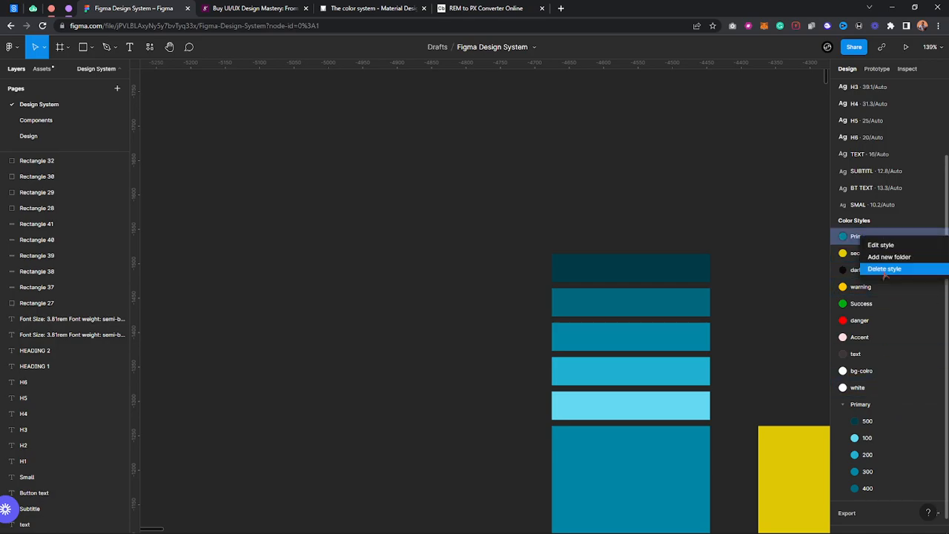
{"action": "left_click", "coordinate": [879, 272]}
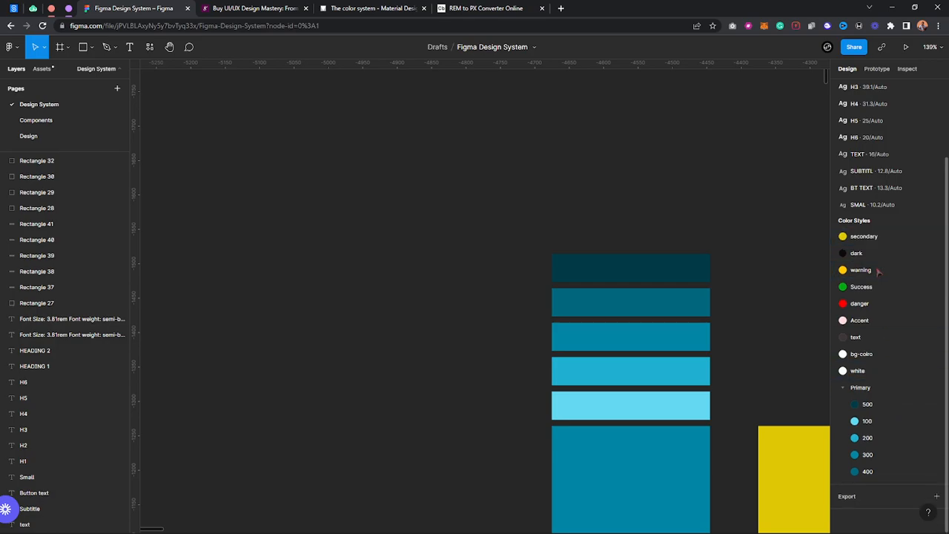
{"action": "left_click", "coordinate": [861, 388]}
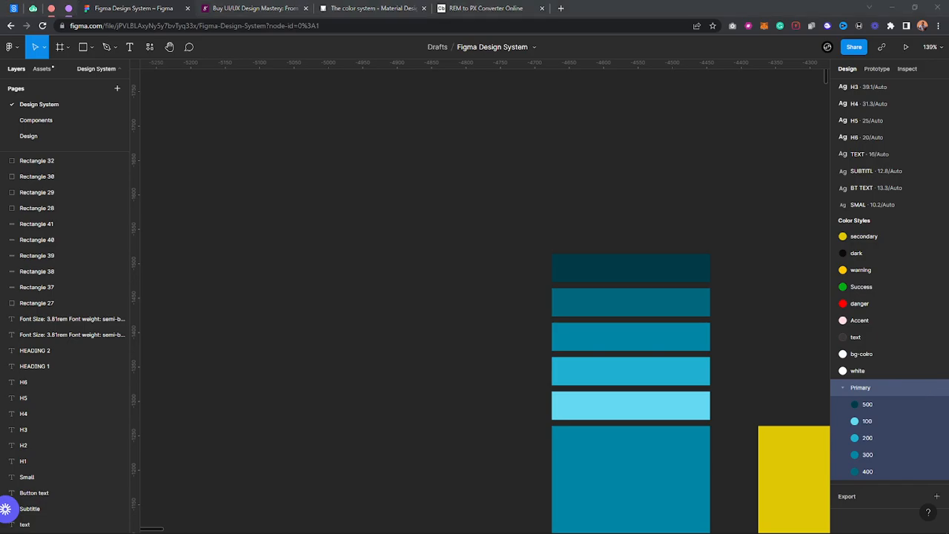
{"action": "left_click", "coordinate": [760, 319]}
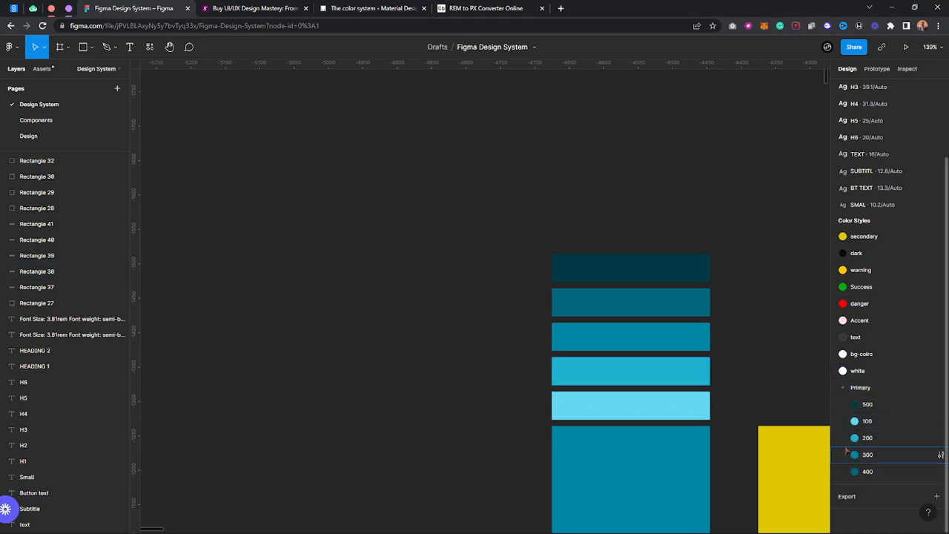
{"action": "left_click", "coordinate": [873, 410]}
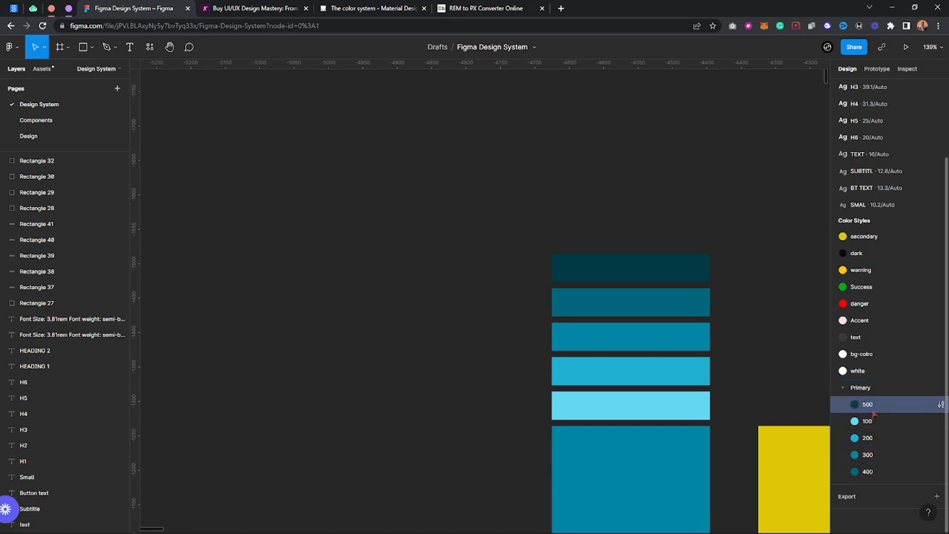
{"action": "left_click_drag", "start_coordinate": [879, 412], "coordinate": [880, 481]}
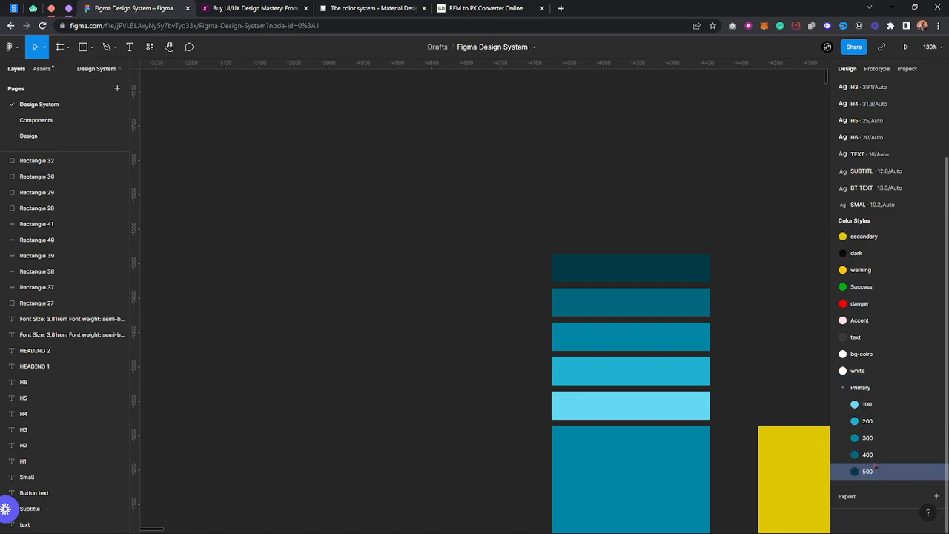
Step: Duplicate the large Primary swatch and shrink the copy to a 70 × 50 tile just below it, aligned with its left edge
{"action": "left_click", "coordinate": [866, 387]}
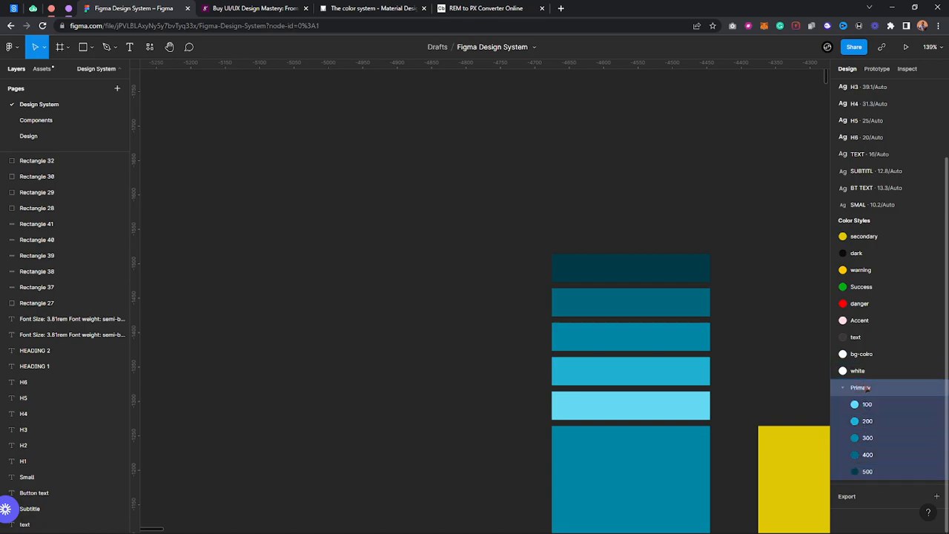
{"action": "scroll", "coordinate": [752, 333], "scroll_direction": "down", "scroll_amount": 3}
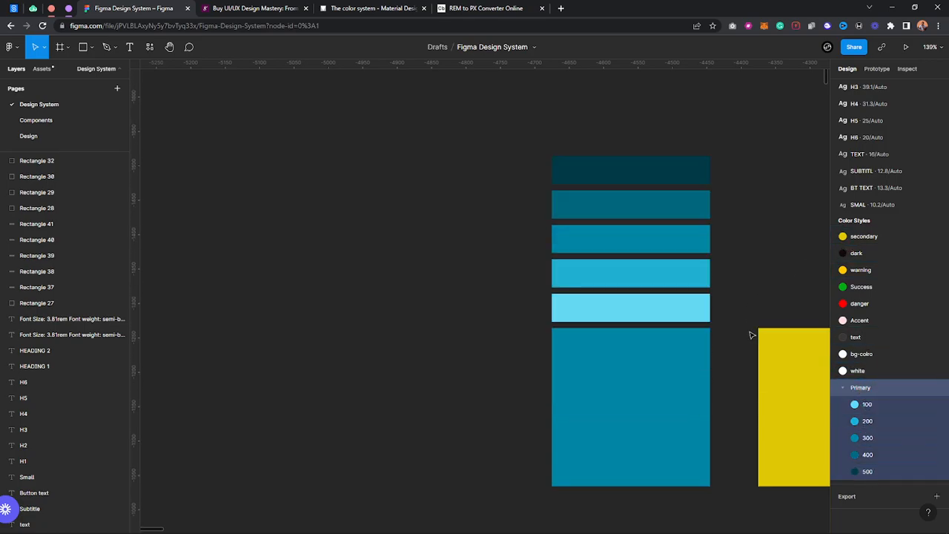
{"action": "scroll", "coordinate": [756, 293], "scroll_direction": "down", "scroll_amount": 4}
{"action": "left_click_drag", "start_coordinate": [782, 275], "coordinate": [800, 259]}
{"action": "scroll", "coordinate": [801, 259], "scroll_direction": "right", "scroll_amount": 2}
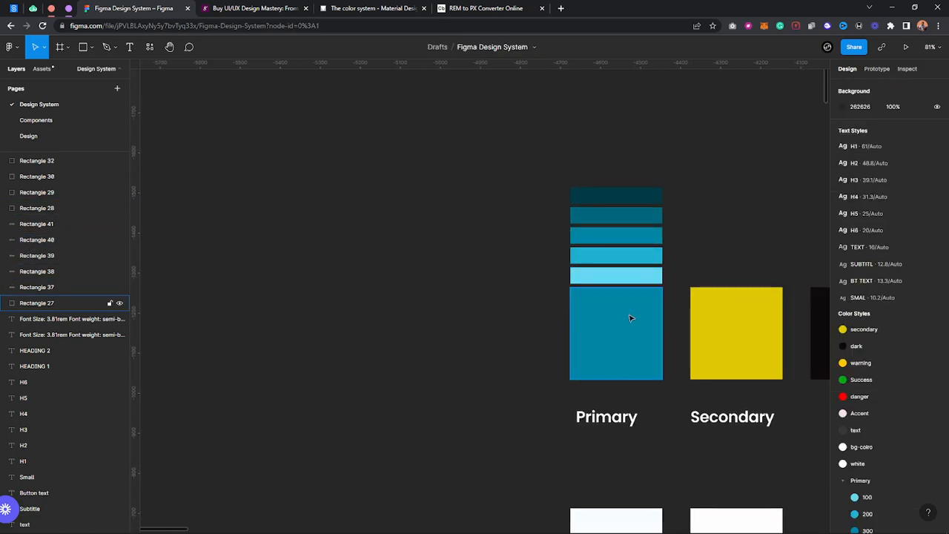
{"action": "scroll", "coordinate": [623, 363], "scroll_direction": "up", "scroll_amount": 5}
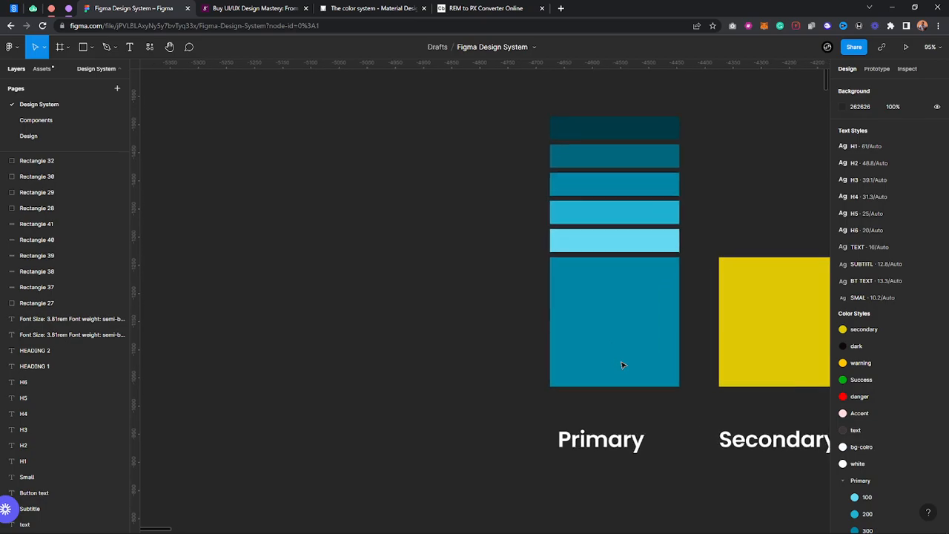
{"action": "left_click", "coordinate": [620, 332]}
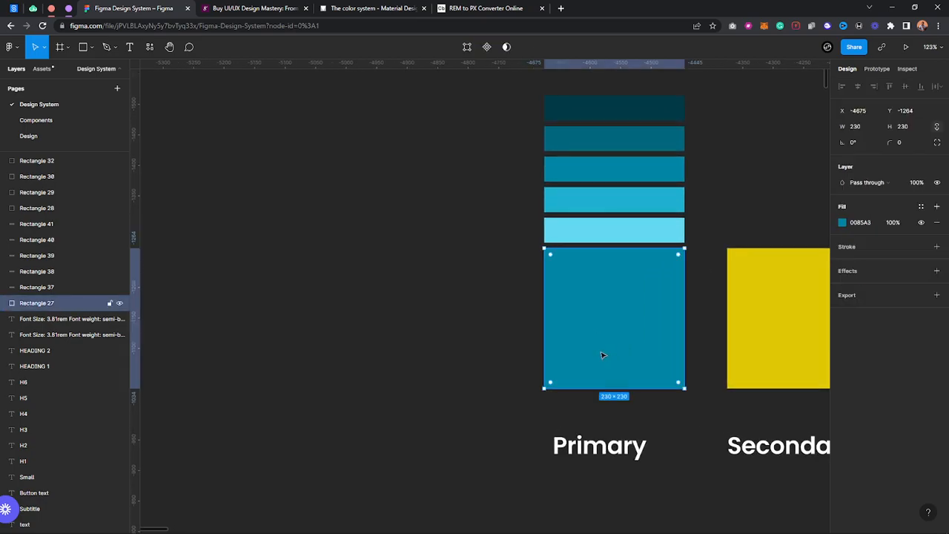
{"action": "key", "text": "ctrl+d"}
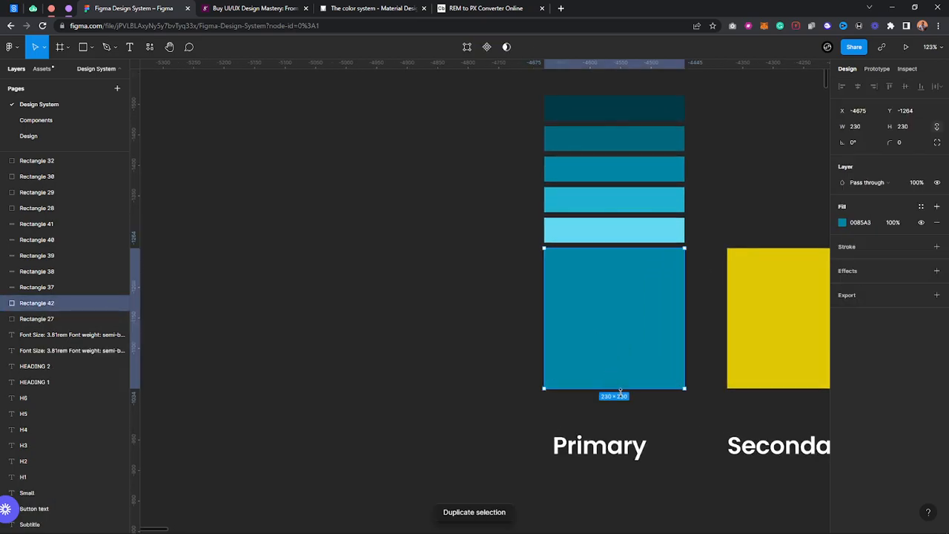
{"action": "scroll", "coordinate": [629, 393], "scroll_direction": "up", "scroll_amount": 3}
{"action": "left_click_drag", "start_coordinate": [629, 142], "coordinate": [631, 415]}
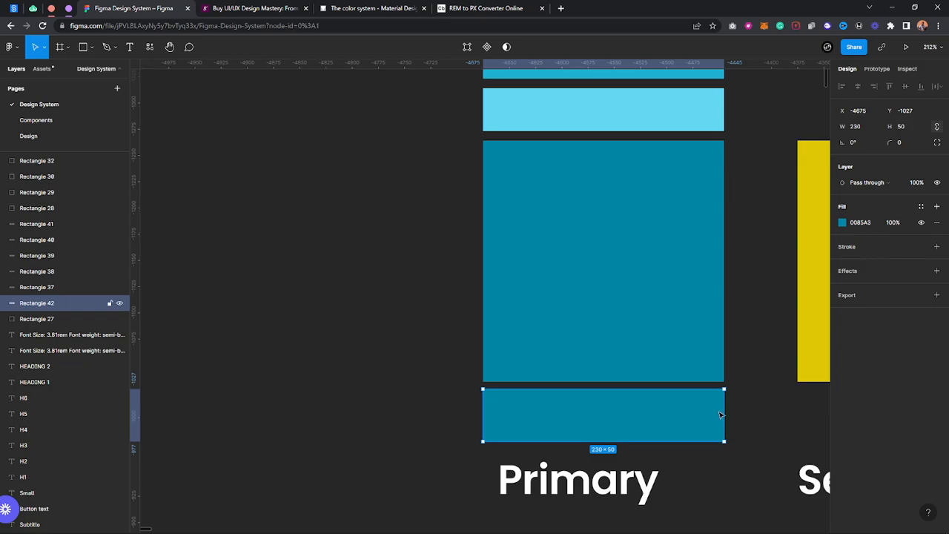
{"action": "left_click_drag", "start_coordinate": [720, 414], "coordinate": [553, 419]}
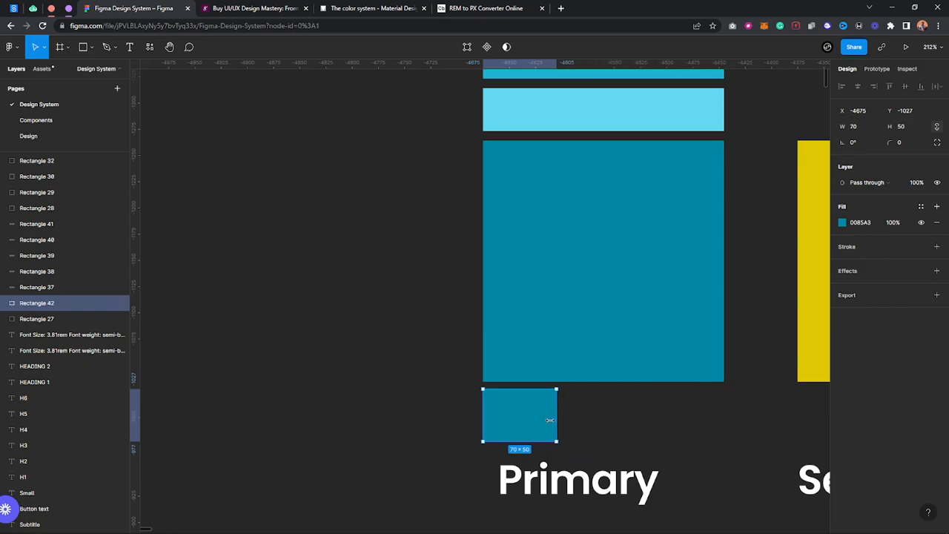
Step: Duplicate the small tile twice to form an evenly spaced row of three, 10 px apart, under the Primary swatch
{"action": "key", "text": "ctrl+d"}
{"action": "left_click", "coordinate": [536, 421]}
{"action": "left_click_drag", "start_coordinate": [528, 476], "coordinate": [688, 229]}
{"action": "key", "text": "ctrl+d"}
{"action": "left_click_drag", "start_coordinate": [603, 235], "coordinate": [608, 237]}
{"action": "left_click", "coordinate": [699, 243]}
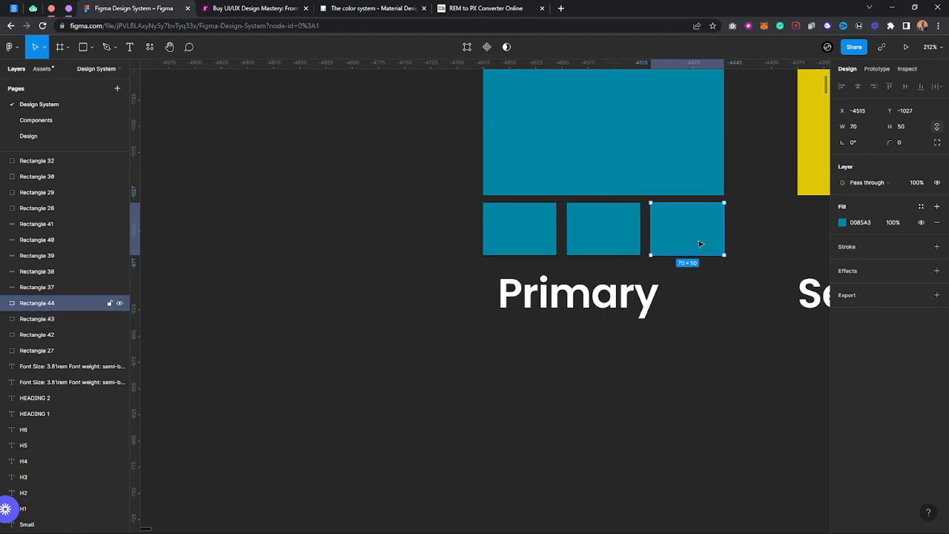
Step: Set the fill opacity of the middle small tile to 60%
{"action": "left_click", "coordinate": [900, 223]}
{"action": "left_click", "coordinate": [603, 222]}
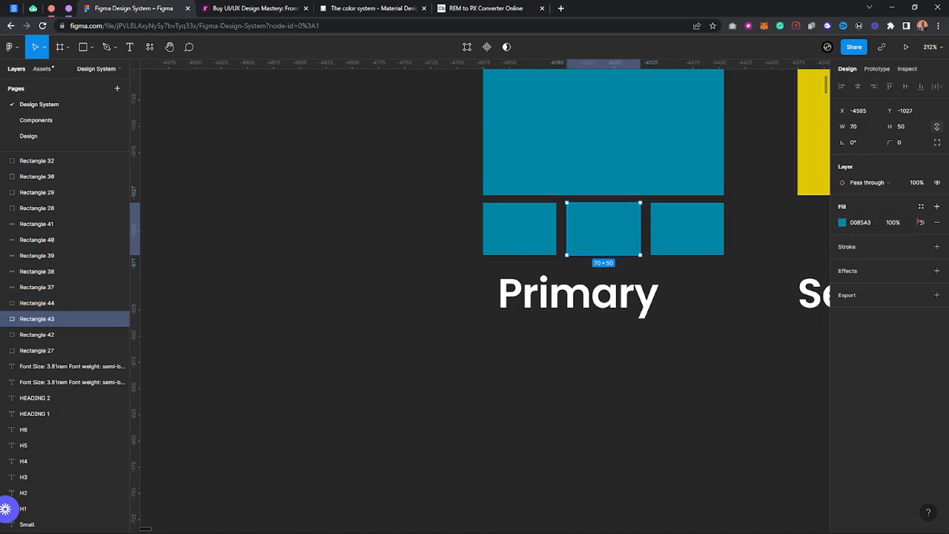
{"action": "left_click", "coordinate": [900, 225]}
{"action": "type", "text": "60"}
{"action": "key", "text": "Return"}
Step: Set the fill opacity of the leftmost small tile to 40%
{"action": "left_click", "coordinate": [510, 225]}
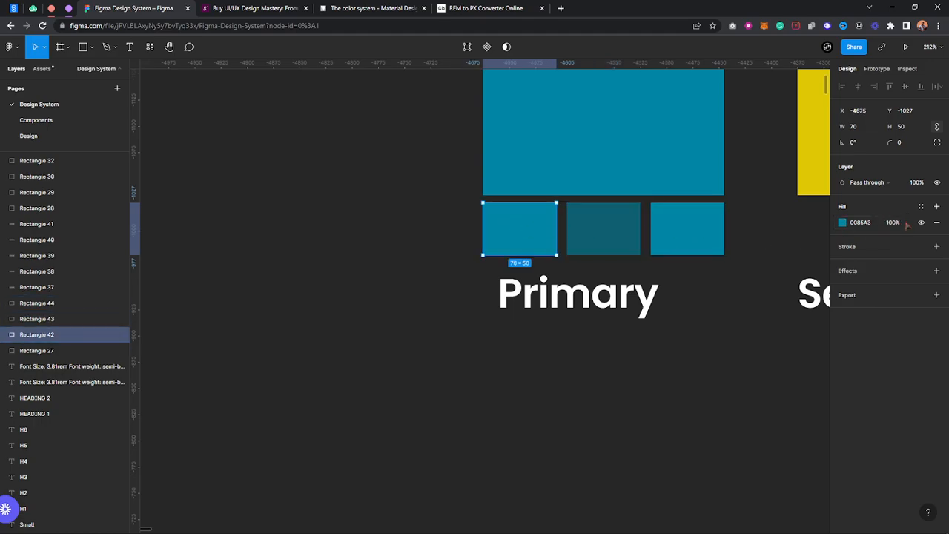
{"action": "left_click", "coordinate": [906, 225]}
{"action": "left_click", "coordinate": [887, 228]}
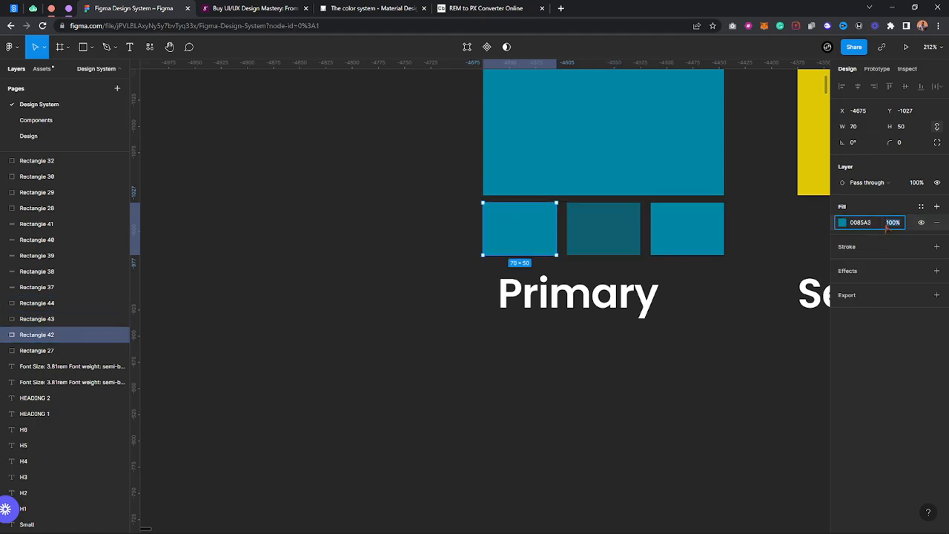
{"action": "type", "text": "40"}
{"action": "key", "text": "Return"}
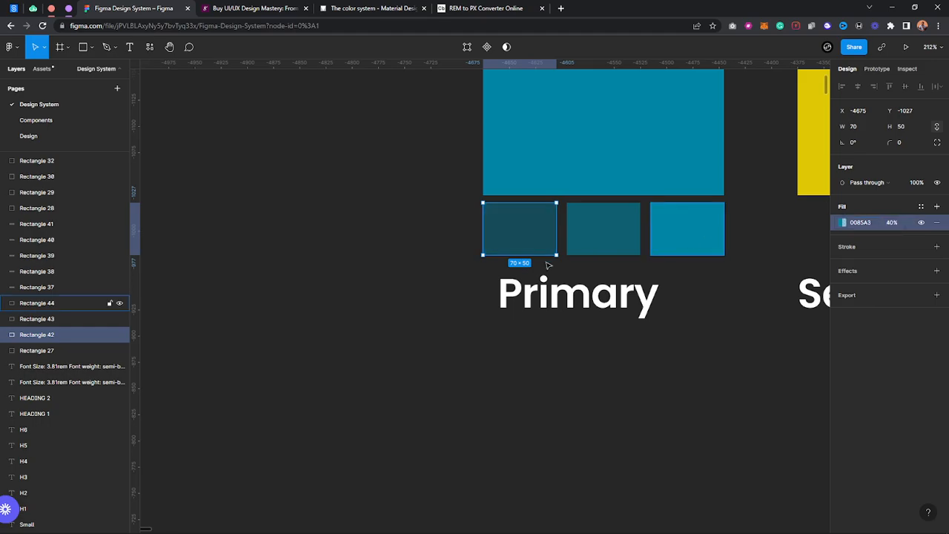
Step: Save the fill of the leftmost small tile as a new color style named 10%
{"action": "left_click", "coordinate": [480, 267]}
{"action": "left_click_drag", "start_coordinate": [448, 228], "coordinate": [730, 231]}
{"action": "left_click", "coordinate": [455, 240]}
{"action": "left_click", "coordinate": [519, 236]}
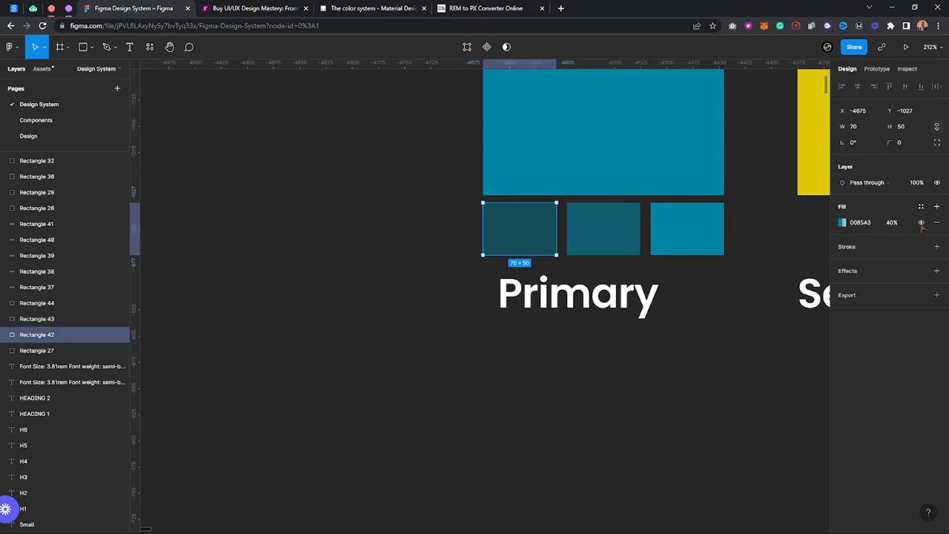
{"action": "left_click", "coordinate": [921, 206]}
{"action": "left_click", "coordinate": [934, 224]}
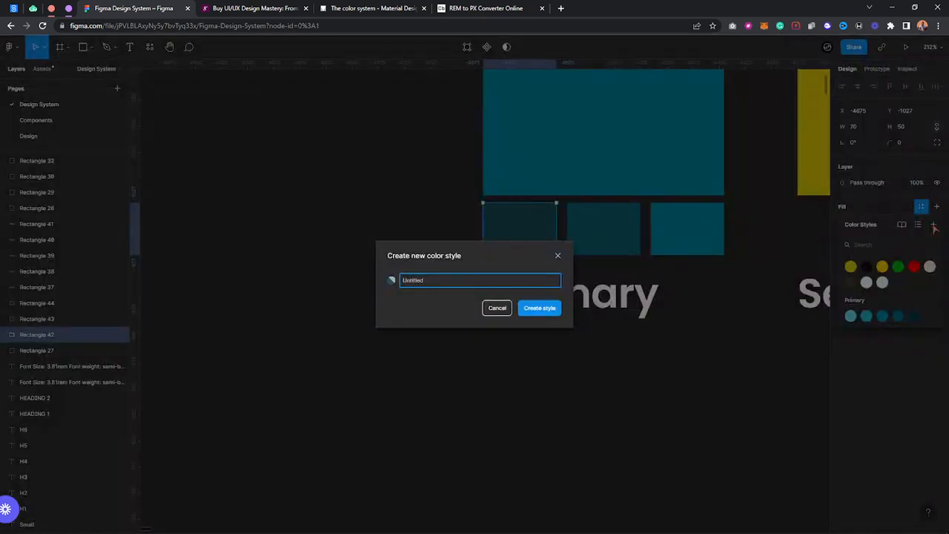
{"action": "type", "text": "1"}
{"action": "type", "text": "00%"}
{"action": "key", "text": "Return"}
Step: Save the fill of the middle small tile as a new color style named 40% and clear the selection
{"action": "left_click", "coordinate": [603, 228]}
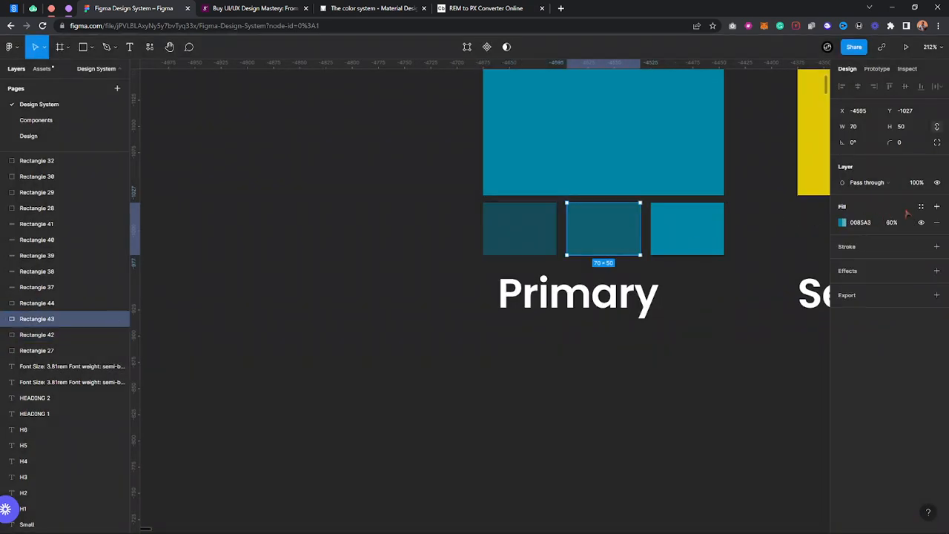
{"action": "left_click", "coordinate": [921, 206]}
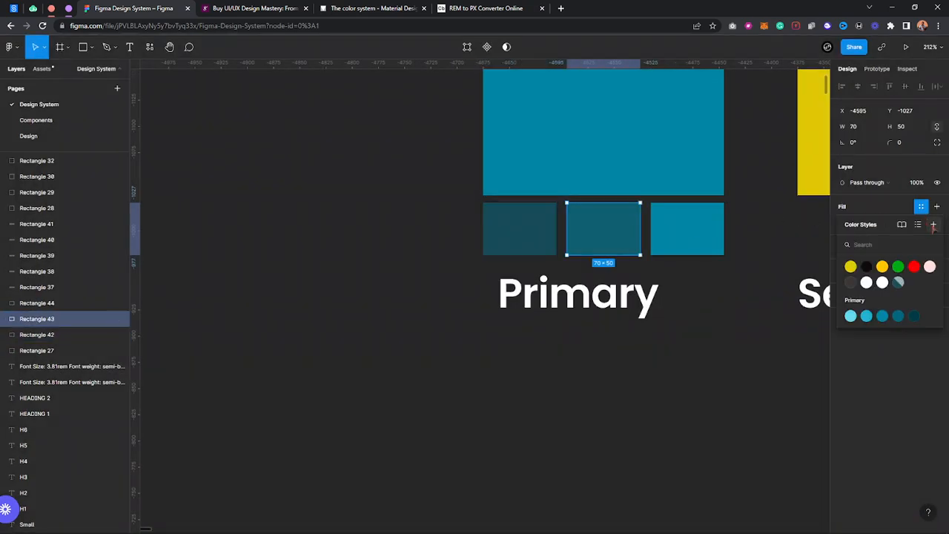
{"action": "left_click", "coordinate": [934, 225]}
{"action": "type", "text": "40%"}
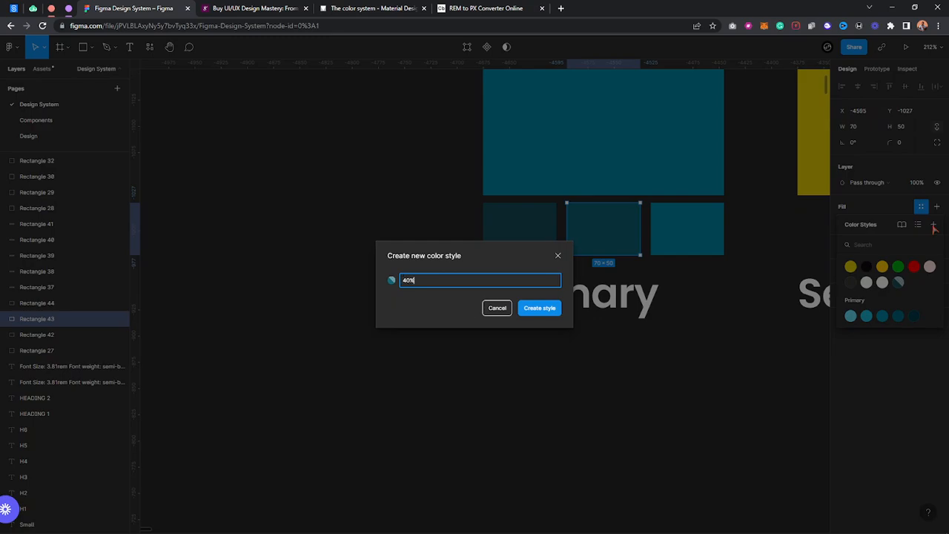
{"action": "key", "text": "Return"}
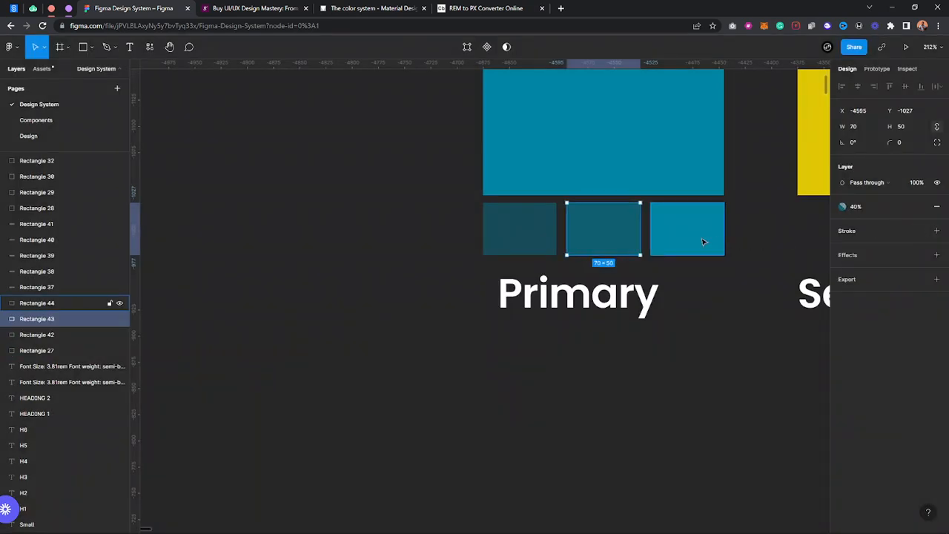
{"action": "left_click", "coordinate": [516, 233]}
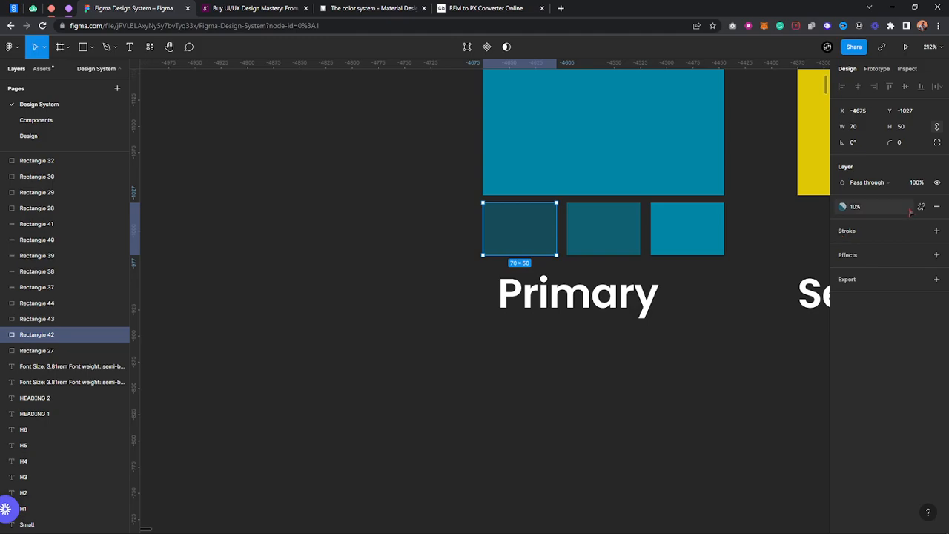
{"action": "left_click", "coordinate": [882, 207]}
{"action": "left_click", "coordinate": [512, 374]}
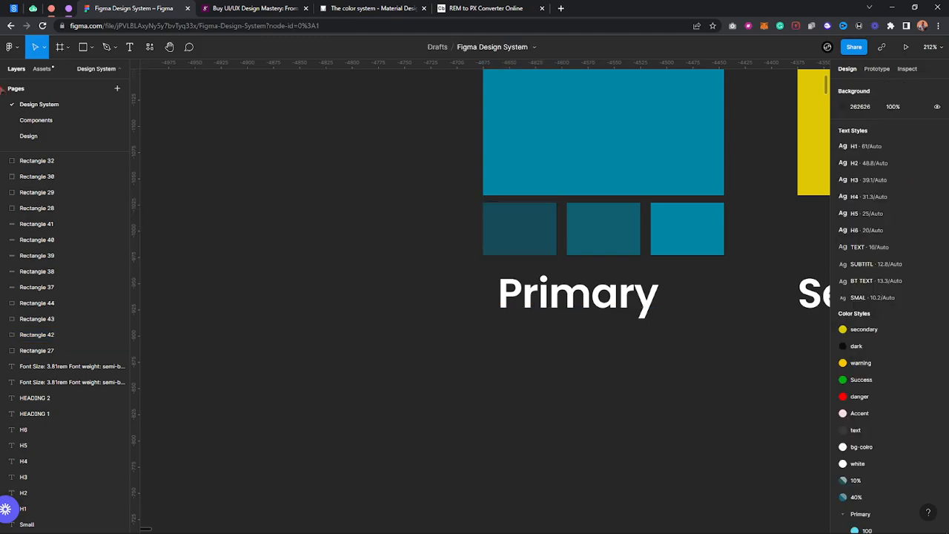
Step: On the Design page, draw a 480 × 175 rectangle beside the heading and place a duplicate below it
{"action": "left_click", "coordinate": [49, 139]}
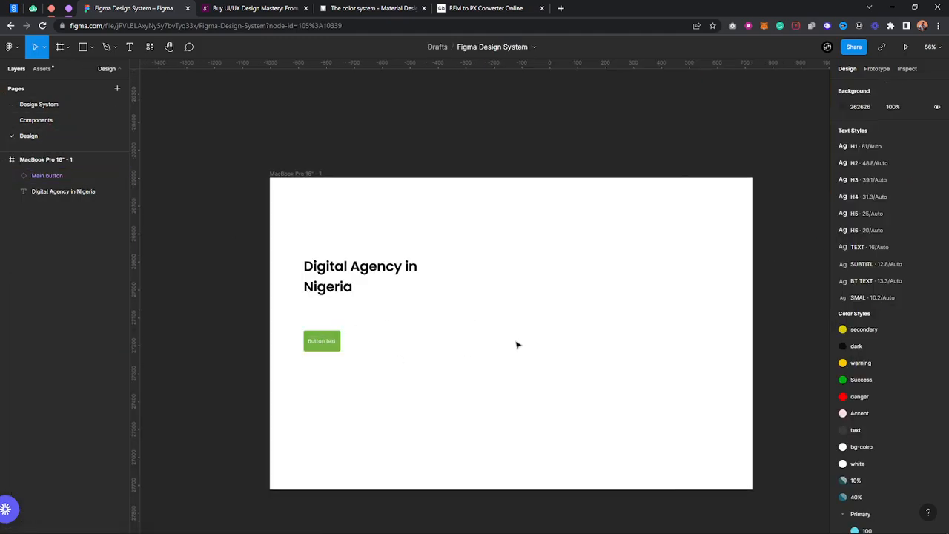
{"action": "key", "text": "r"}
{"action": "mouse_move", "coordinate": [528, 289]}
{"action": "left_mouse_down"}
{"action": "mouse_move", "coordinate": [690, 360]}
{"action": "mouse_move", "coordinate": [663, 336]}
{"action": "mouse_move", "coordinate": [621, 398]}
{"action": "left_mouse_up"}
{"action": "key", "text": "ctrl+d"}
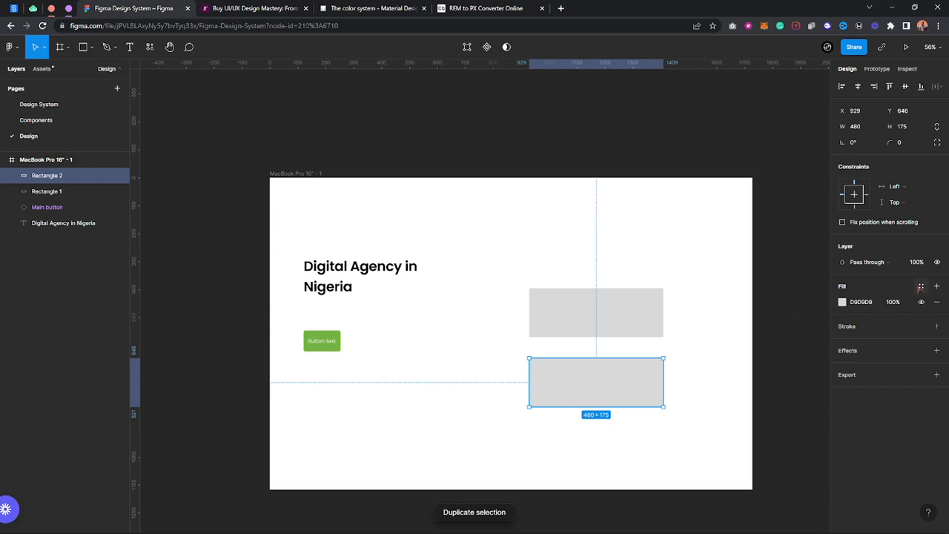
Step: Apply the 10% color style to the upper rectangle and the 40% color style to the lower one
{"action": "left_click", "coordinate": [920, 287]}
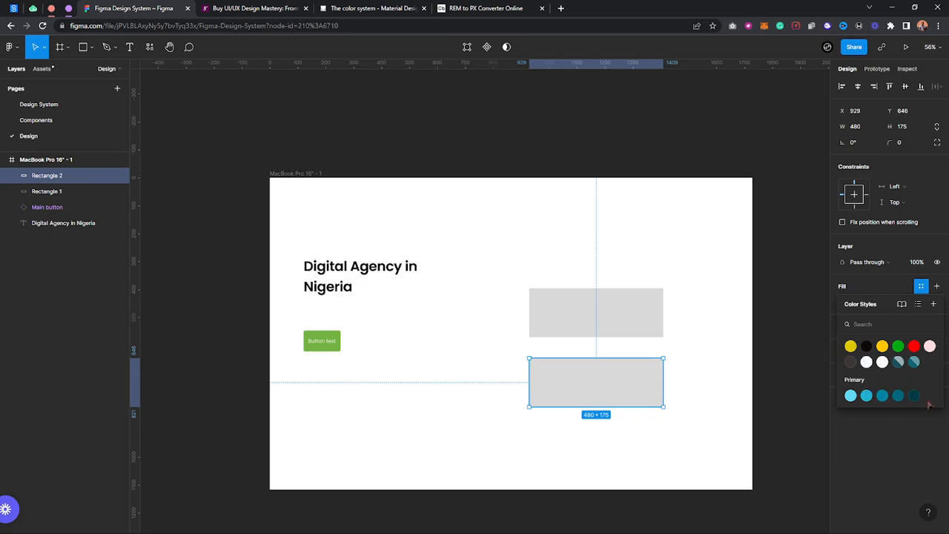
{"action": "left_click", "coordinate": [611, 328]}
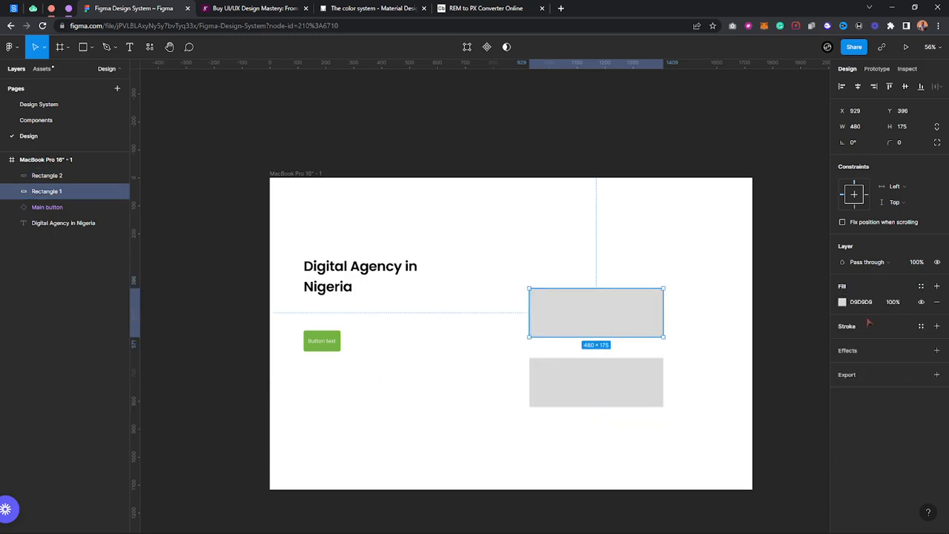
{"action": "left_click", "coordinate": [920, 287]}
{"action": "left_click", "coordinate": [897, 361]}
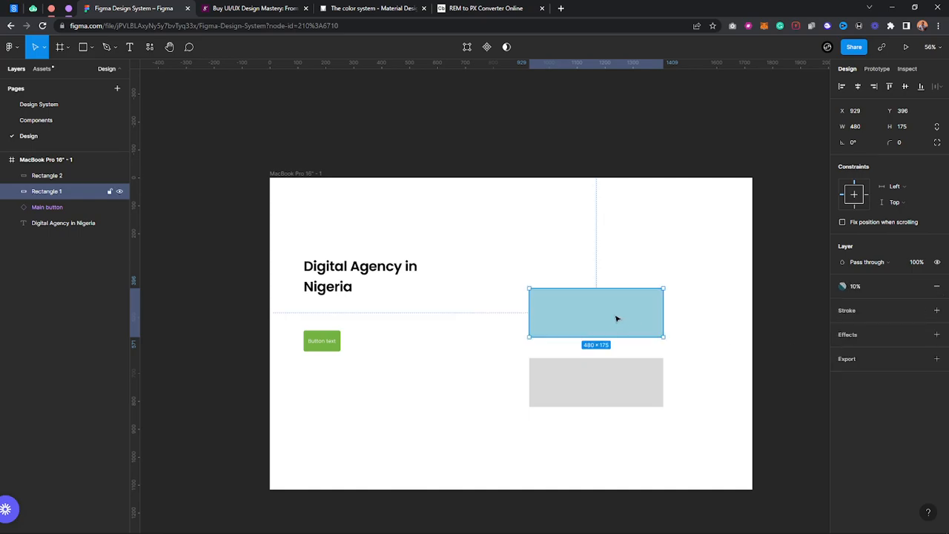
{"action": "left_click", "coordinate": [596, 364]}
{"action": "left_click", "coordinate": [921, 287]}
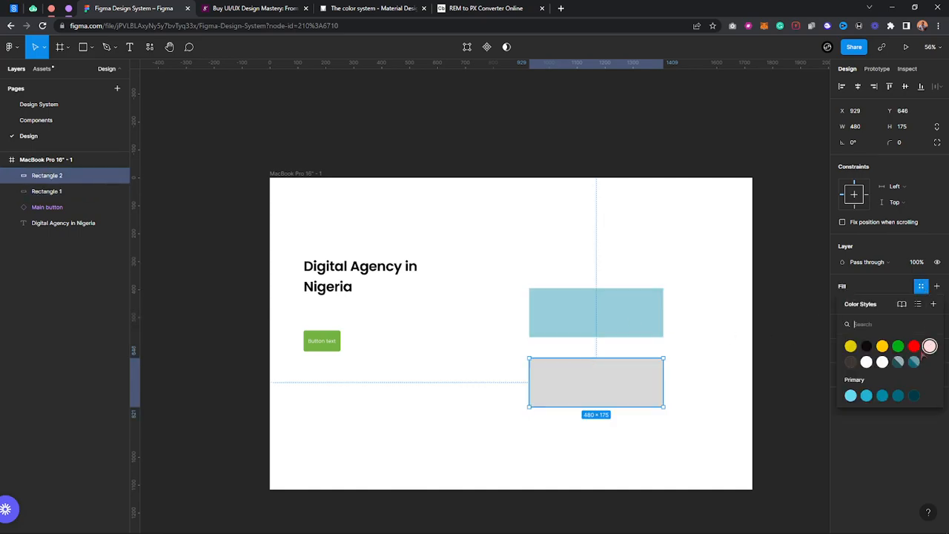
{"action": "left_click", "coordinate": [913, 360]}
Step: Move the lower rectangle up so it partly overlaps the upper one and inspect the transparency
{"action": "left_click_drag", "start_coordinate": [618, 388], "coordinate": [635, 332]}
{"action": "scroll", "coordinate": [593, 341], "scroll_direction": "up", "scroll_amount": 5, "text": "ctrl"}
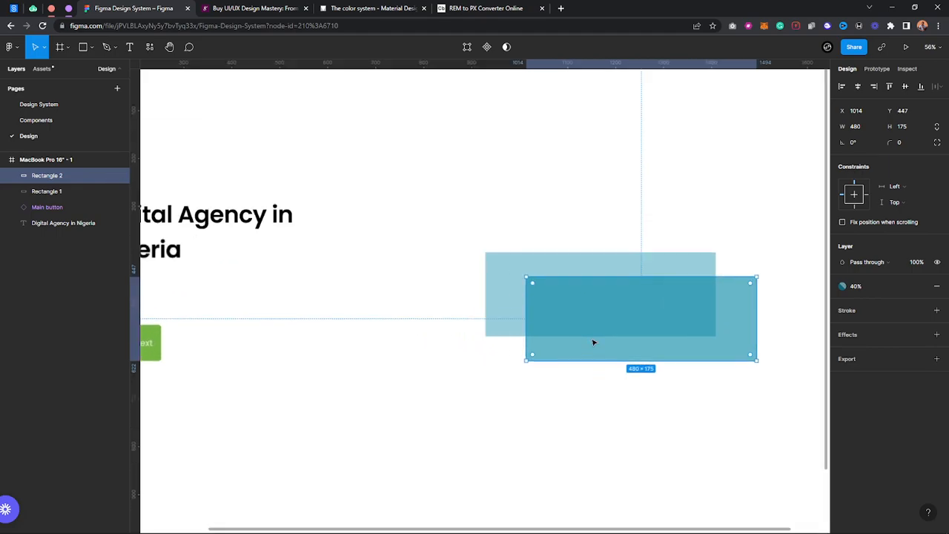
{"action": "left_click", "coordinate": [589, 200]}
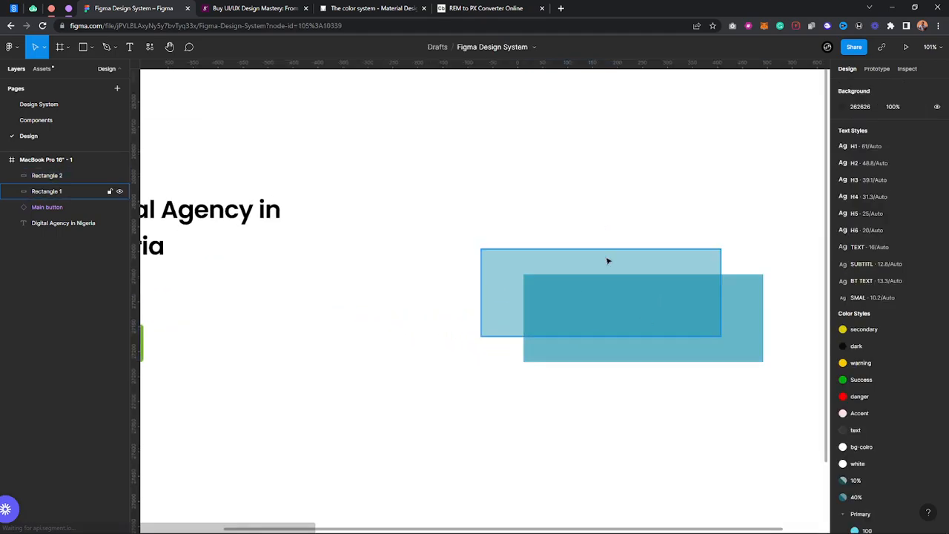
Step: Delete both overlapping test rectangles from the MacBook frame
{"action": "left_click", "coordinate": [608, 261]}
{"action": "left_click_drag", "start_coordinate": [563, 154], "coordinate": [596, 378]}
{"action": "key", "text": "Delete"}
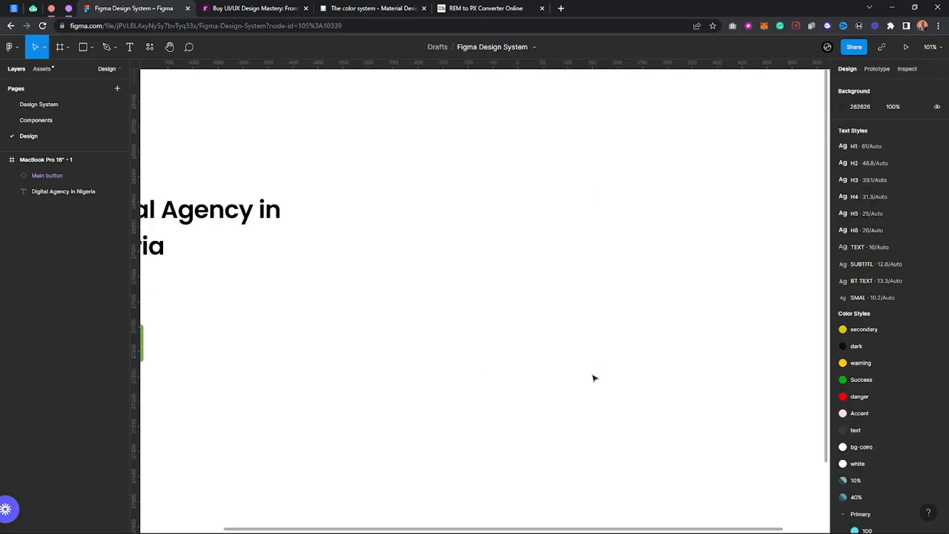
Step: Return to the Design System page and review the complete set of colour swatches and the Primary tints
{"action": "left_click", "coordinate": [61, 110]}
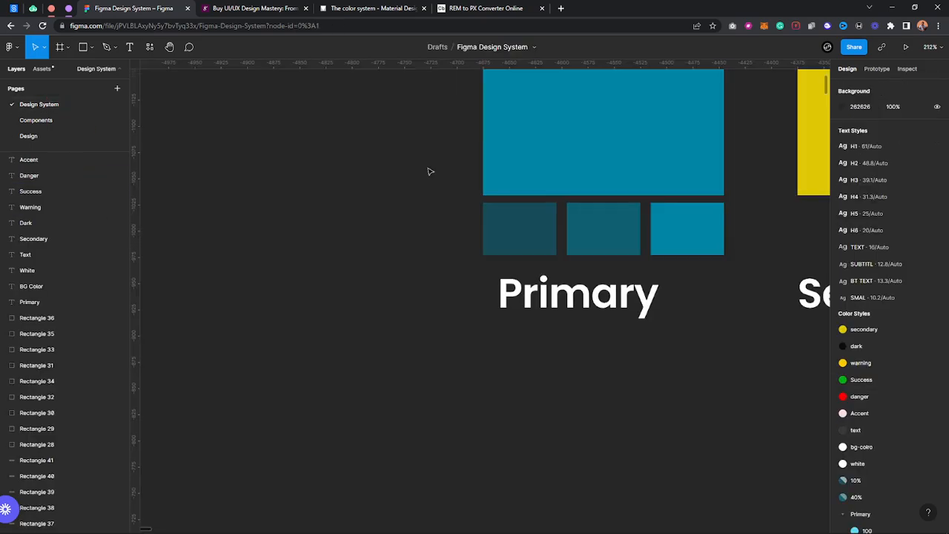
{"action": "scroll", "coordinate": [500, 176], "scroll_direction": "down", "scroll_amount": 5}
{"action": "left_click_drag", "start_coordinate": [522, 226], "coordinate": [272, 371]}
{"action": "scroll", "coordinate": [272, 372], "scroll_direction": "down", "scroll_amount": 5}
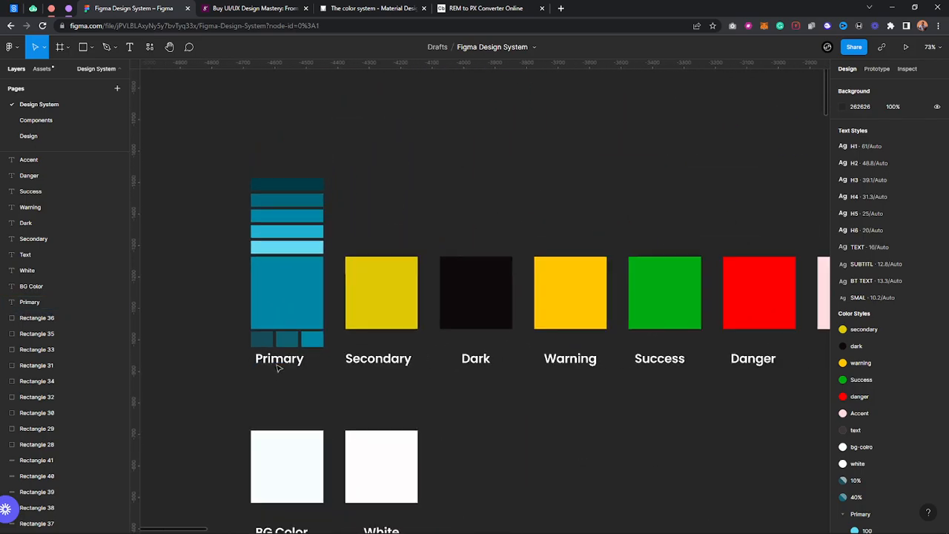
{"action": "left_click_drag", "start_coordinate": [470, 238], "coordinate": [487, 206]}
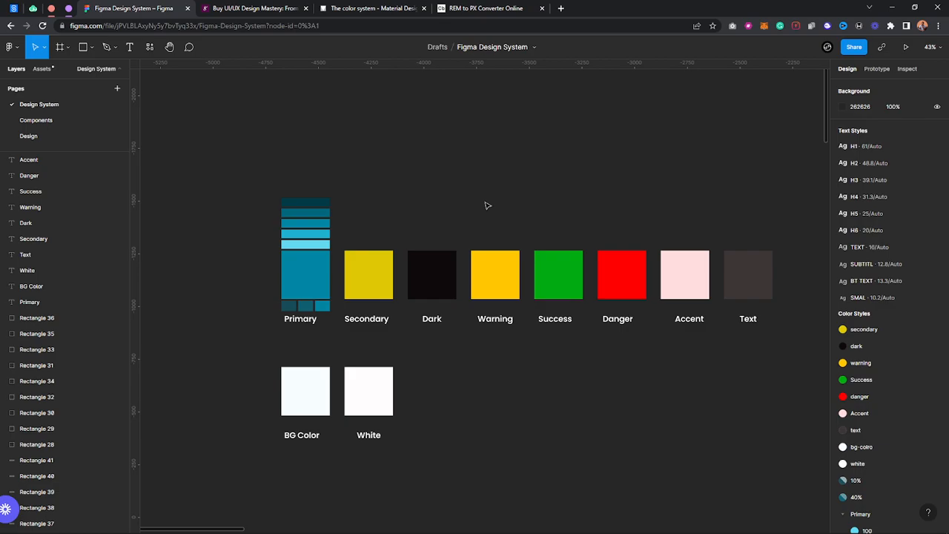
{"action": "scroll", "coordinate": [486, 206], "scroll_direction": "down", "scroll_amount": 3}
{"action": "scroll", "coordinate": [486, 206], "scroll_direction": "up", "scroll_amount": 1}
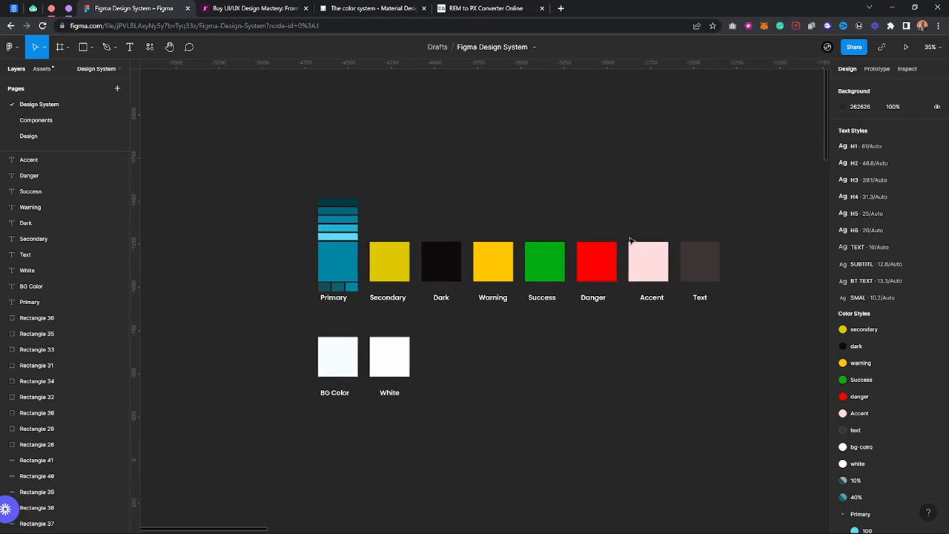
{"action": "left_click_drag", "start_coordinate": [659, 186], "coordinate": [608, 186]}
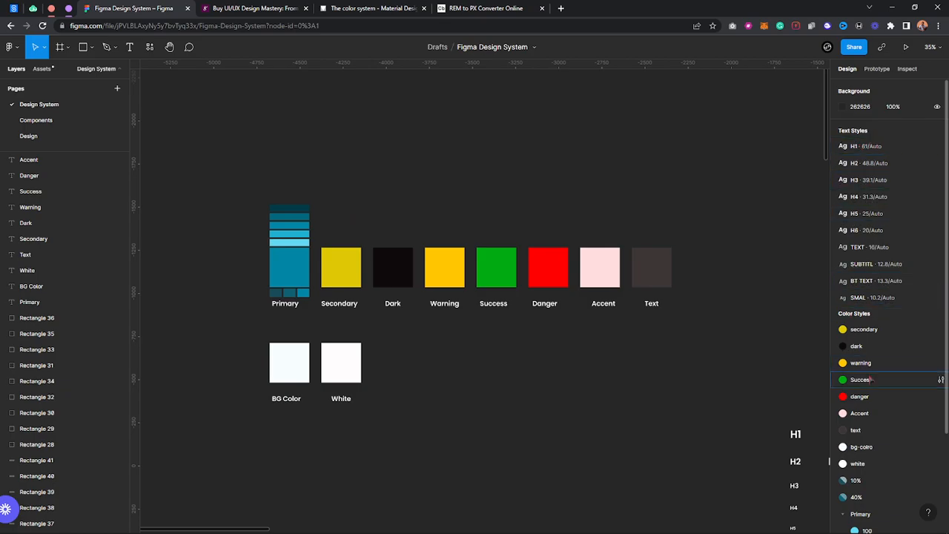
Step: Review the saved color styles and examine the reference Color Scheme section with its swatches, tints and usage notes
{"action": "scroll", "coordinate": [699, 345], "scroll_direction": "up", "scroll_amount": 2}
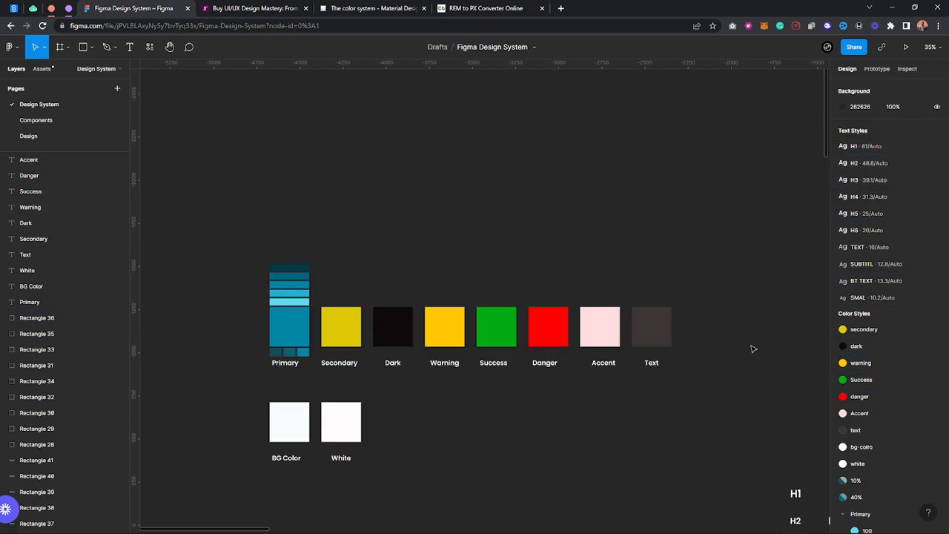
{"action": "scroll", "coordinate": [882, 370], "scroll_direction": "down", "scroll_amount": 3}
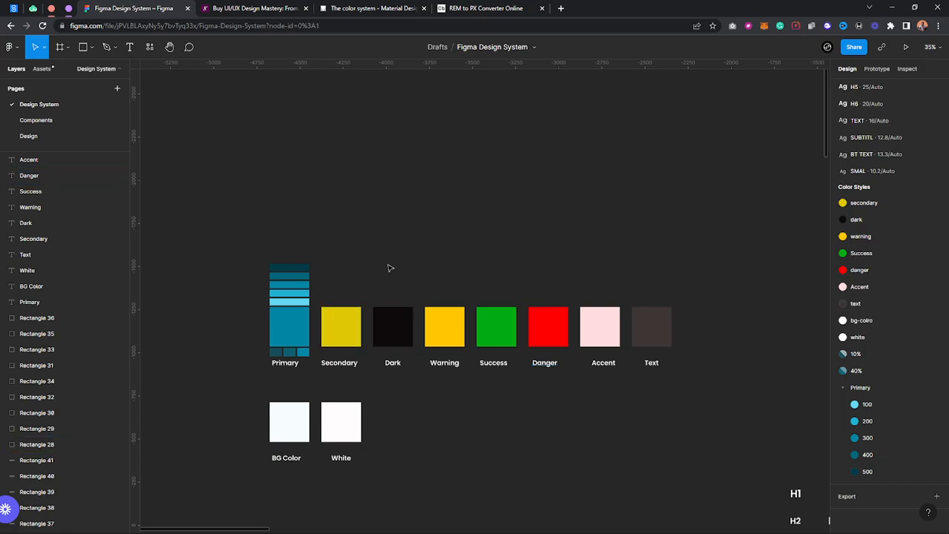
{"action": "scroll", "coordinate": [519, 348], "scroll_direction": "down", "scroll_amount": 3}
{"action": "scroll", "coordinate": [407, 257], "scroll_direction": "right", "scroll_amount": 5}
{"action": "scroll", "coordinate": [407, 257], "scroll_direction": "down", "scroll_amount": 2}
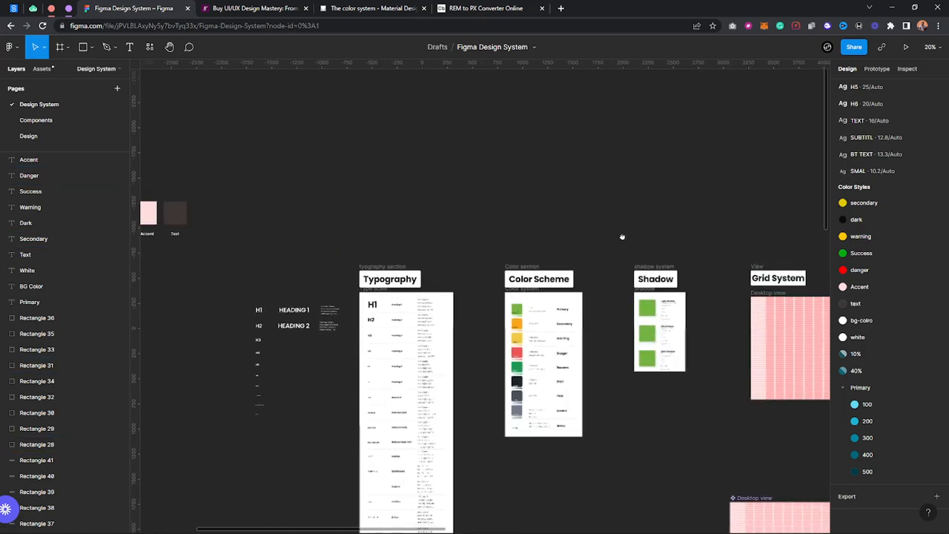
{"action": "scroll", "coordinate": [443, 389], "scroll_direction": "up", "scroll_amount": 5}
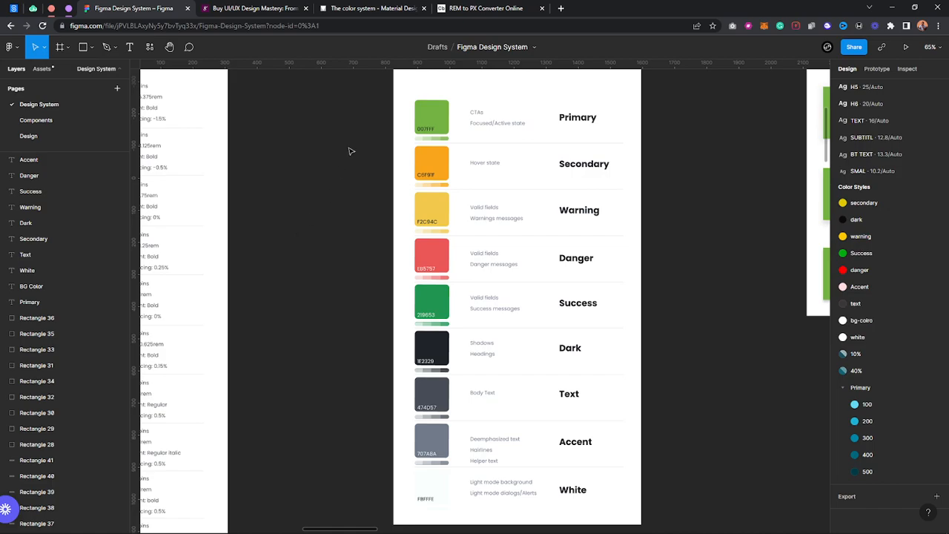
{"action": "scroll", "coordinate": [369, 217], "scroll_direction": "up", "scroll_amount": 3}
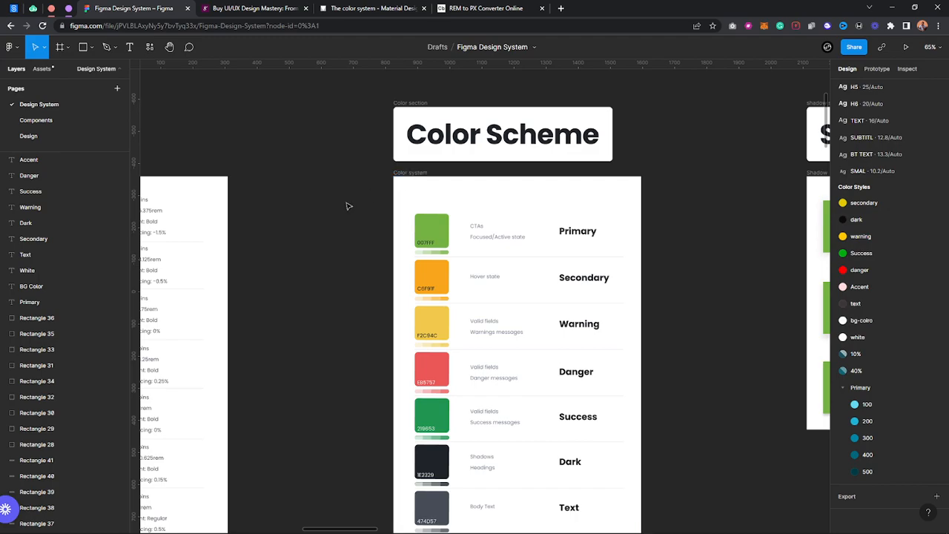
Step: Look over the reference Shadow and Grid System sections and come back to the labelled colour swatches
{"action": "left_click_drag", "start_coordinate": [339, 202], "coordinate": [300, 217]}
{"action": "left_click_drag", "start_coordinate": [534, 205], "coordinate": [281, 179]}
{"action": "left_click_drag", "start_coordinate": [693, 237], "coordinate": [354, 266]}
{"action": "scroll", "coordinate": [498, 221], "scroll_direction": "down", "scroll_amount": 5}
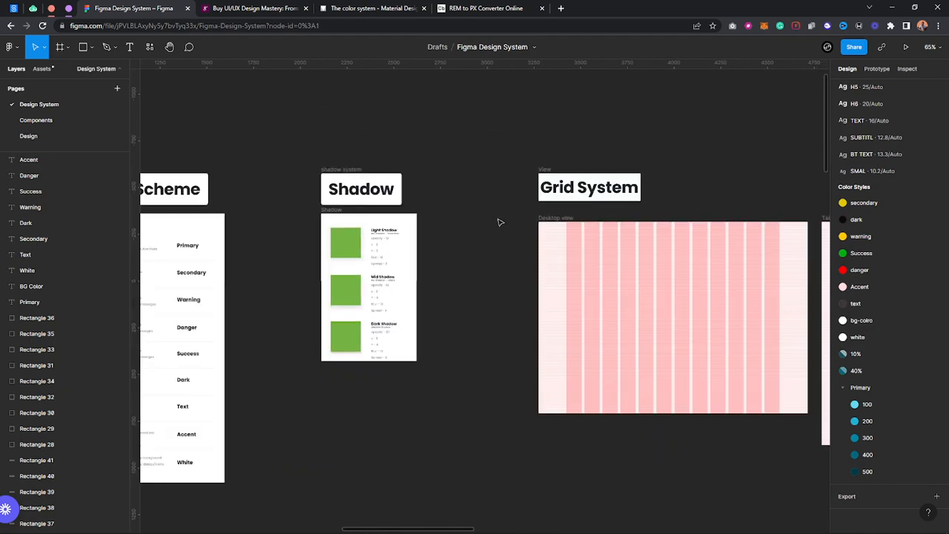
{"action": "left_click_drag", "start_coordinate": [289, 168], "coordinate": [467, 169]}
{"action": "left_click_drag", "start_coordinate": [360, 170], "coordinate": [593, 166]}
{"action": "left_click_drag", "start_coordinate": [528, 167], "coordinate": [664, 204]}
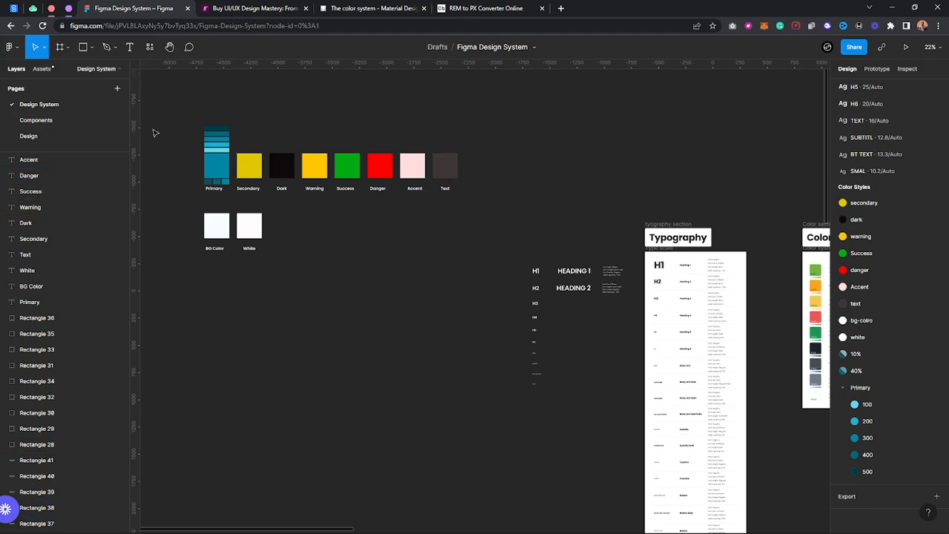
Step: Check the unit conversion table on the REM to PX Converter page and return to the Figma colour swatches
{"action": "left_click", "coordinate": [441, 8]}
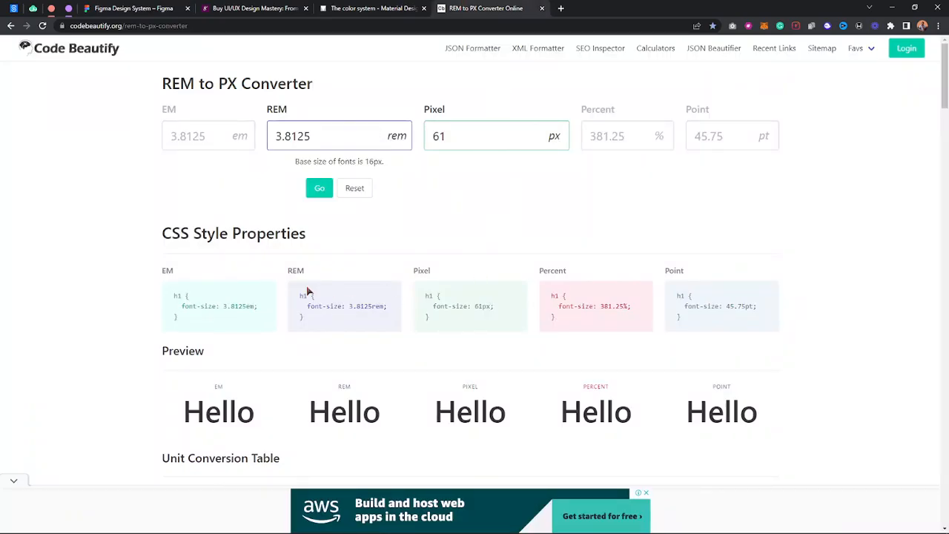
{"action": "scroll", "coordinate": [580, 200], "scroll_direction": "down", "scroll_amount": 10}
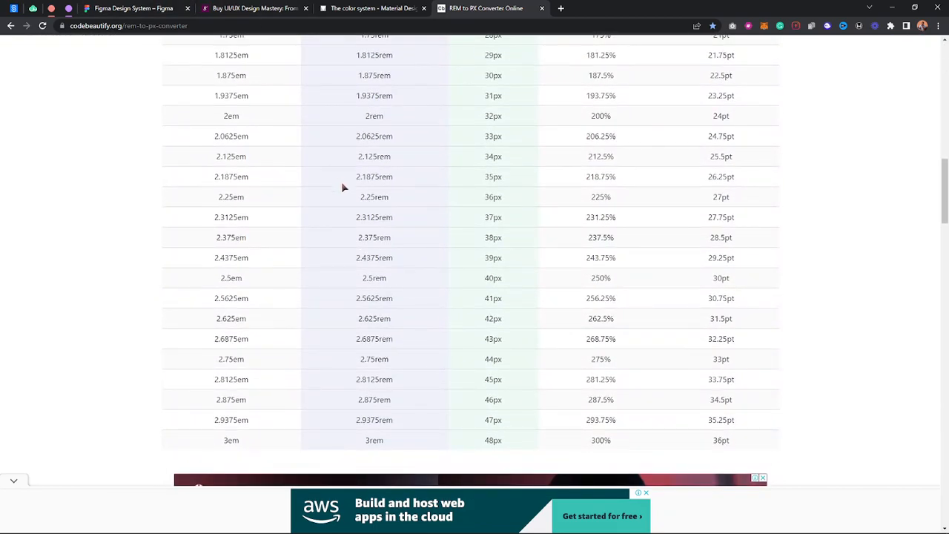
{"action": "left_click", "coordinate": [140, 6]}
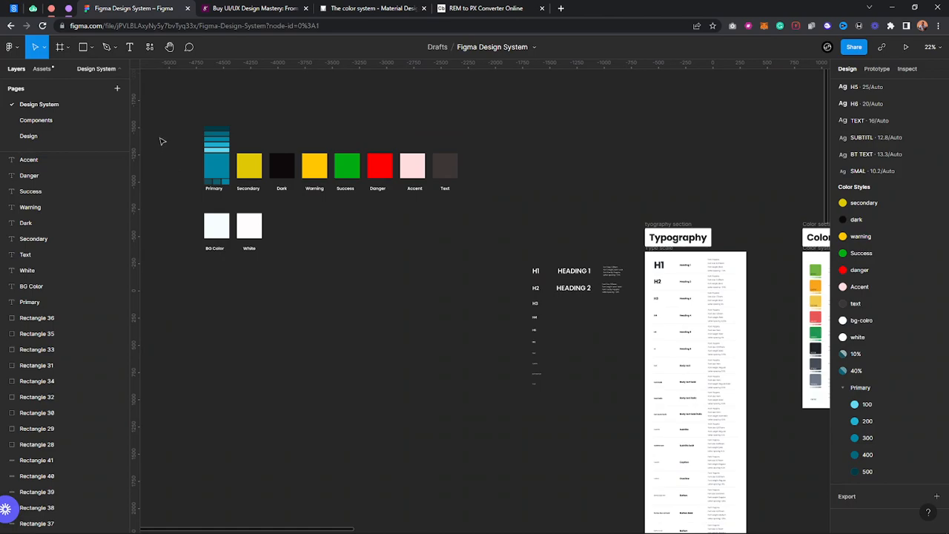
{"action": "scroll", "coordinate": [159, 140], "scroll_direction": "up", "scroll_amount": 5}
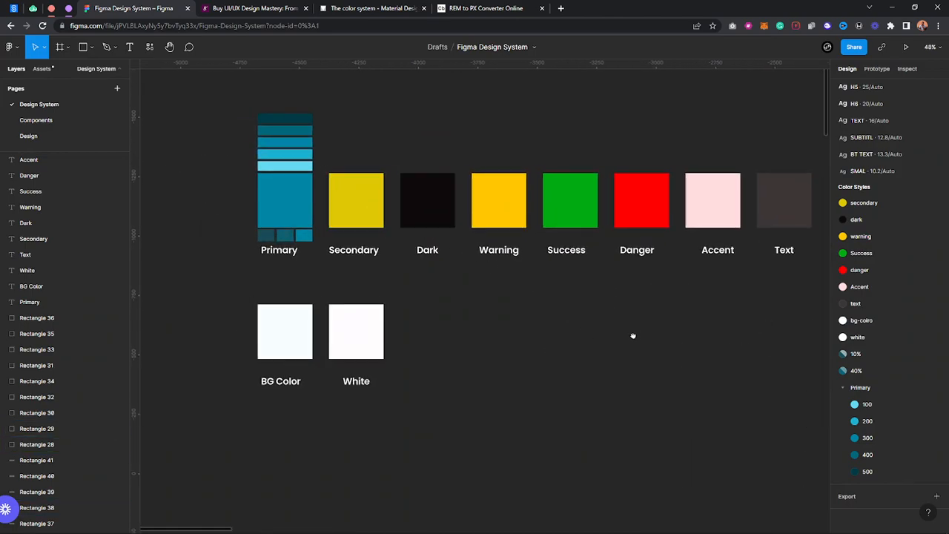
{"action": "left_click_drag", "start_coordinate": [633, 333], "coordinate": [606, 353]}
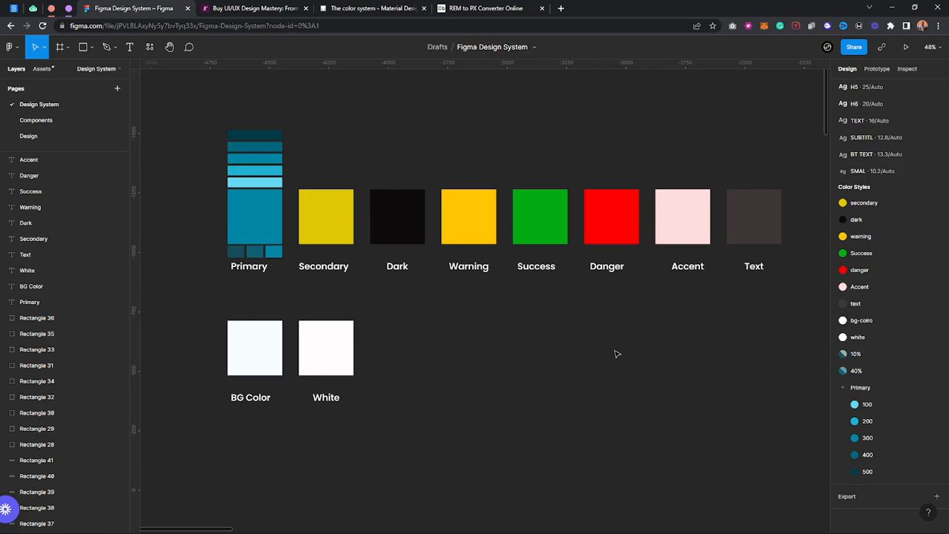
Step: Switch to the Selar page for the UI/UX Design Mastery course and review its description, price and course outline
{"action": "left_click", "coordinate": [222, 8]}
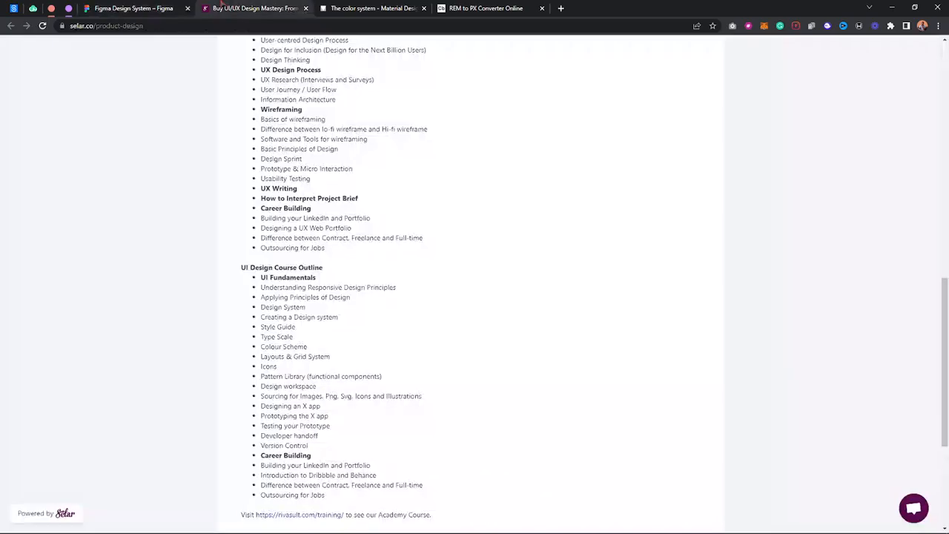
{"action": "scroll", "coordinate": [309, 288], "scroll_direction": "up", "scroll_amount": 5}
{"action": "scroll", "coordinate": [308, 288], "scroll_direction": "up", "scroll_amount": 3}
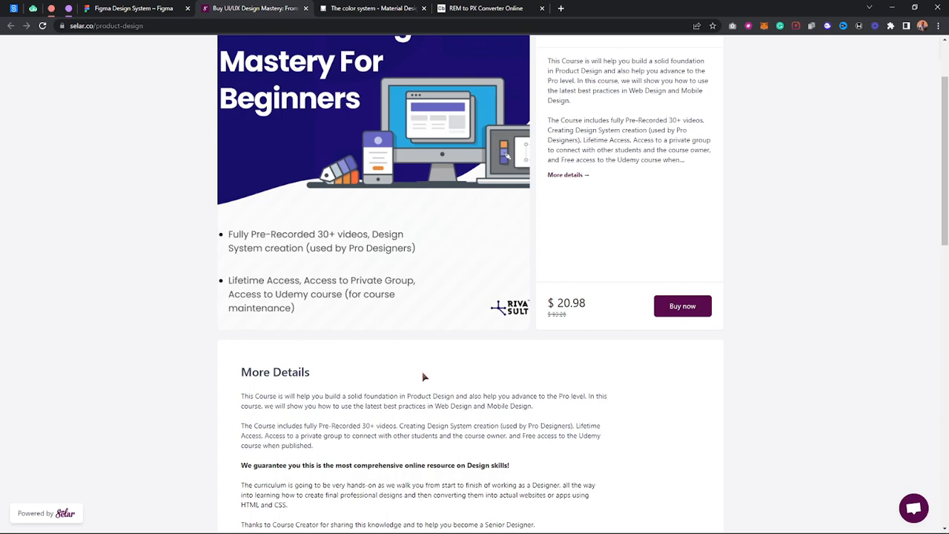
{"action": "scroll", "coordinate": [422, 371], "scroll_direction": "down", "scroll_amount": 2}
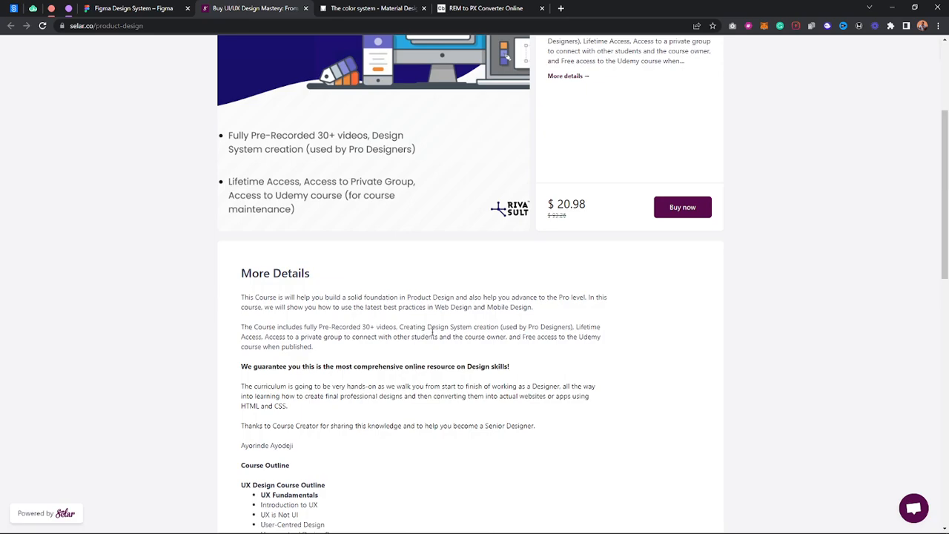
{"action": "scroll", "coordinate": [432, 332], "scroll_direction": "down", "scroll_amount": 10}
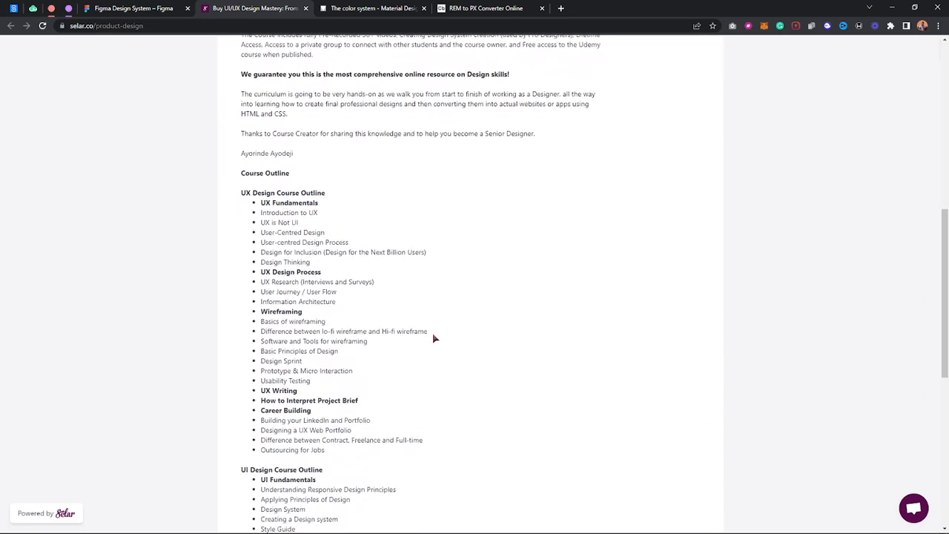
{"action": "scroll", "coordinate": [432, 332], "scroll_direction": "up", "scroll_amount": 4}
{"action": "scroll", "coordinate": [433, 332], "scroll_direction": "up", "scroll_amount": 7}
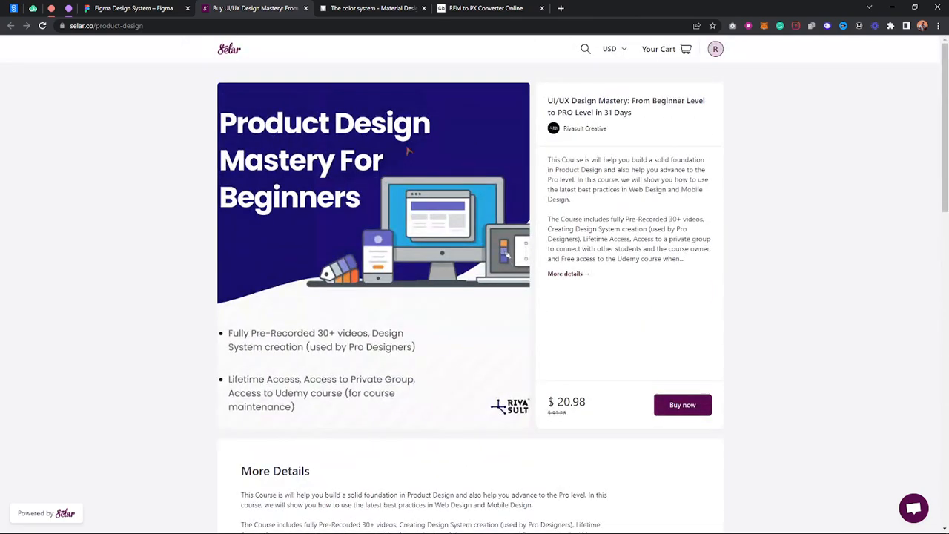
{"action": "scroll", "coordinate": [467, 200], "scroll_direction": "down", "scroll_amount": 4}
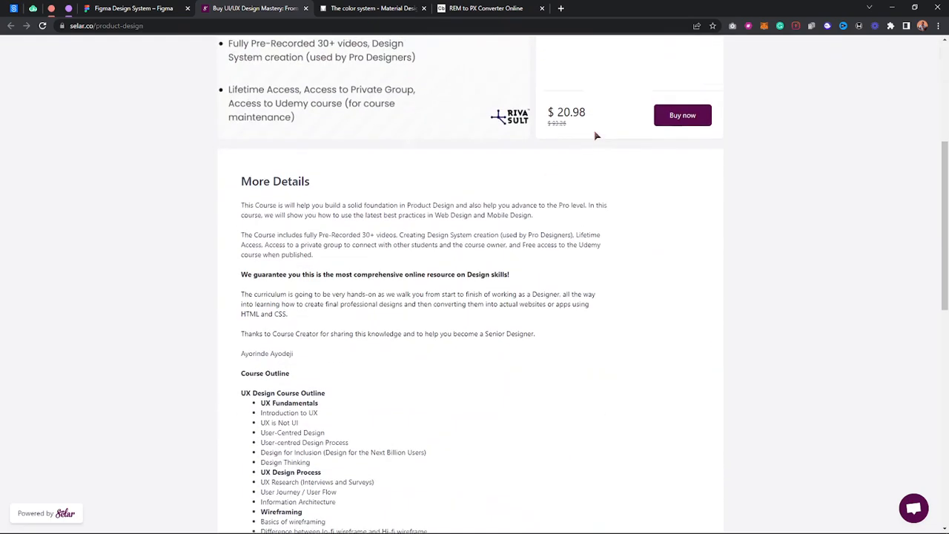
{"action": "scroll", "coordinate": [594, 130], "scroll_direction": "up", "scroll_amount": 4}
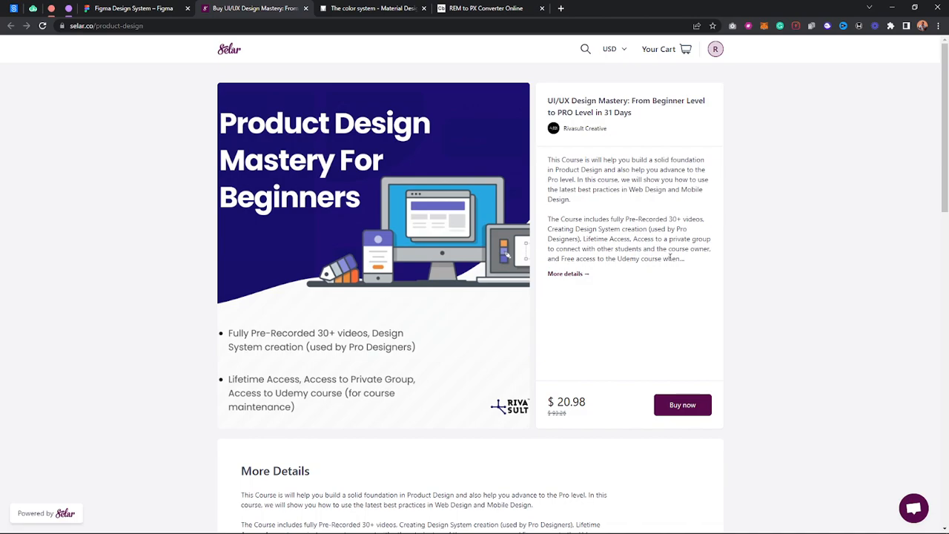